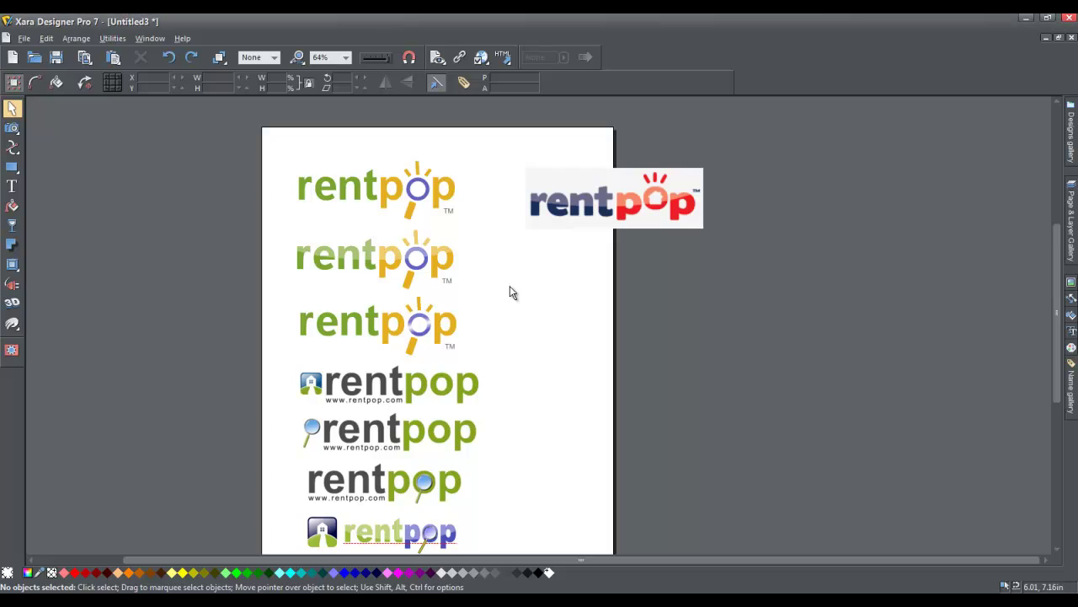
# - Delete all the logo variations on the page and the red-and-blue reference logo, keeping only the lowest one with the house icon
pyautogui.scroll(-1, 509, 292)
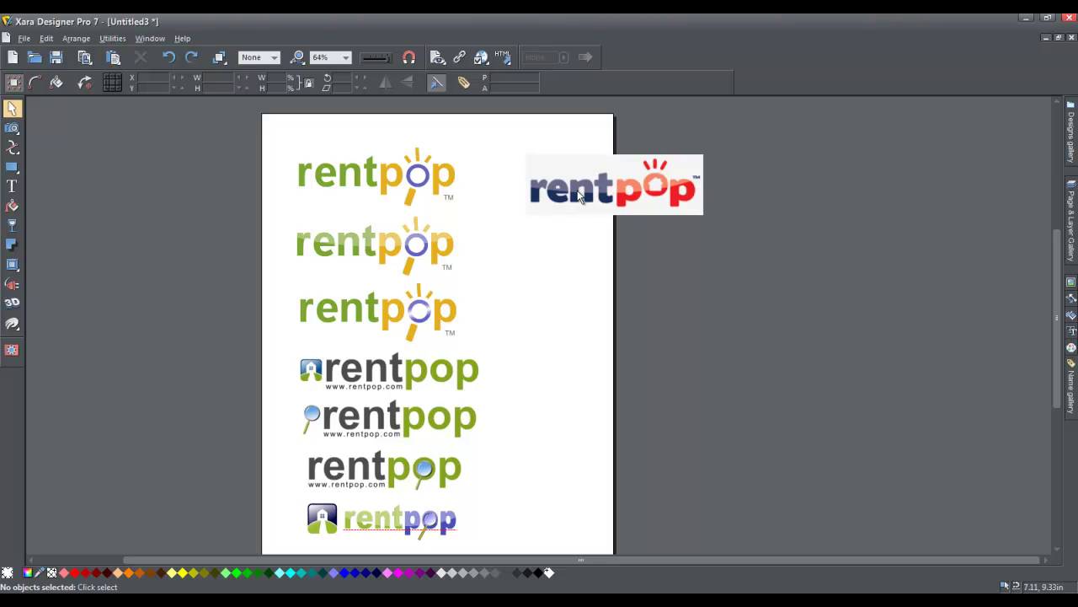
pyautogui.moveTo(249, 121); pyautogui.dragTo(757, 497)
pyautogui.press('Delete')
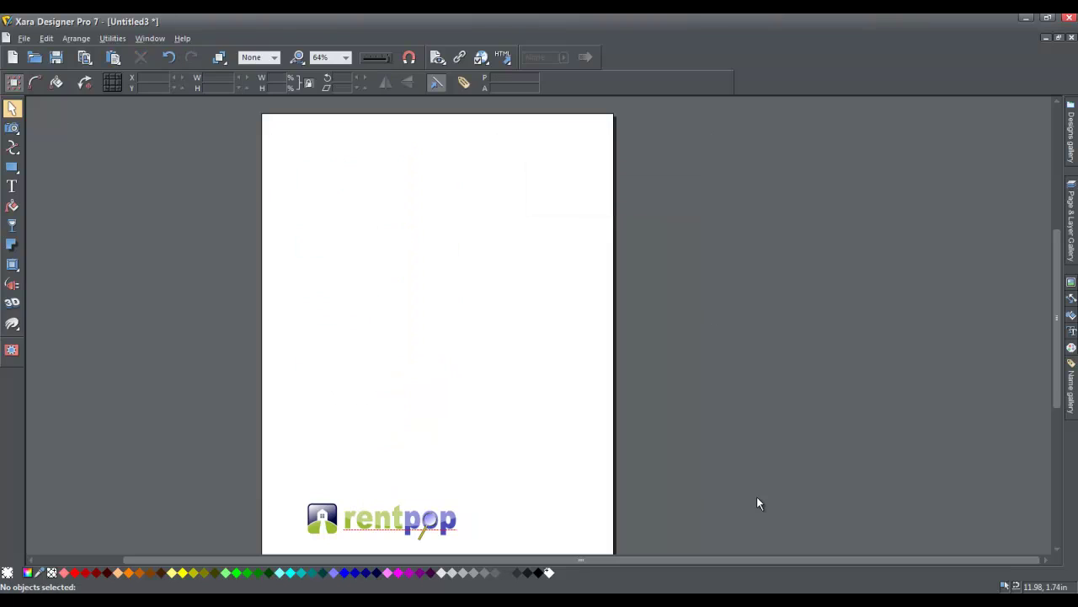
# - Move the remaining rentpop logo to the top of the page and enlarge it to nearly the page width
pyautogui.moveTo(452, 522); pyautogui.dragTo(540, 219)
pyautogui.click(482, 318)
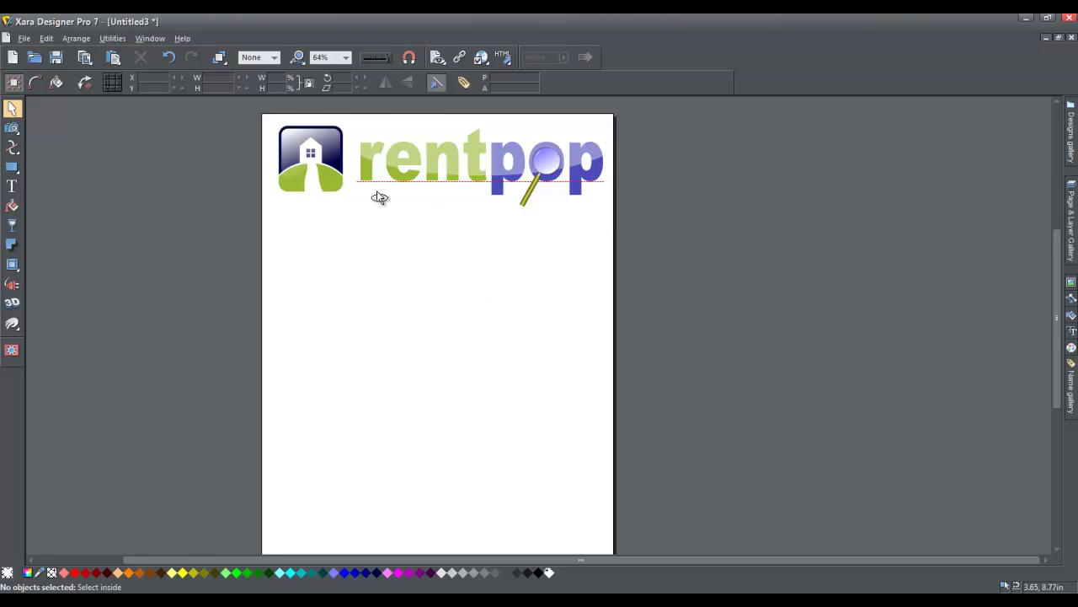
pyautogui.scroll(3, 327, 148)
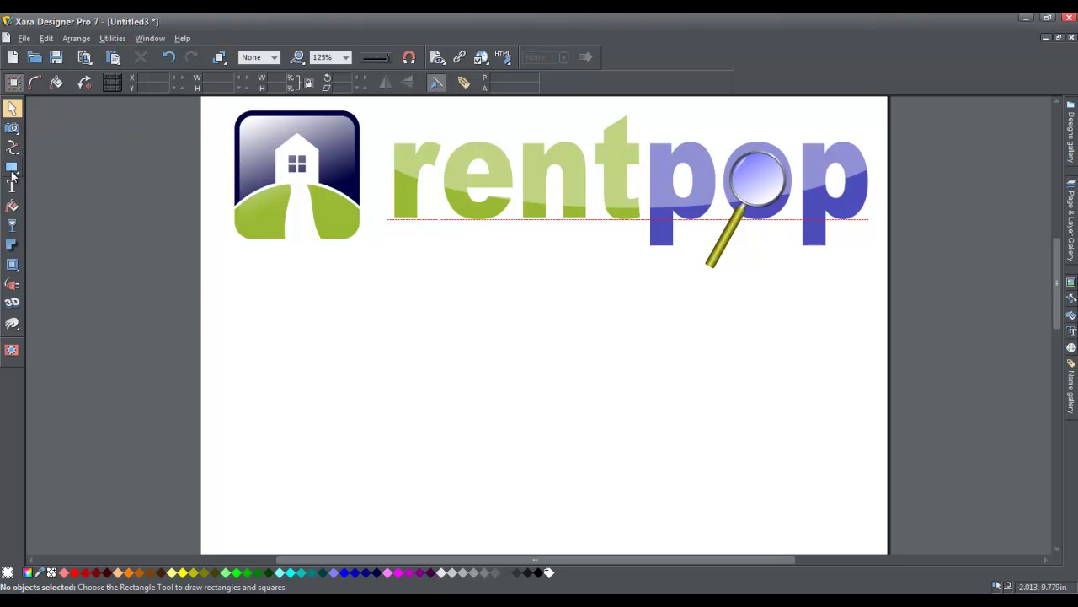
# - Draw a black rounded-corner square about 1.6 in wide and place it directly below the logo's house icon
pyautogui.moveTo(13, 155)
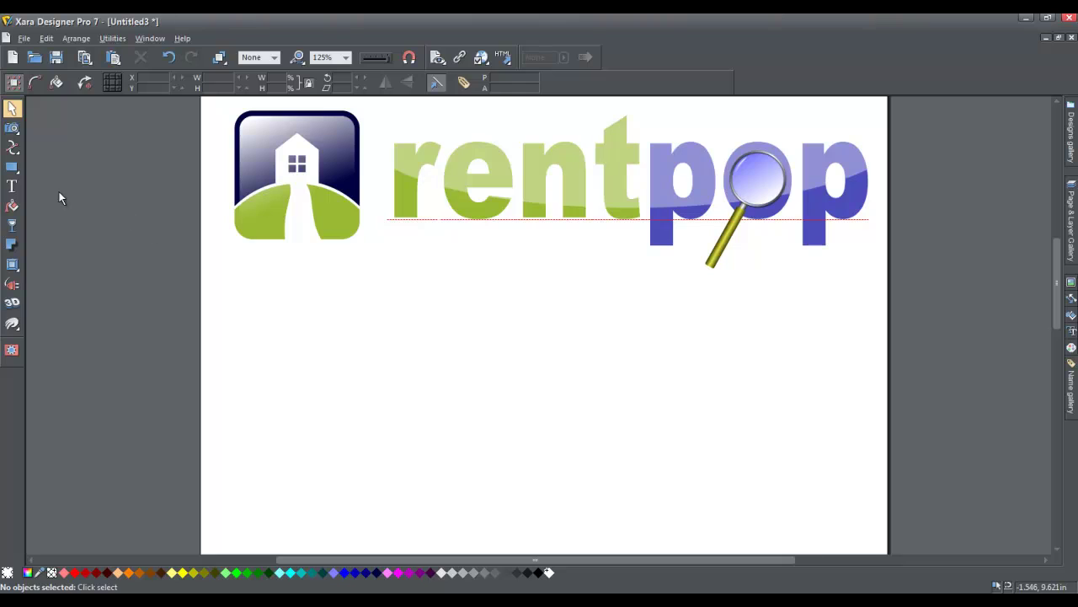
pyautogui.click(47, 168)
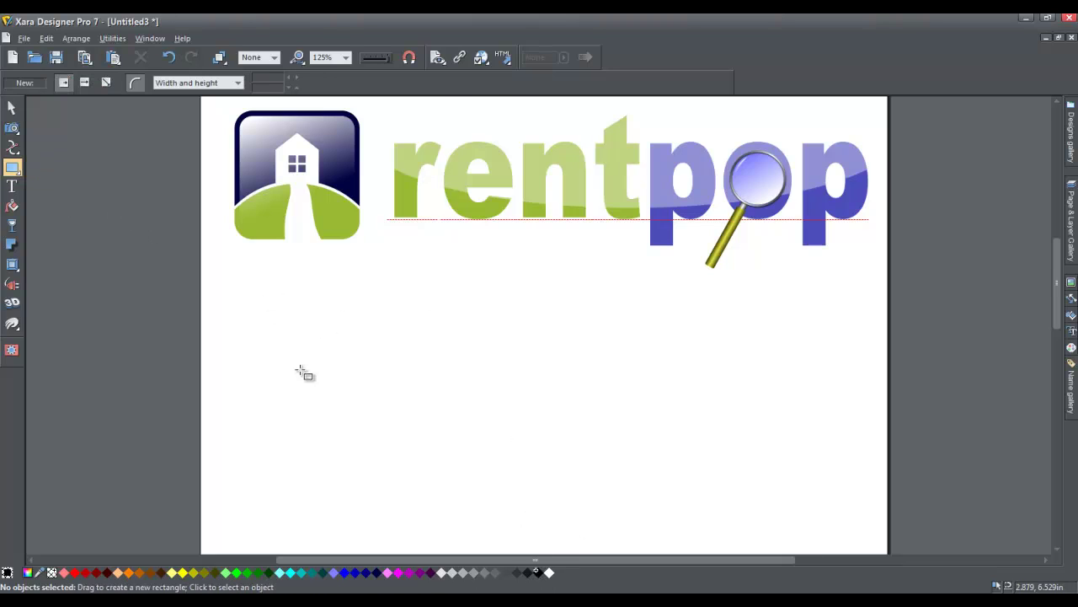
pyautogui.moveTo(245, 287); pyautogui.dragTo(243, 349)
pyautogui.click(11, 108)
pyautogui.moveTo(261, 306); pyautogui.dragTo(287, 315)
pyautogui.moveTo(327, 348); pyautogui.dragTo(357, 394)
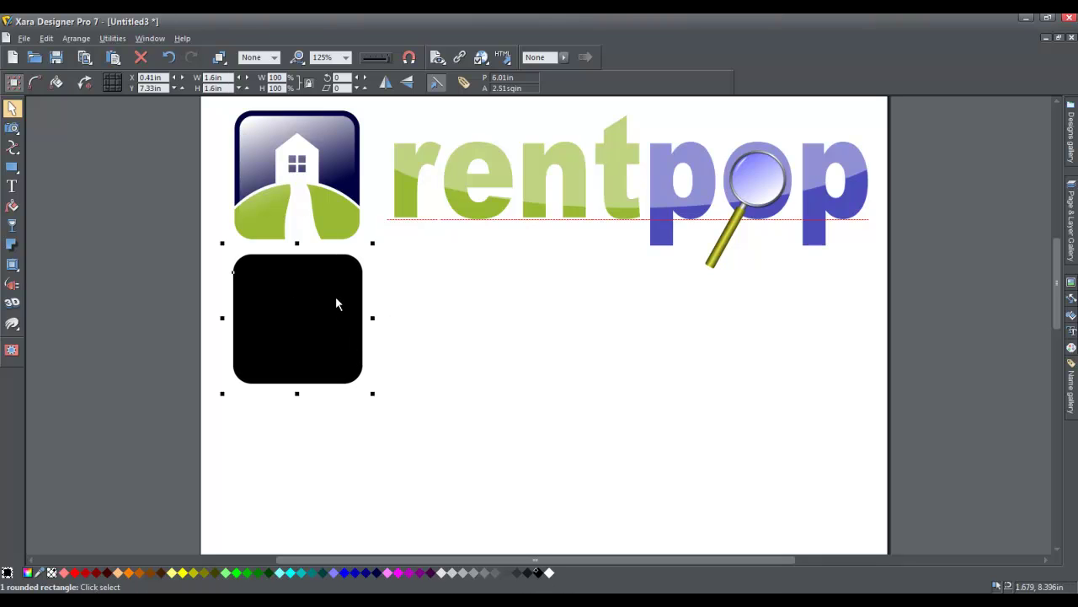
pyautogui.moveTo(335, 303); pyautogui.dragTo(325, 317)
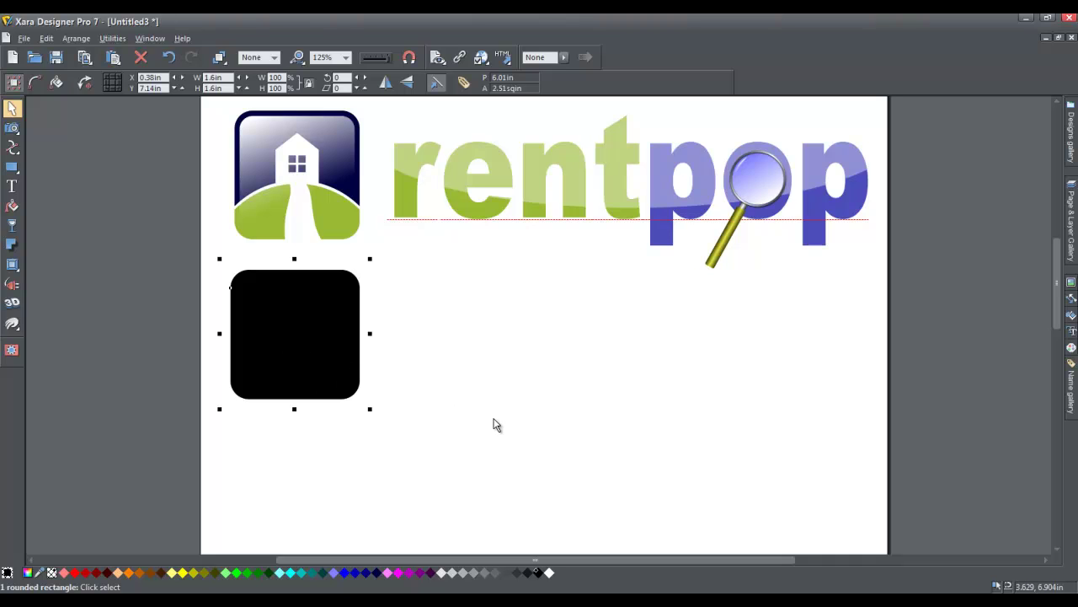
# - Fill the rounded square with dark navy blue and enlarge it to about 1.68 in
pyautogui.click(377, 572)
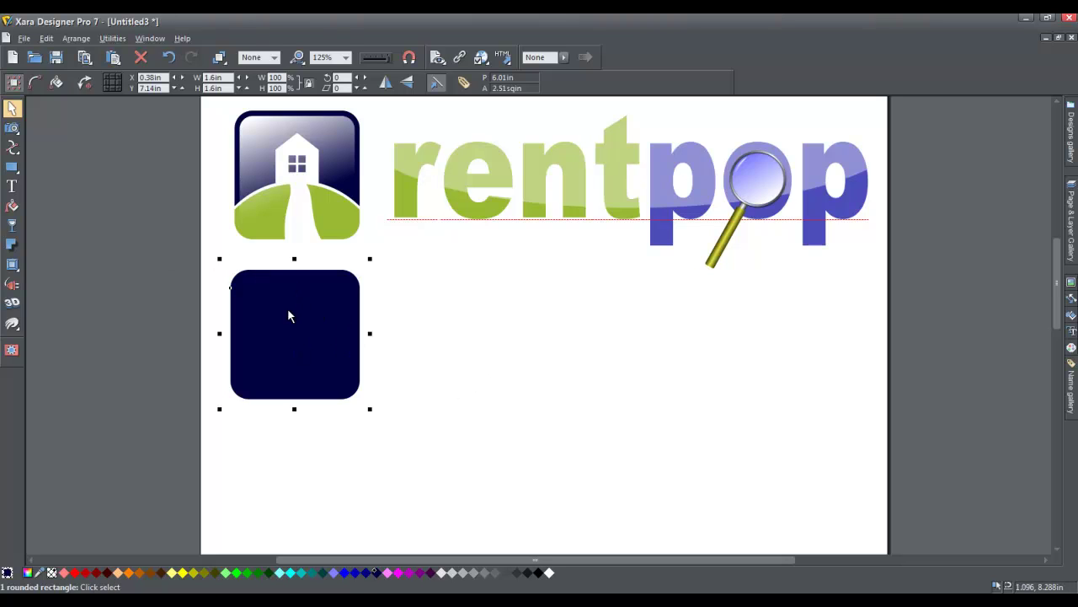
pyautogui.moveTo(289, 312); pyautogui.dragTo(295, 303)
pyautogui.moveTo(375, 401); pyautogui.dragTo(340, 387)
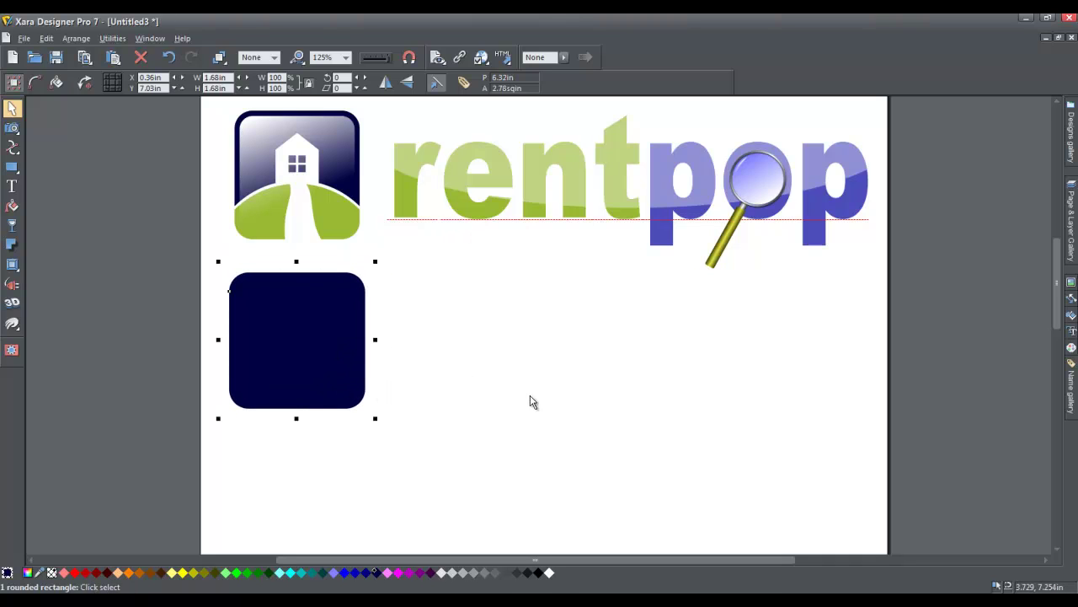
# - Draw a circle about 2.16 in wide, fill it dark gray, and place it over the lower part of the navy square
pyautogui.moveTo(12, 167)
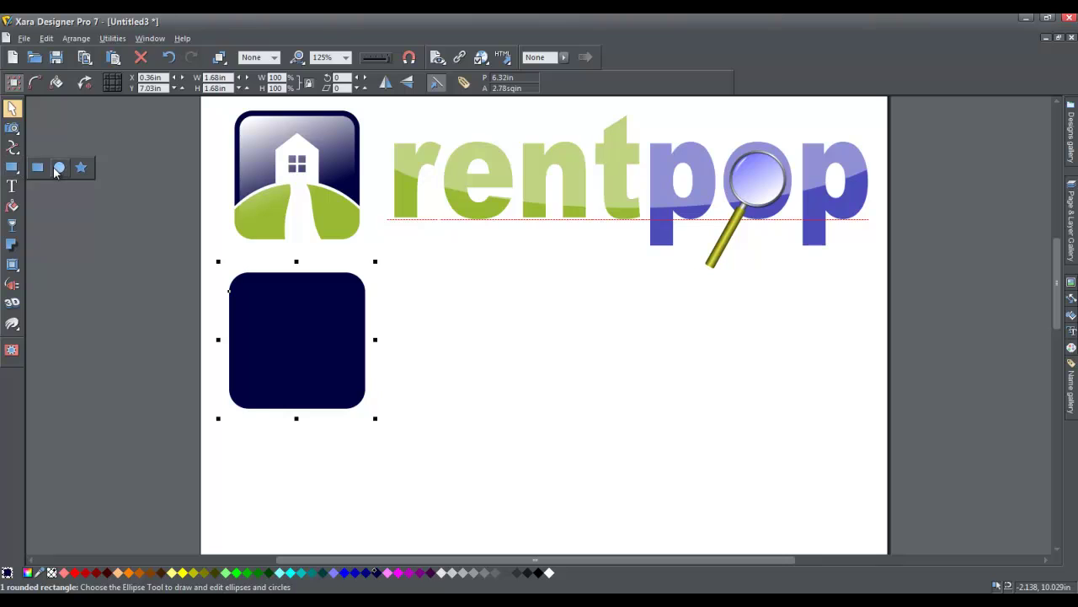
pyautogui.click(58, 167)
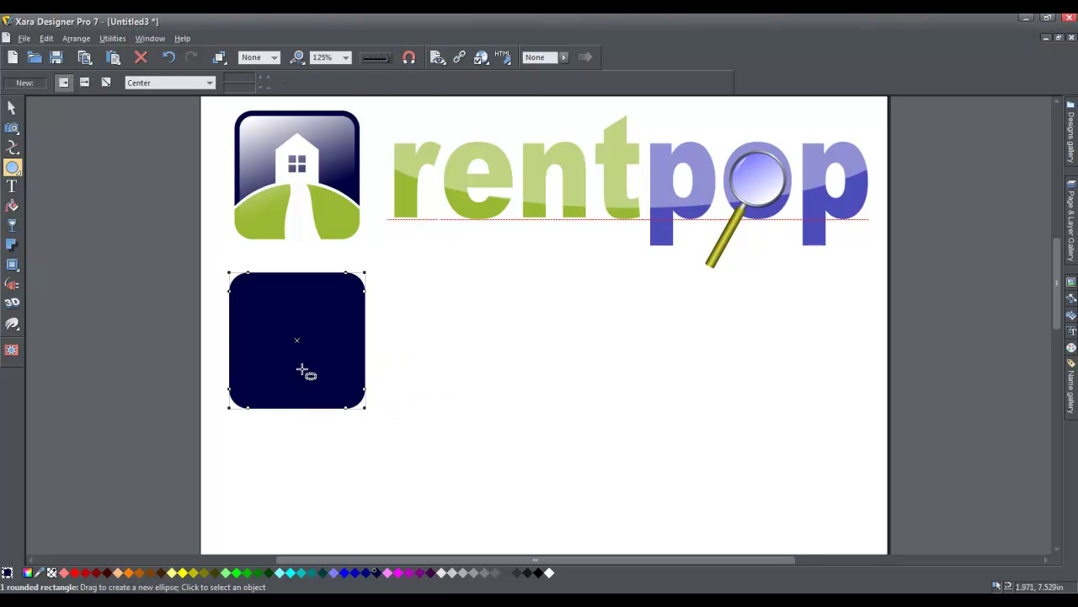
pyautogui.moveTo(183, 364); pyautogui.dragTo(257, 413)
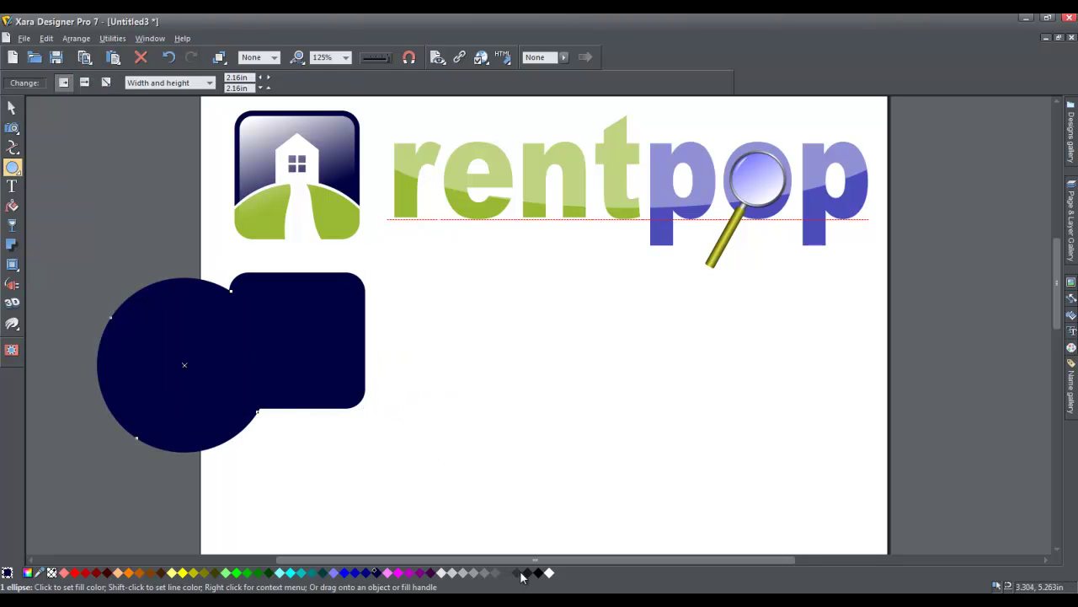
pyautogui.click(521, 573)
pyautogui.click(12, 108)
pyautogui.moveTo(229, 352); pyautogui.dragTo(342, 404)
pyautogui.click(464, 383)
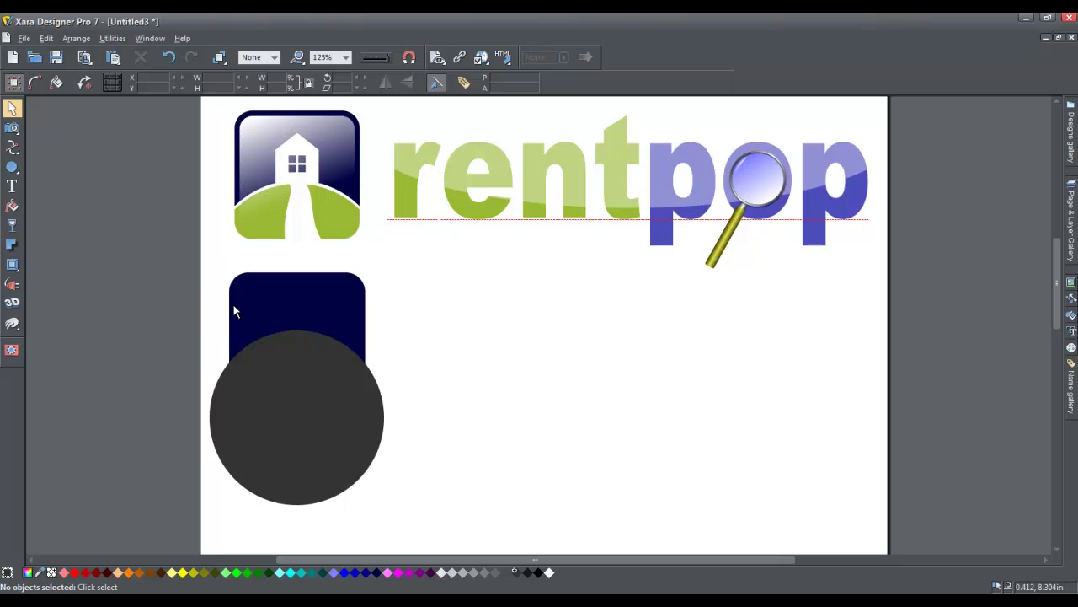
# - Align the circle and the navy square centrally in the horizontal direction within the selection bounds
pyautogui.moveTo(174, 265); pyautogui.dragTo(431, 521)
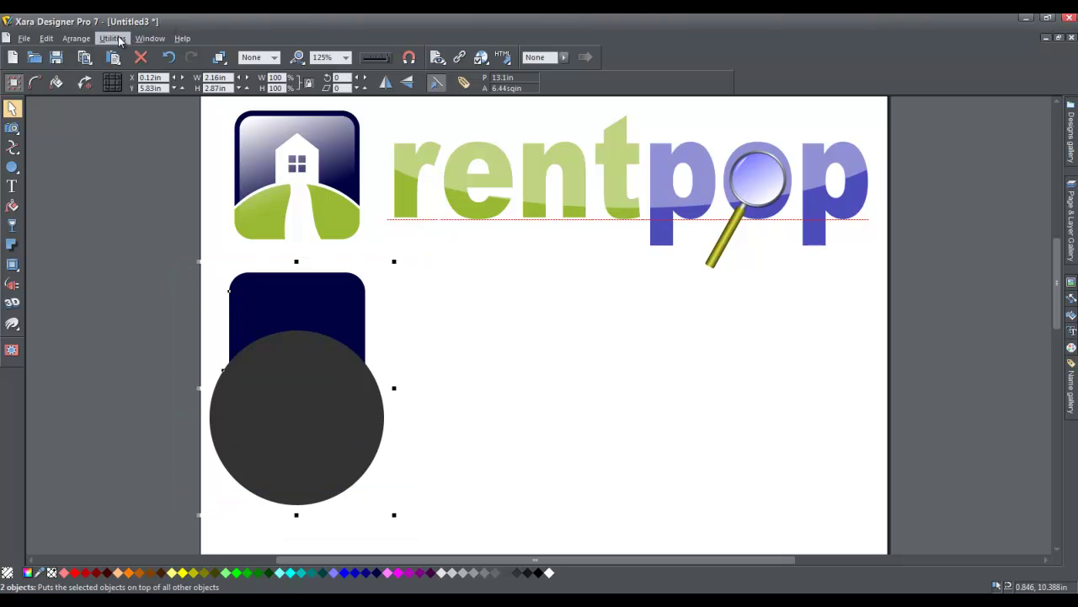
pyautogui.click(76, 38)
pyautogui.click(91, 207)
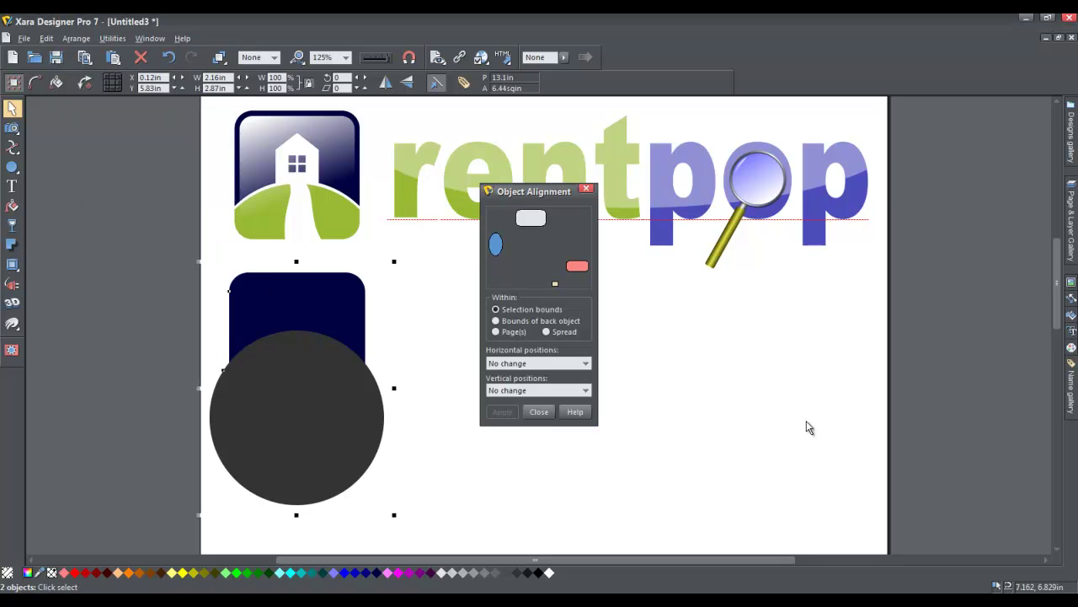
pyautogui.click(519, 363)
pyautogui.click(516, 393)
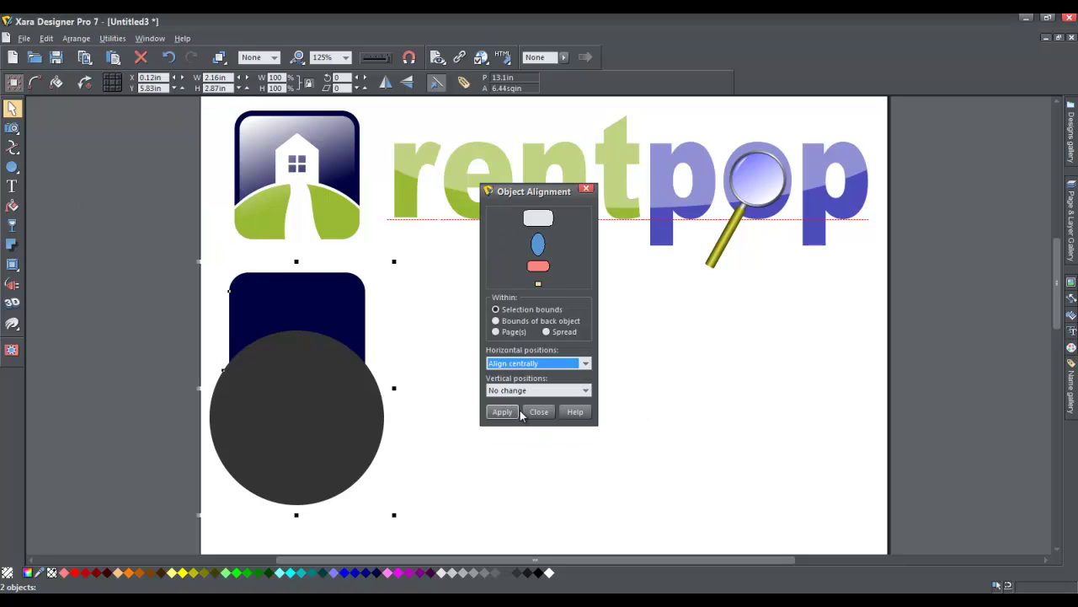
pyautogui.click(502, 410)
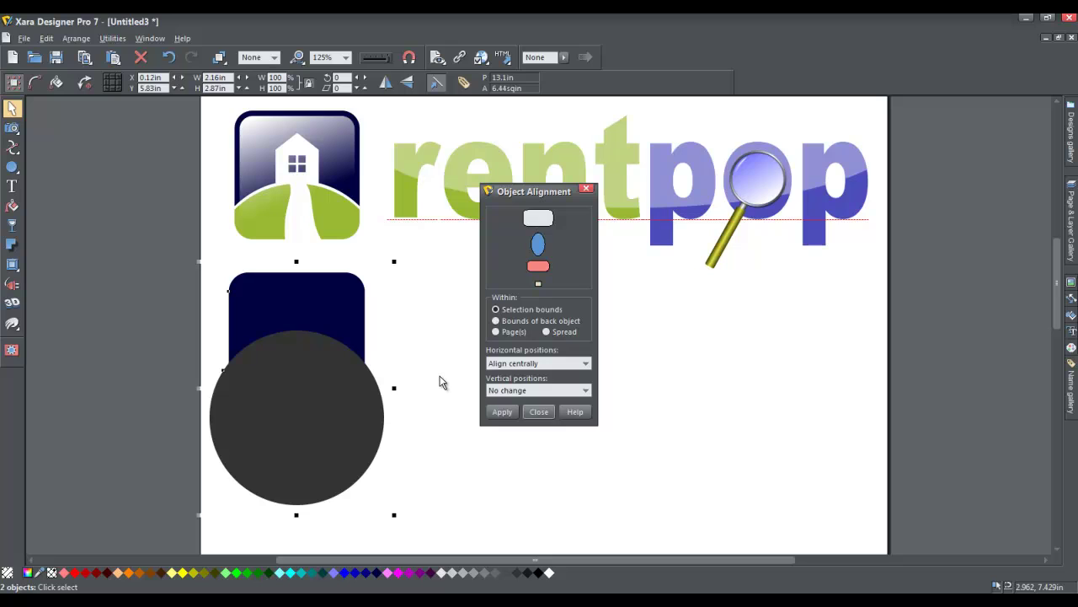
pyautogui.moveTo(538, 196); pyautogui.dragTo(931, 261)
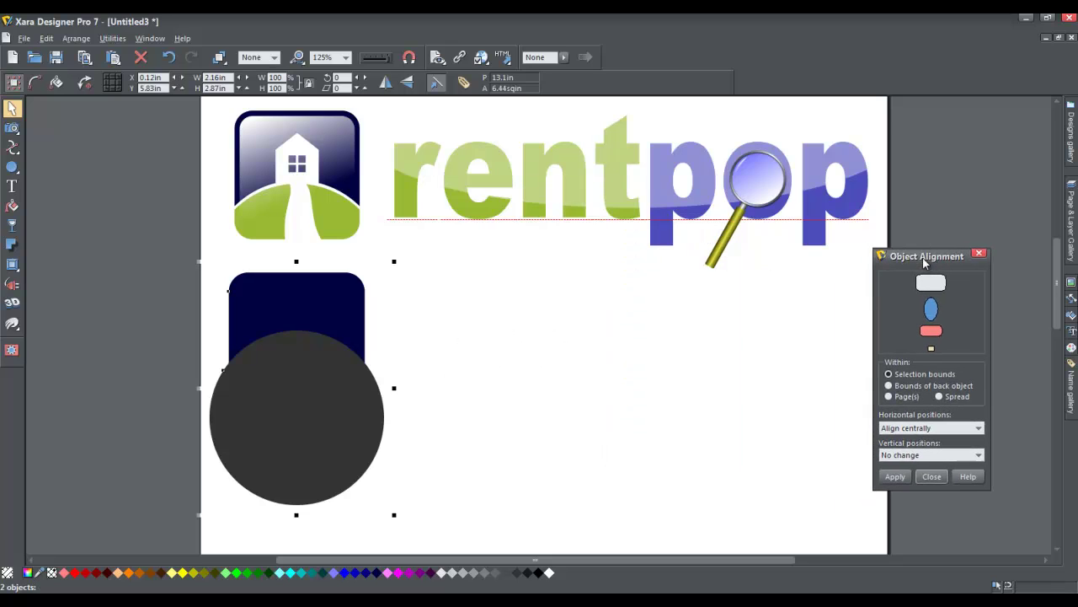
pyautogui.click(518, 366)
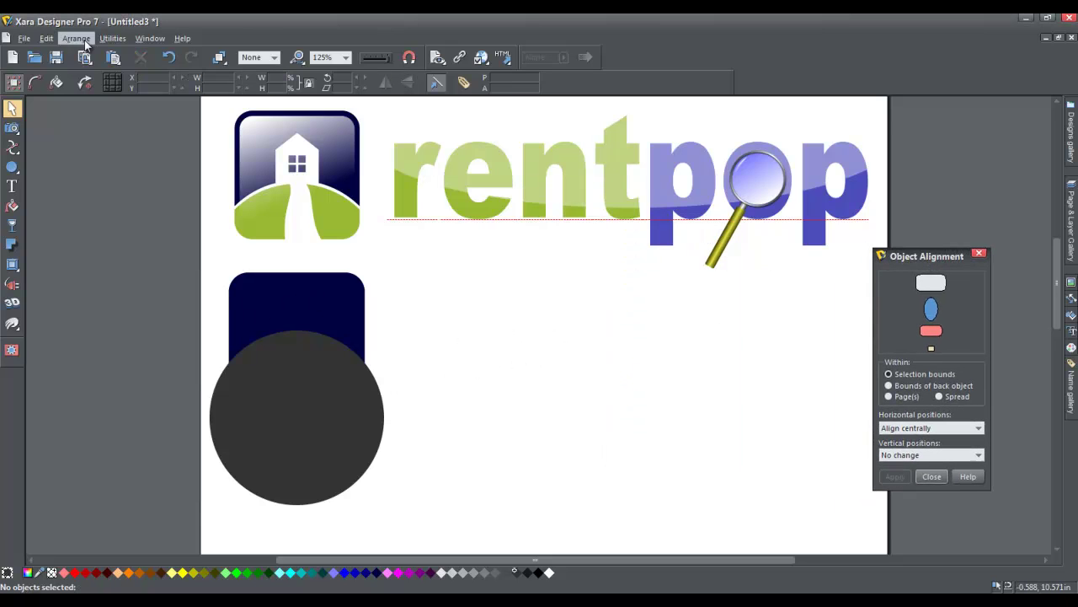
# - Slice the navy rounded square with the gray circle to split it into an upper and a lower piece
pyautogui.click(76, 38)
pyautogui.click(509, 309)
pyautogui.click(328, 301)
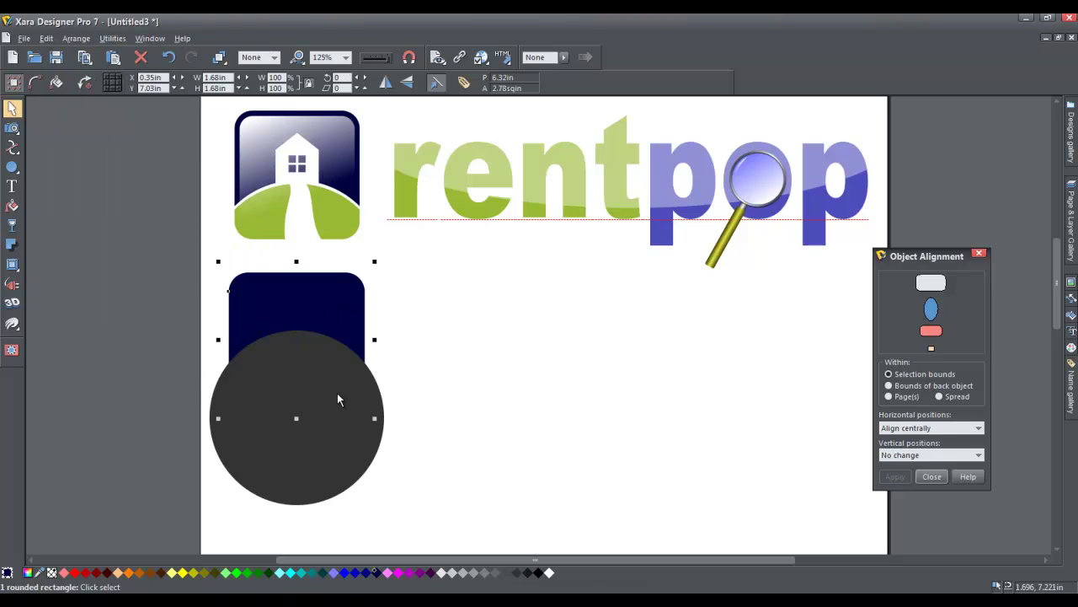
pyautogui.keyDown('shift'); pyautogui.click(337, 394); pyautogui.keyUp('shift')
pyautogui.click(91, 40)
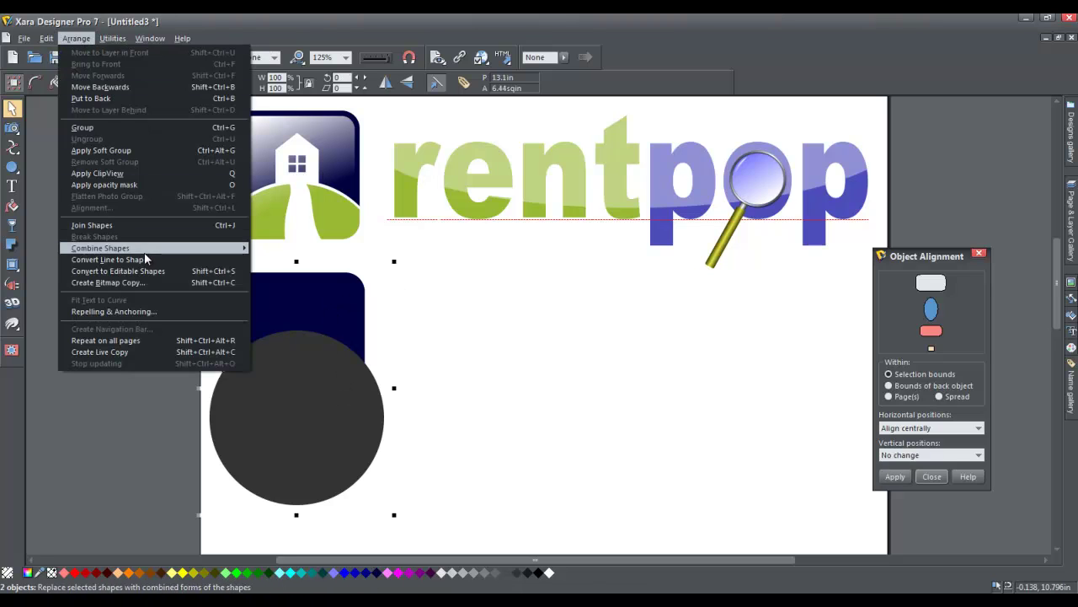
pyautogui.moveTo(140, 253)
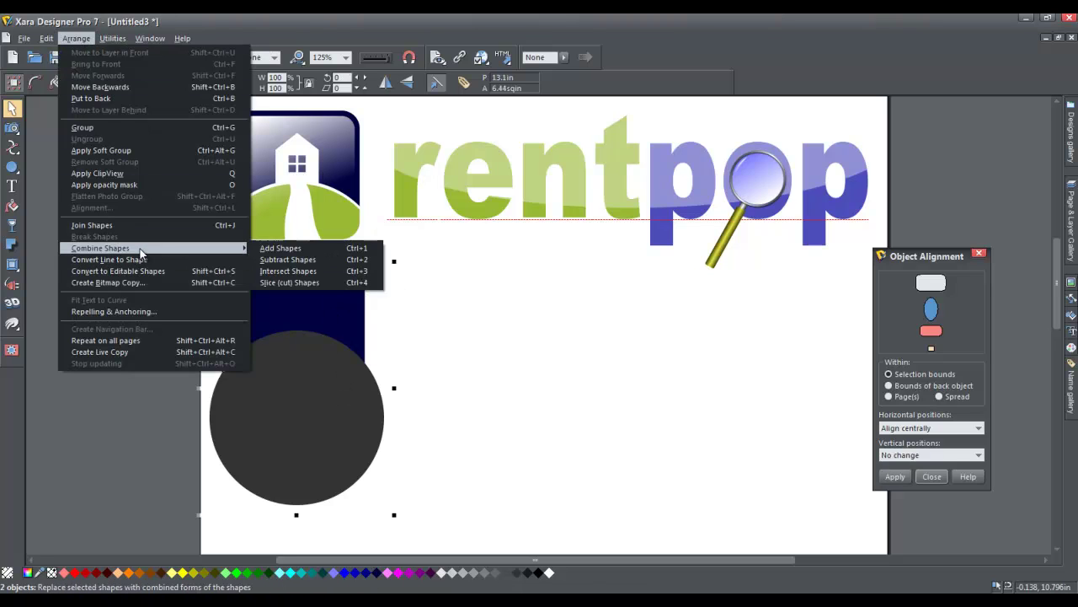
pyautogui.click(310, 282)
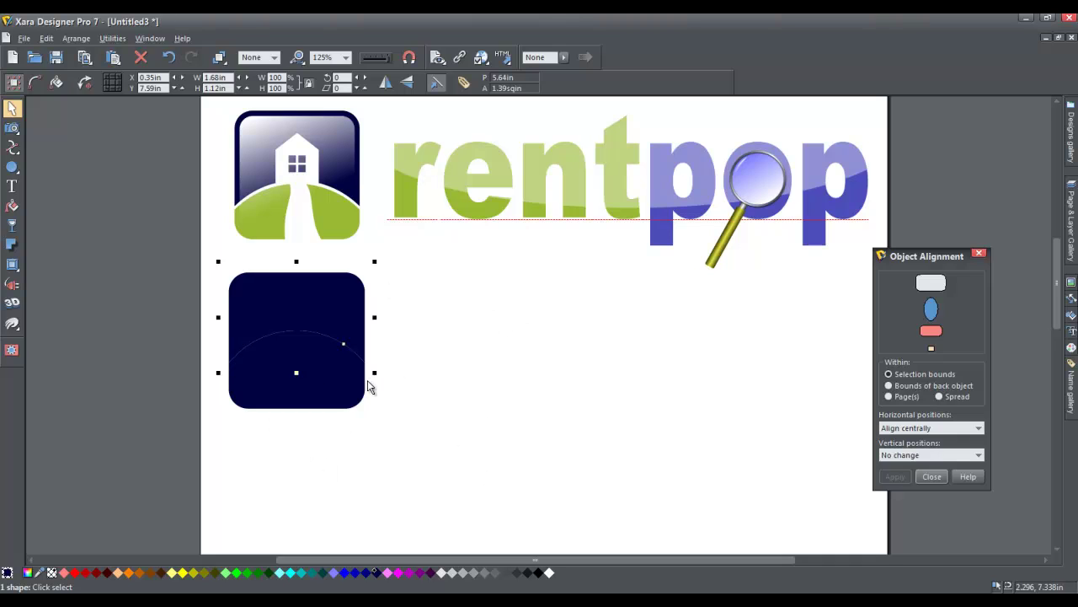
# - Move the two sliced pieces apart to check the cut, and undo both moves
pyautogui.moveTo(284, 369); pyautogui.dragTo(327, 404)
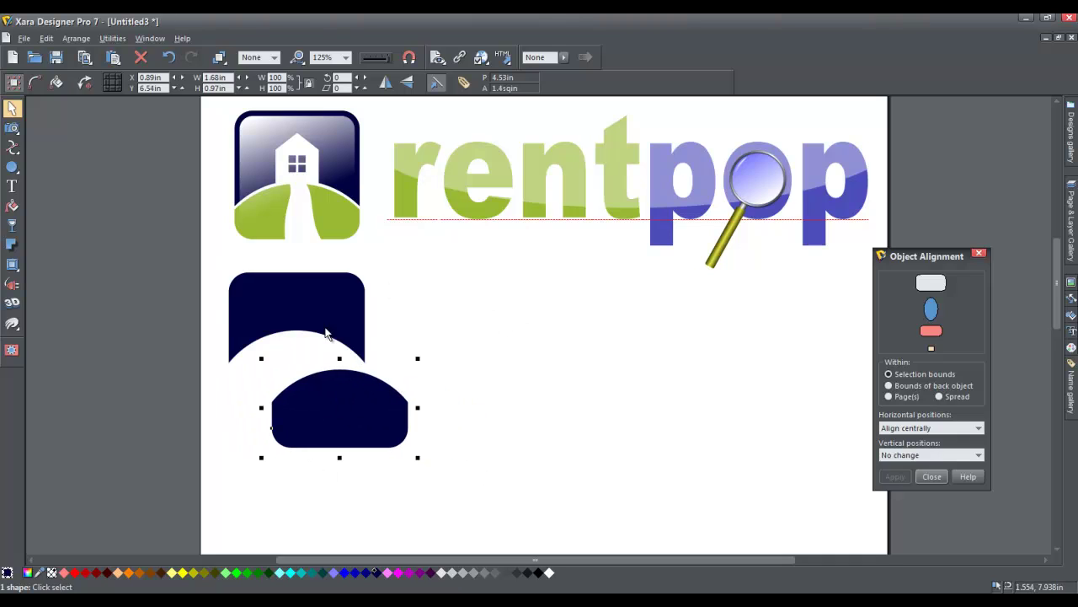
pyautogui.moveTo(311, 304); pyautogui.dragTo(369, 301)
pyautogui.hotkey('ctrl', 'z')
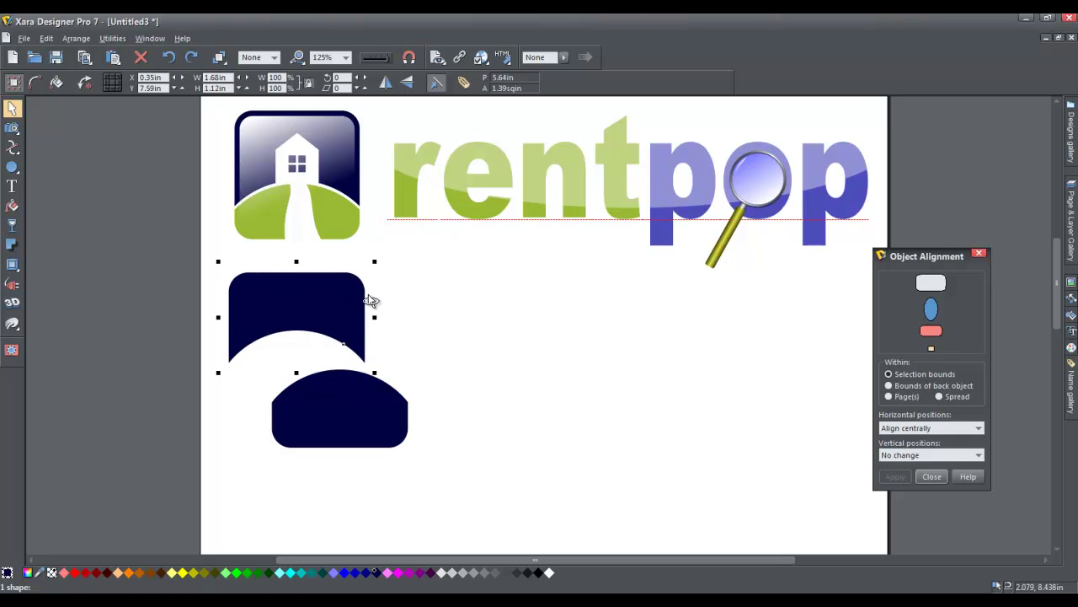
pyautogui.hotkey('ctrl', 'z')
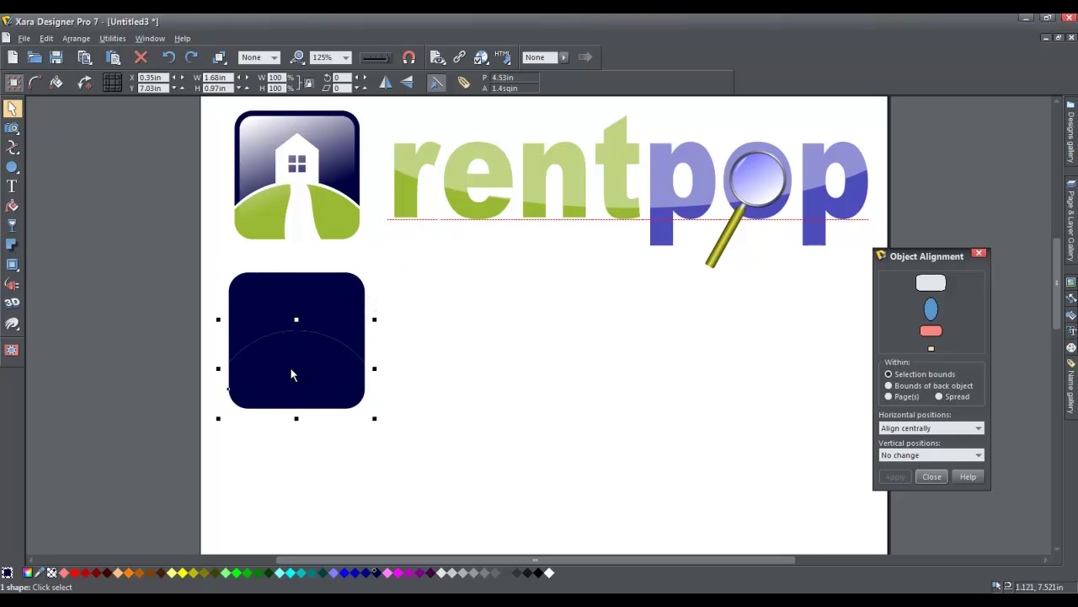
# - Nudge the lower piece down about 0.04 in to open a thin gap, and fill it with the green sampled from the original icon's hill
pyautogui.press('Down')
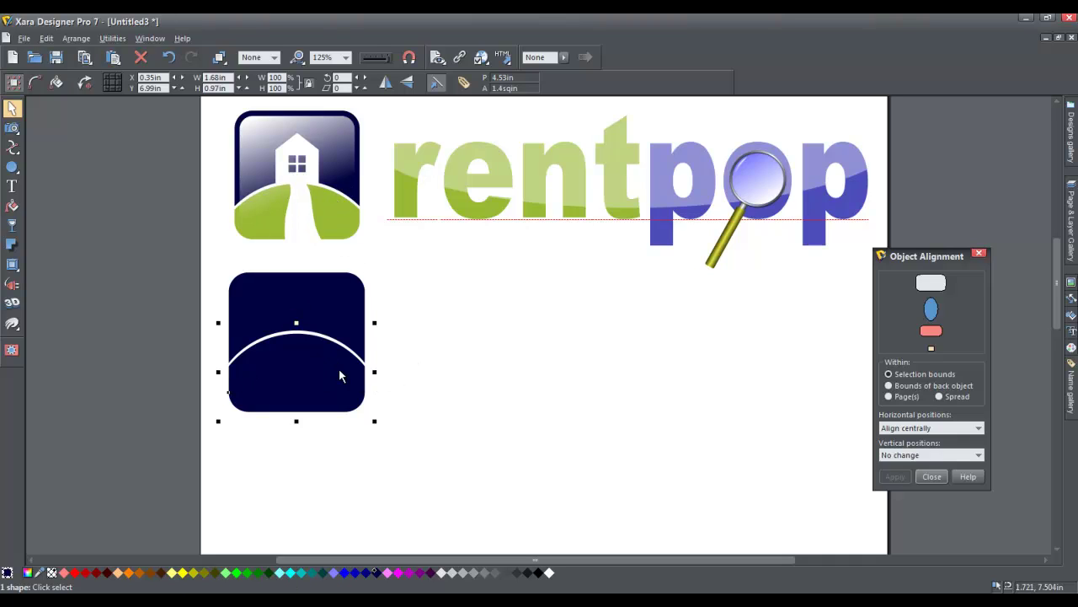
pyautogui.moveTo(39, 572); pyautogui.dragTo(342, 238)
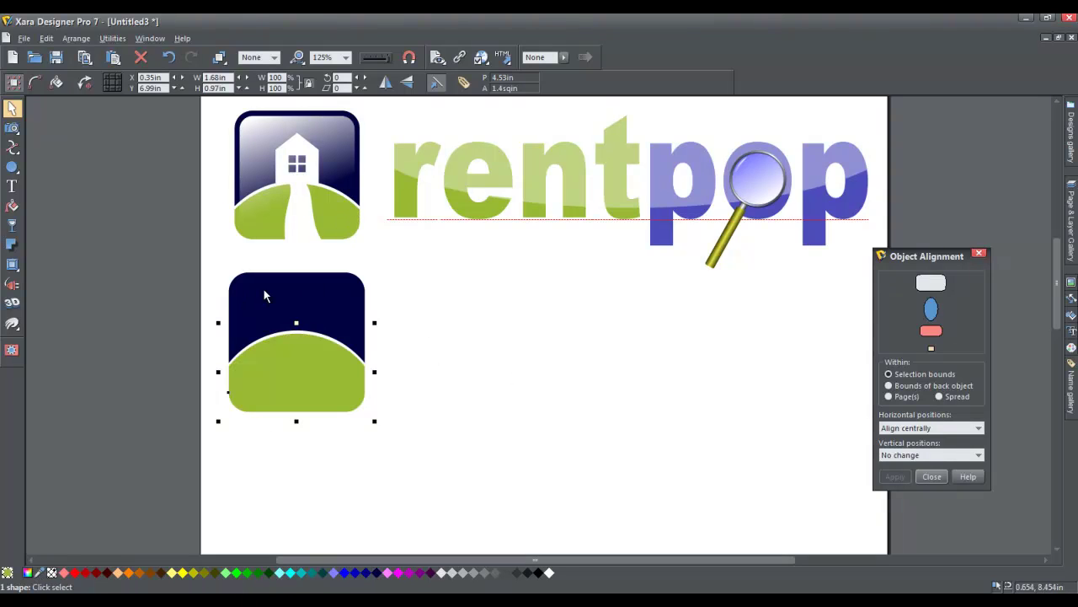
pyautogui.click(600, 321)
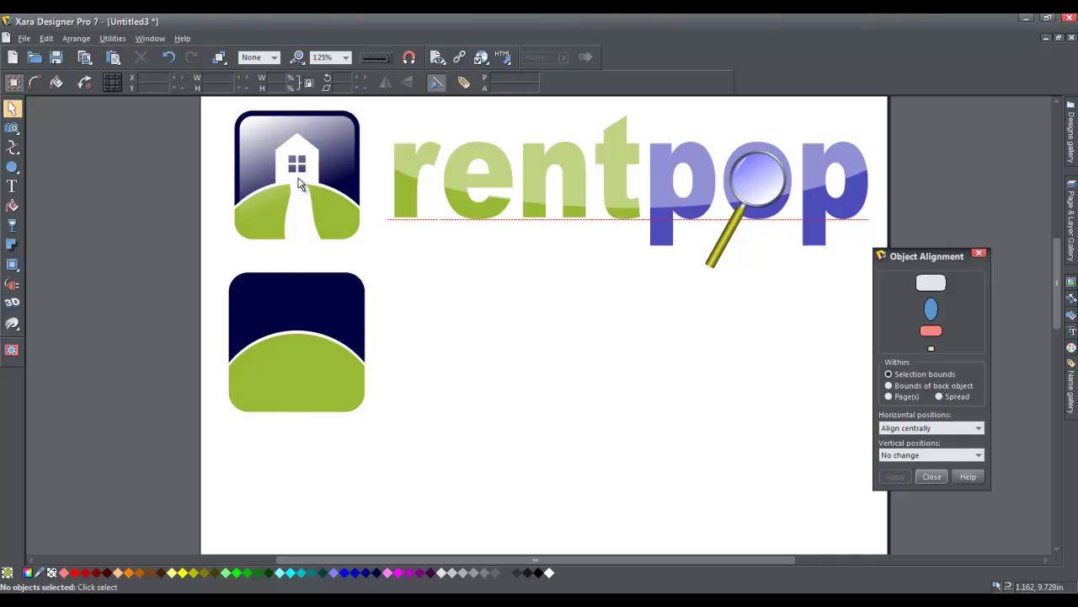
# - Draw a green square about 0.7 in wide to the right of the new icon and convert it to an editable shape
pyautogui.click(11, 167)
pyautogui.click(39, 169)
pyautogui.moveTo(438, 322); pyautogui.dragTo(443, 350)
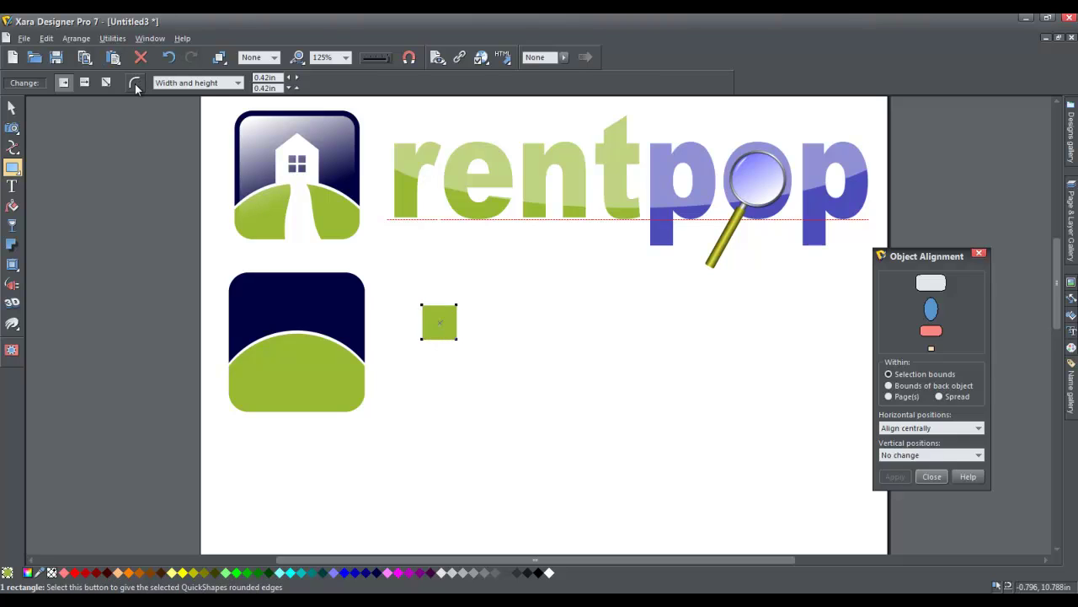
pyautogui.click(12, 108)
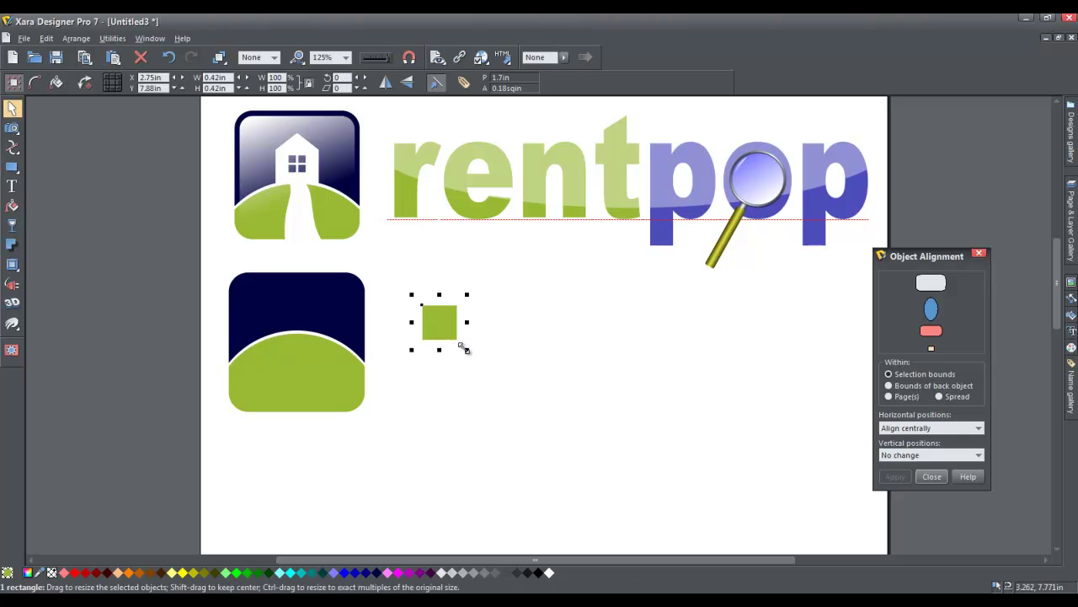
pyautogui.moveTo(463, 347); pyautogui.dragTo(477, 361)
pyautogui.moveTo(484, 371); pyautogui.dragTo(488, 372)
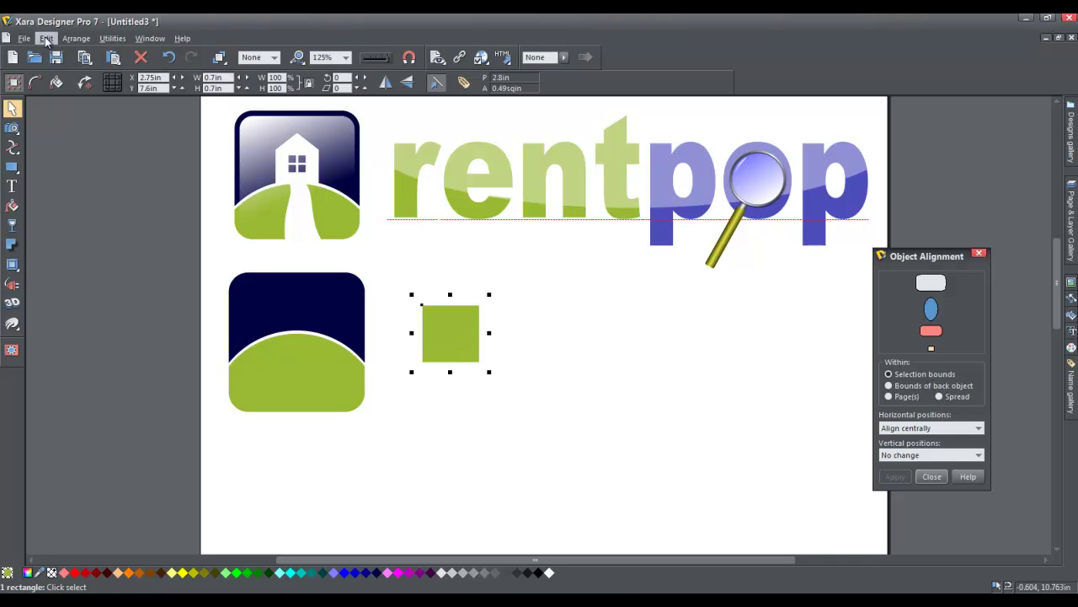
pyautogui.click(76, 38)
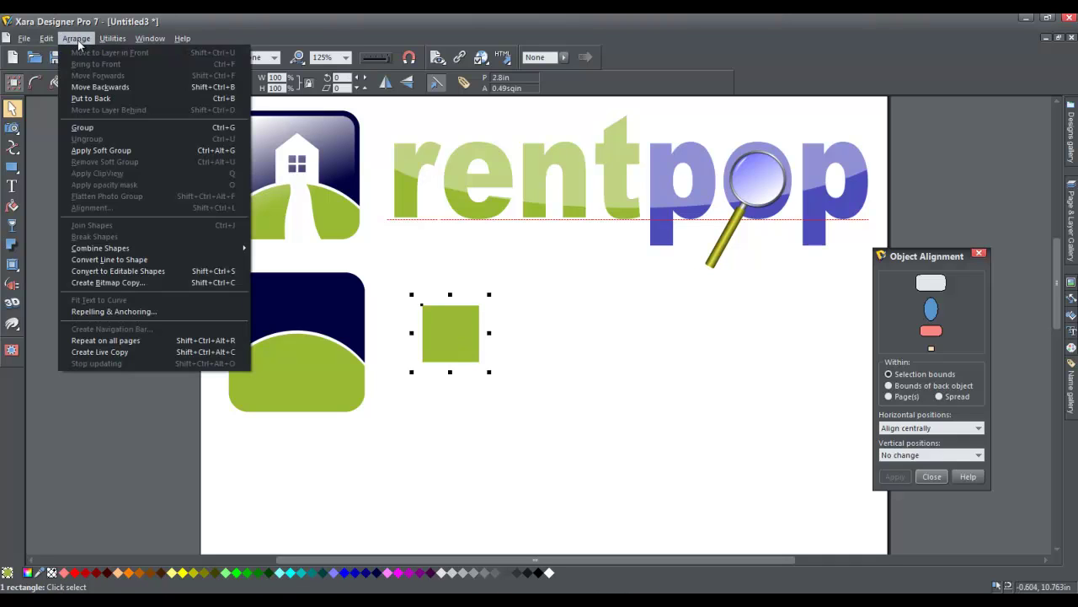
pyautogui.click(146, 271)
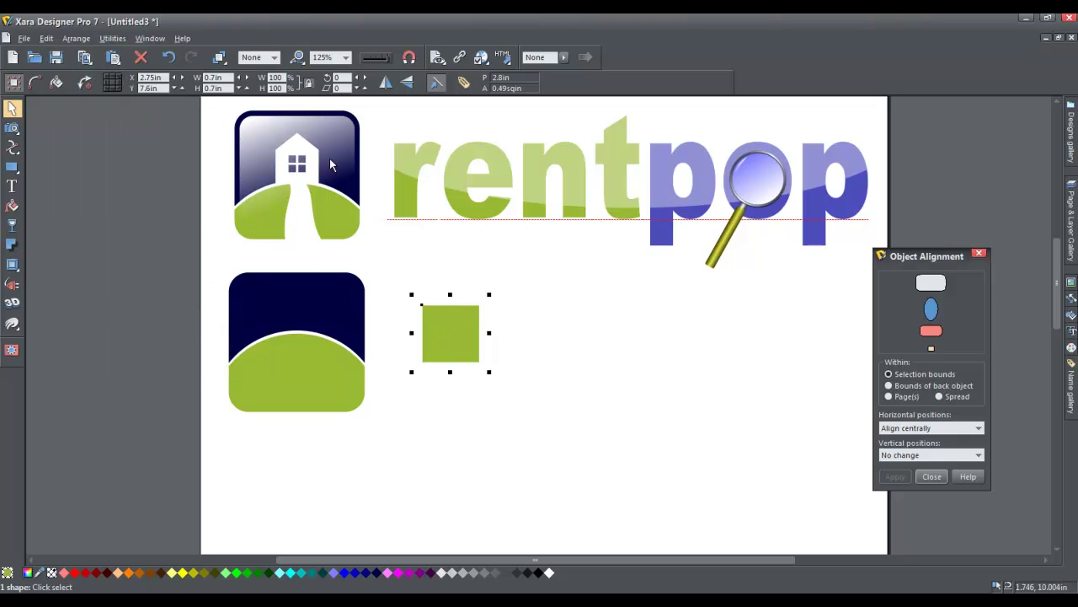
# - Draw a vertical guide line about 1.53 in tall beside the green square, and align it centrally with the square horizontally
pyautogui.click(12, 148)
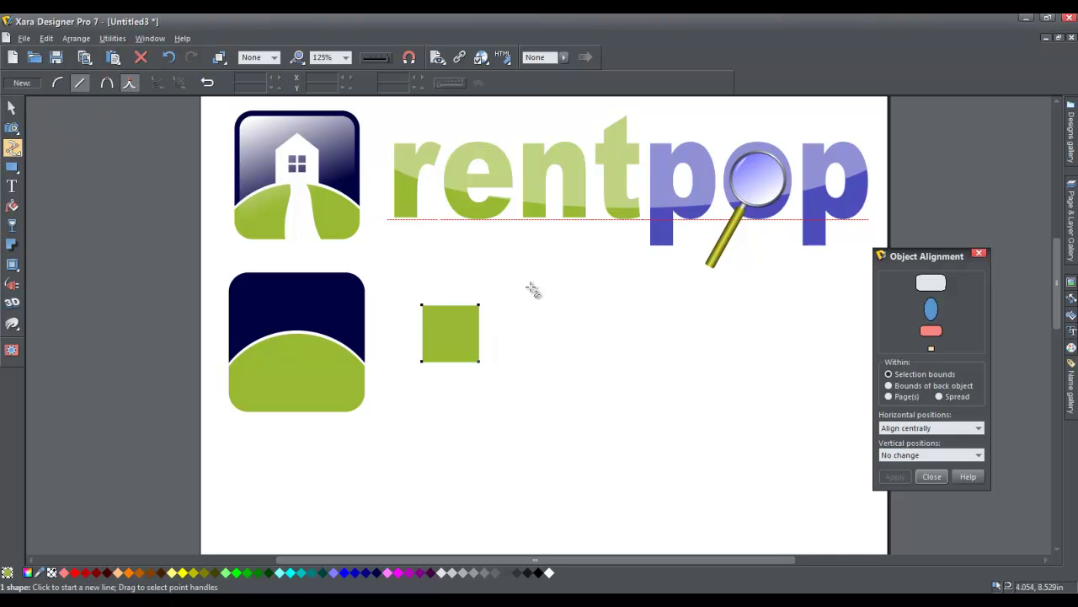
pyautogui.click(532, 282)
pyautogui.click(531, 405)
pyautogui.click(12, 108)
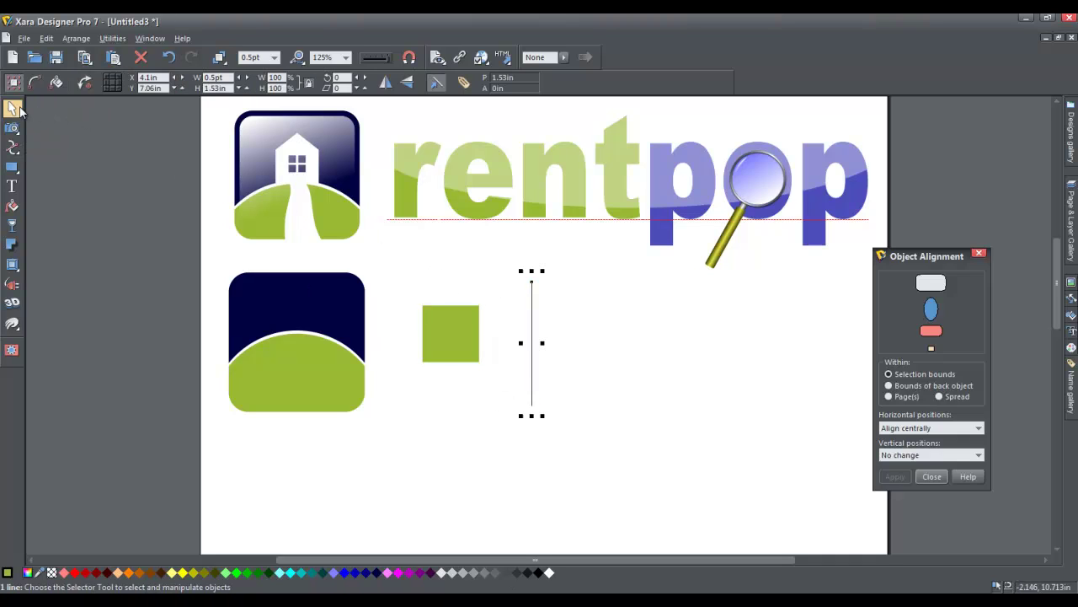
pyautogui.keyDown('shift'); pyautogui.click(468, 333); pyautogui.keyUp('shift')
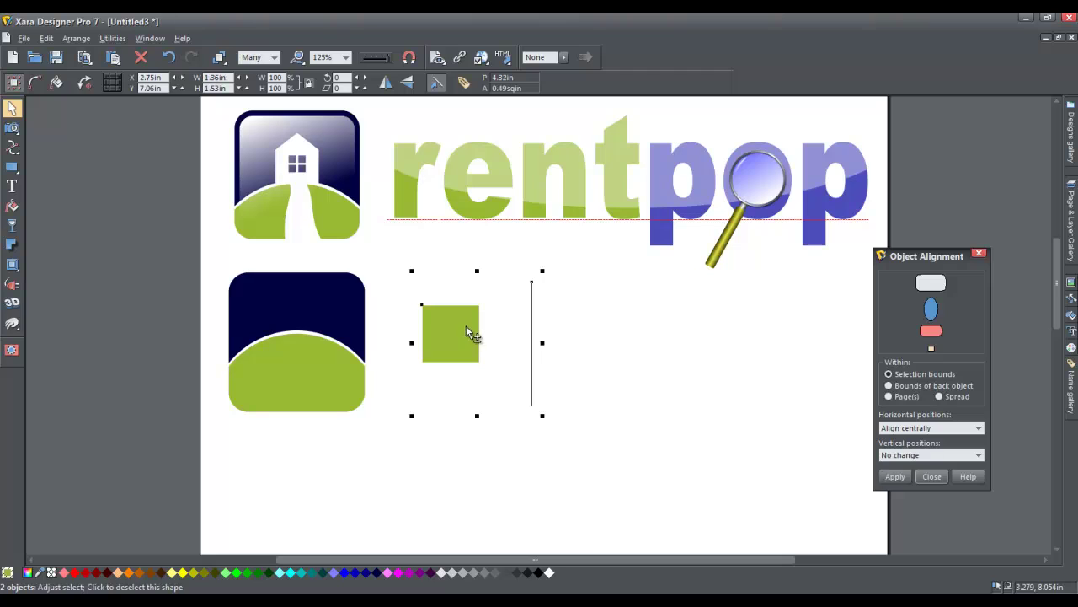
pyautogui.click(894, 476)
# - Bring the green square in front of the guide line, add a point at its top-edge centre, and pull it up about 0.28 in as a roof peak
pyautogui.scroll(5, 489, 311)
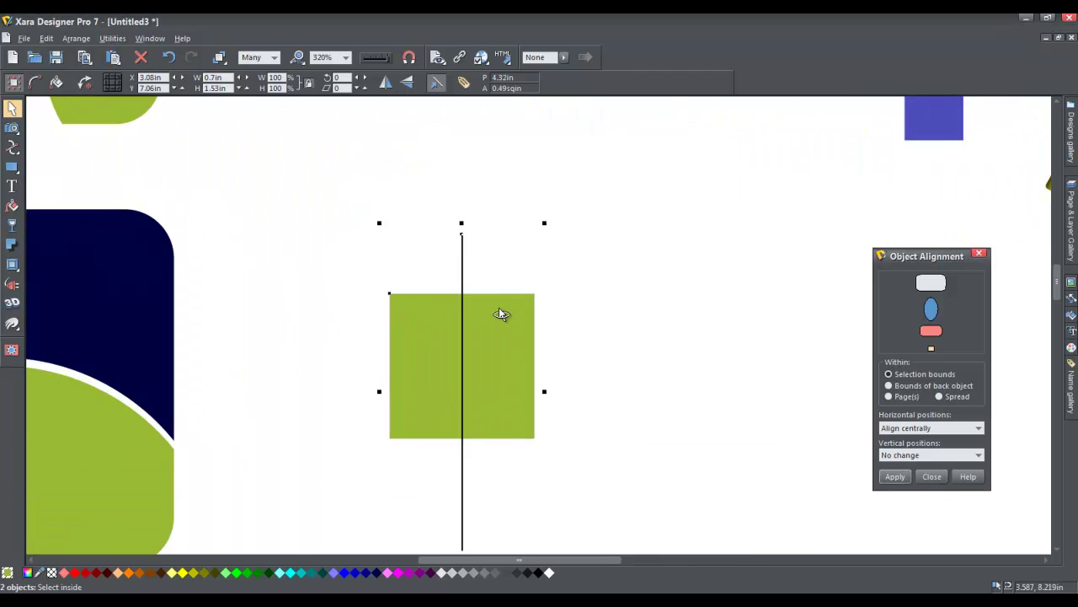
pyautogui.click(649, 331)
pyautogui.click(512, 329)
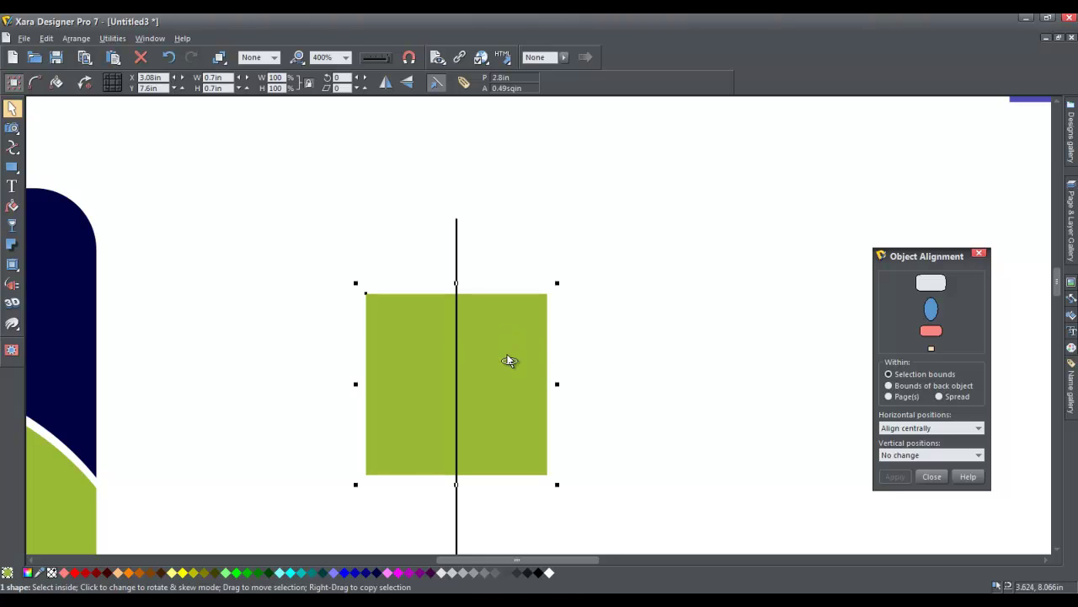
pyautogui.hotkey('ctrl', 'f')
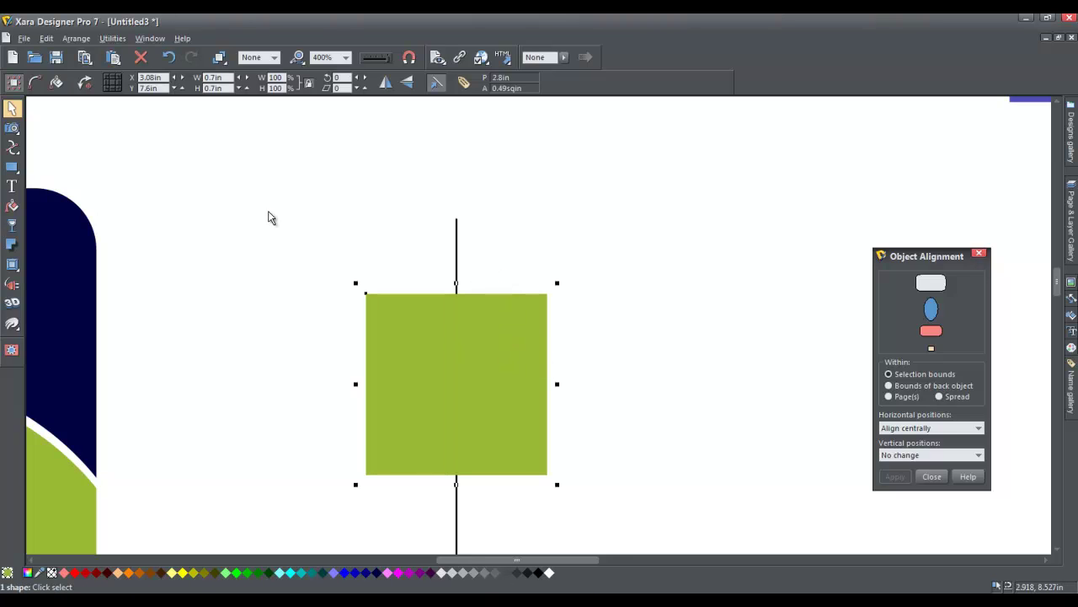
pyautogui.click(12, 146)
pyautogui.scroll(5, 489, 313)
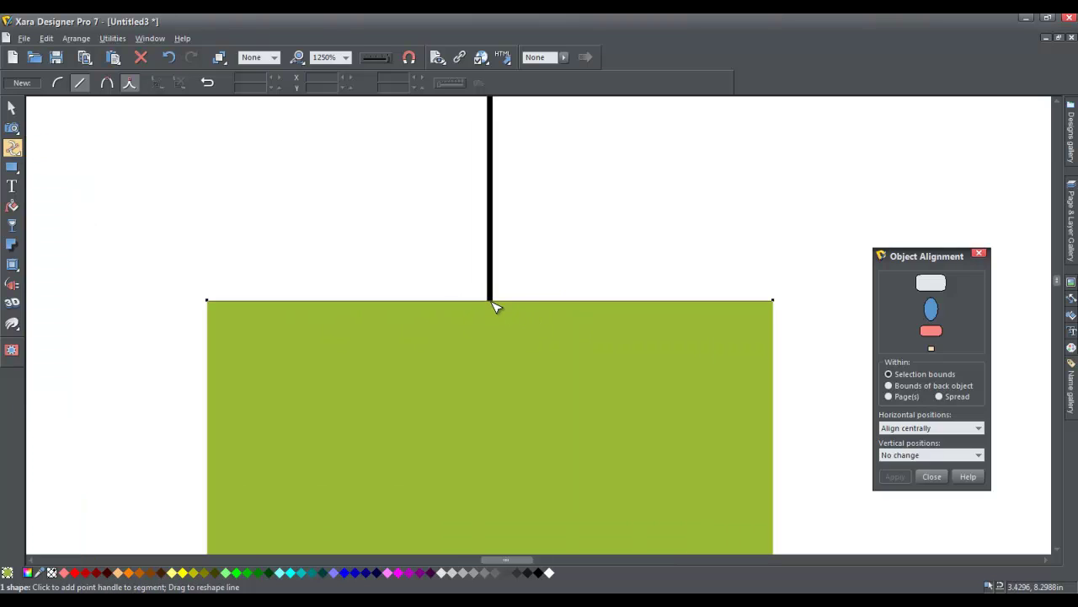
pyautogui.click(493, 305)
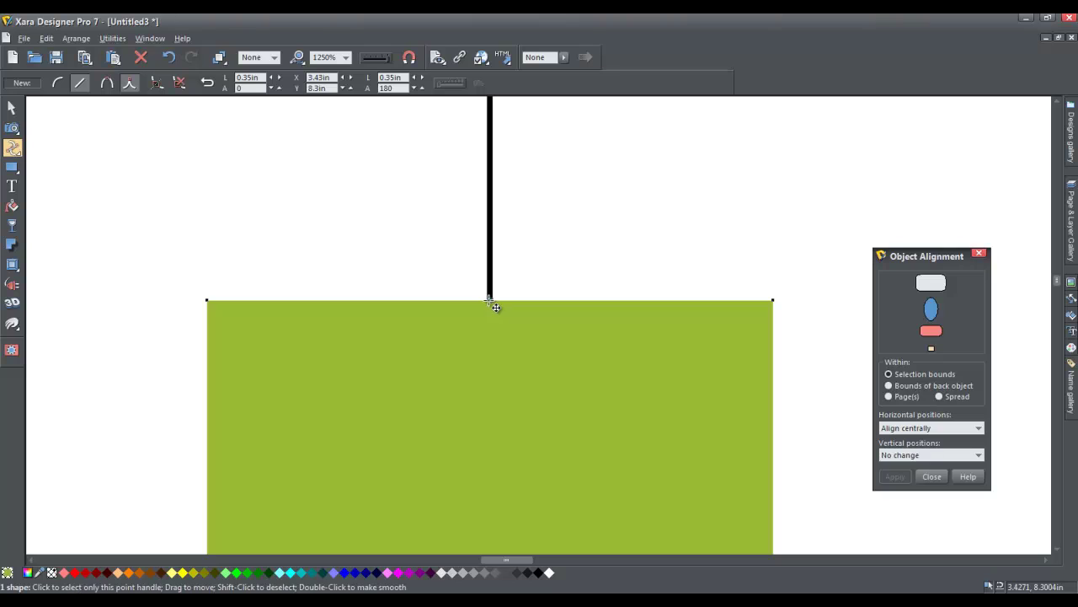
pyautogui.moveTo(492, 302); pyautogui.dragTo(492, 112)
pyautogui.scroll(-4, 396, 241)
pyautogui.scroll(-2, 474, 306)
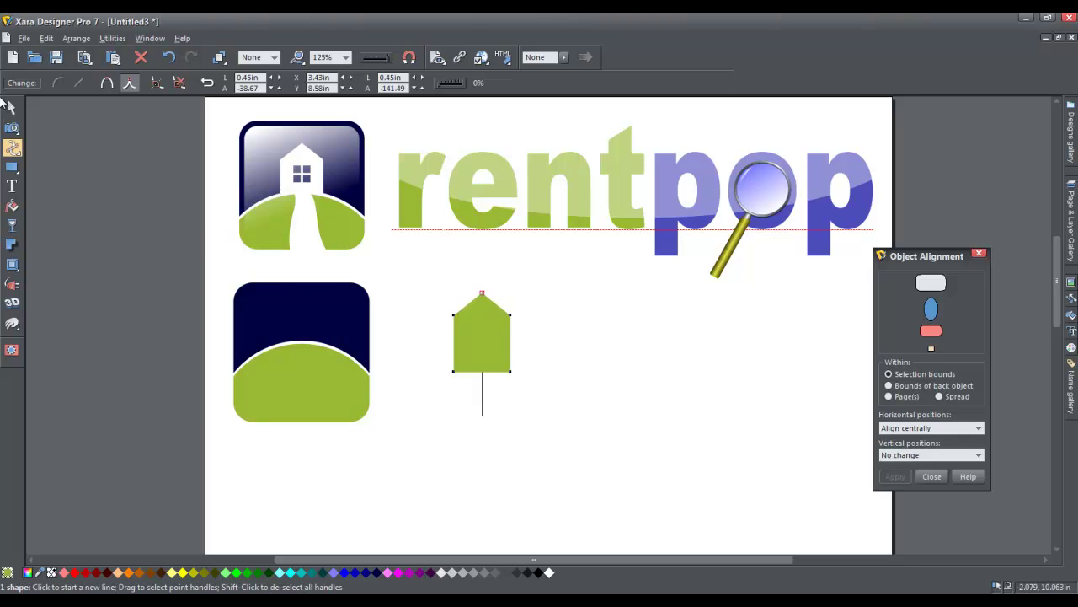
# - Delete the vertical guide line behind the green house shape
pyautogui.press('F2')
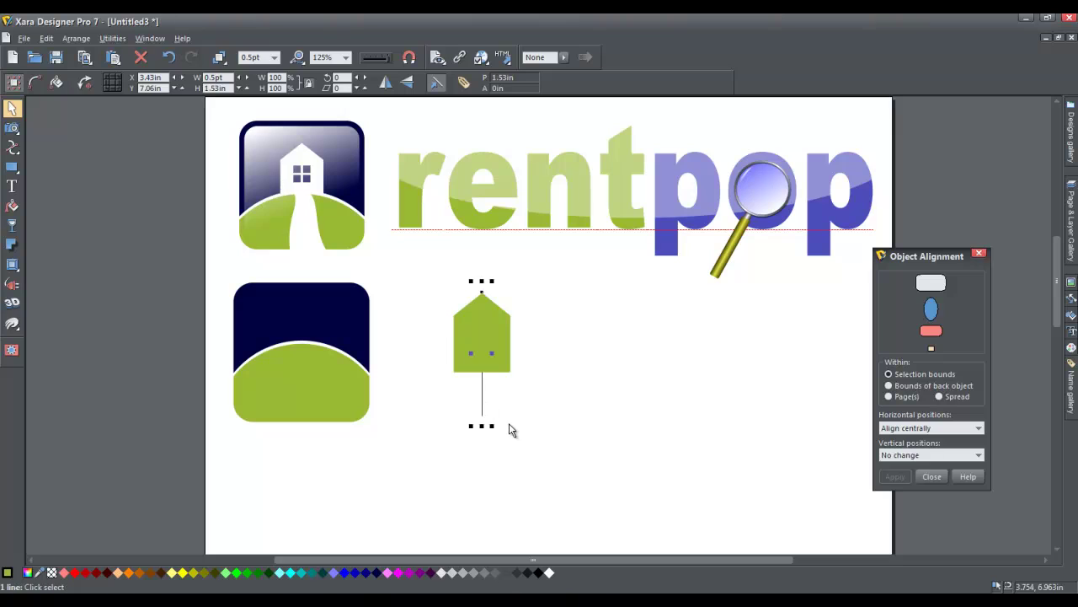
pyautogui.click(509, 423)
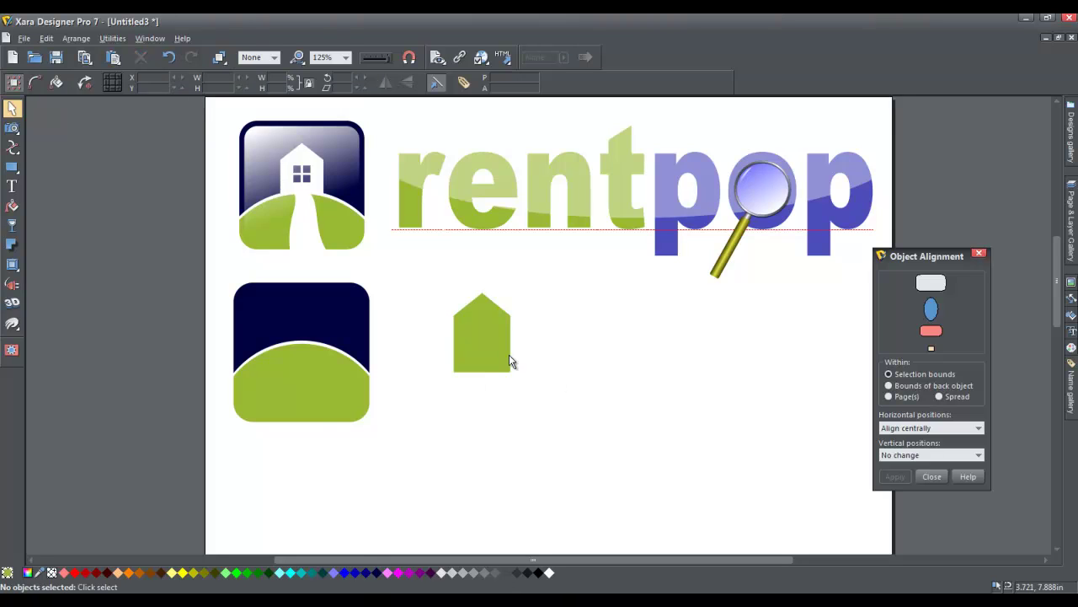
pyautogui.scroll(2, 519, 355)
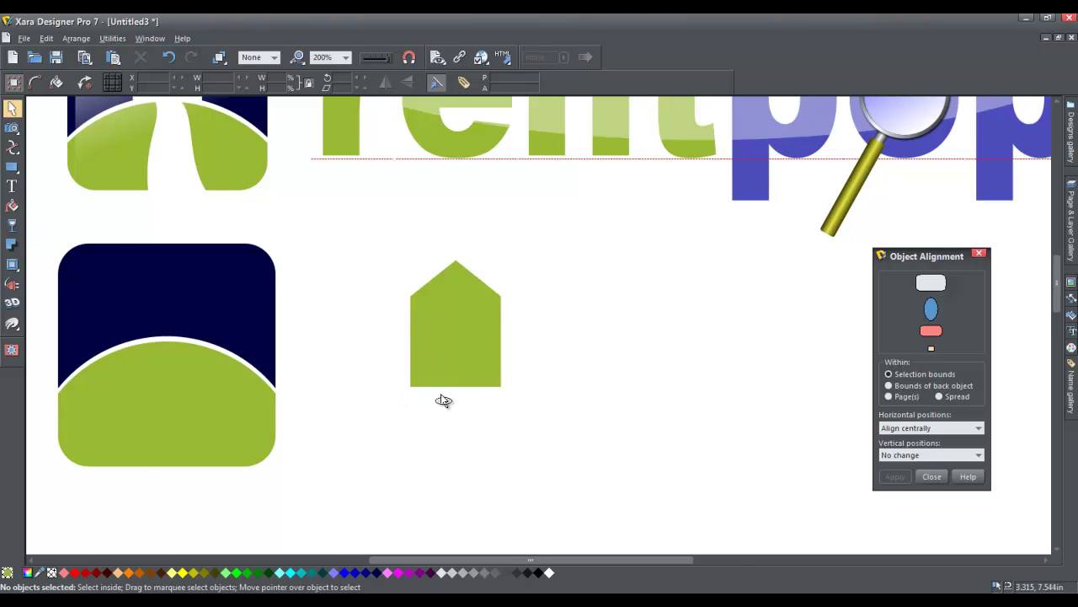
pyautogui.scroll(-2, 457, 391)
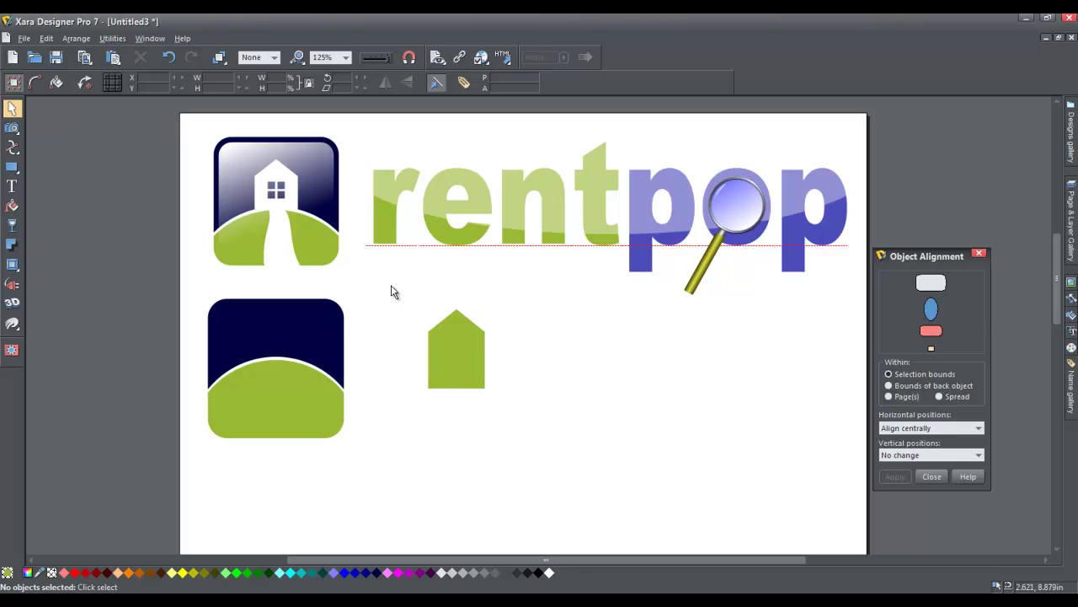
# - Draw a black square window pane about 0.14 in wide in the left half of the green house body
pyautogui.moveTo(401, 292); pyautogui.dragTo(531, 414)
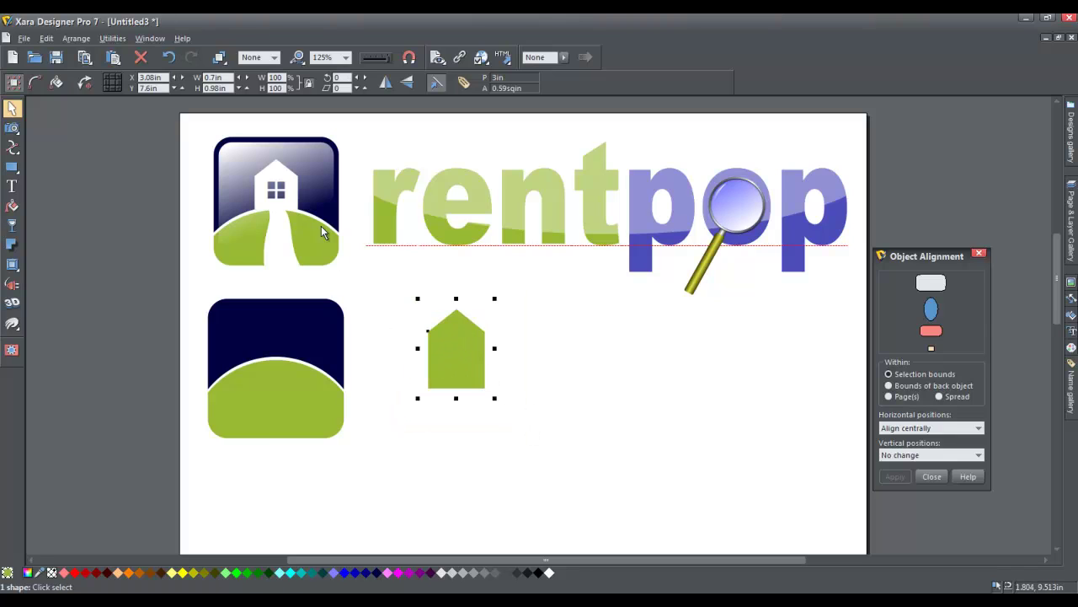
pyautogui.click(14, 167)
pyautogui.scroll(2, 433, 335)
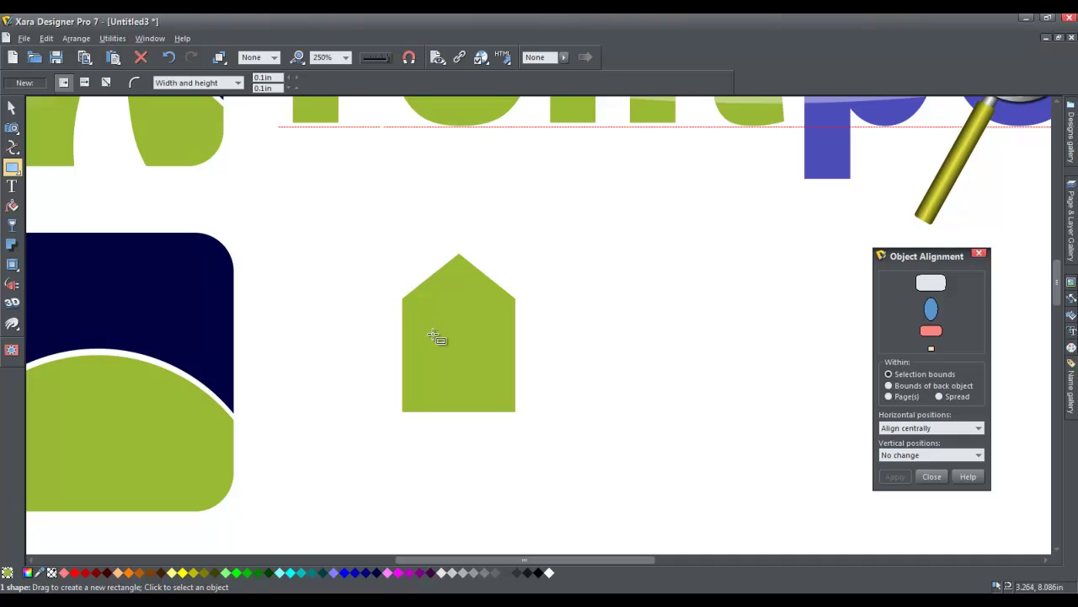
pyautogui.moveTo(434, 344); pyautogui.dragTo(457, 334)
pyautogui.hotkey('ctrl', 'z')
pyautogui.click(538, 573)
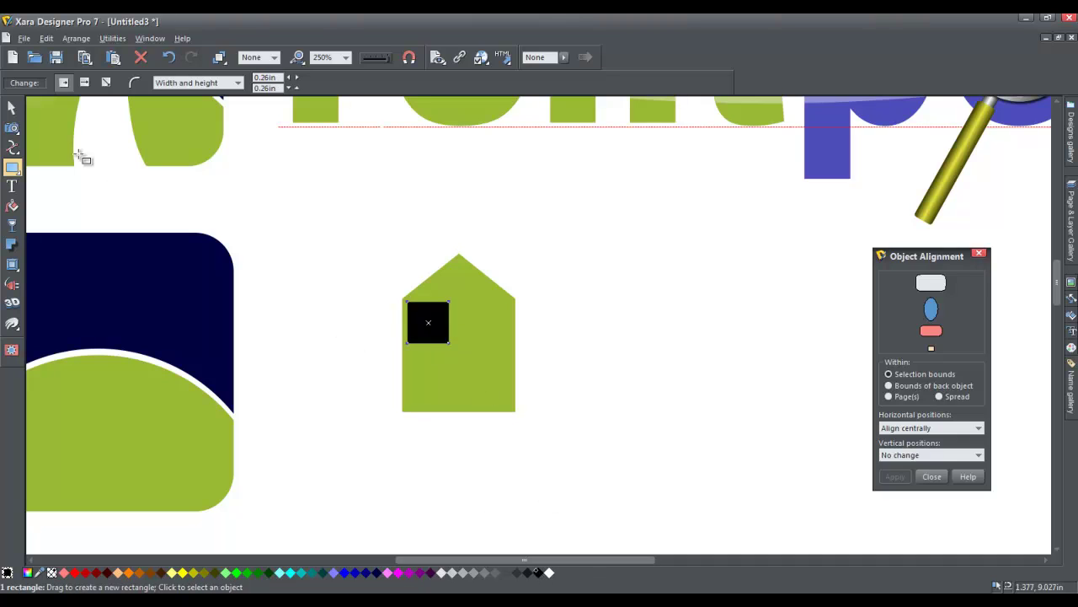
pyautogui.click(12, 108)
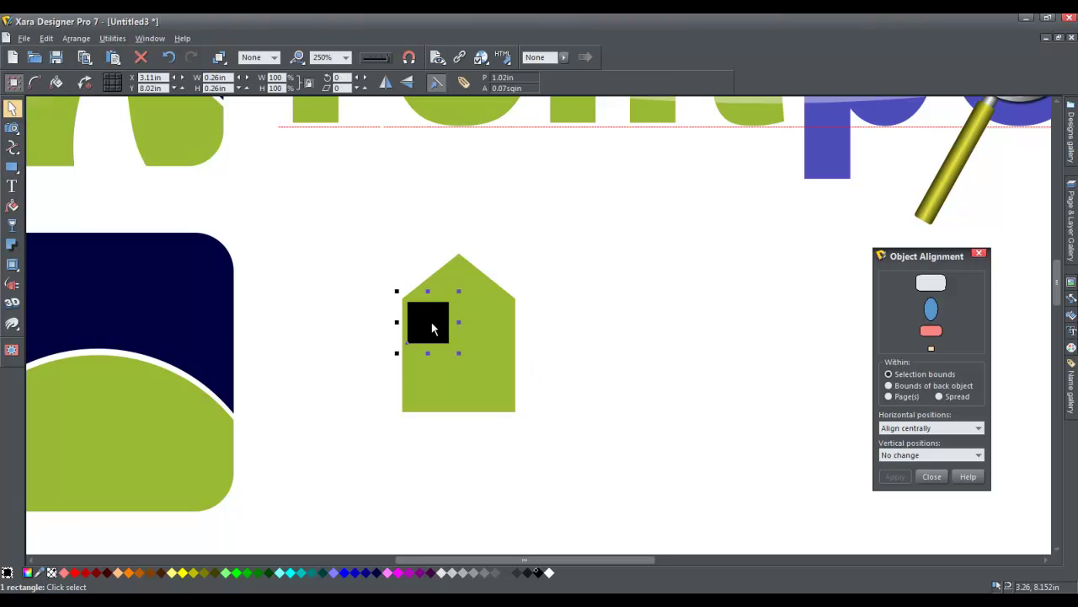
pyautogui.moveTo(431, 329)
pyautogui.mouseDown()
pyautogui.moveTo(451, 353)
pyautogui.moveTo(445, 327)
pyautogui.mouseUp()
pyautogui.scroll(2, 449, 352)
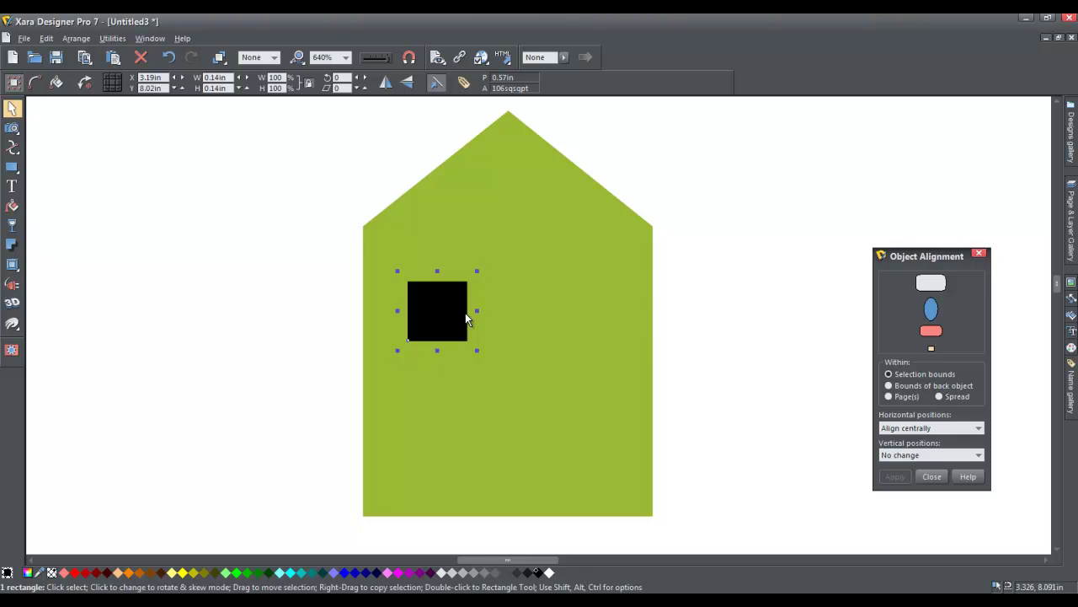
# - Duplicate the black pane to the right, below and left to form a two-by-two window with narrow gaps
pyautogui.hotkey('ctrl', 'd')
pyautogui.press('Left')
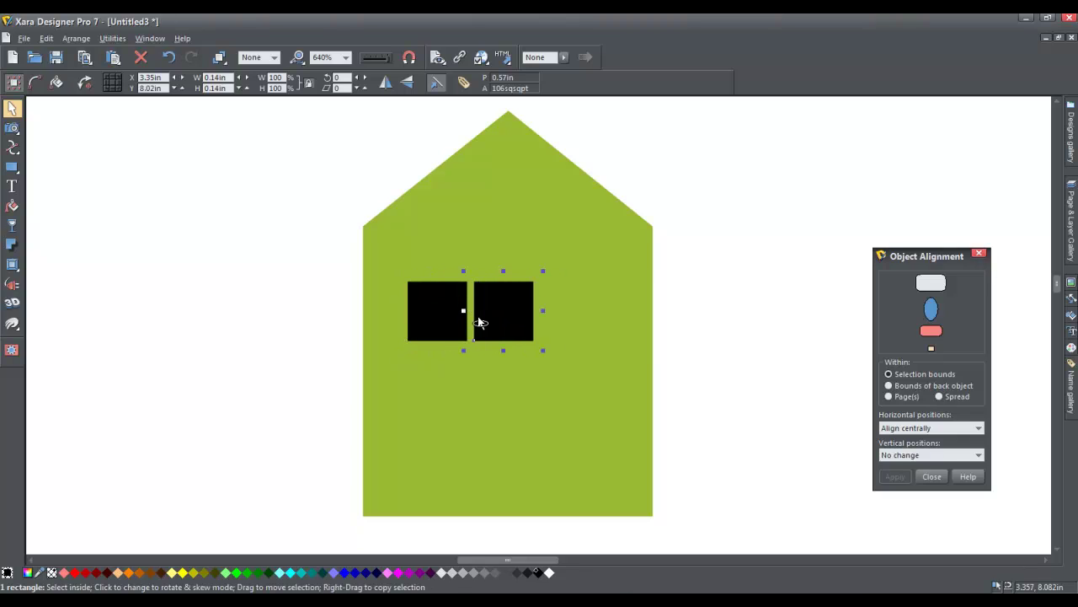
pyautogui.hotkey('ctrl', 'k')
pyautogui.press('Down')
pyautogui.press('Down')
pyautogui.press('Down')
pyautogui.press('Down')
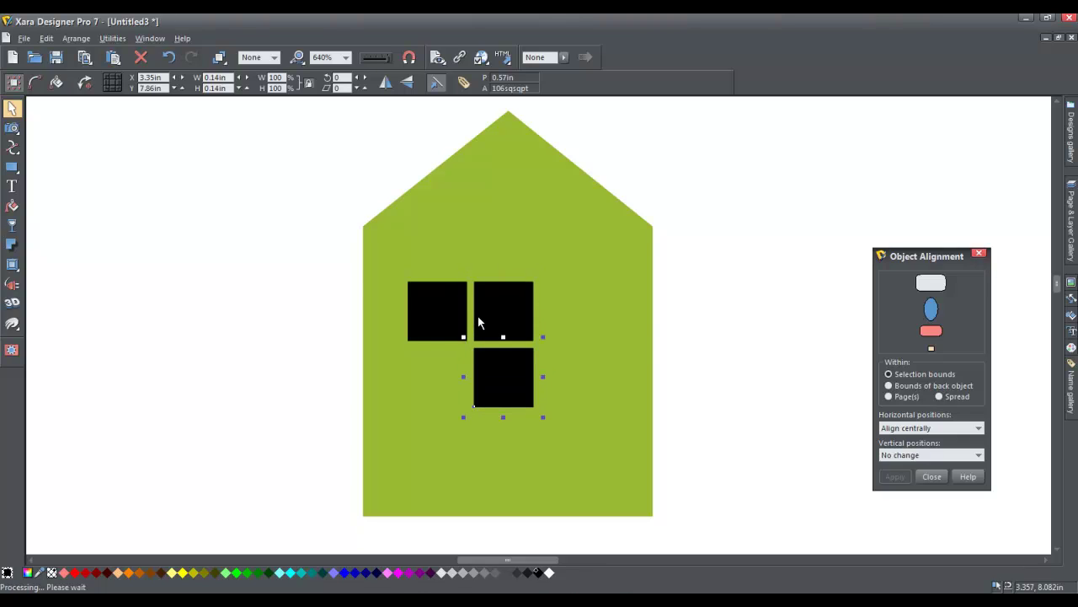
pyautogui.press('Left')
pyautogui.press('Left')
pyautogui.press('Left')
pyautogui.press('Left')
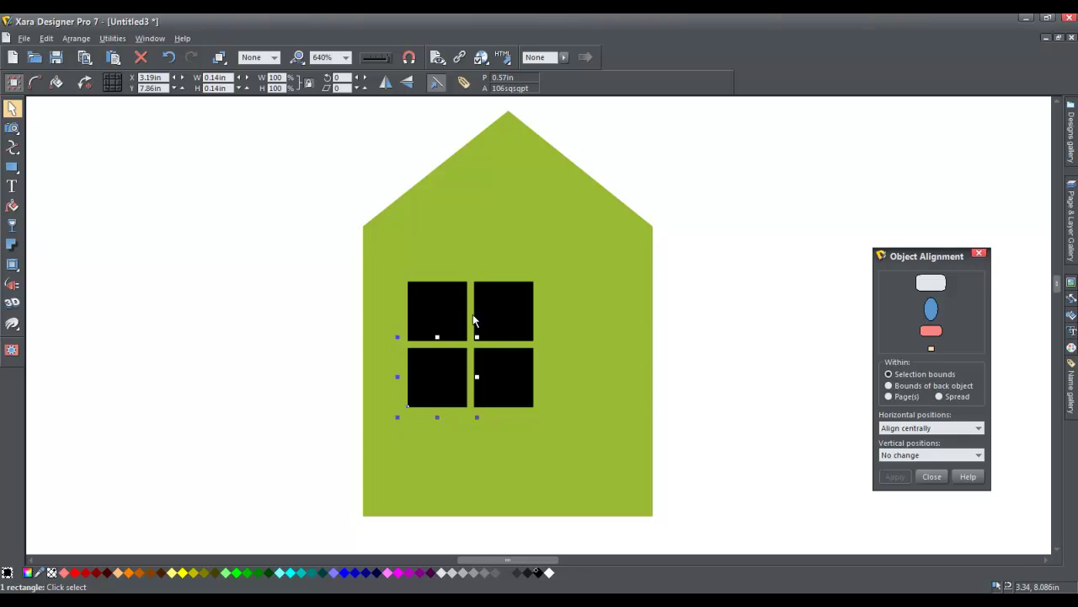
# - Group the four black panes and centre the group horizontally on the house
pyautogui.keyDown('shift'); pyautogui.click(429, 313); pyautogui.keyUp('shift')
pyautogui.keyDown('shift'); pyautogui.click(514, 314); pyautogui.keyUp('shift')
pyautogui.keyDown('shift'); pyautogui.click(512, 373); pyautogui.keyUp('shift')
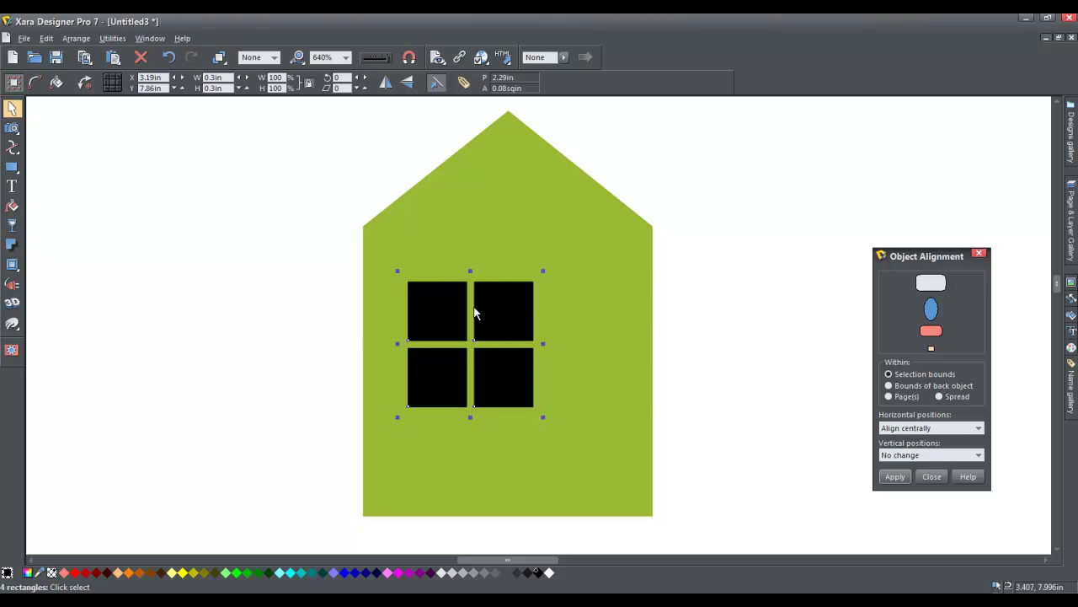
pyautogui.hotkey('ctrl', 'g')
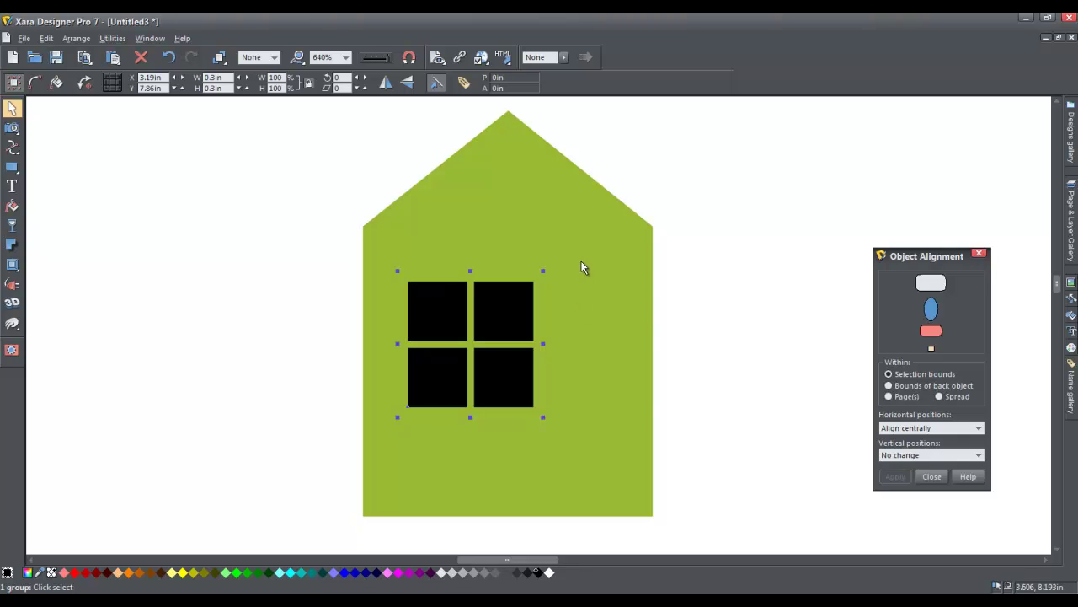
pyautogui.keyDown('shift'); pyautogui.click(600, 273); pyautogui.keyUp('shift')
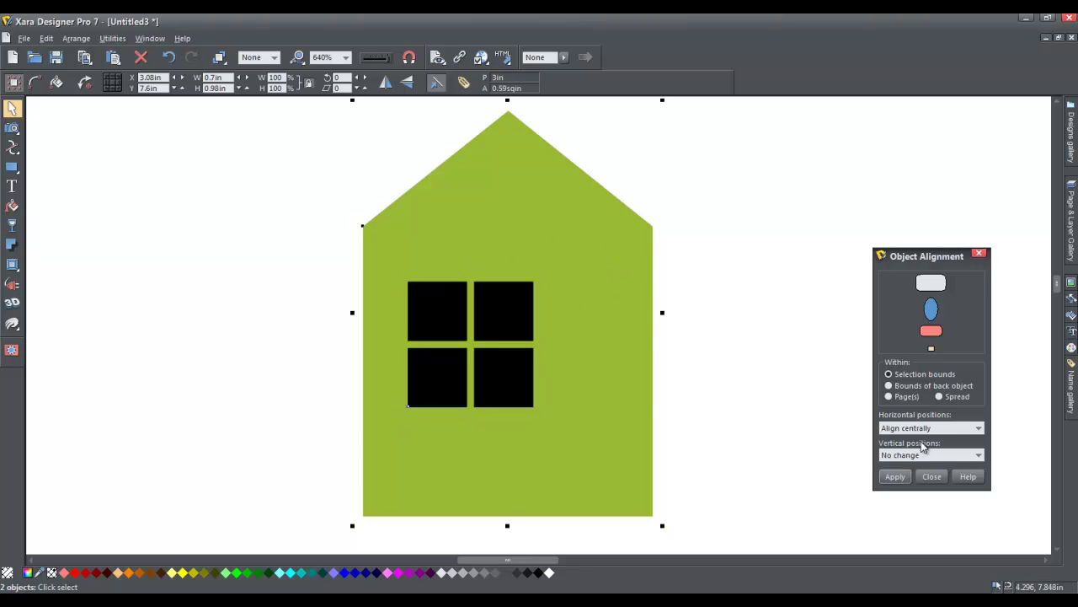
pyautogui.click(896, 476)
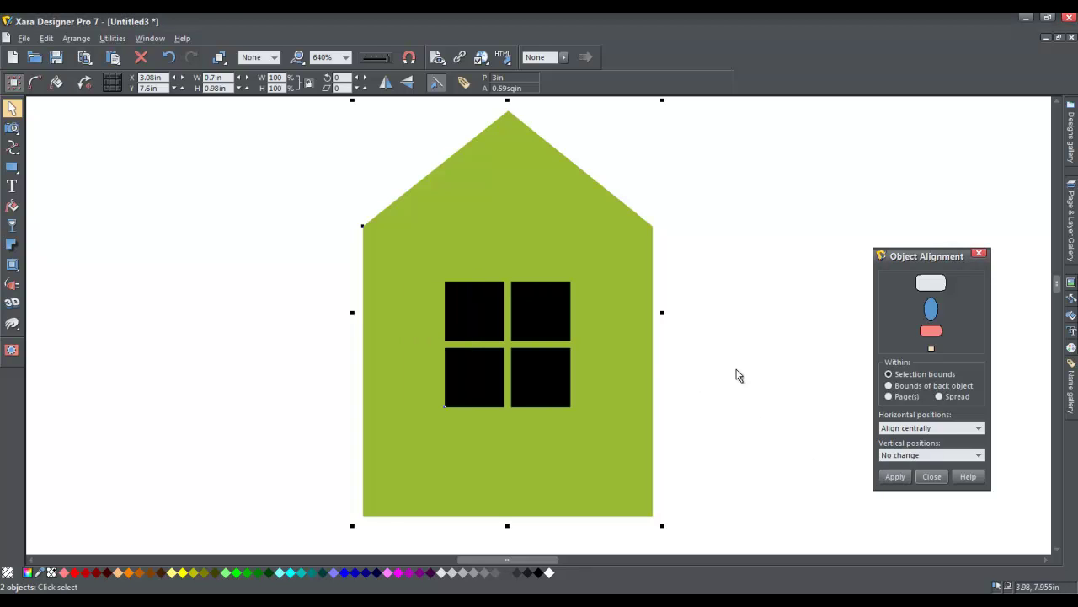
# - Fill the window group with dark navy and the house shape with white
pyautogui.scroll(-2, 512, 315)
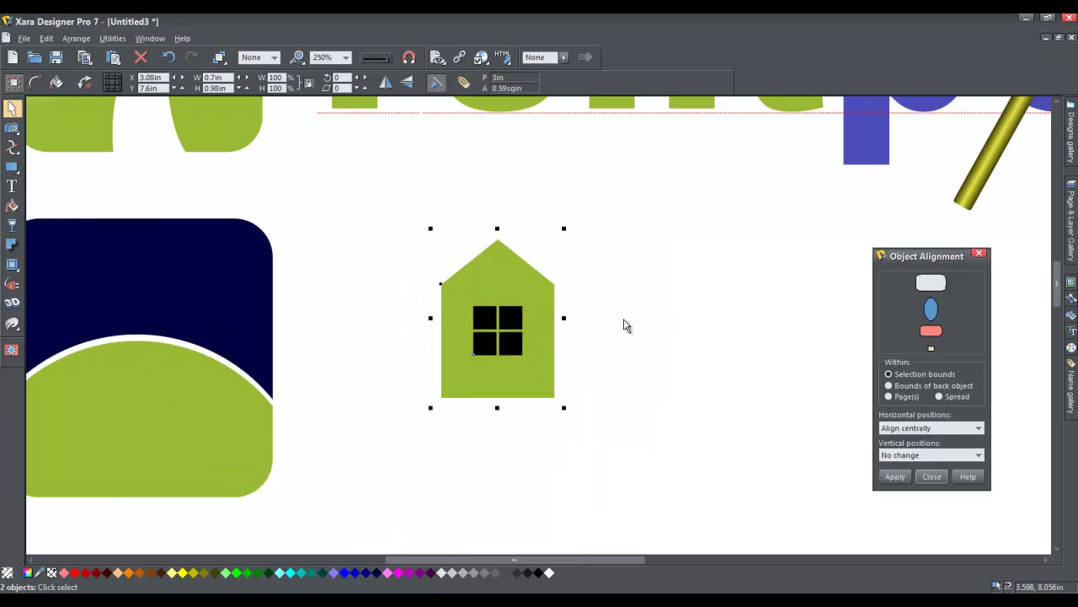
pyautogui.click(626, 323)
pyautogui.click(503, 323)
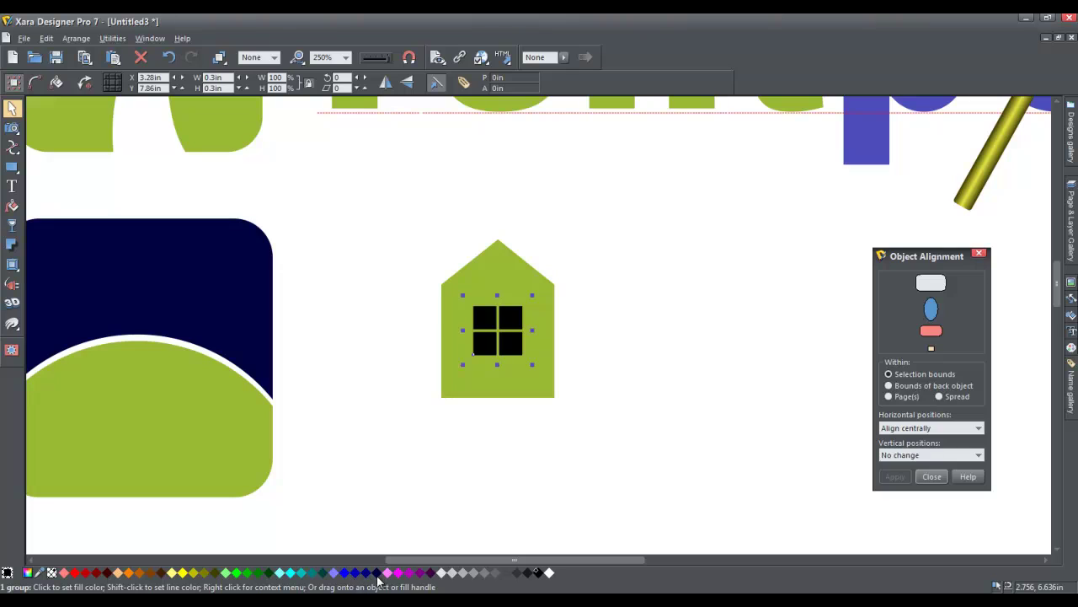
pyautogui.scroll(-1, 572, 435)
pyautogui.click(529, 326)
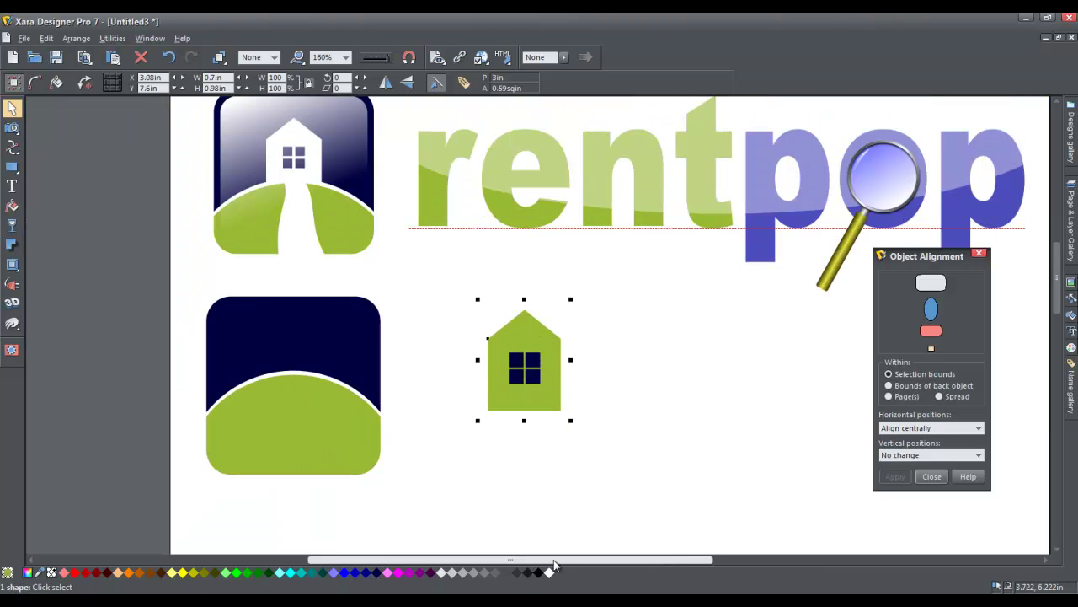
pyautogui.click(549, 574)
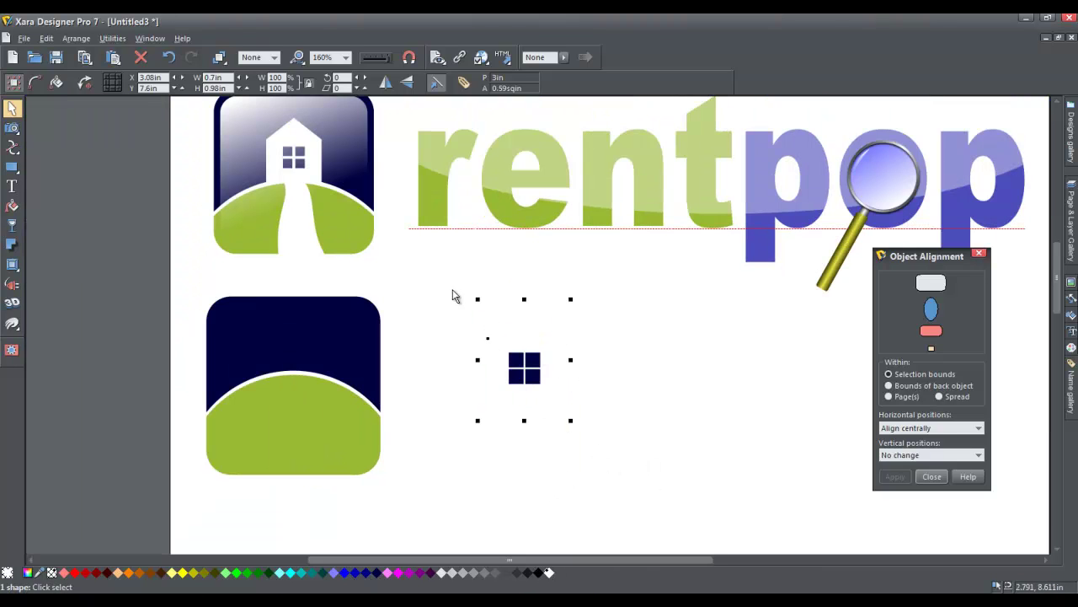
# - Move the house and its window together onto the new icon, centred over the hill
pyautogui.moveTo(455, 290); pyautogui.dragTo(662, 503)
pyautogui.moveTo(548, 315); pyautogui.dragTo(307, 331)
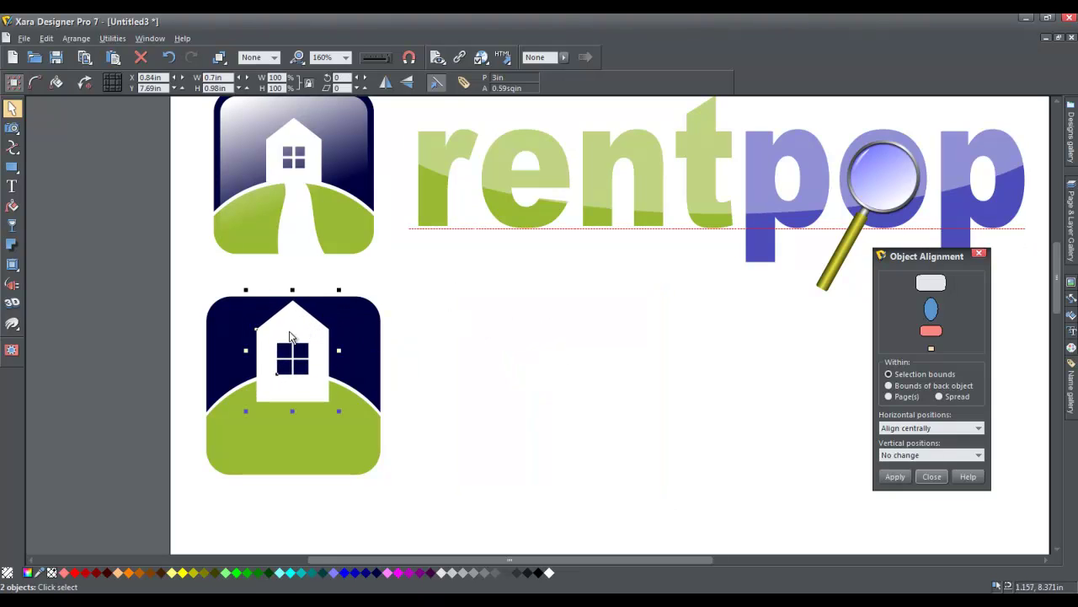
pyautogui.click(284, 344)
# - Subtract the window panes from the white house to cut them out as holes
pyautogui.scroll(1, 284, 344)
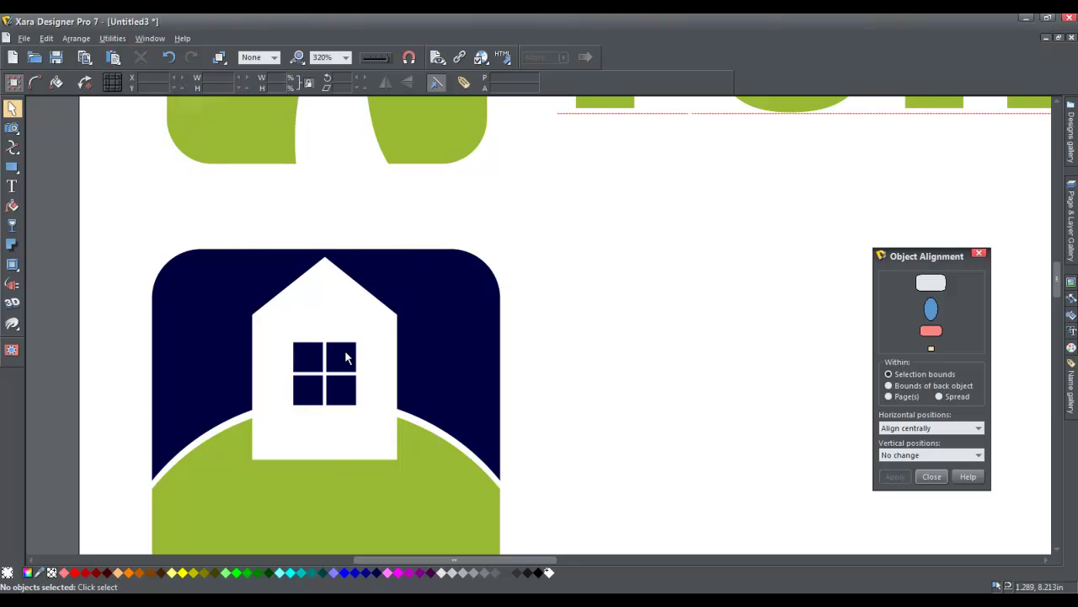
pyautogui.keyDown('shift'); pyautogui.click(340, 307); pyautogui.keyUp('shift')
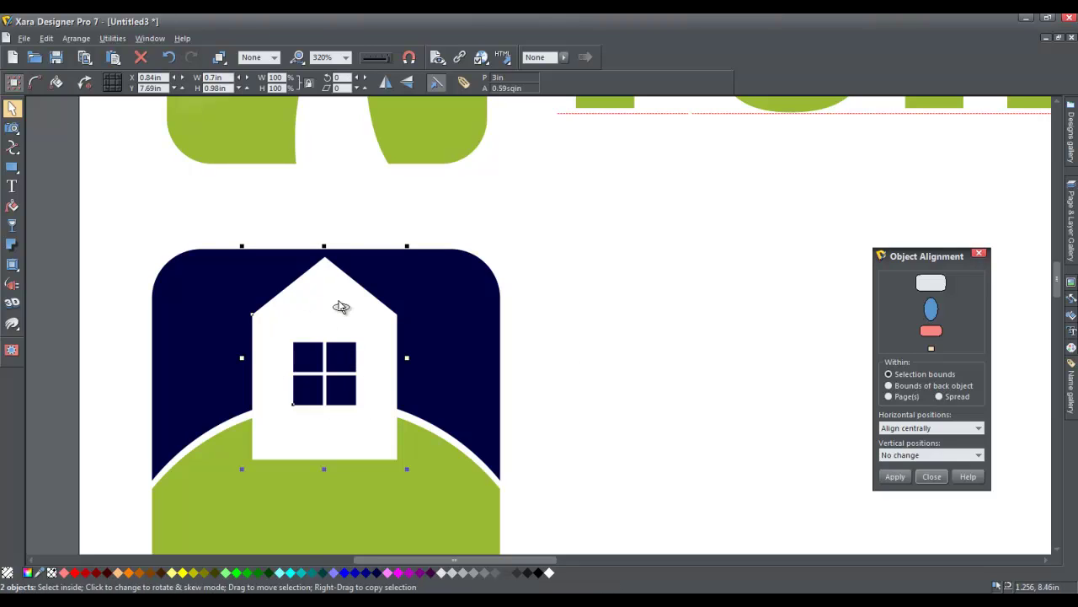
pyautogui.hotkey('ctrl', '2')
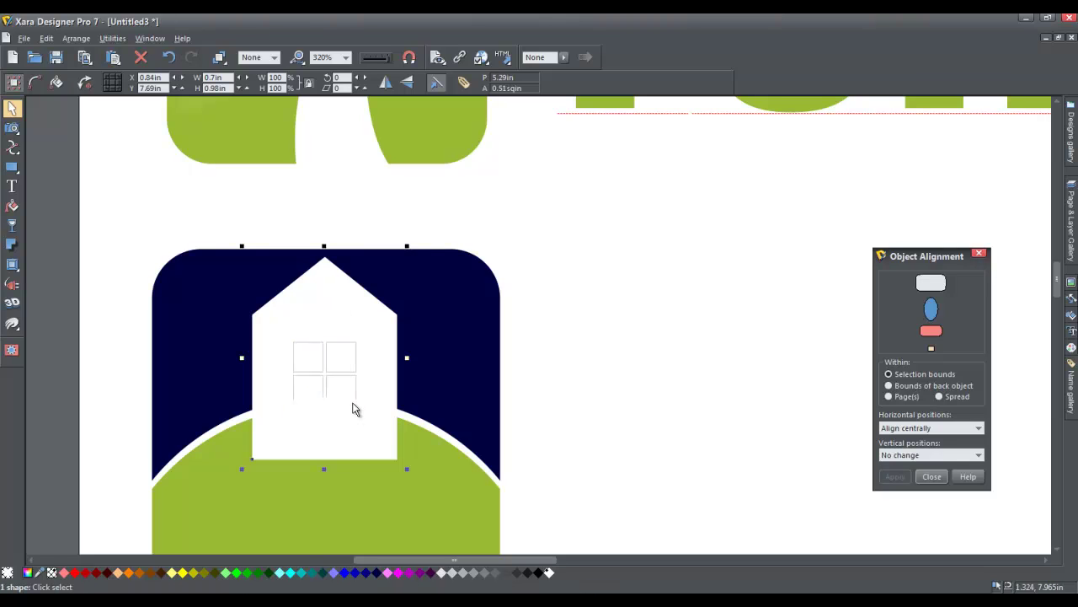
pyautogui.click(604, 301)
# - Scale the house down to about 0.5 in wide and place it on the crest of the new icon's hill
pyautogui.moveTo(353, 308); pyautogui.dragTo(370, 293)
pyautogui.scroll(-2, 371, 294)
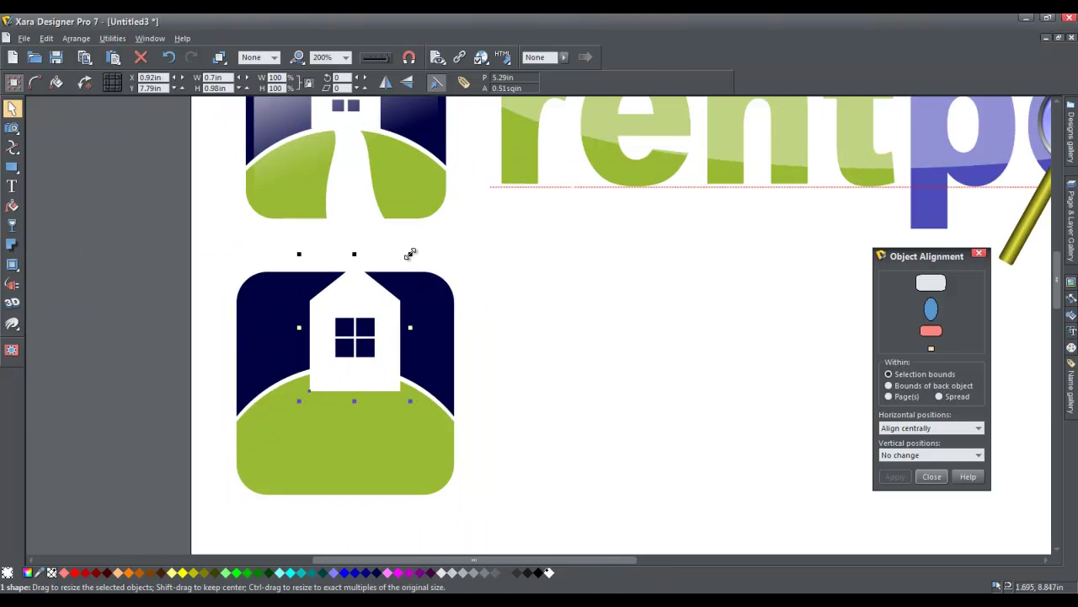
pyautogui.moveTo(406, 252); pyautogui.dragTo(371, 302)
pyautogui.scroll(-1, 421, 377)
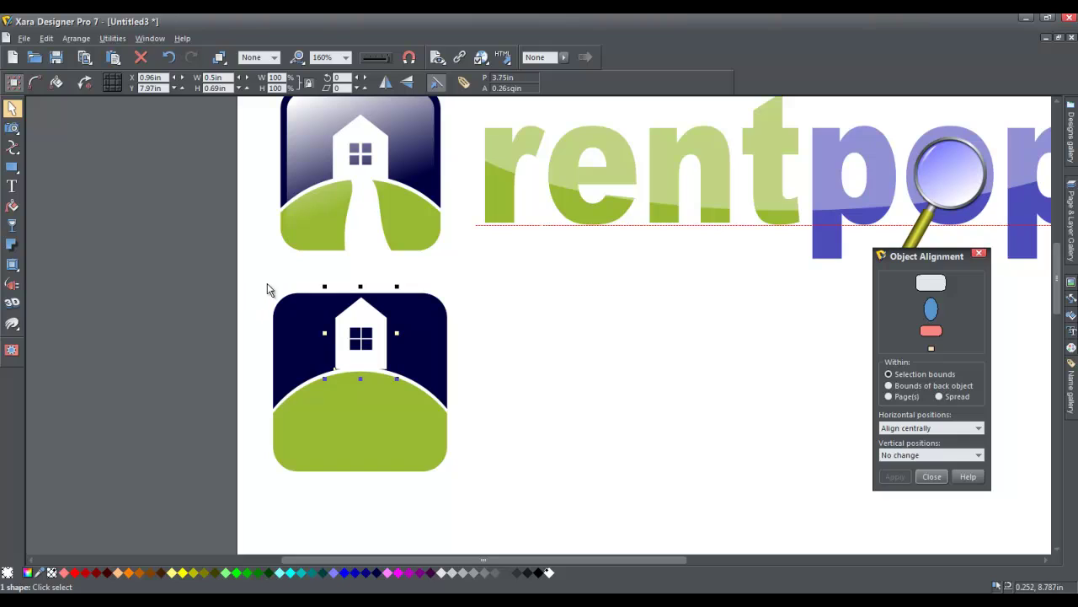
# - Centre the house, navy background and green hill of the new icon horizontally on one another within the selection bounds
pyautogui.moveTo(267, 286); pyautogui.dragTo(499, 511)
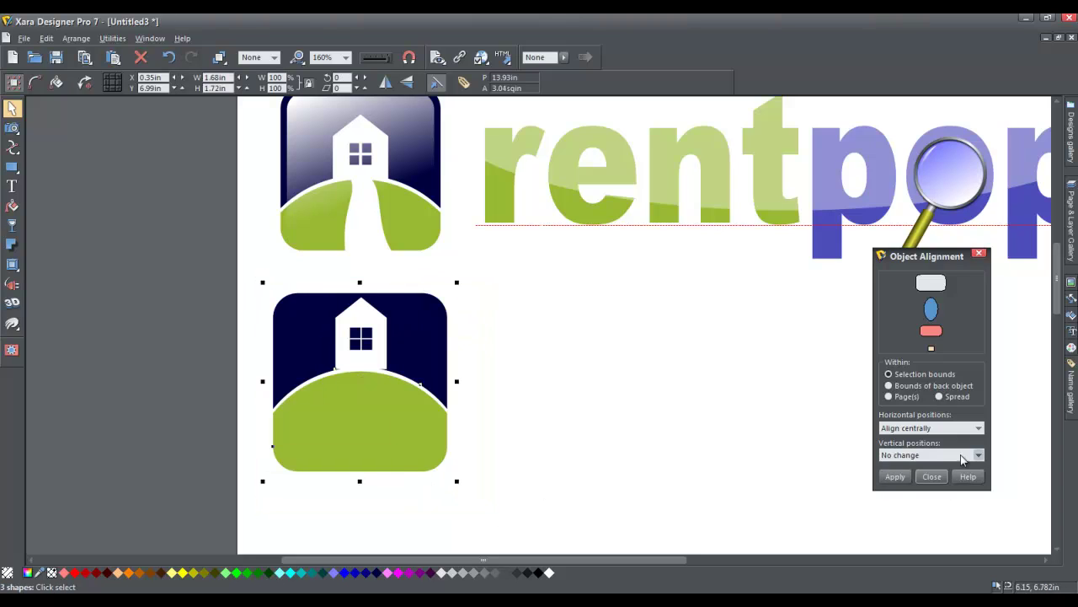
pyautogui.click(896, 477)
pyautogui.click(548, 439)
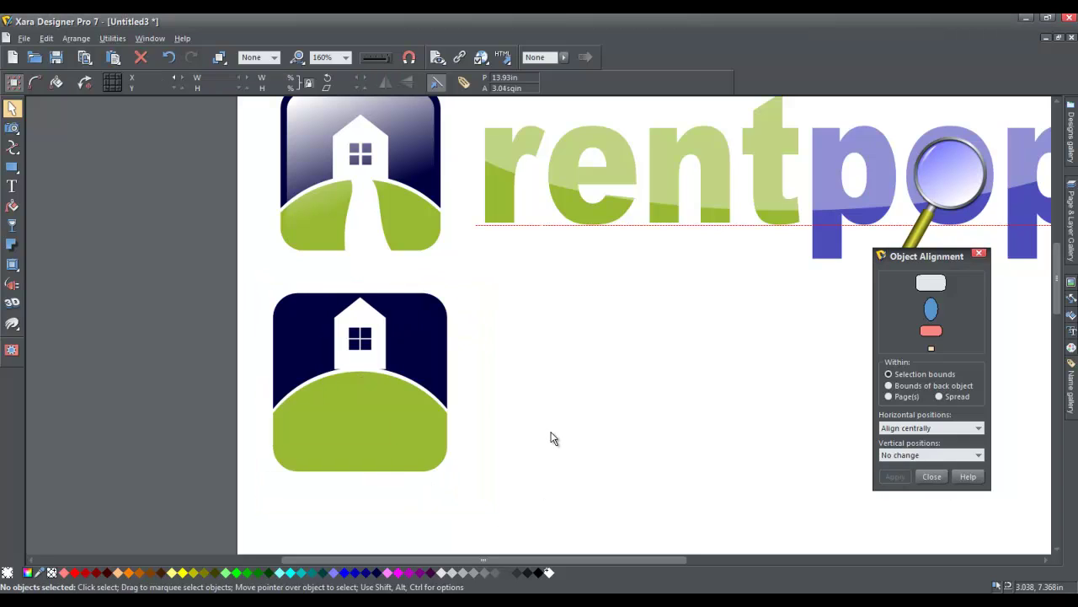
# - Squash the white house to about 0.6 in high and nudge it down until its base meets the hill's white rim
pyautogui.click(366, 326)
pyautogui.moveTo(360, 286); pyautogui.dragTo(357, 296)
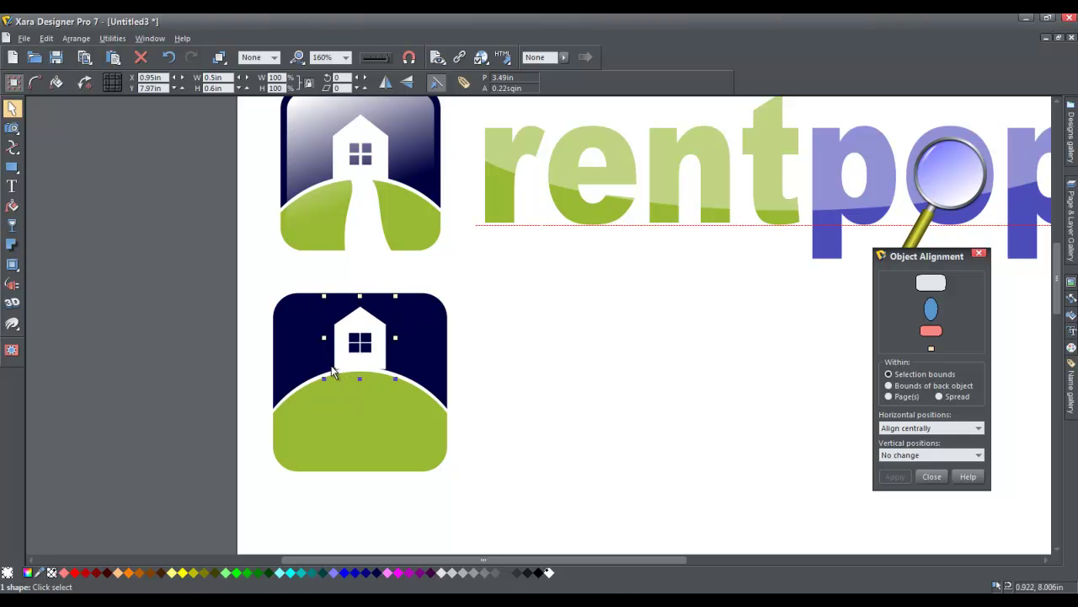
pyautogui.scroll(3, 363, 370)
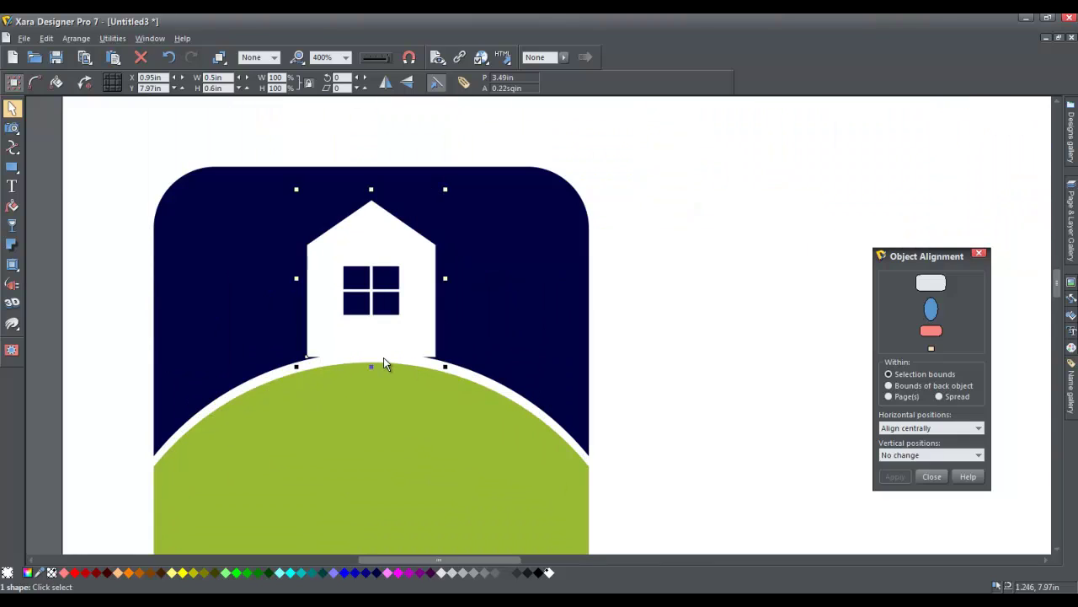
pyautogui.press('Down')
pyautogui.press('Down')
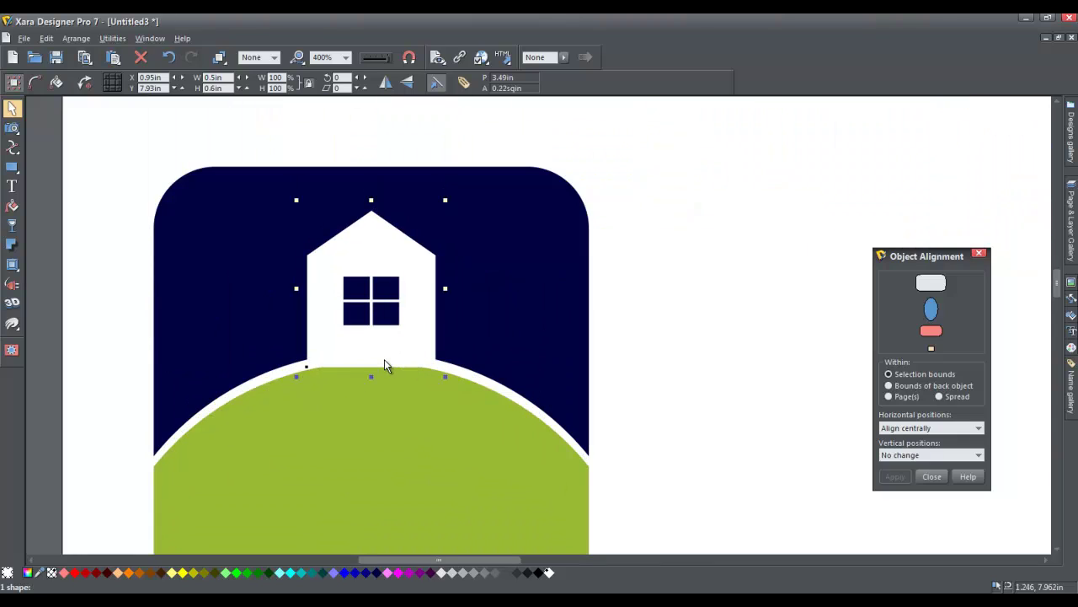
pyautogui.press('Up')
pyautogui.press('Up')
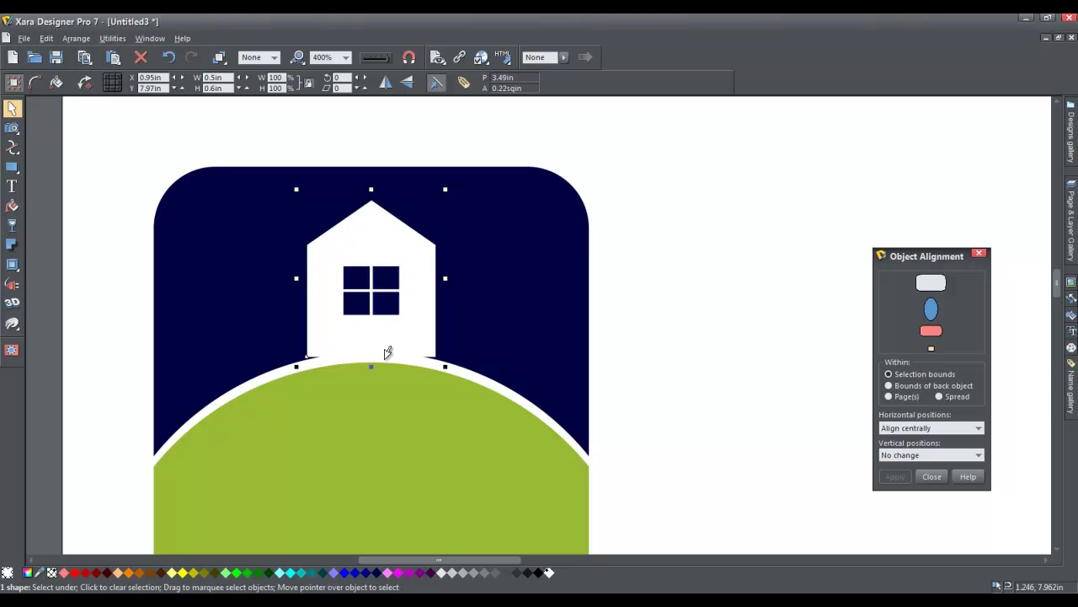
pyautogui.press('Down')
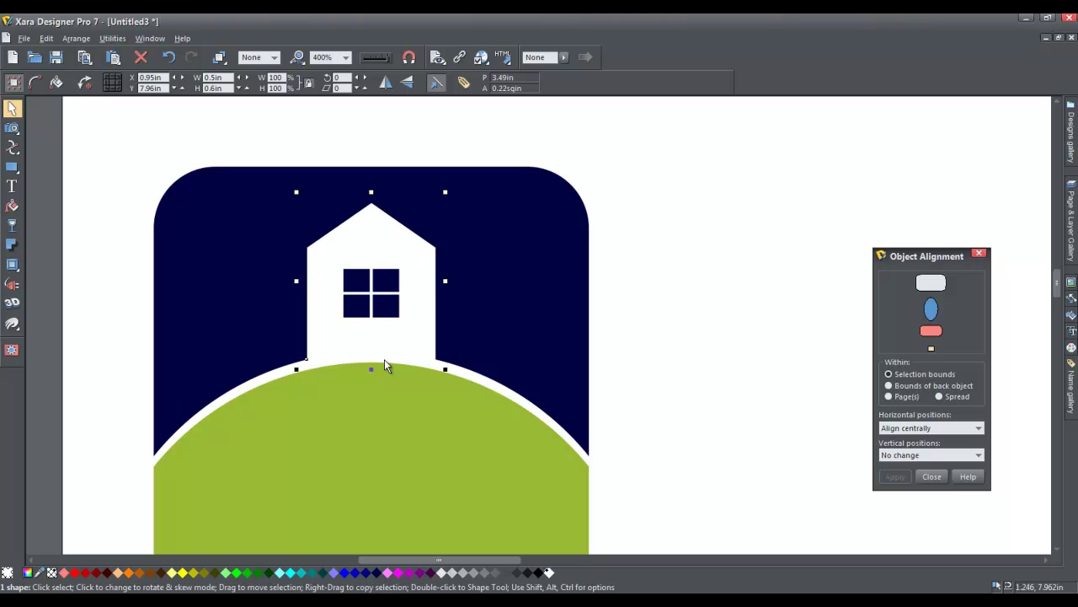
pyautogui.click(696, 287)
pyautogui.scroll(-3, 337, 317)
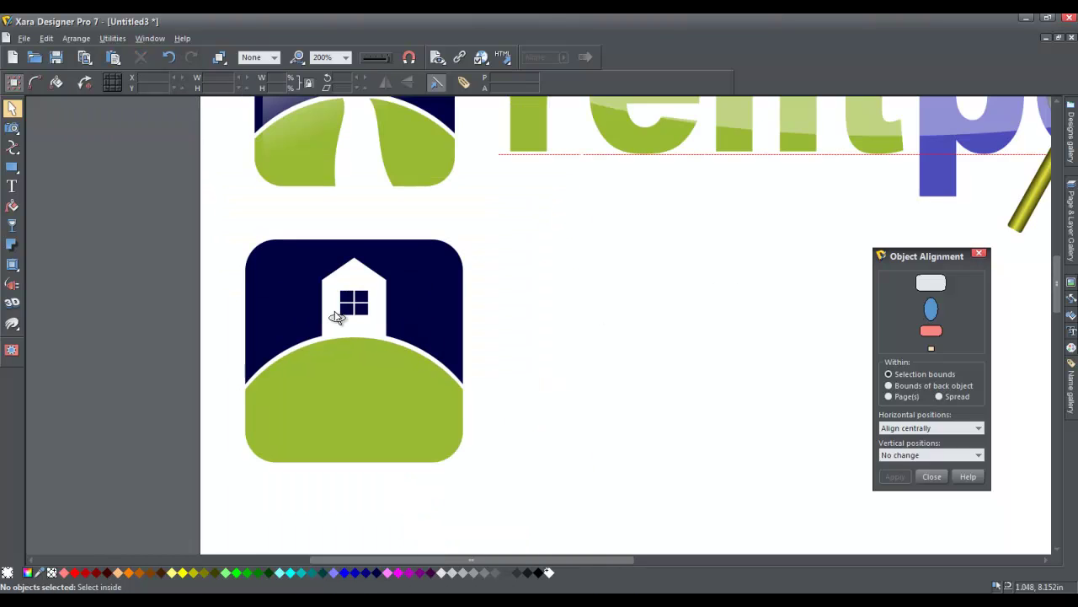
pyautogui.scroll(-1, 380, 438)
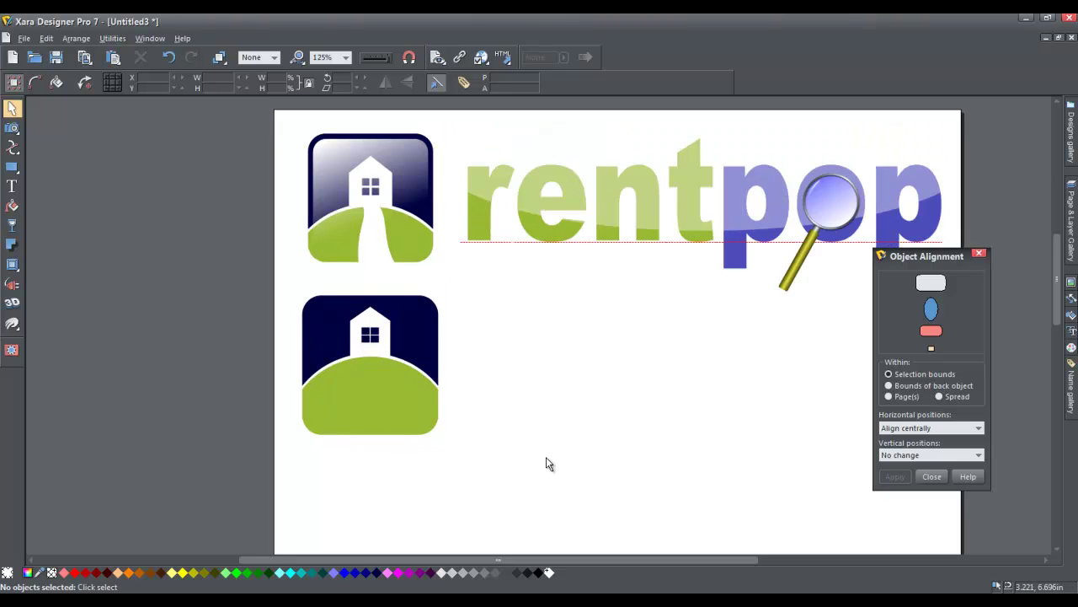
# - Try lowering the green hill's crest and stretching the navy background down to about 1.19 in high
pyautogui.click(375, 383)
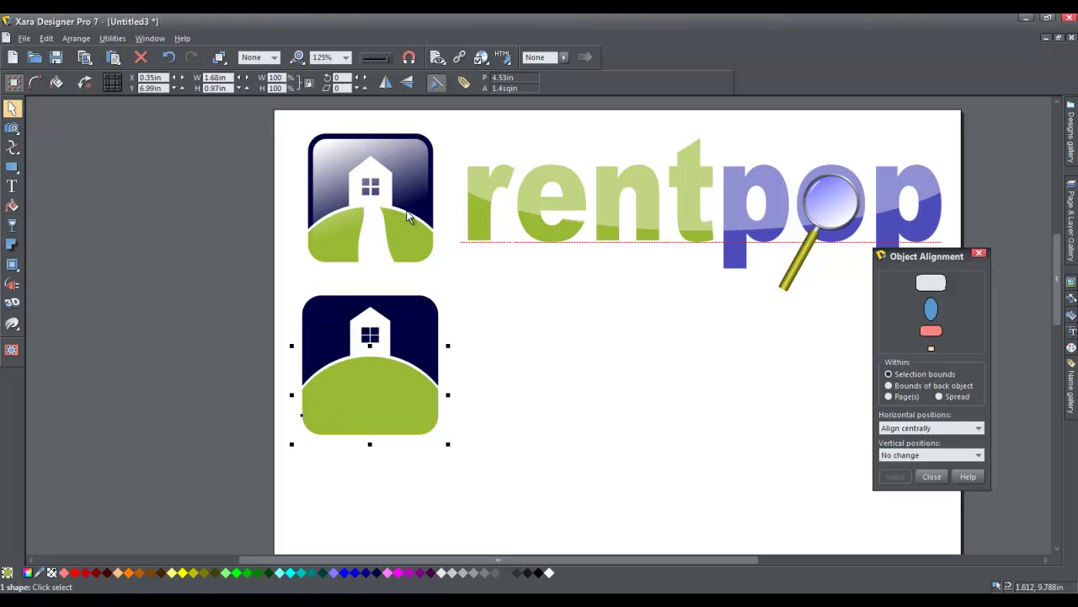
pyautogui.moveTo(370, 345); pyautogui.dragTo(370, 354)
pyautogui.click(367, 364)
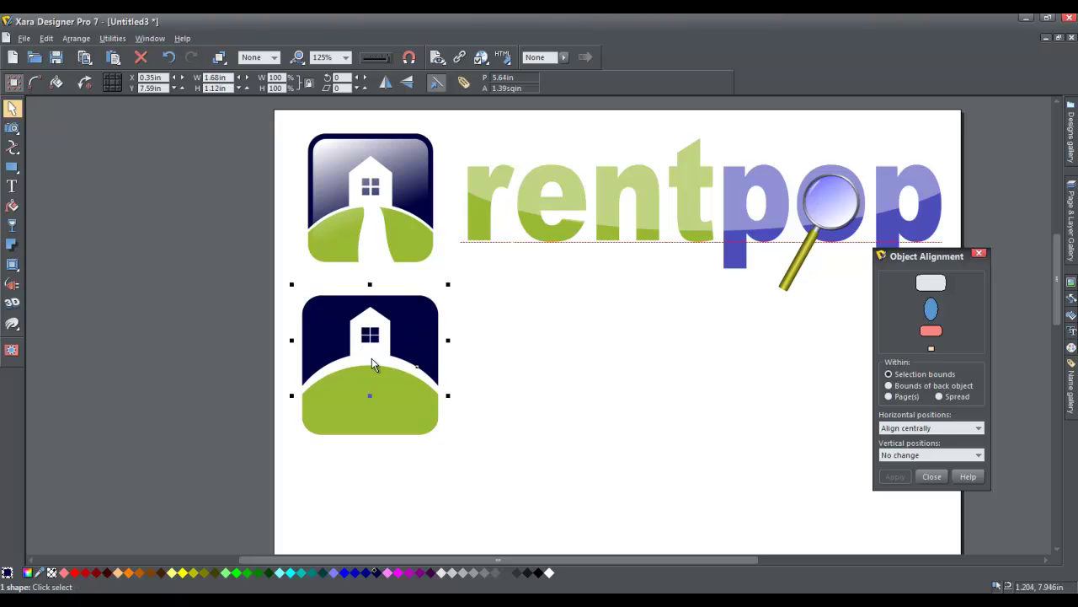
pyautogui.moveTo(370, 395); pyautogui.dragTo(371, 401)
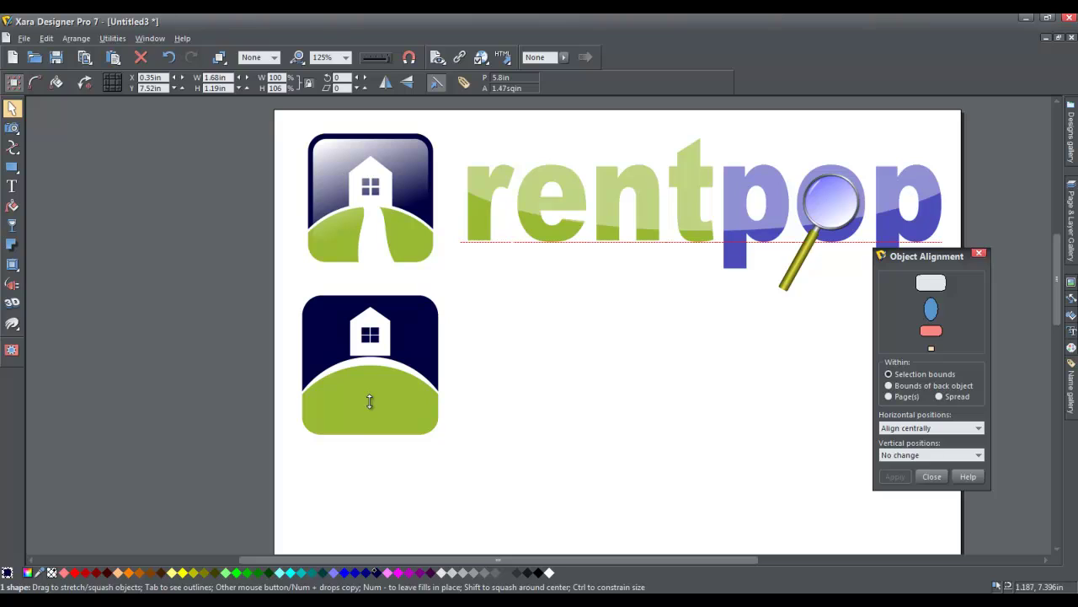
pyautogui.click(369, 401)
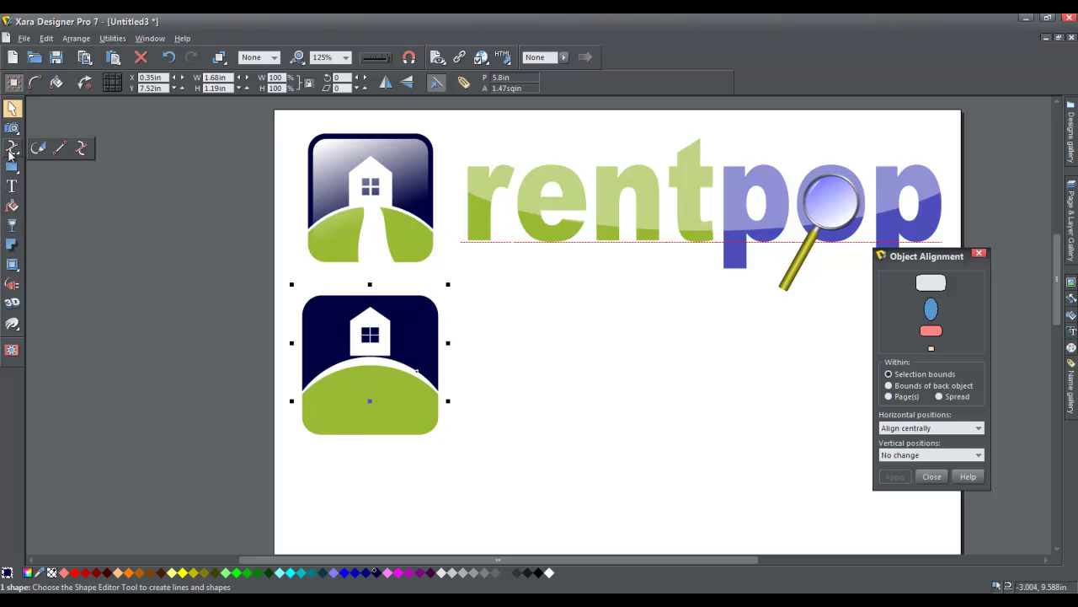
# - Try reshaping the navy background's lower curve with the Shape Editor to leave a thin, even white gap above the hill
pyautogui.click(11, 152)
pyautogui.scroll(4, 380, 373)
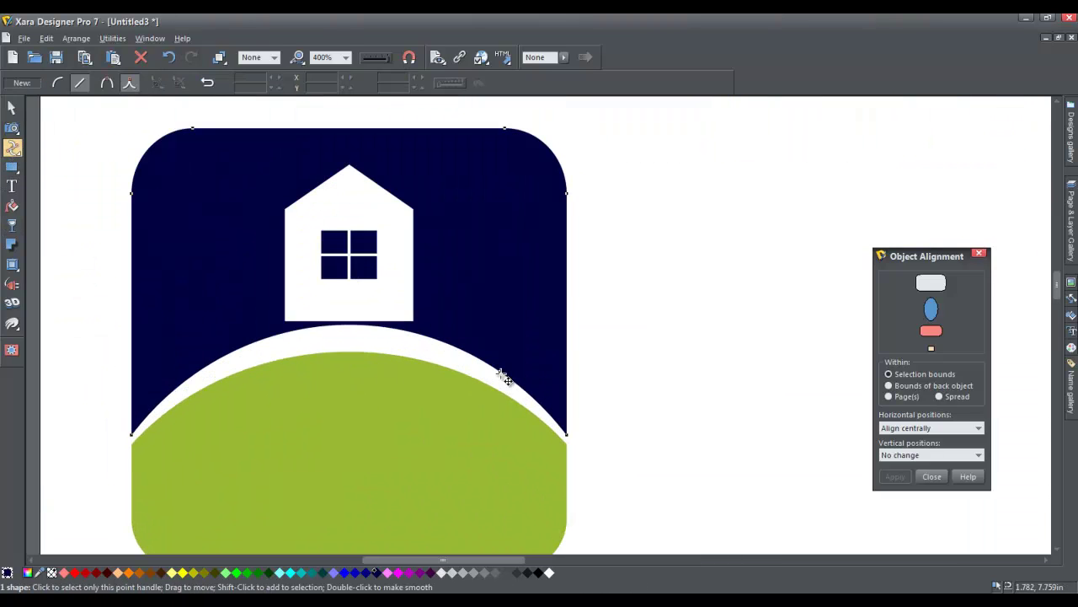
pyautogui.moveTo(362, 329); pyautogui.dragTo(361, 342)
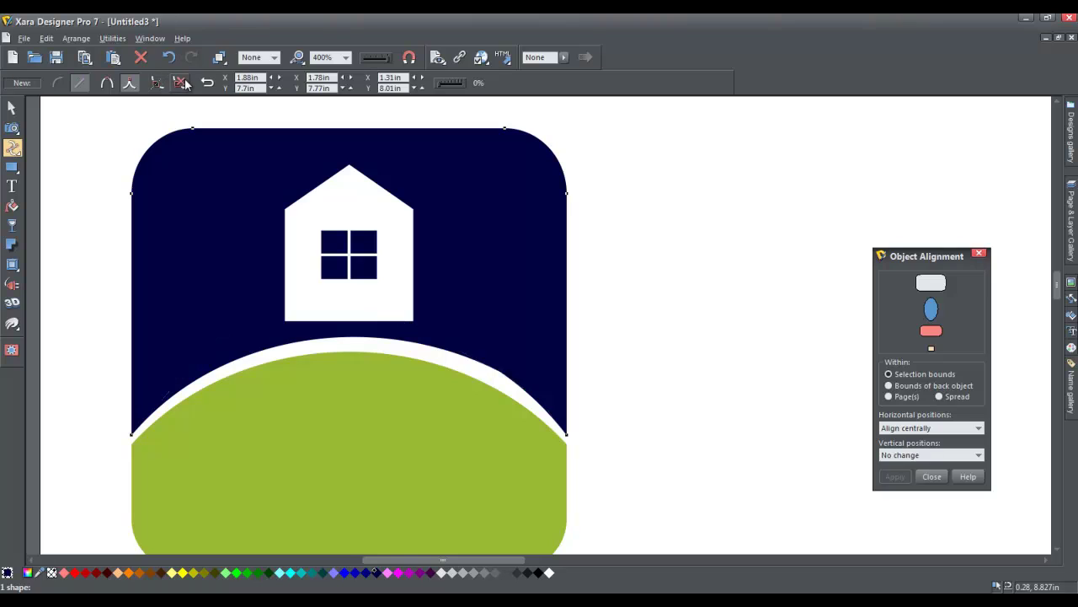
pyautogui.click(80, 83)
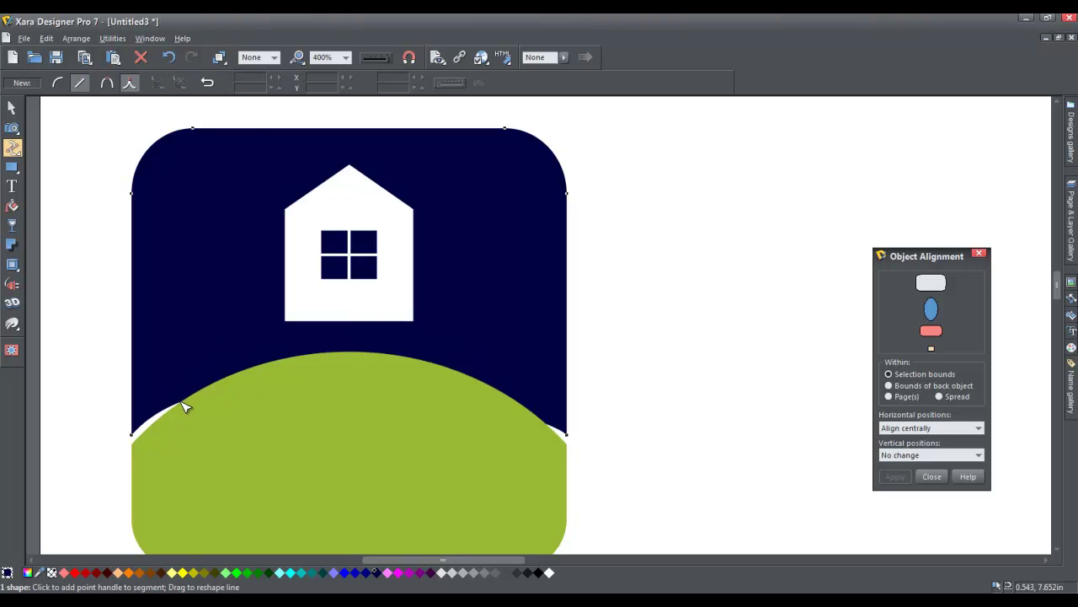
pyautogui.moveTo(185, 407); pyautogui.dragTo(208, 390)
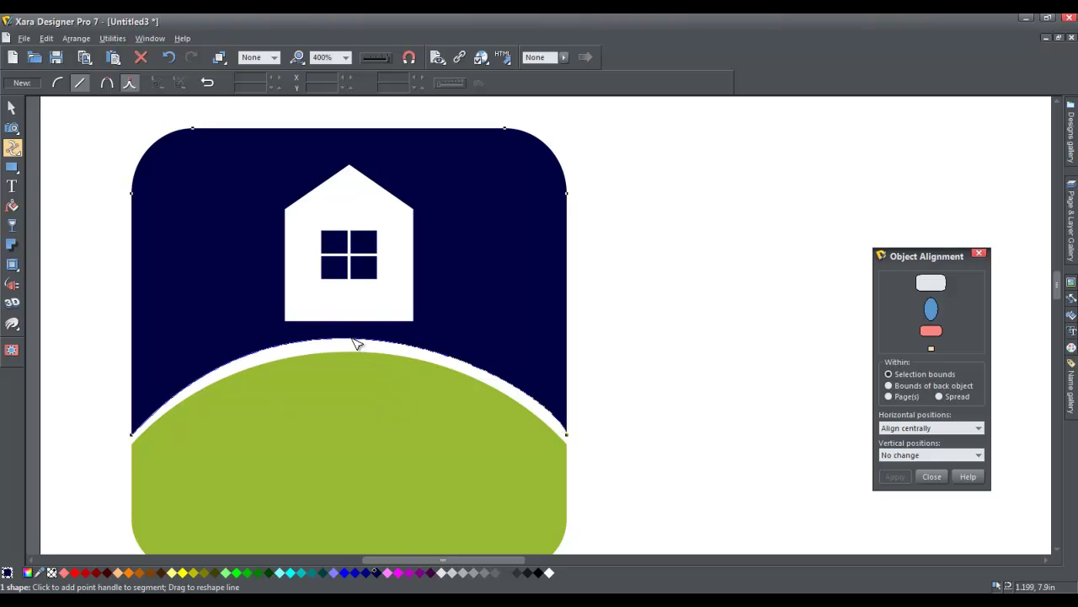
pyautogui.moveTo(357, 345); pyautogui.dragTo(357, 345)
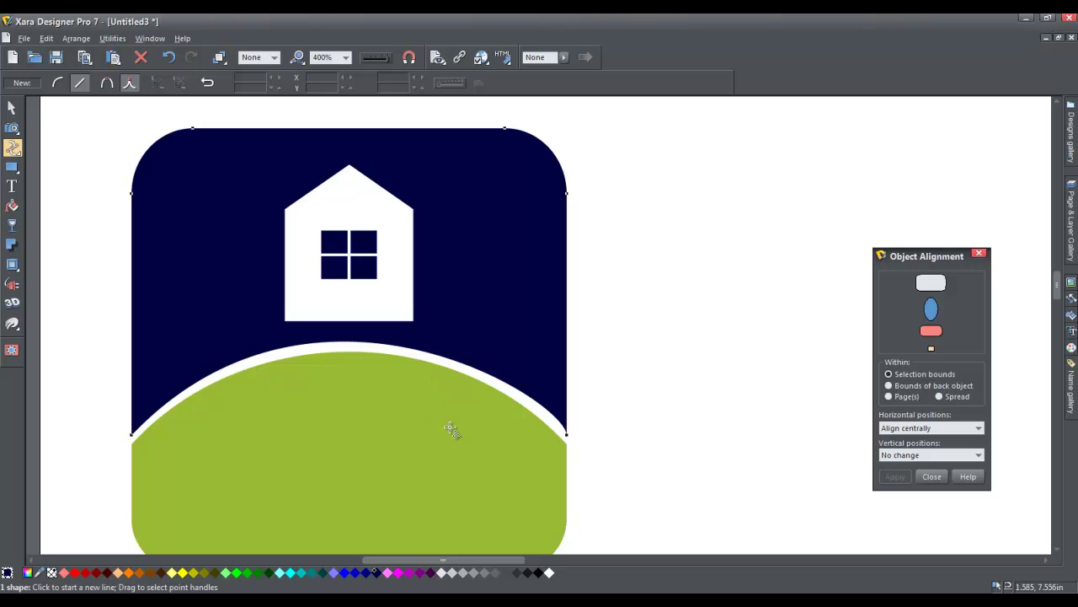
pyautogui.scroll(-1, 305, 355)
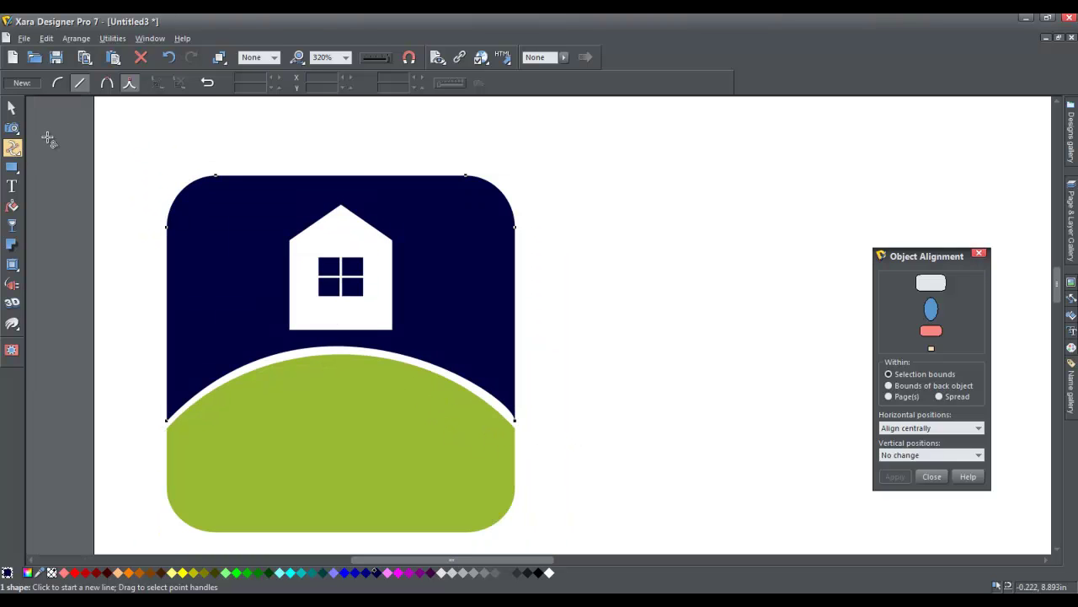
pyautogui.click(13, 110)
pyautogui.scroll(-1, 398, 342)
pyautogui.scroll(-2, 469, 340)
pyautogui.click(535, 407)
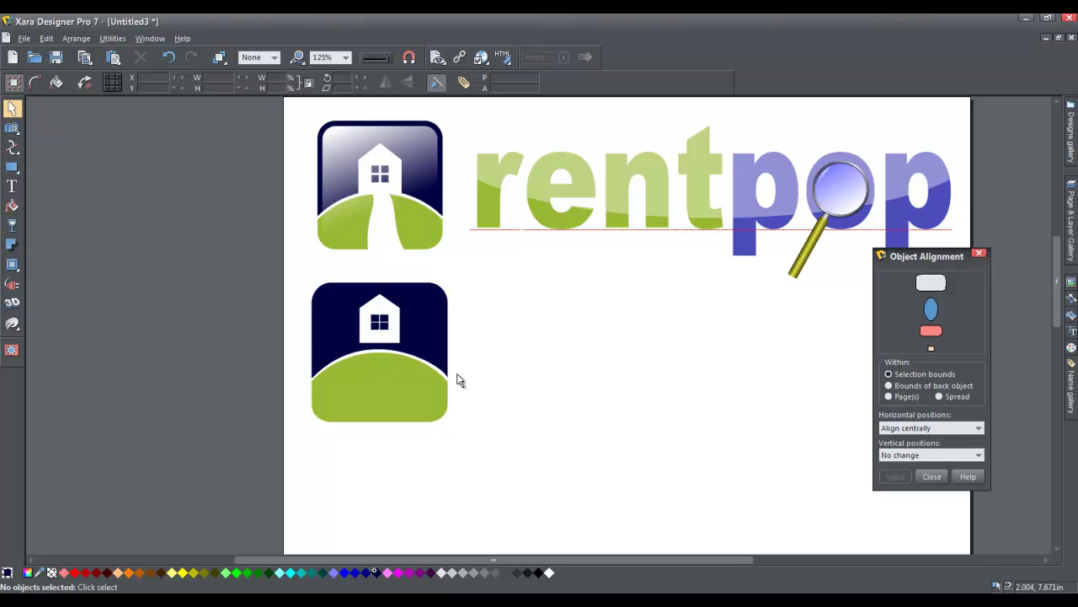
# - Undo the reshaping of the navy background and the resizing of the background and hill
pyautogui.click(408, 350)
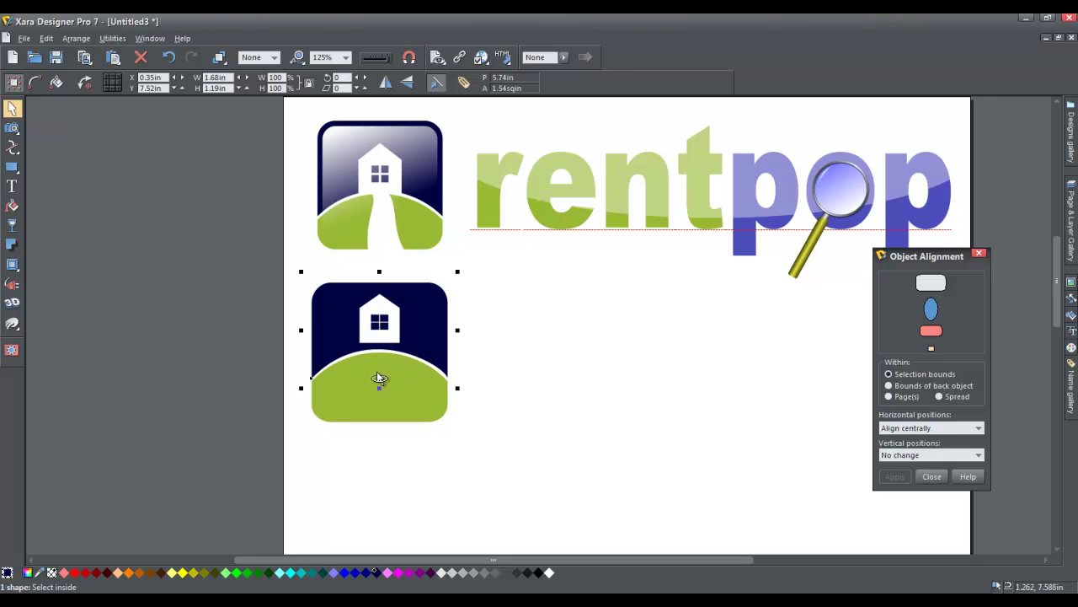
pyautogui.scroll(2, 379, 377)
pyautogui.scroll(2, 255, 402)
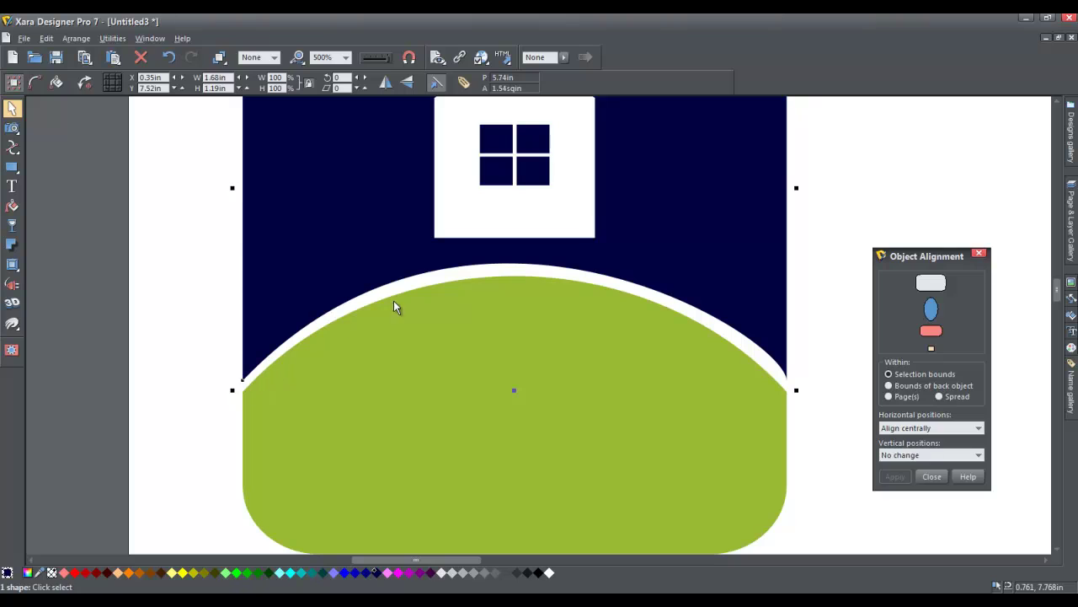
pyautogui.scroll(-2, 373, 356)
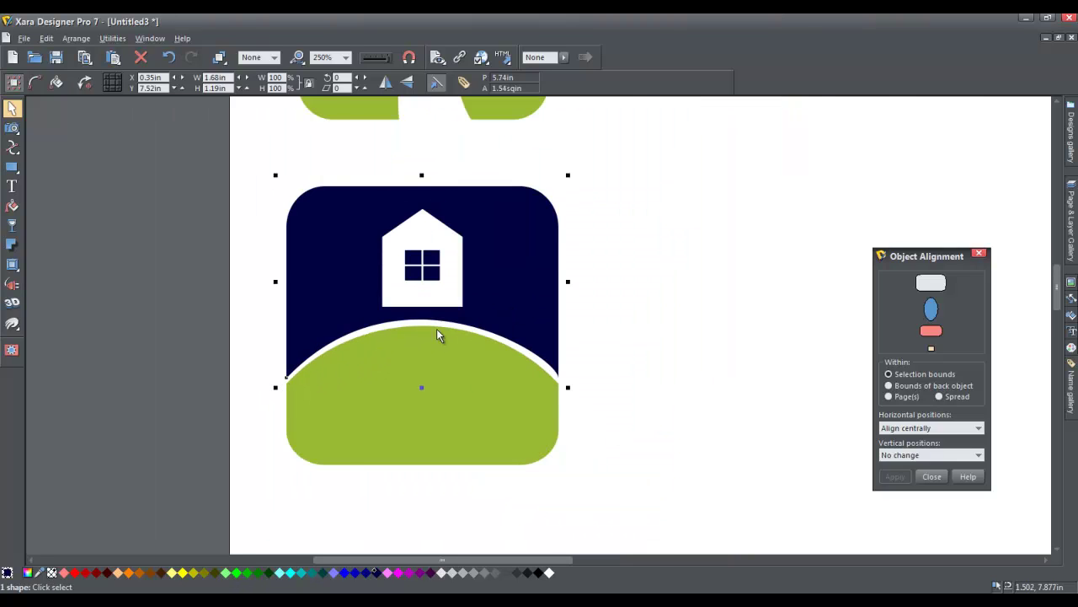
pyautogui.scroll(-3, 474, 325)
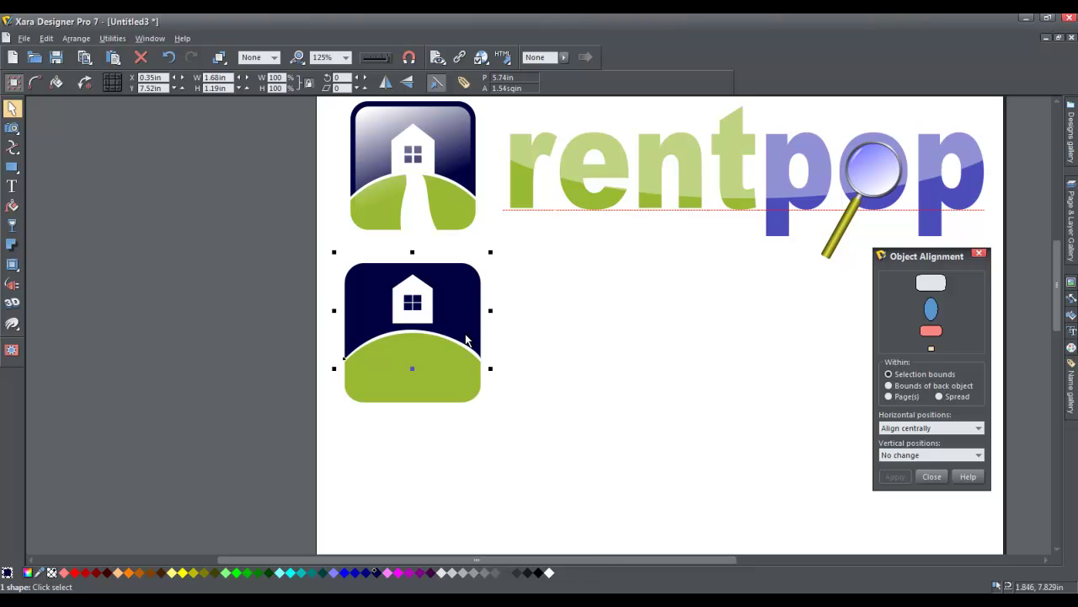
pyautogui.hotkey('ctrl', 'z')
pyautogui.hotkey('ctrl', 'z')
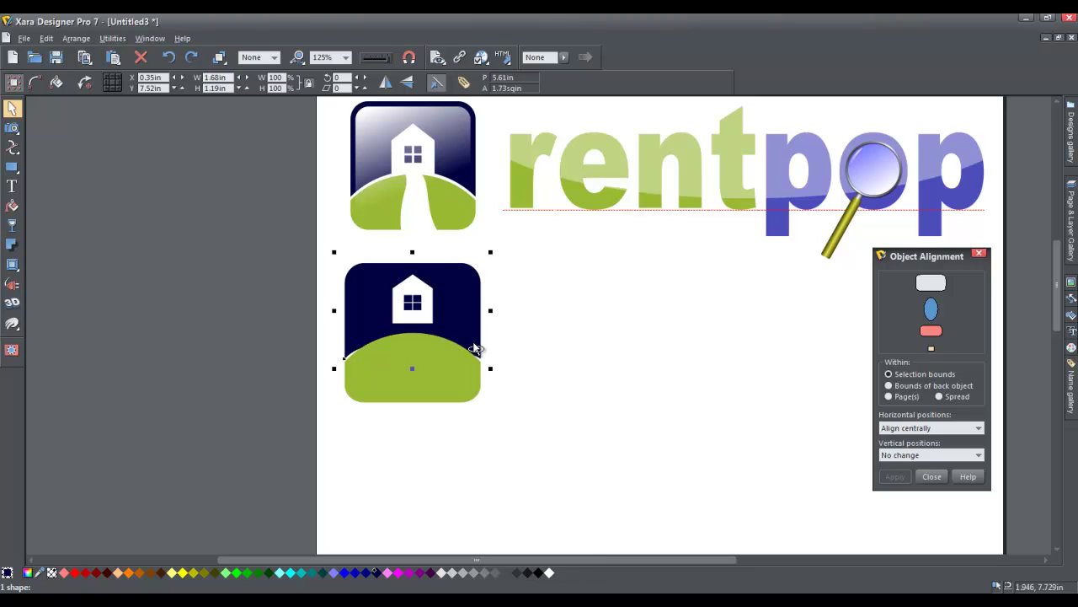
pyautogui.hotkey('ctrl', 'y')
pyautogui.hotkey('ctrl', 'z')
pyautogui.hotkey('ctrl', 'z')
pyautogui.hotkey('ctrl', 'z')
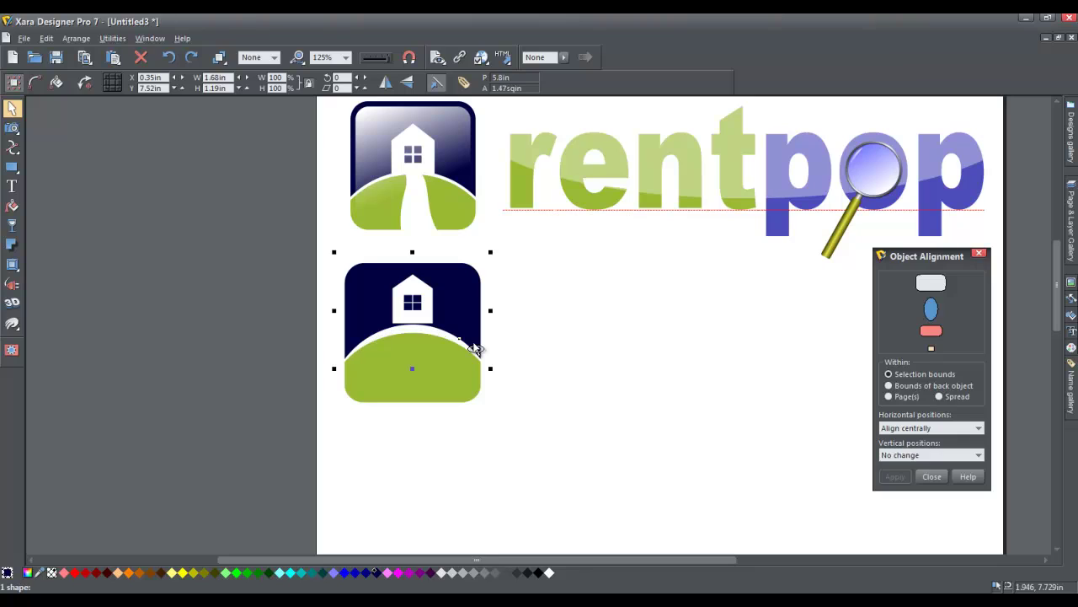
pyautogui.click(552, 373)
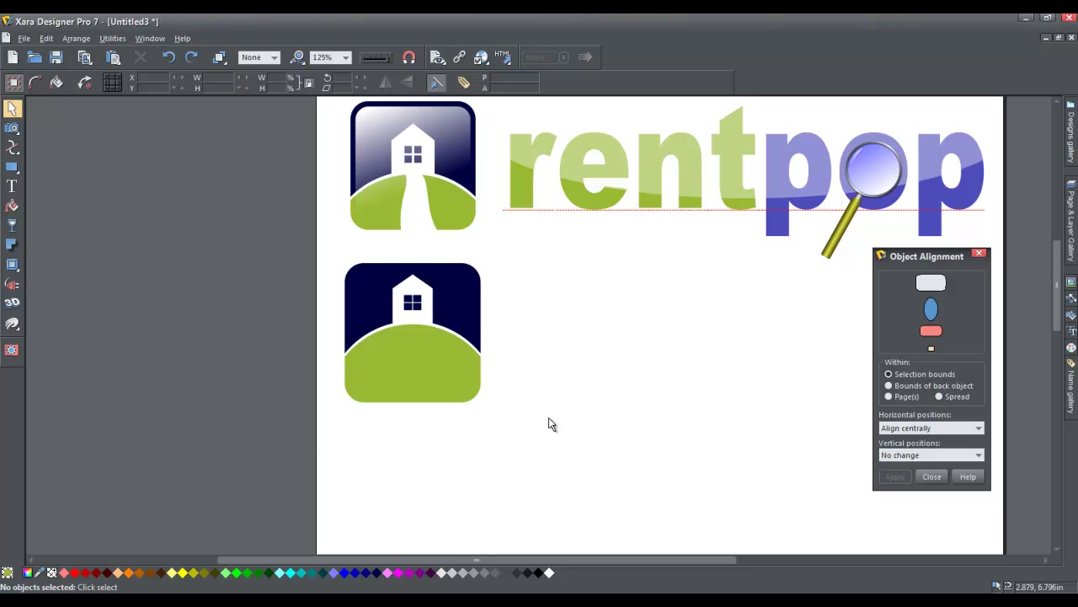
# - Trace the left edge of the original logo's white path with the Shape Editor, bending the line into an S-curve
pyautogui.click(13, 147)
pyautogui.scroll(4, 413, 196)
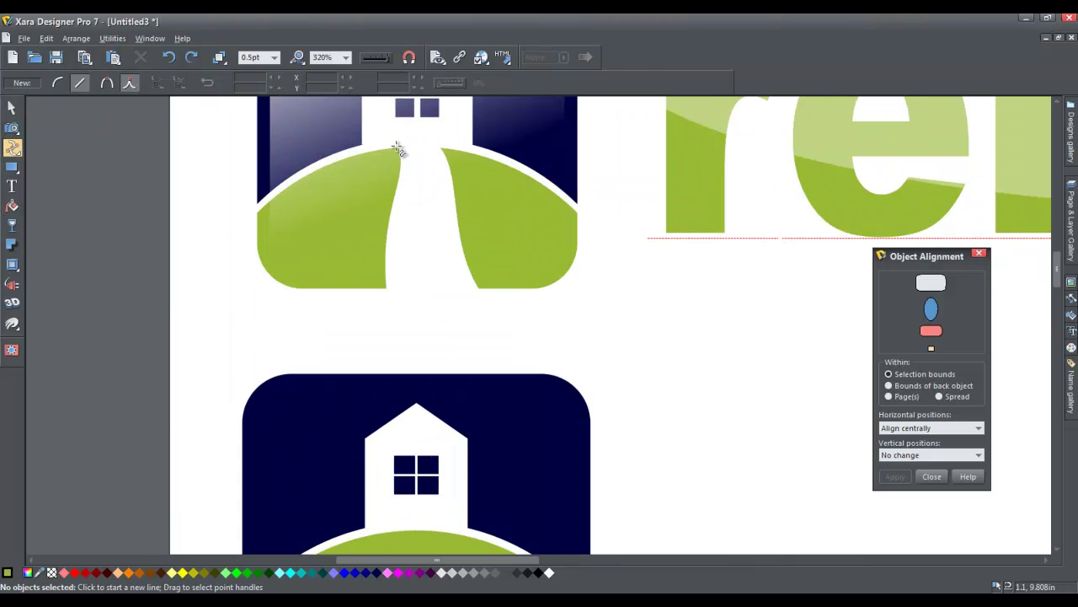
pyautogui.click(396, 147)
pyautogui.click(387, 290)
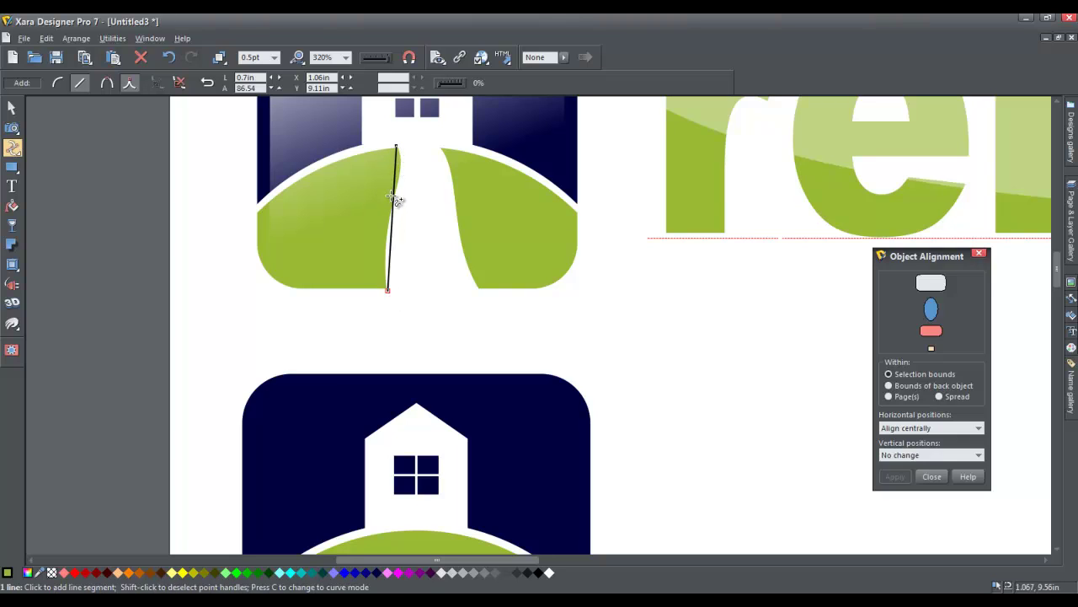
pyautogui.moveTo(396, 199); pyautogui.dragTo(378, 221)
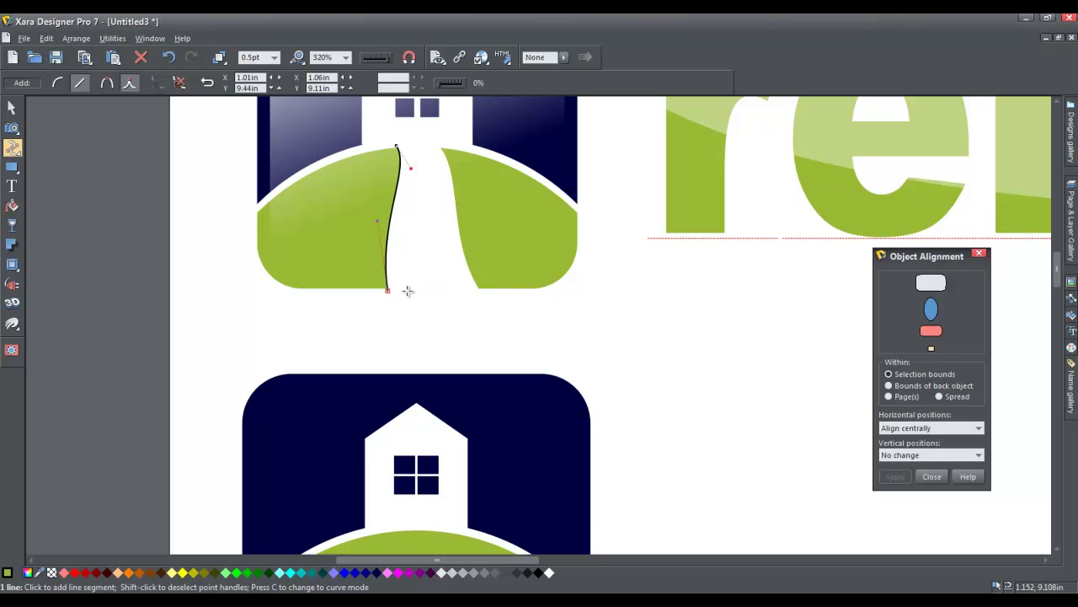
# - Add a straight base and a curved right edge to the traced path, and close it into a filled shape
pyautogui.moveTo(407, 290); pyautogui.dragTo(481, 296)
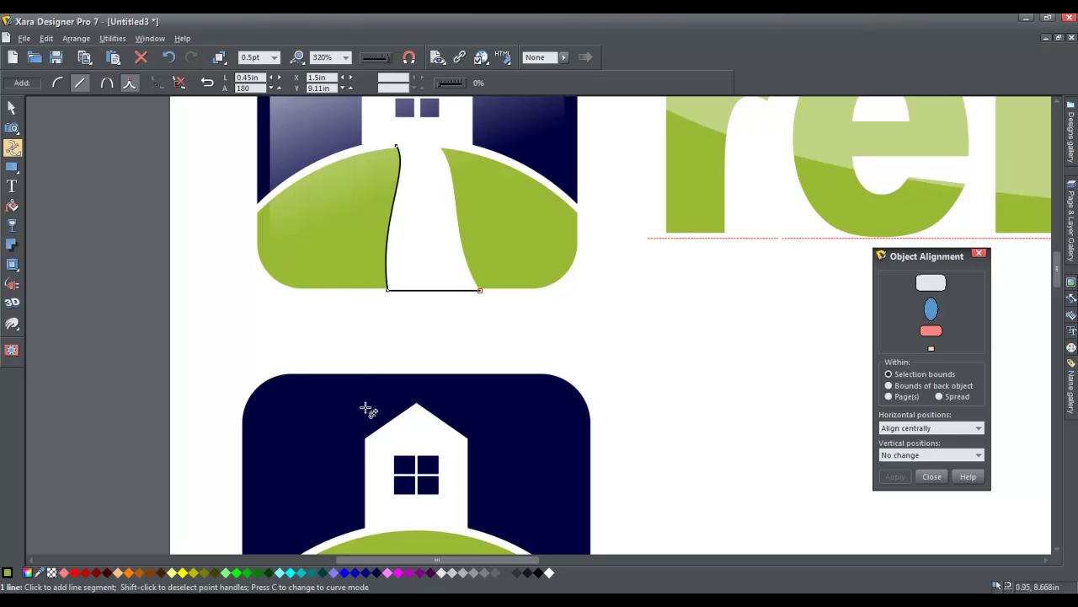
pyautogui.click(440, 148)
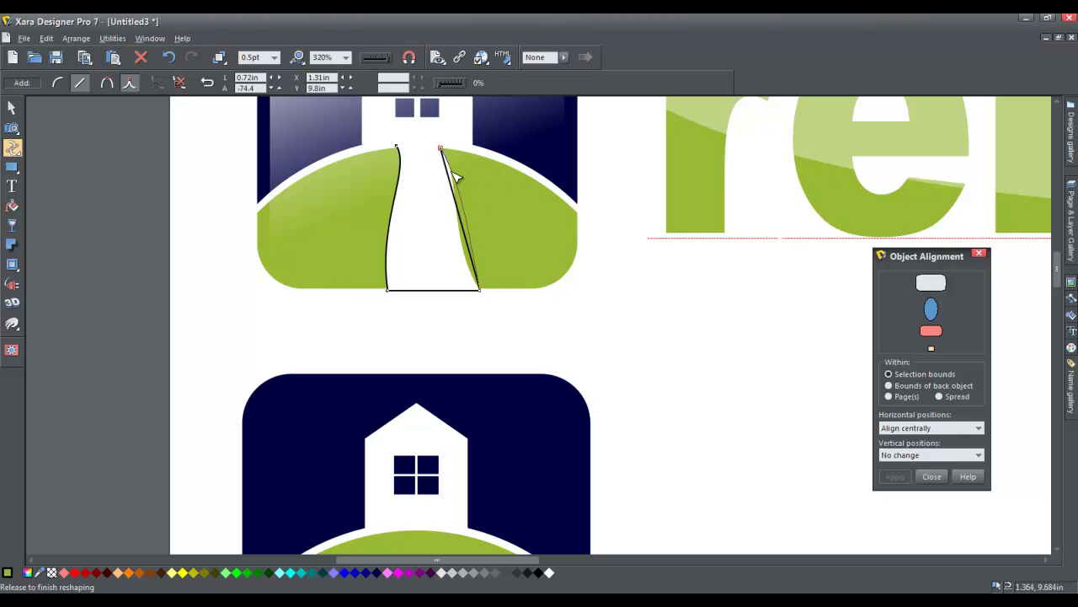
pyautogui.moveTo(470, 241); pyautogui.dragTo(445, 243)
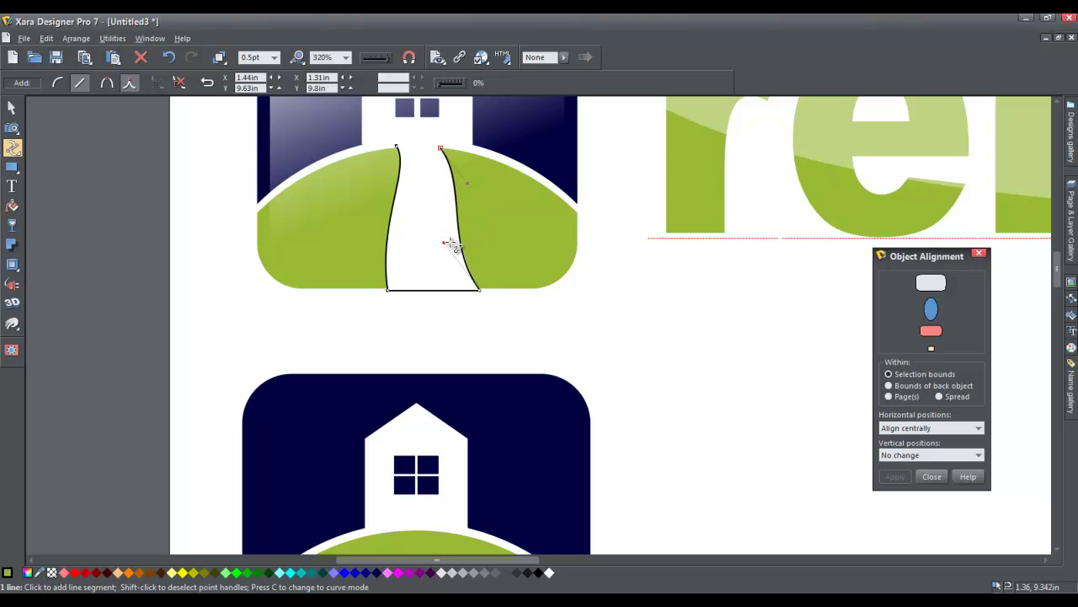
pyautogui.click(397, 148)
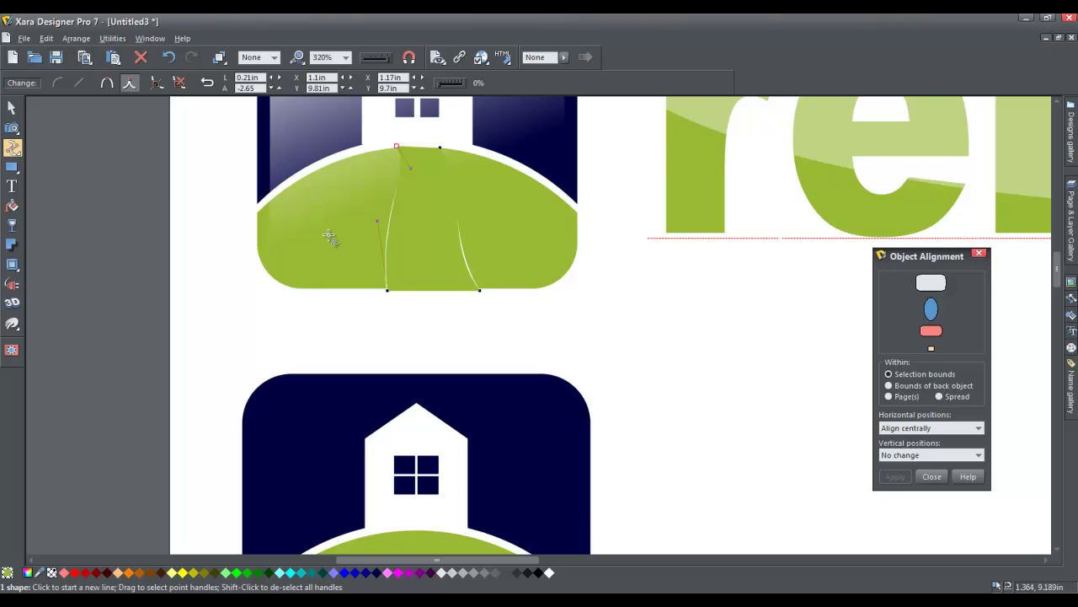
pyautogui.press('F2')
pyautogui.scroll(-4, 392, 235)
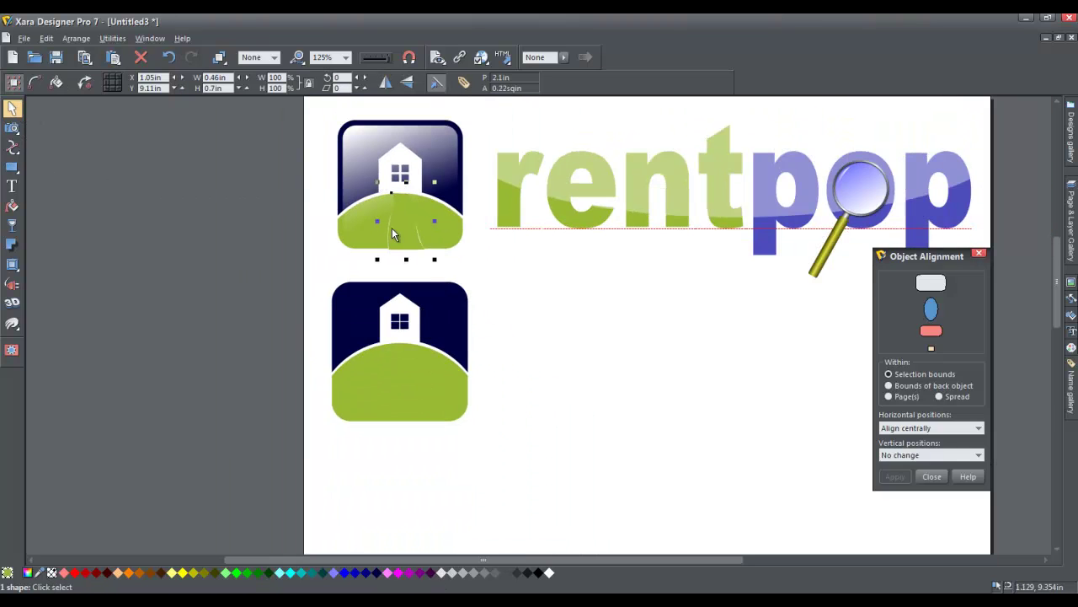
# - Move the traced path onto the new icon's hill, fill it white and stretch its upper end towards the house
pyautogui.moveTo(392, 227); pyautogui.dragTo(389, 395)
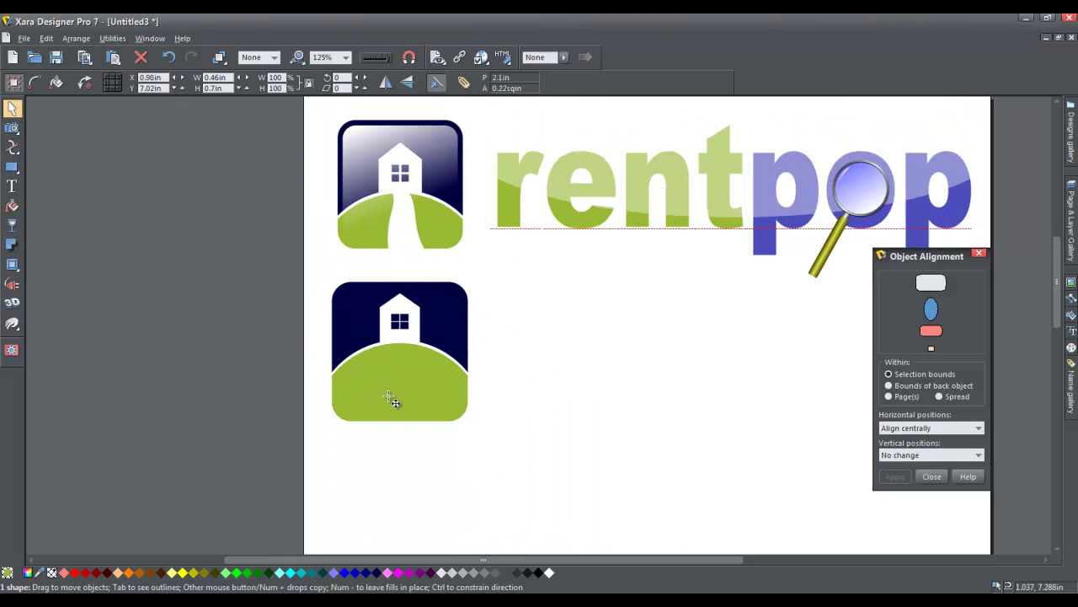
pyautogui.click(548, 572)
pyautogui.moveTo(402, 349); pyautogui.dragTo(404, 333)
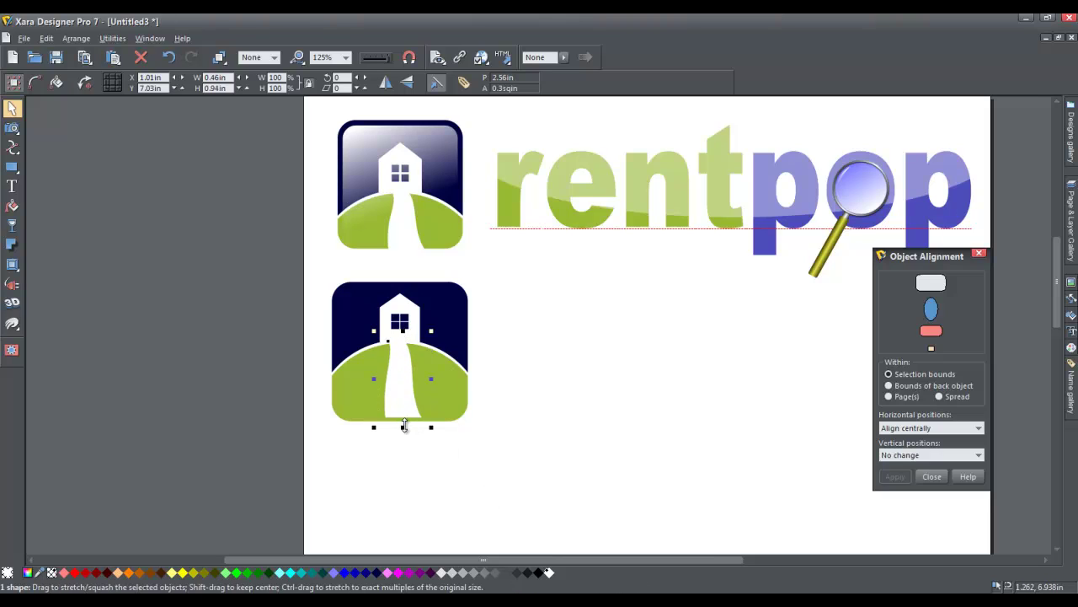
# - Align the white path and green hill centrally in the horizontal direction and along their bottom edges
pyautogui.keyDown('shift'); pyautogui.click(447, 405); pyautogui.keyUp('shift')
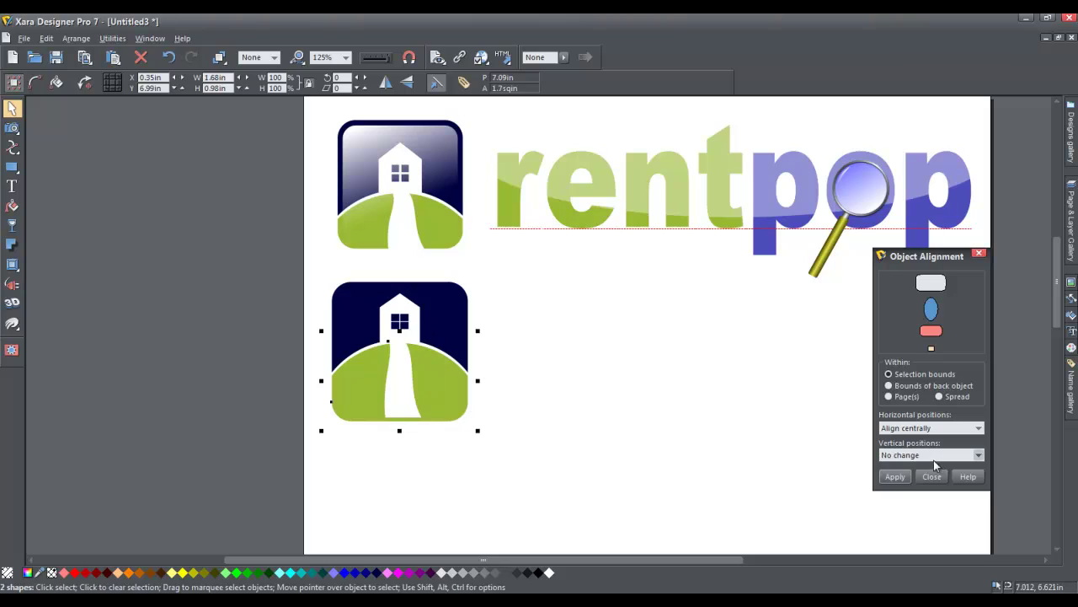
pyautogui.click(910, 455)
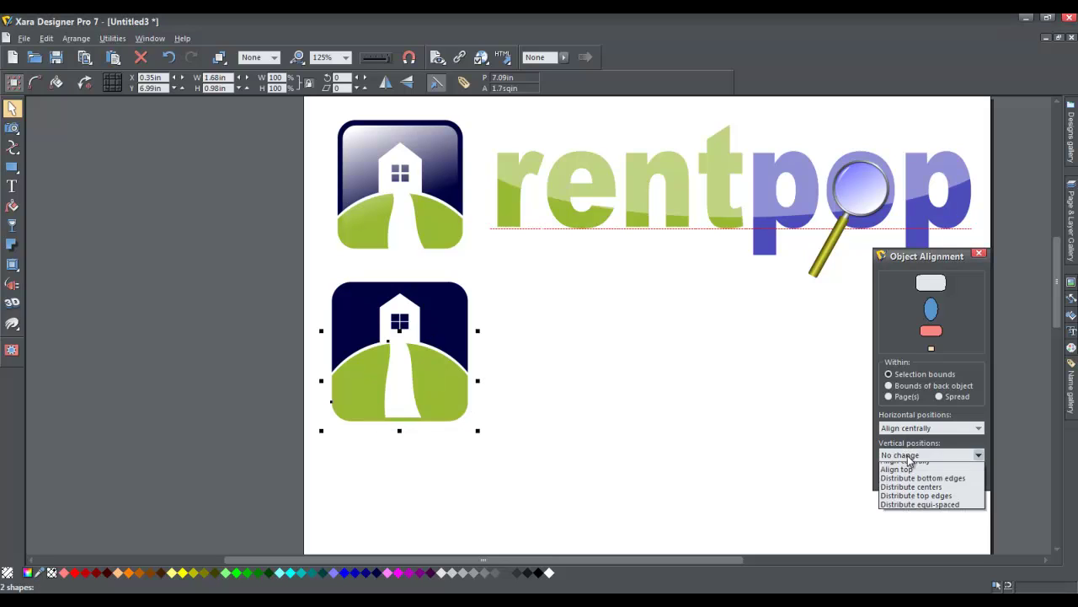
pyautogui.click(903, 476)
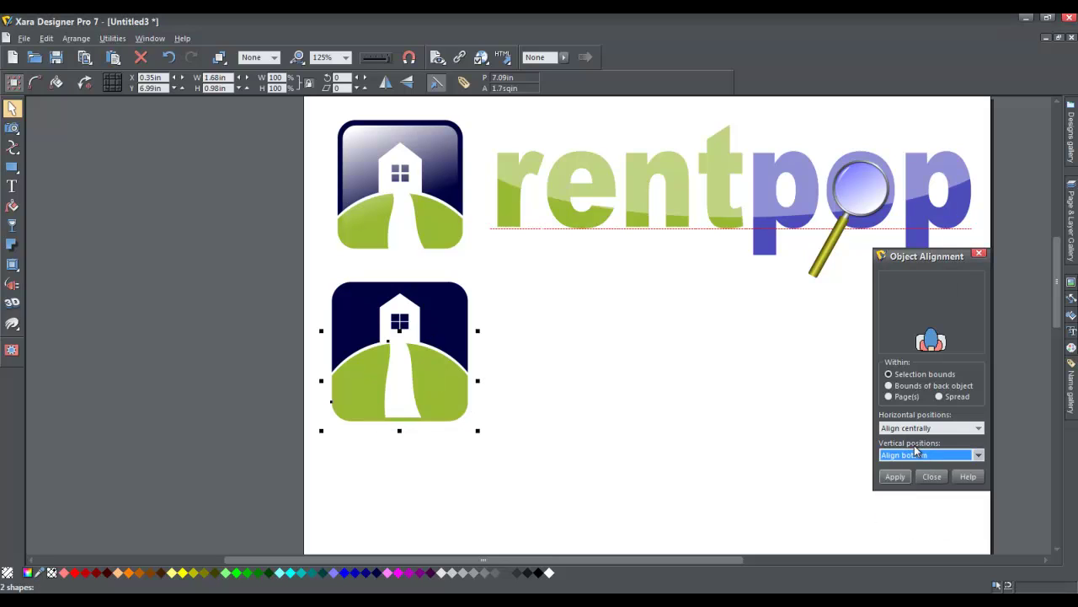
pyautogui.click(895, 476)
pyautogui.click(640, 450)
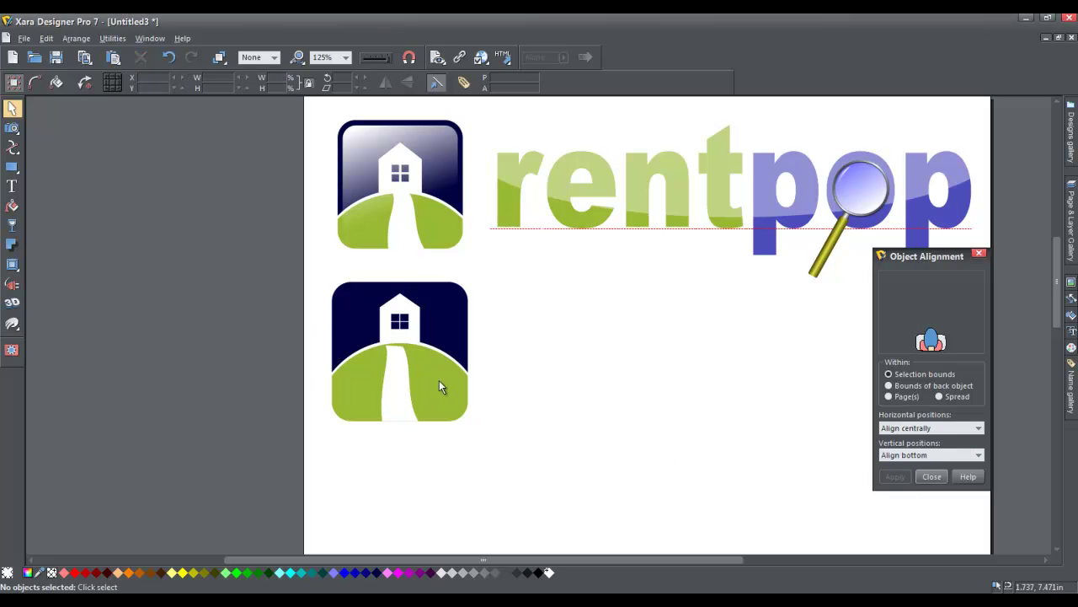
# - Stretch the white path's top up into the house base to a height of 0.99 in, and skew it under the house
pyautogui.scroll(4, 441, 385)
pyautogui.click(402, 322)
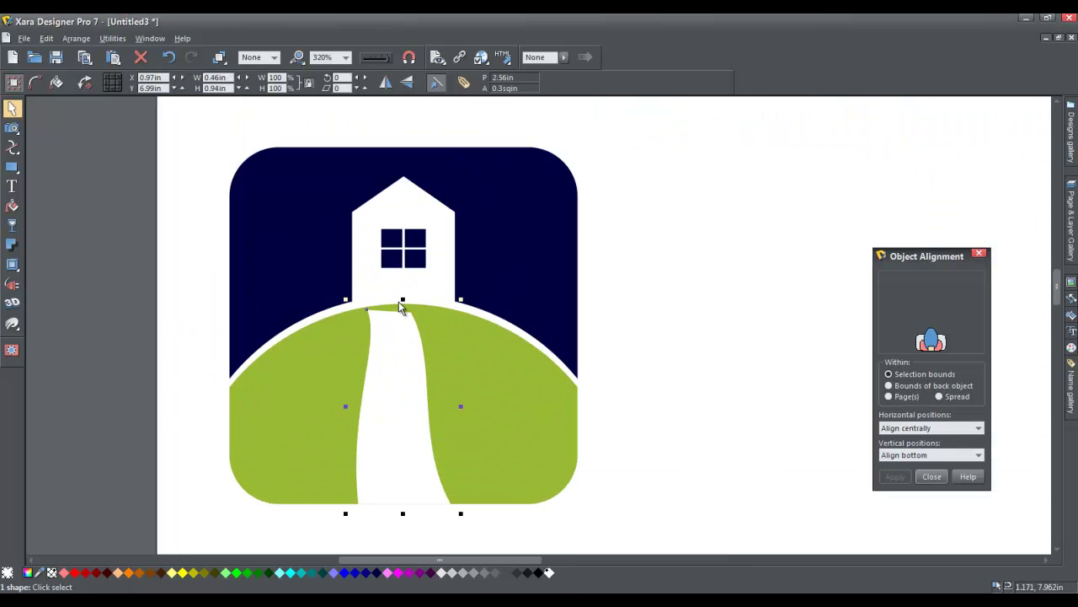
pyautogui.moveTo(400, 302)
pyautogui.mouseDown()
pyautogui.moveTo(401, 289)
pyautogui.moveTo(424, 294)
pyautogui.moveTo(411, 294)
pyautogui.mouseUp()
pyautogui.click(400, 317)
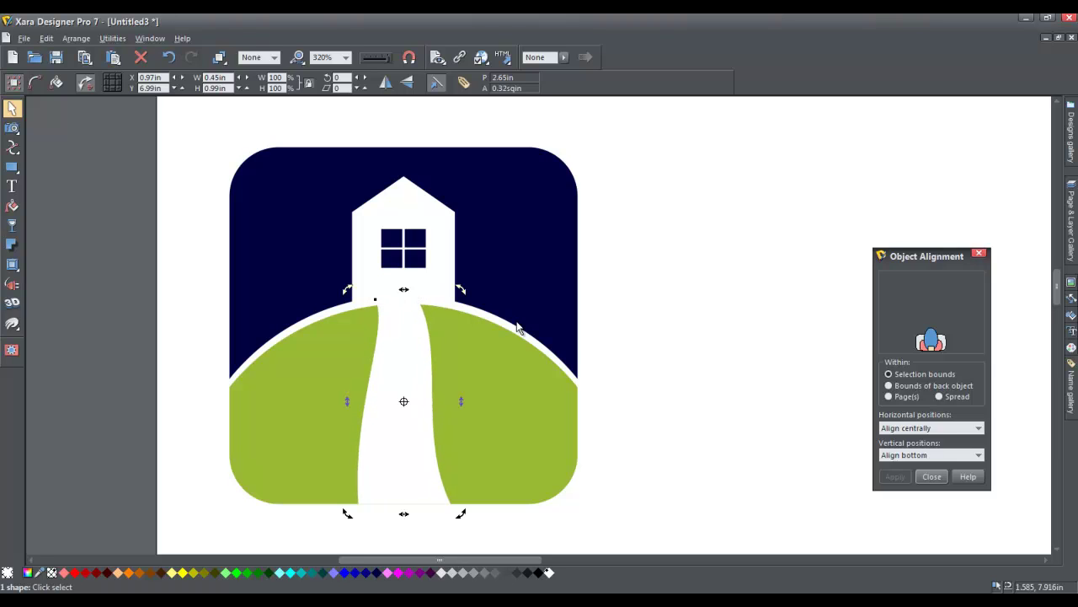
pyautogui.click(621, 329)
# - Skew the white path slightly further, by about 2.2 degrees, to fine-tune its position beneath the house
pyautogui.scroll(-2, 399, 340)
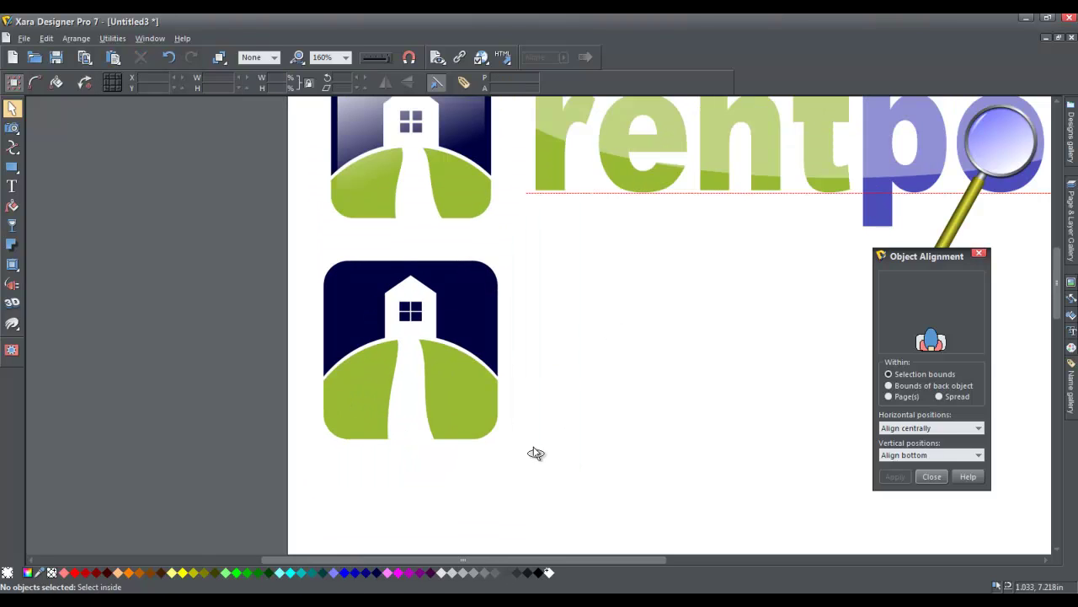
pyautogui.scroll(-1, 424, 414)
pyautogui.click(422, 350)
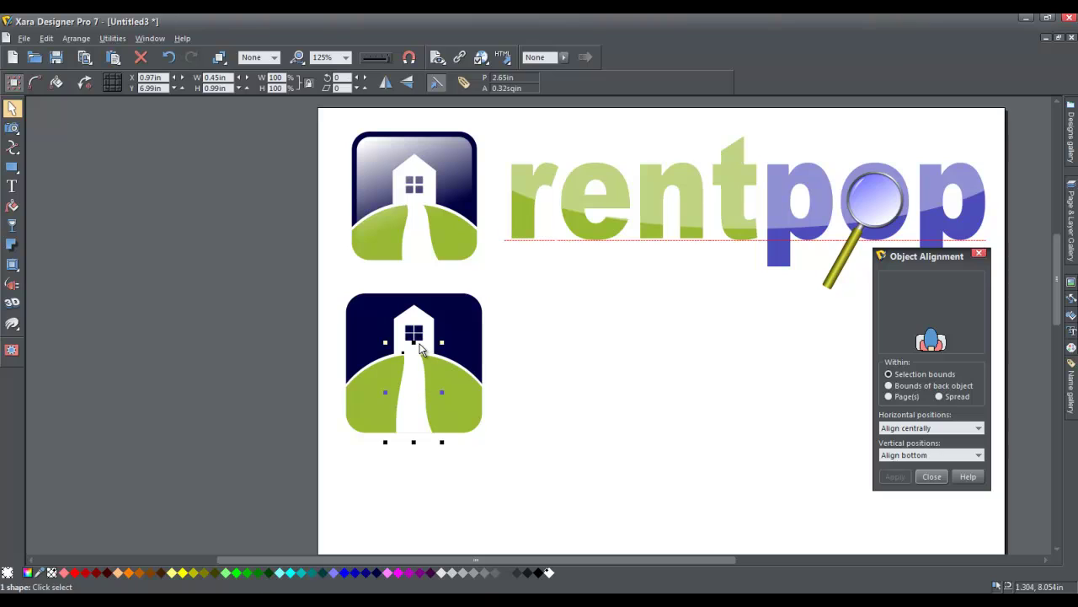
pyautogui.click(420, 366)
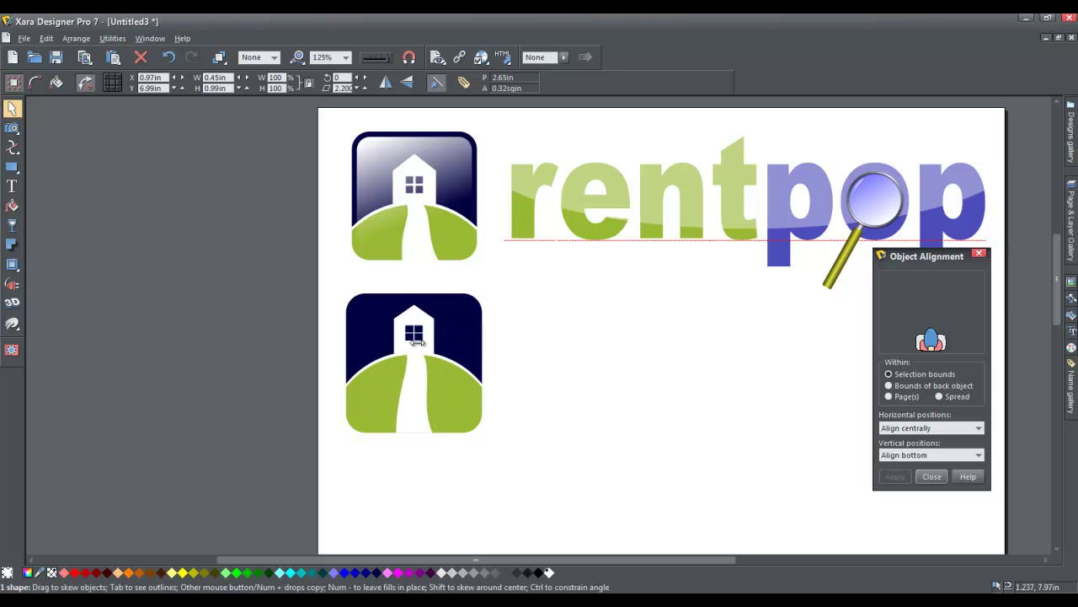
pyautogui.press('Escape')
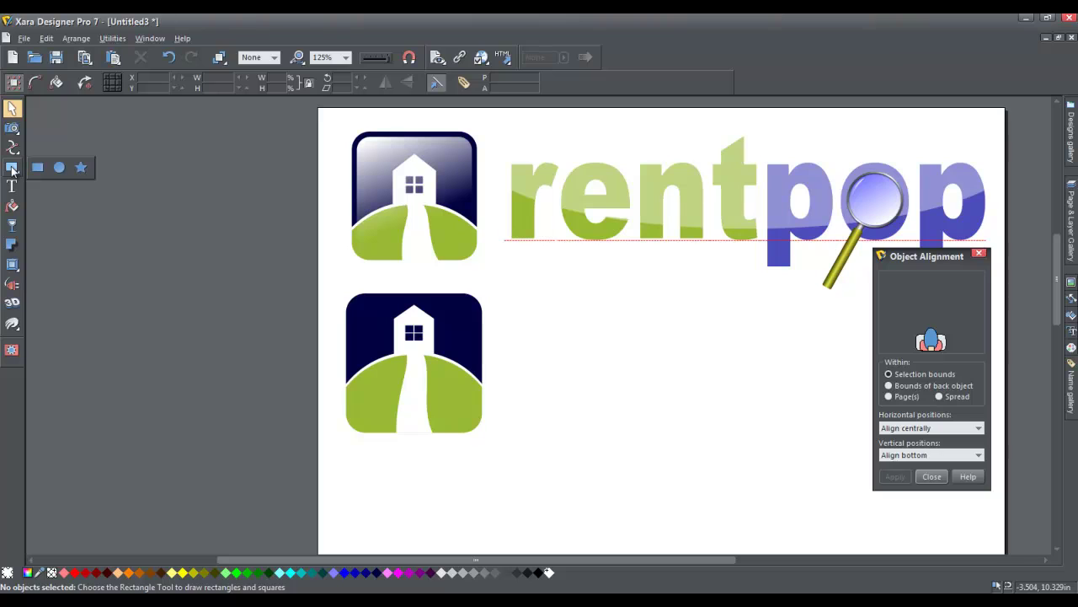
# - Draw a white rounded-corner square covering the new icon, about 1.67 in wide and high, and position it over the artwork
pyautogui.click(39, 169)
pyautogui.click(134, 83)
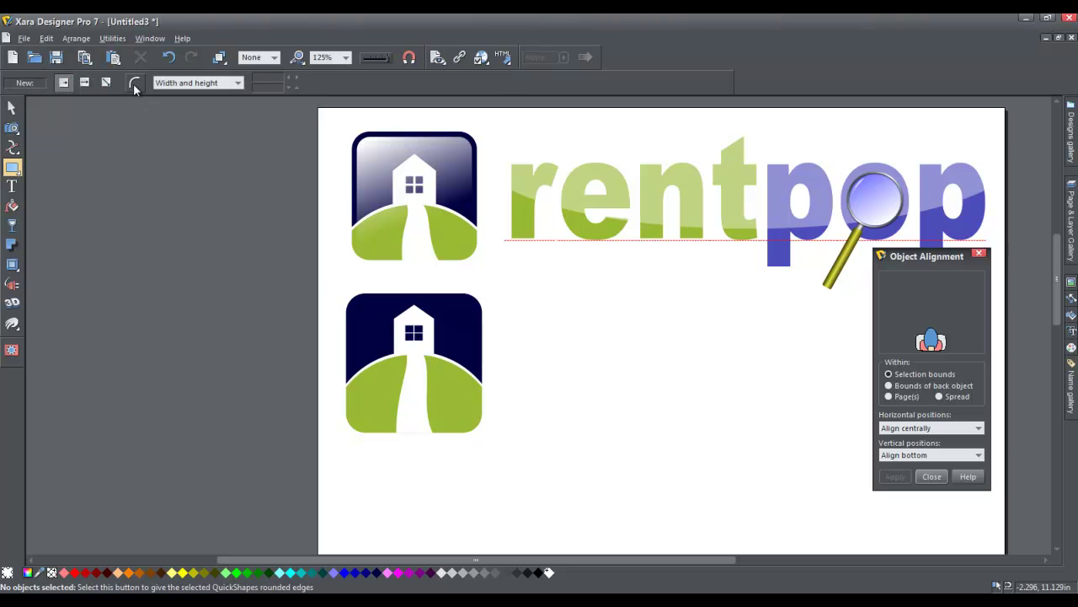
pyautogui.moveTo(356, 302); pyautogui.dragTo(410, 345)
pyautogui.click(11, 109)
pyautogui.moveTo(440, 388); pyautogui.dragTo(471, 439)
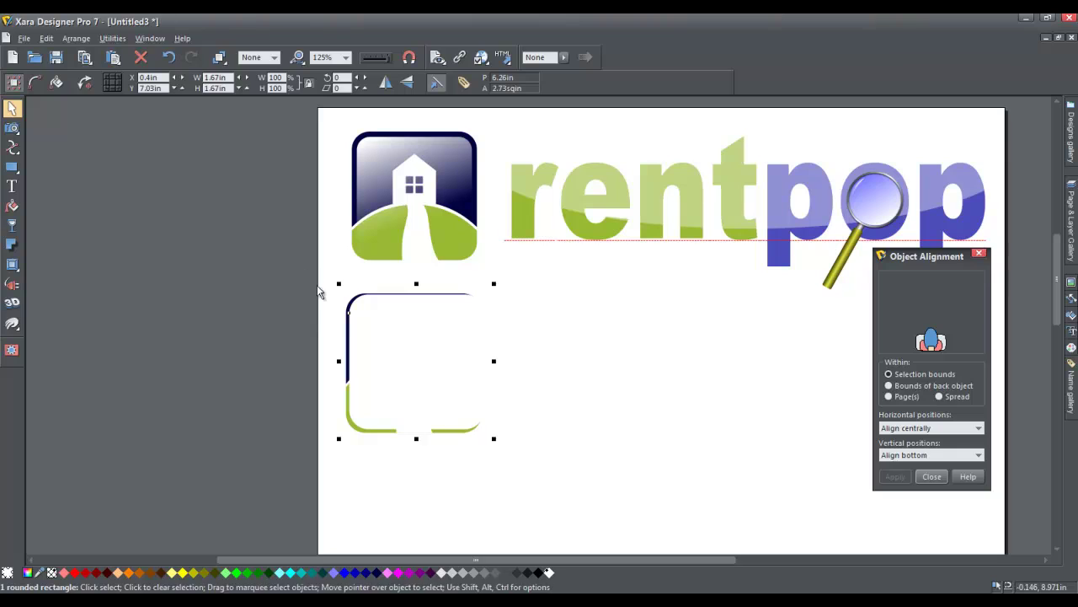
# - Centre the white rounded square and all icon parts horizontally, with vertical positions set to No change
pyautogui.moveTo(317, 285); pyautogui.dragTo(549, 499)
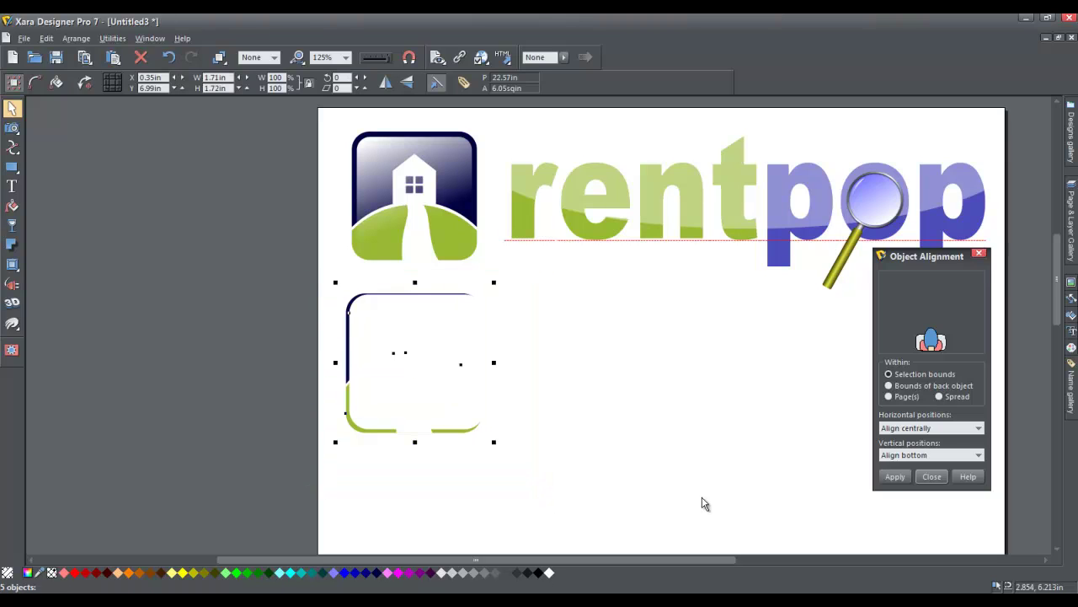
pyautogui.click(910, 455)
pyautogui.click(899, 466)
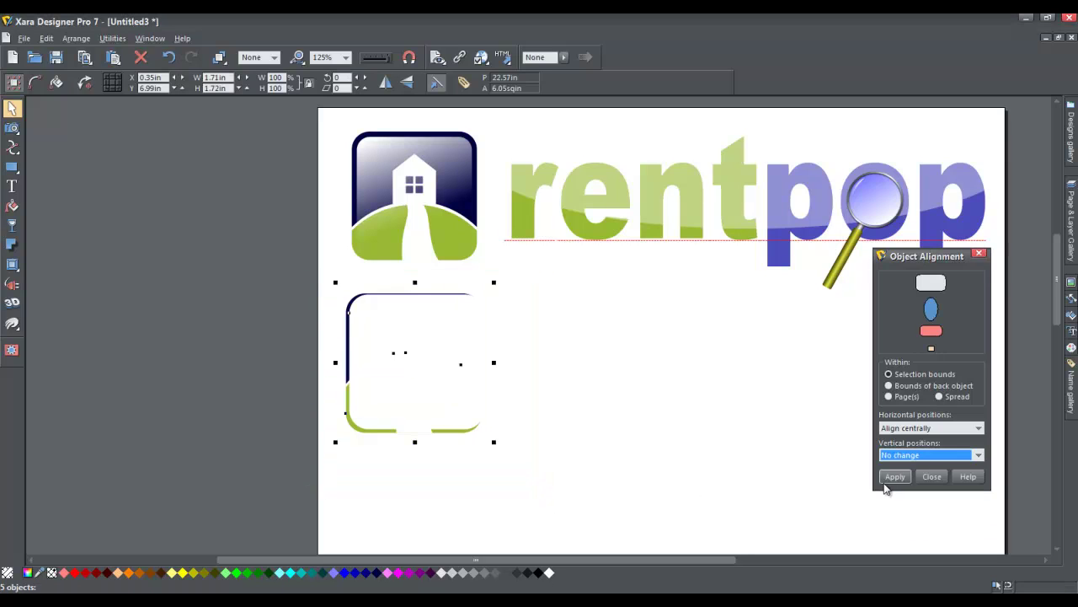
pyautogui.click(893, 477)
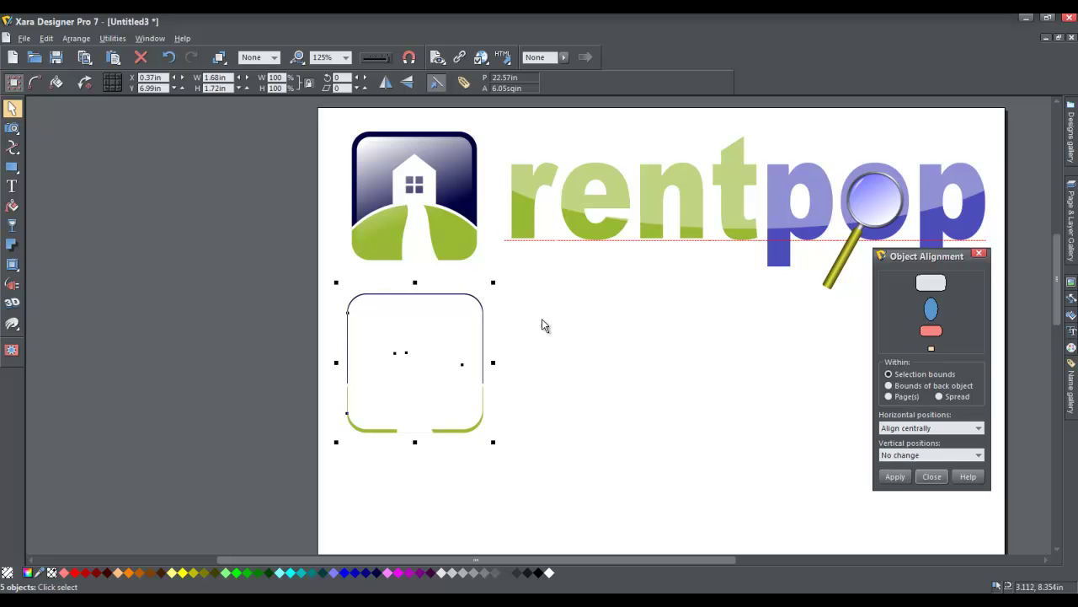
# - Undo a trial height change of the whole icon, and shrink only the white rounded square about its centre to 1.57 in
pyautogui.moveTo(414, 283); pyautogui.dragTo(412, 286)
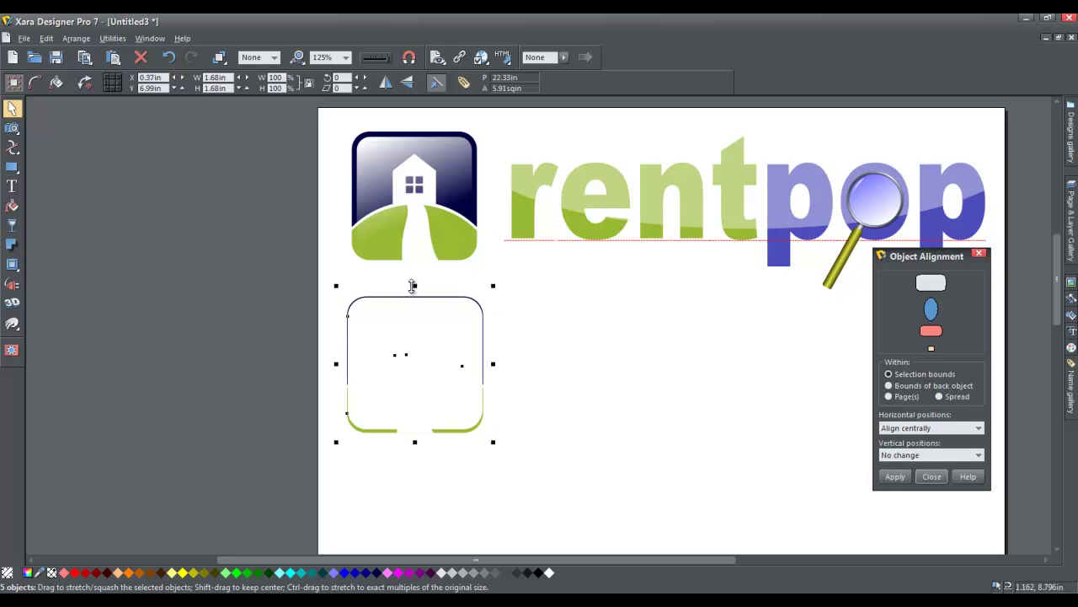
pyautogui.hotkey('ctrl', 'z')
pyautogui.click(623, 343)
pyautogui.click(438, 313)
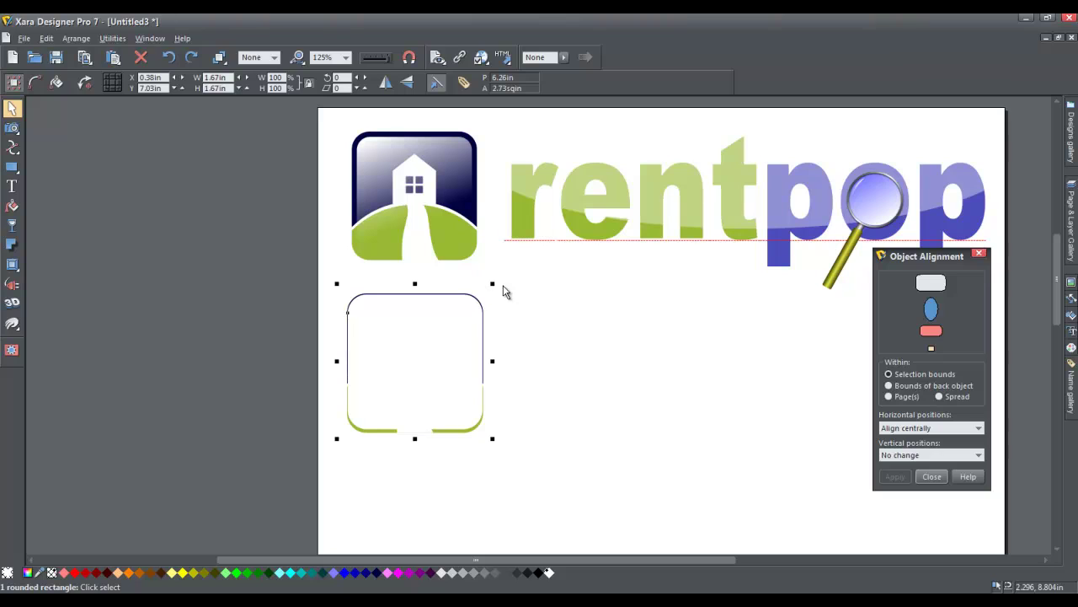
pyautogui.moveTo(493, 284); pyautogui.dragTo(491, 286)
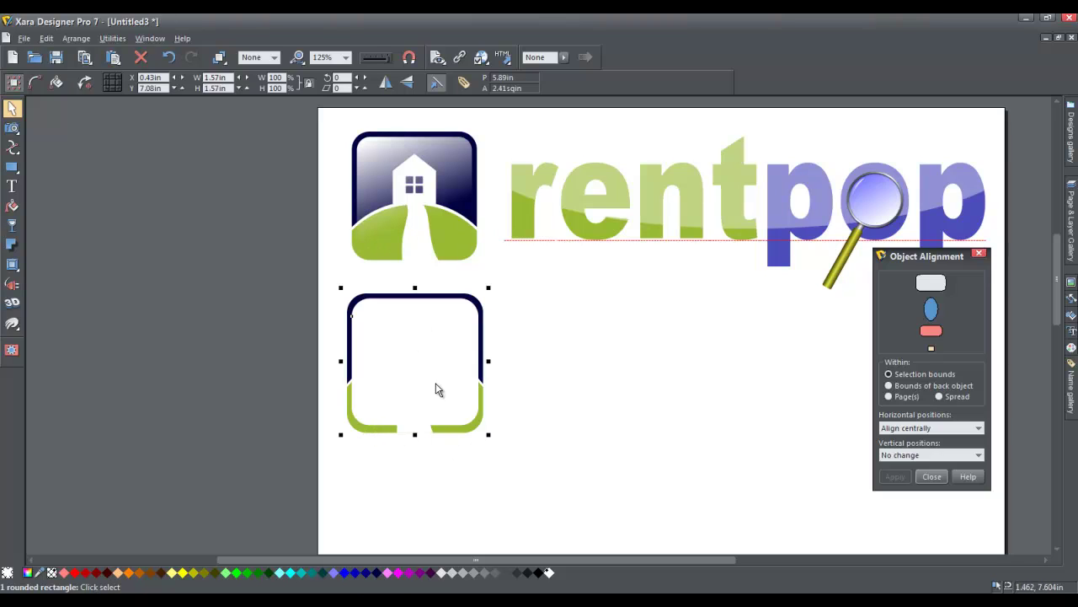
# - Apply a diagonal linear transparency to the white rounded square, fading from its upper-left corner to the icon's middle
pyautogui.click(12, 225)
pyautogui.moveTo(362, 309); pyautogui.dragTo(407, 381)
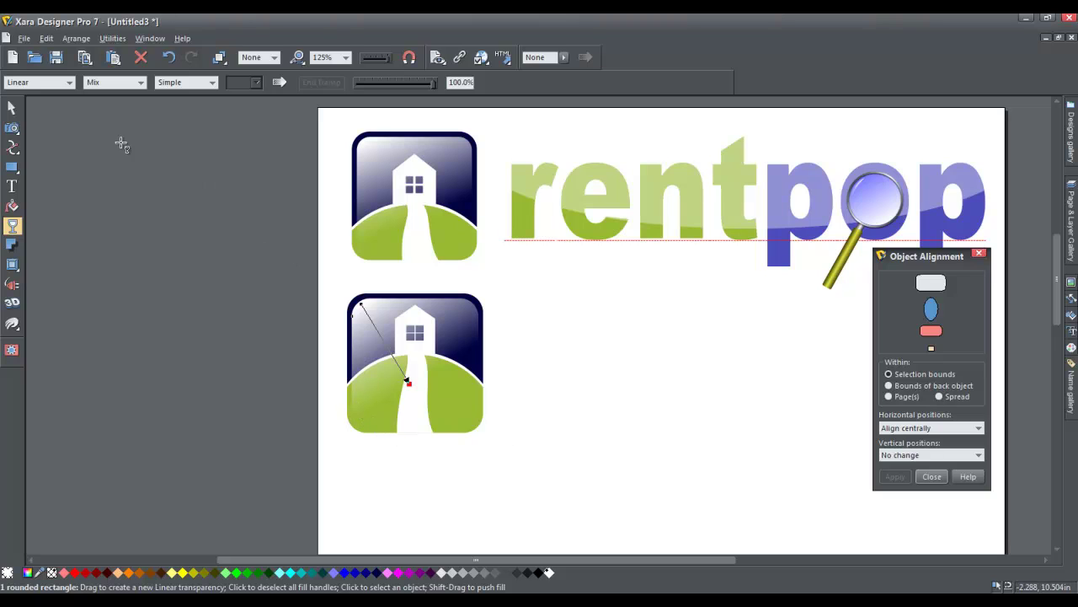
pyautogui.click(12, 108)
pyautogui.click(219, 275)
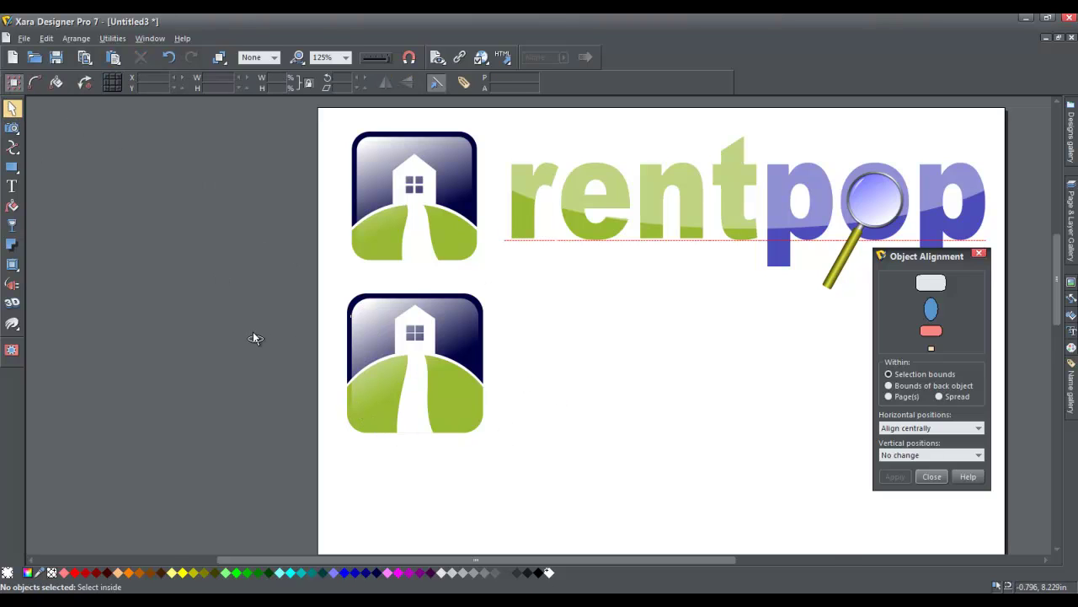
# - Draw a circle 1.07 in across in the empty area below the wordmark and fill it light blue
pyautogui.scroll(-2, 252, 331)
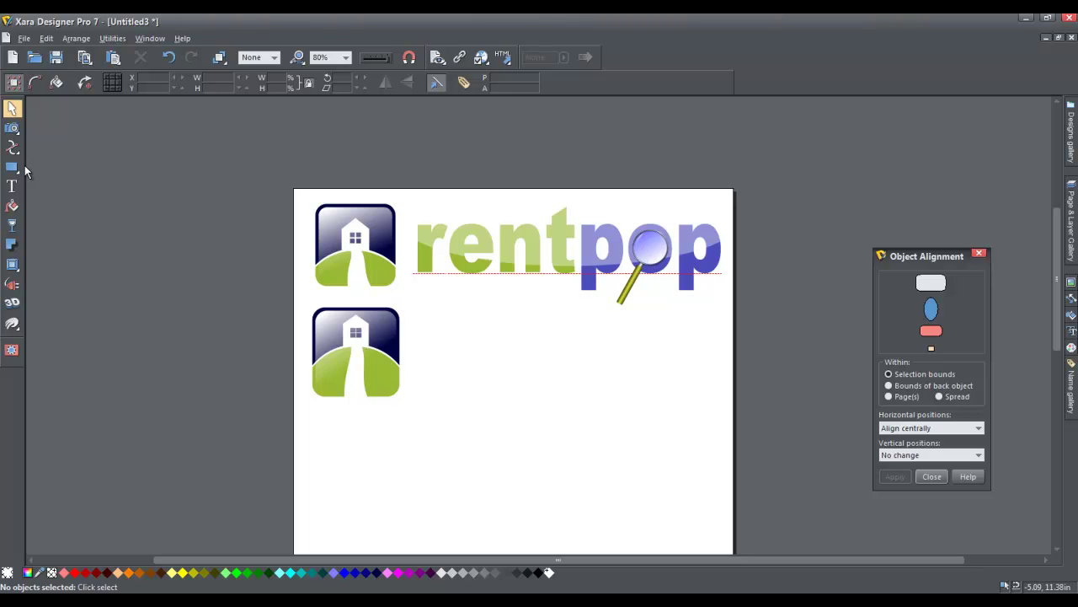
pyautogui.moveTo(24, 171)
pyautogui.click(58, 168)
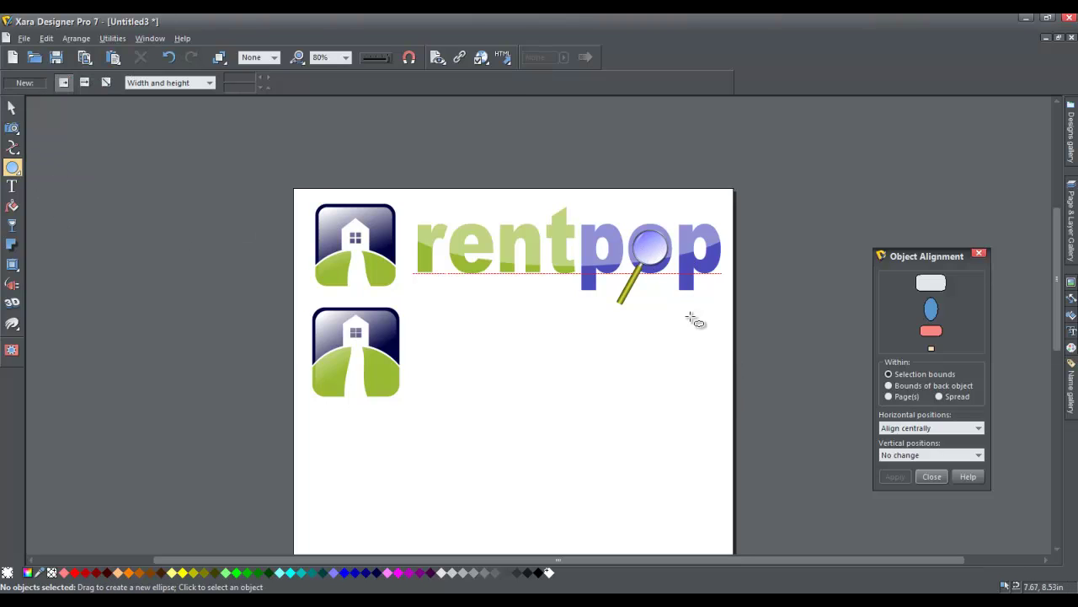
pyautogui.click(540, 358)
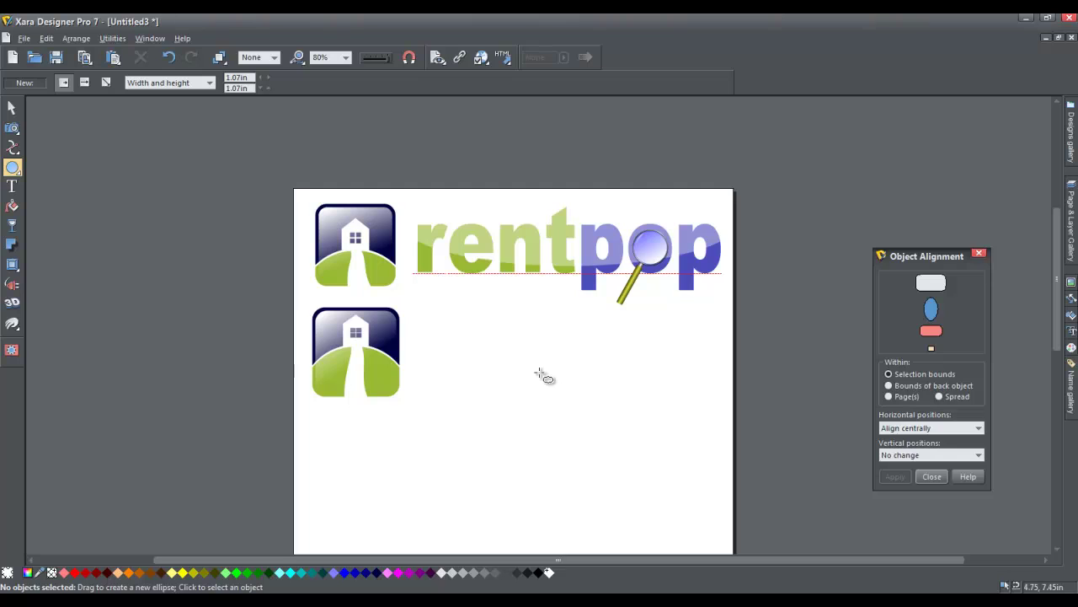
pyautogui.moveTo(537, 344); pyautogui.dragTo(540, 373)
pyautogui.click(537, 573)
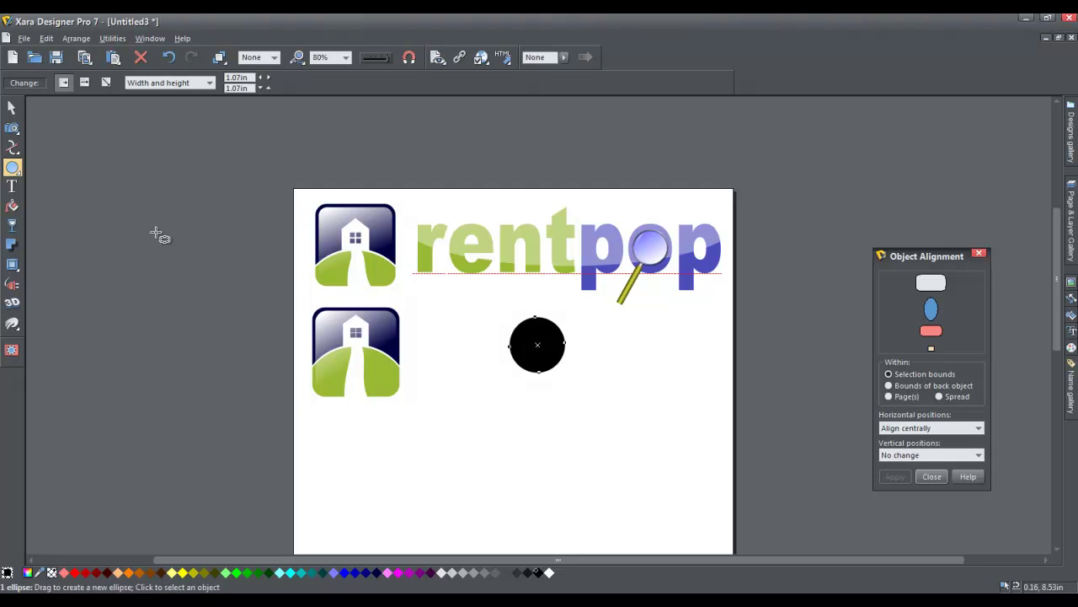
pyautogui.click(337, 573)
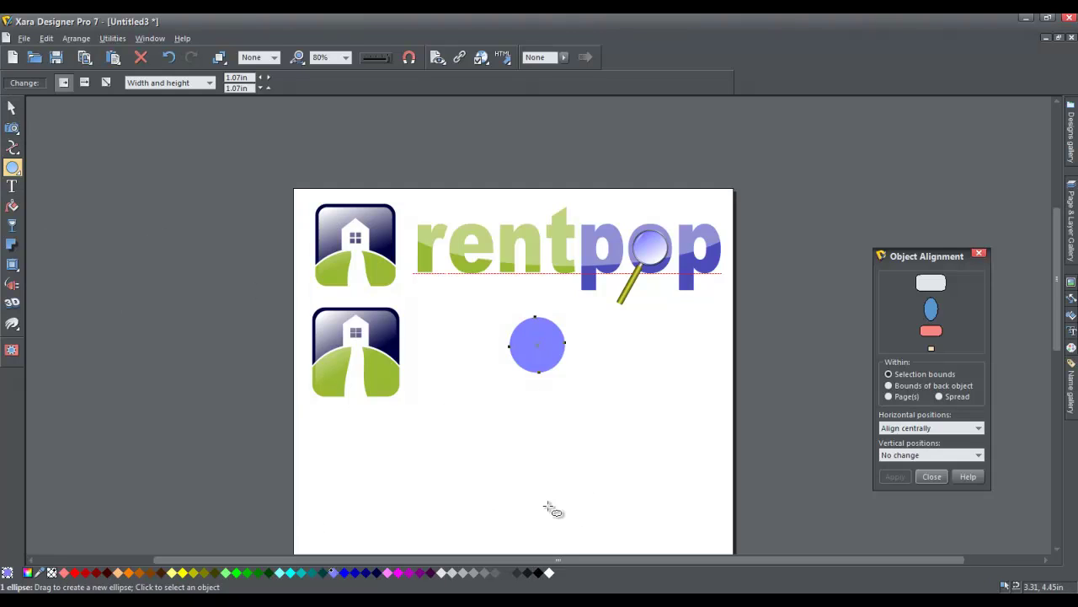
# - Give the circle a linear gradient fill running diagonally from its upper left to its lower right
pyautogui.click(11, 207)
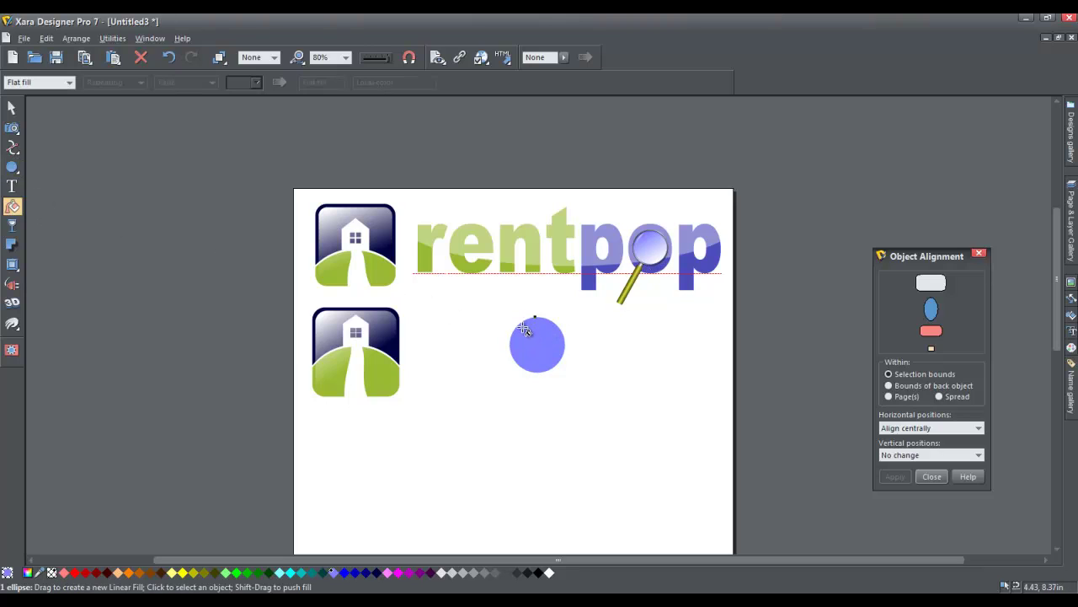
pyautogui.moveTo(524, 329); pyautogui.dragTo(555, 373)
pyautogui.moveTo(555, 370); pyautogui.dragTo(552, 368)
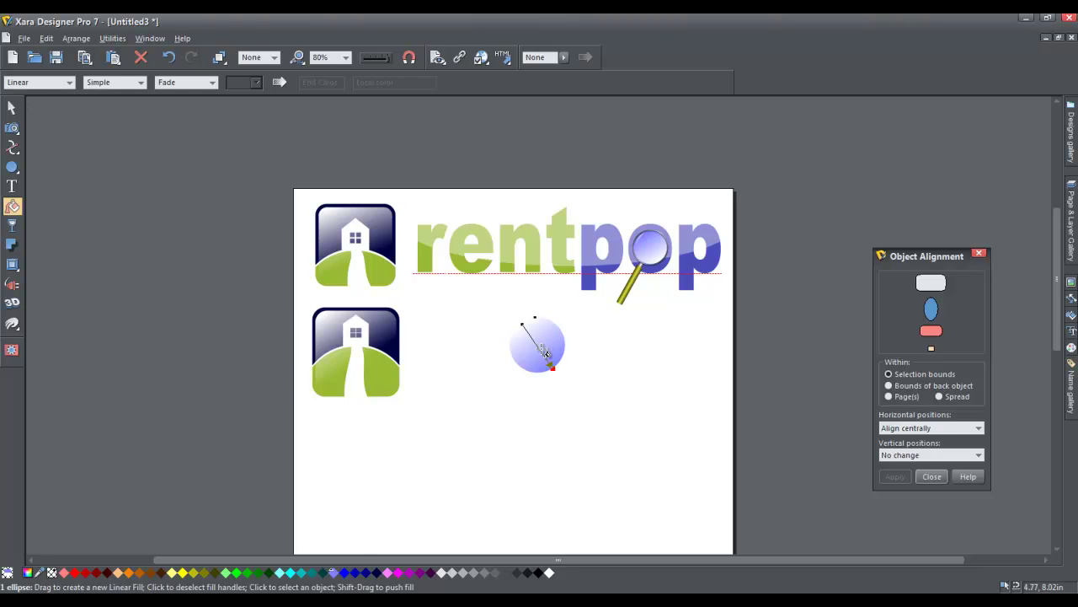
# - Recolour the circle's gradient from light blue at the upper-left end to white at the lower-right end, and extend that end slightly outward
pyautogui.scroll(5, 546, 354)
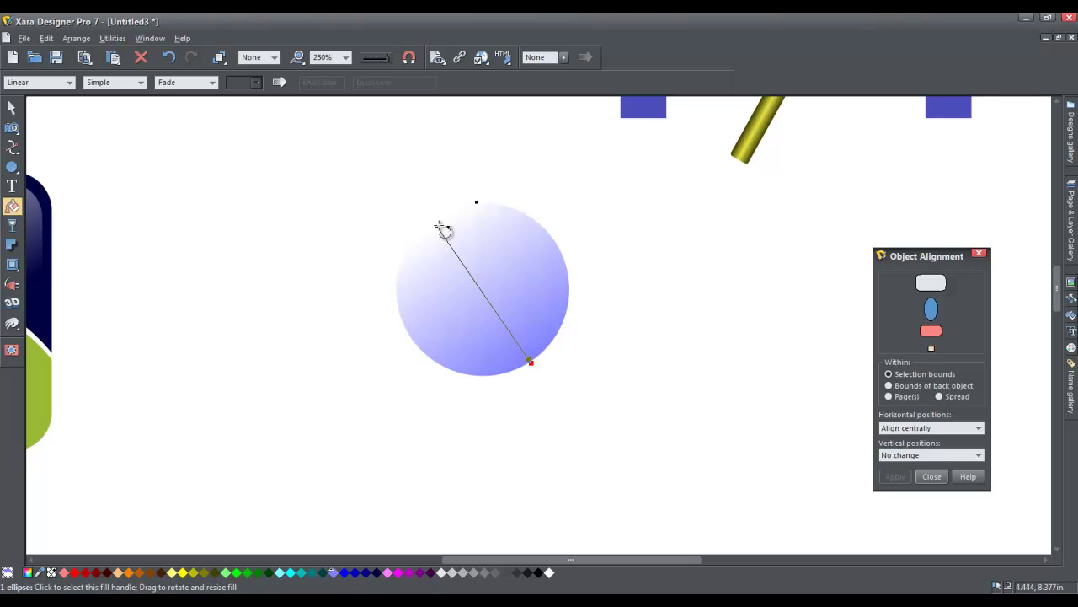
pyautogui.click(436, 226)
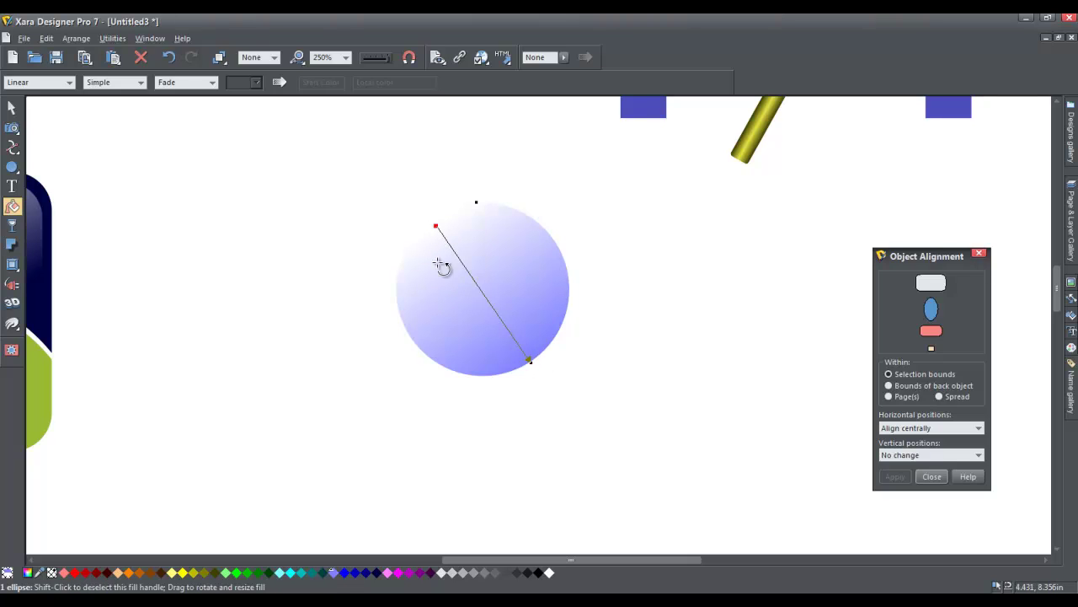
pyautogui.click(336, 572)
pyautogui.click(529, 361)
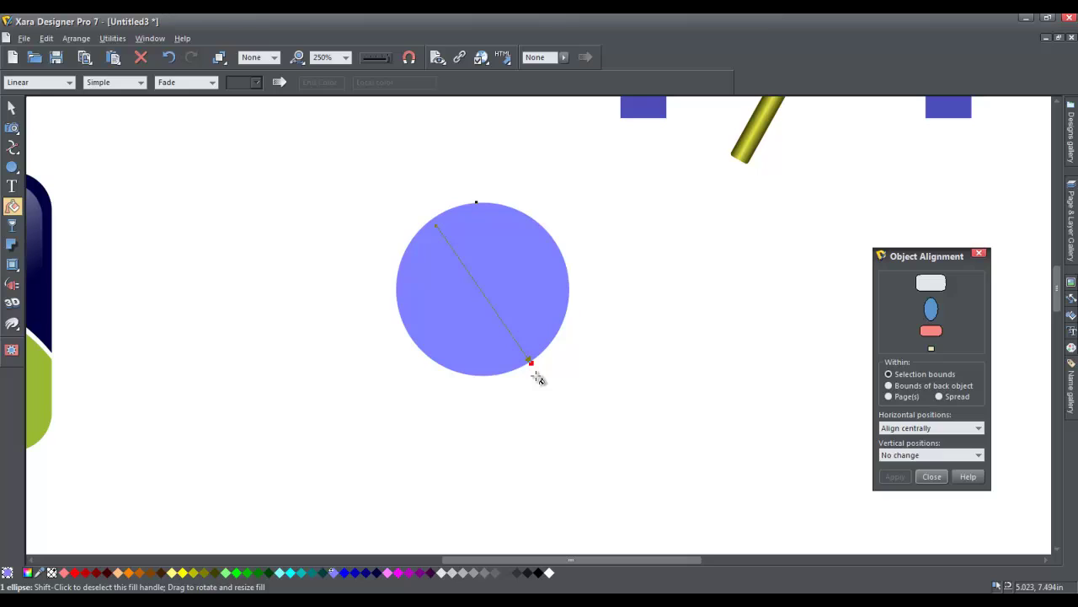
pyautogui.click(549, 573)
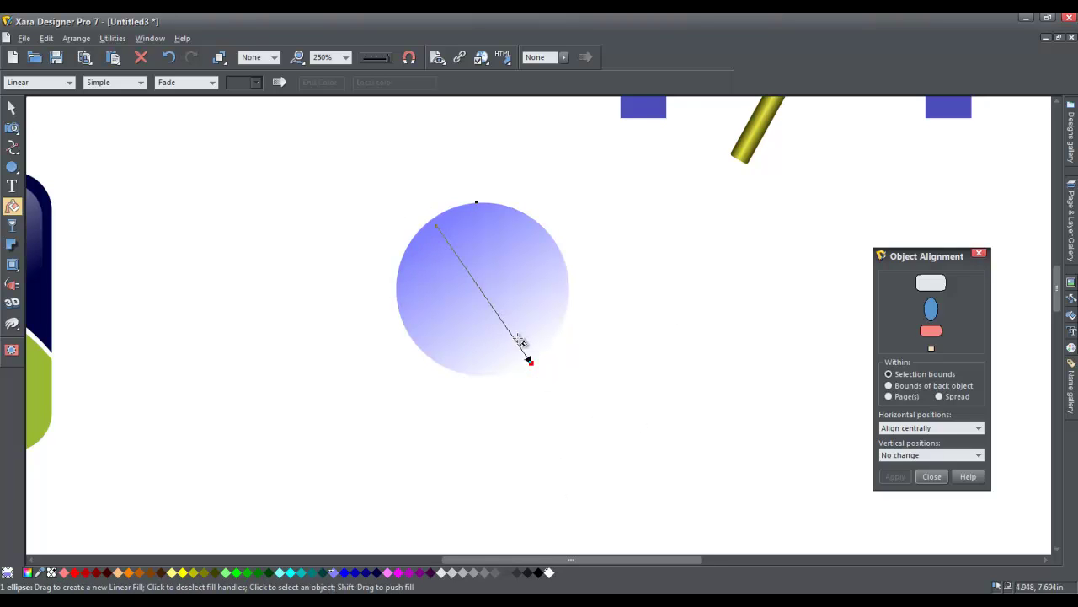
pyautogui.moveTo(528, 359)
pyautogui.mouseDown()
pyautogui.moveTo(532, 369)
pyautogui.moveTo(351, 309)
pyautogui.moveTo(384, 195)
pyautogui.moveTo(556, 379)
pyautogui.moveTo(548, 364)
pyautogui.mouseUp()
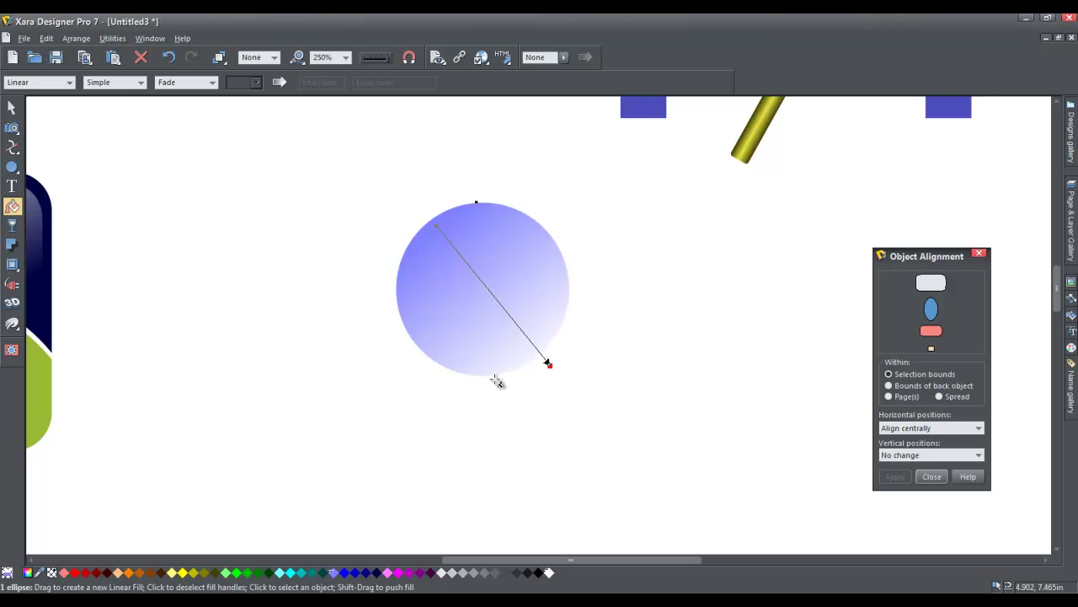
pyautogui.click(11, 109)
pyautogui.scroll(-3, 410, 276)
pyautogui.click(511, 274)
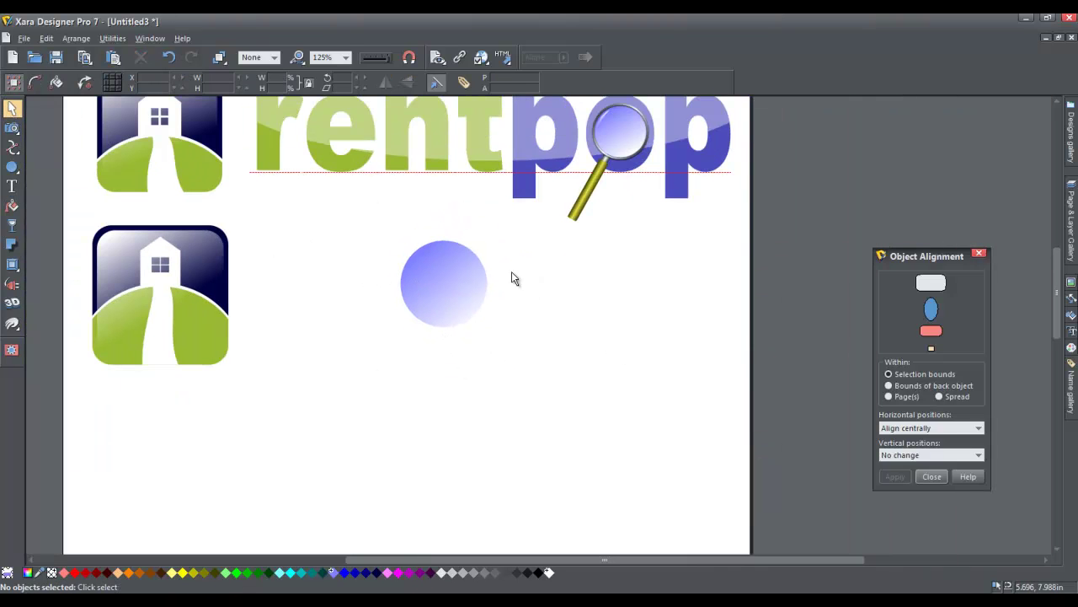
# - Draw a circle 1.23 in across beside the gradient lens circle and fill it near-black
pyautogui.moveTo(12, 167)
pyautogui.click(59, 167)
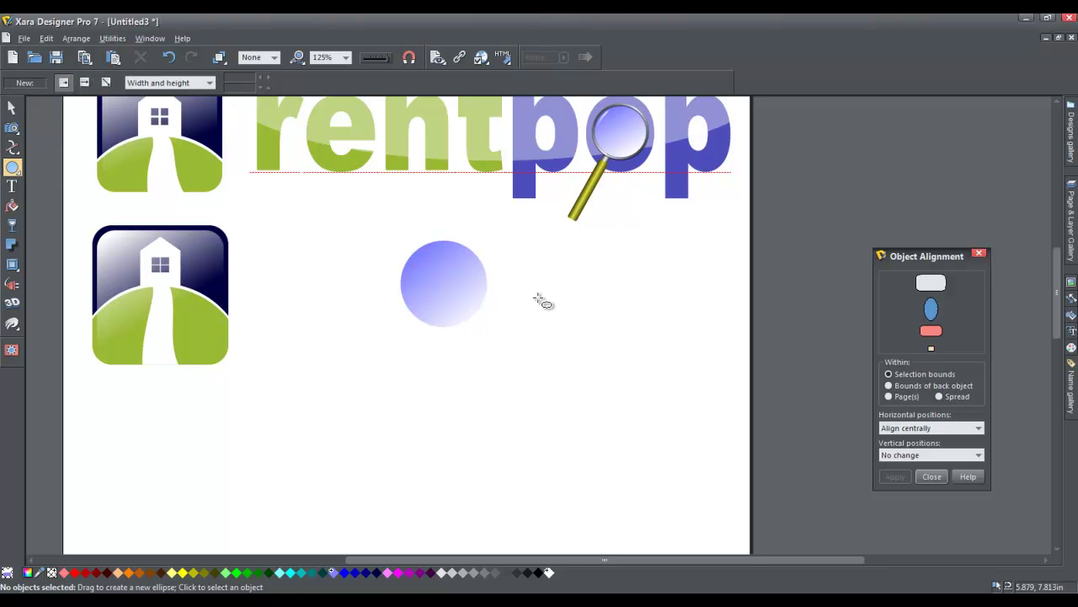
pyautogui.moveTo(539, 276); pyautogui.dragTo(556, 324)
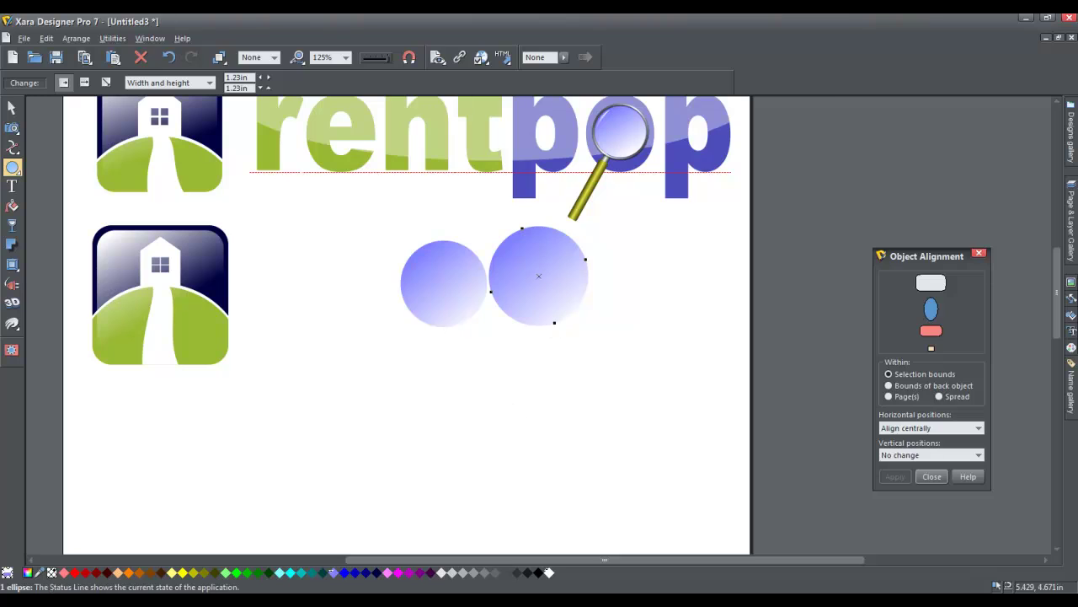
pyautogui.click(527, 573)
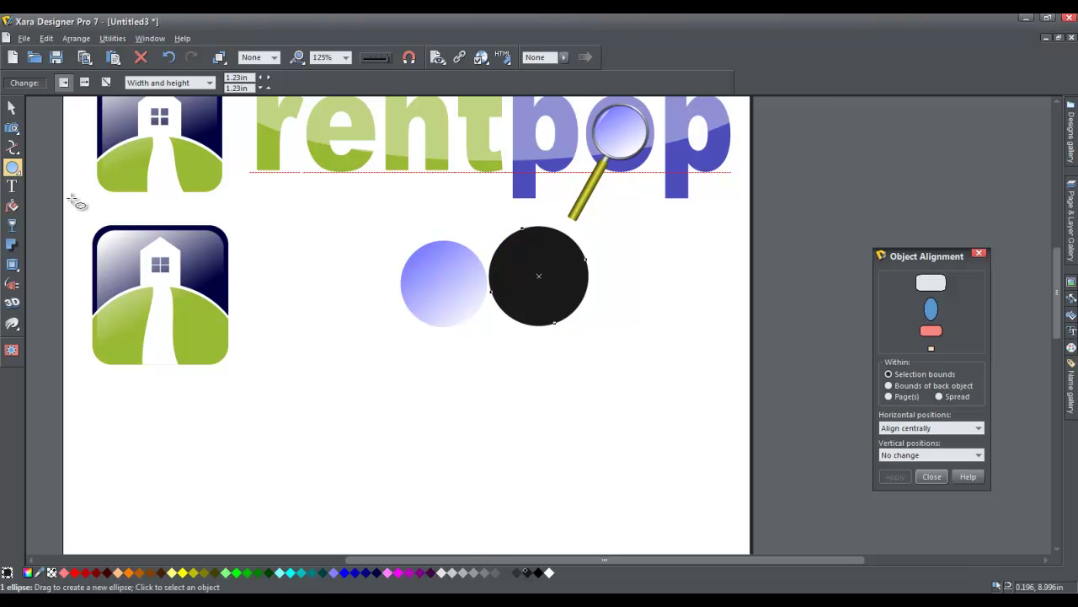
# - Duplicate the near-black circle in place, fill the copy dark grey and shrink it to 1.08 in about its centre
pyautogui.click(12, 108)
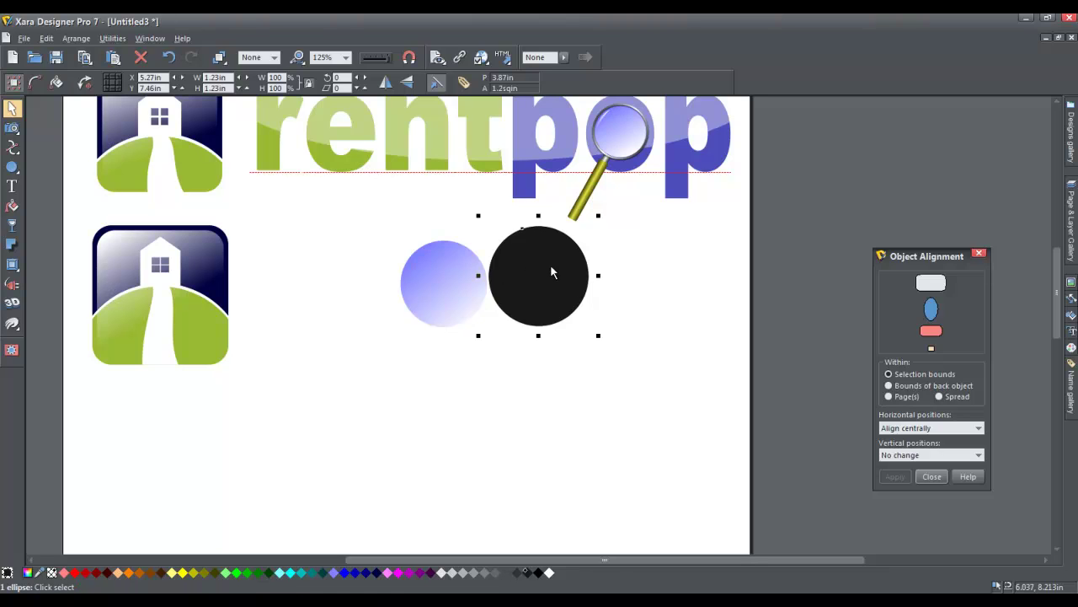
pyautogui.moveTo(552, 272); pyautogui.dragTo(644, 286)
pyautogui.hotkey('ctrl', 'z')
pyautogui.click(516, 574)
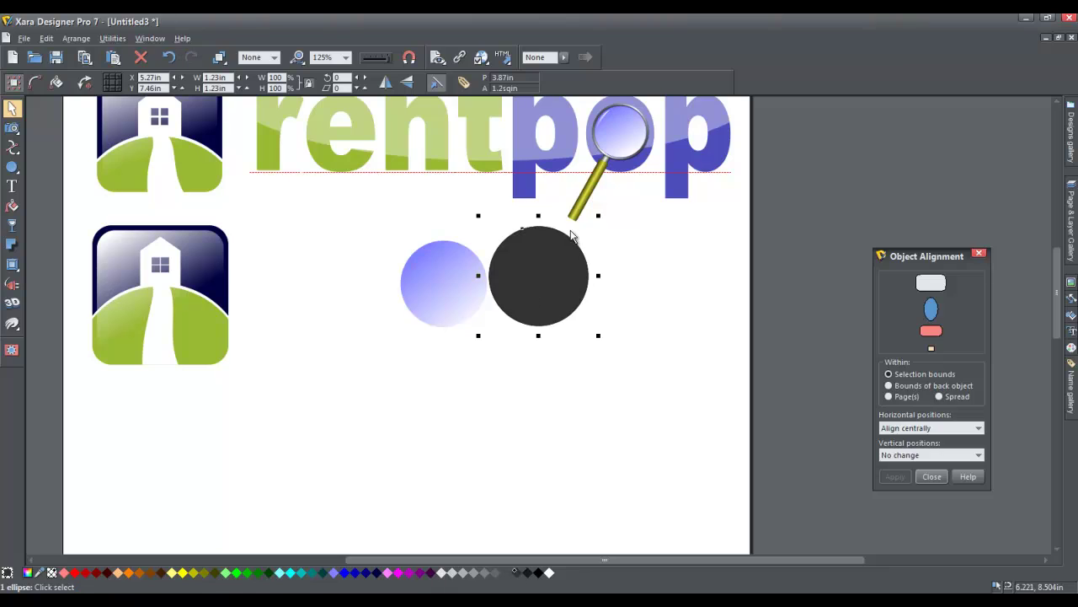
pyautogui.moveTo(598, 216); pyautogui.dragTo(590, 220)
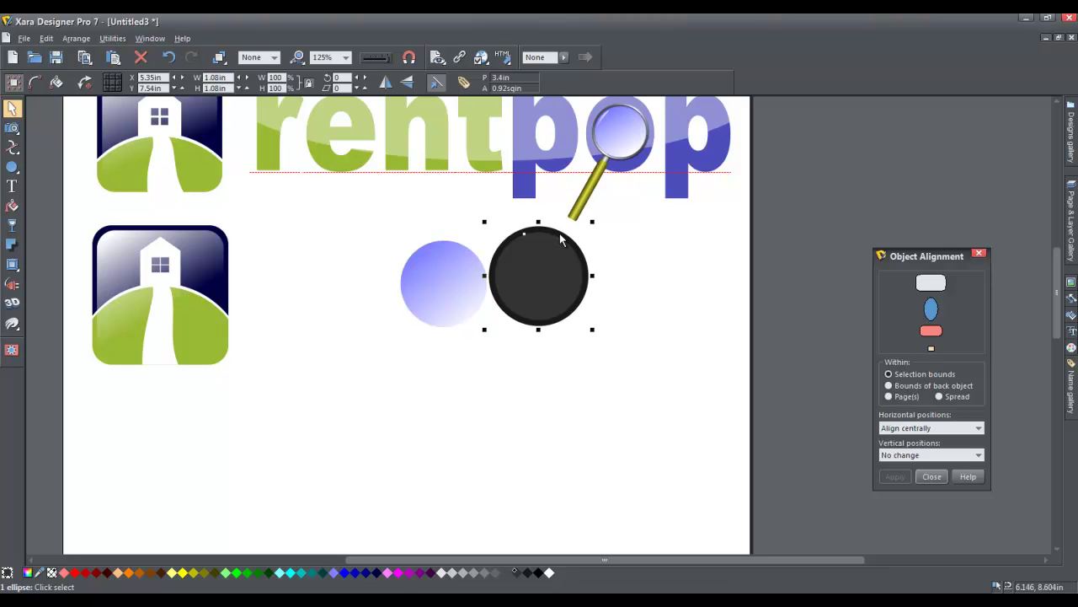
# - Cut the larger dark circle with the smaller one and delete the cut-out disc to leave a ring
pyautogui.keyDown('shift'); pyautogui.click(563, 236); pyautogui.keyUp('shift')
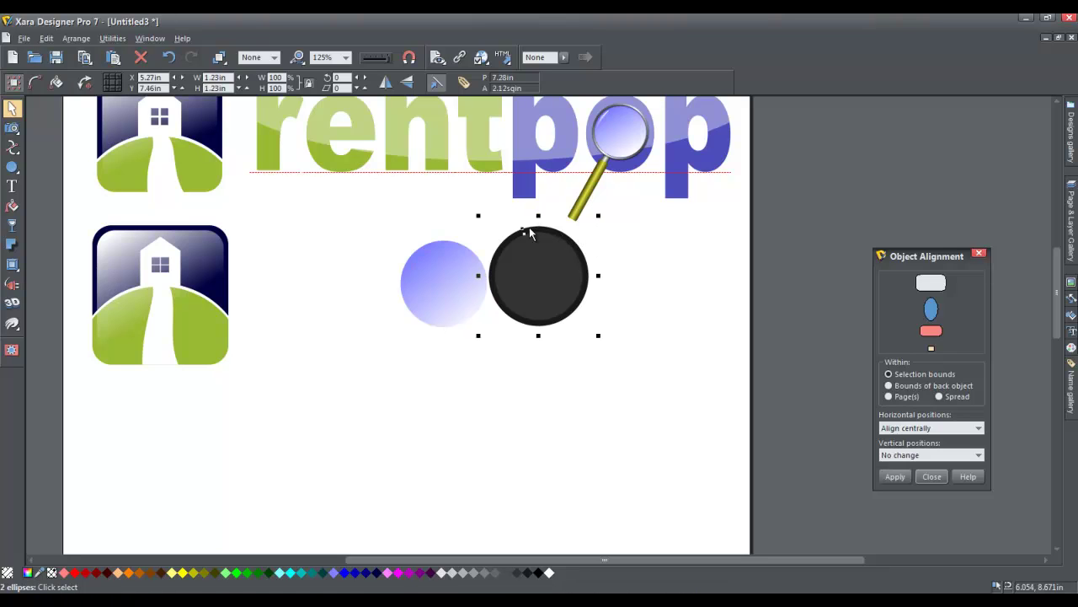
pyautogui.click(596, 316)
pyautogui.moveTo(559, 312); pyautogui.dragTo(660, 319)
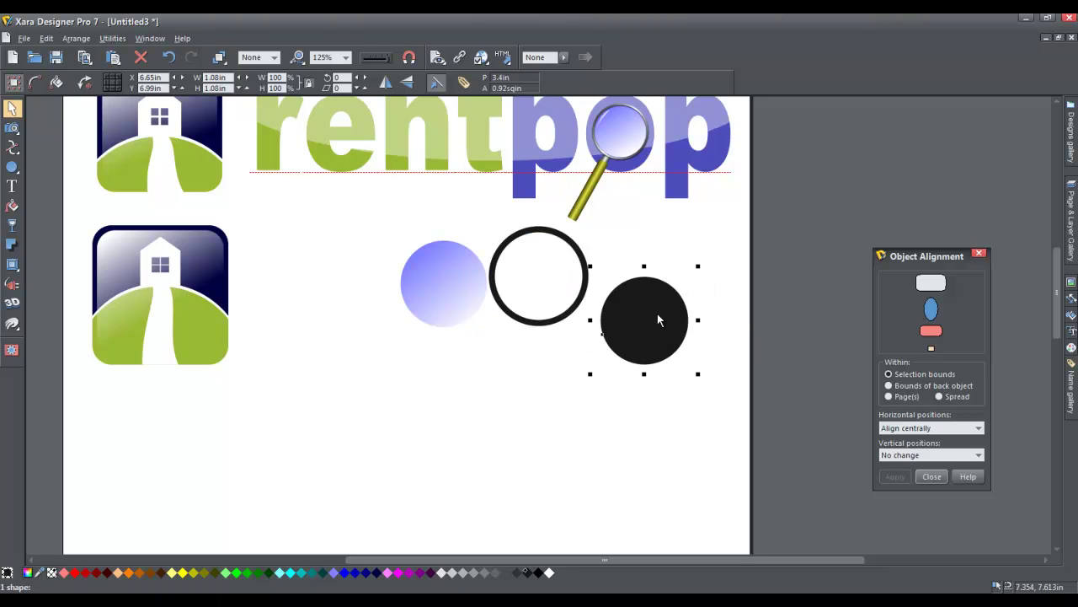
pyautogui.press('Delete')
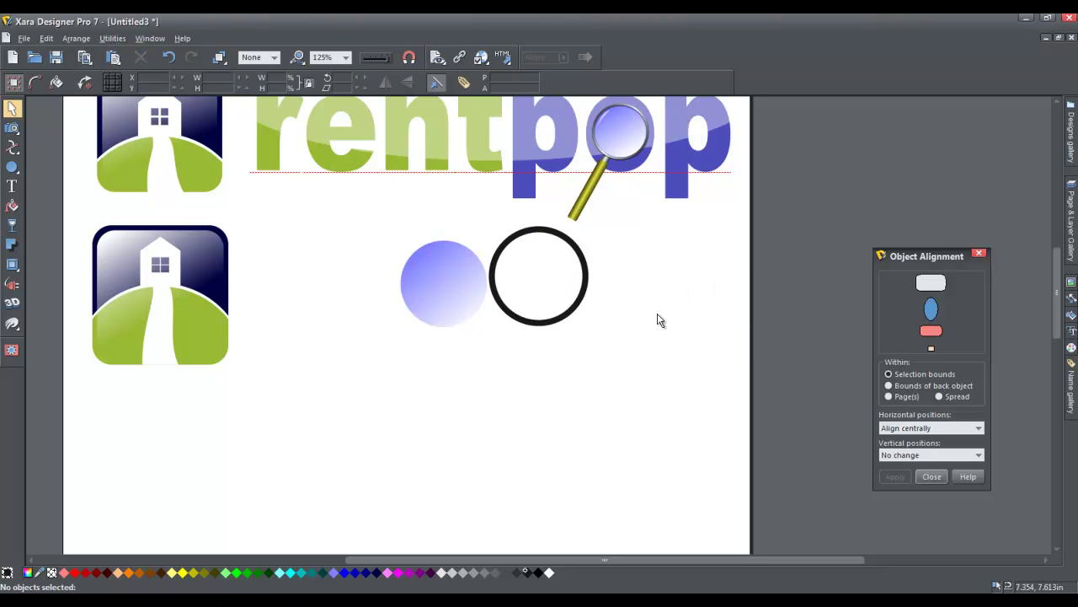
# - Align the ring and the gradient lens circle centrally, both horizontally and vertically
pyautogui.click(562, 240)
pyautogui.keyDown('shift'); pyautogui.click(432, 264); pyautogui.keyUp('shift')
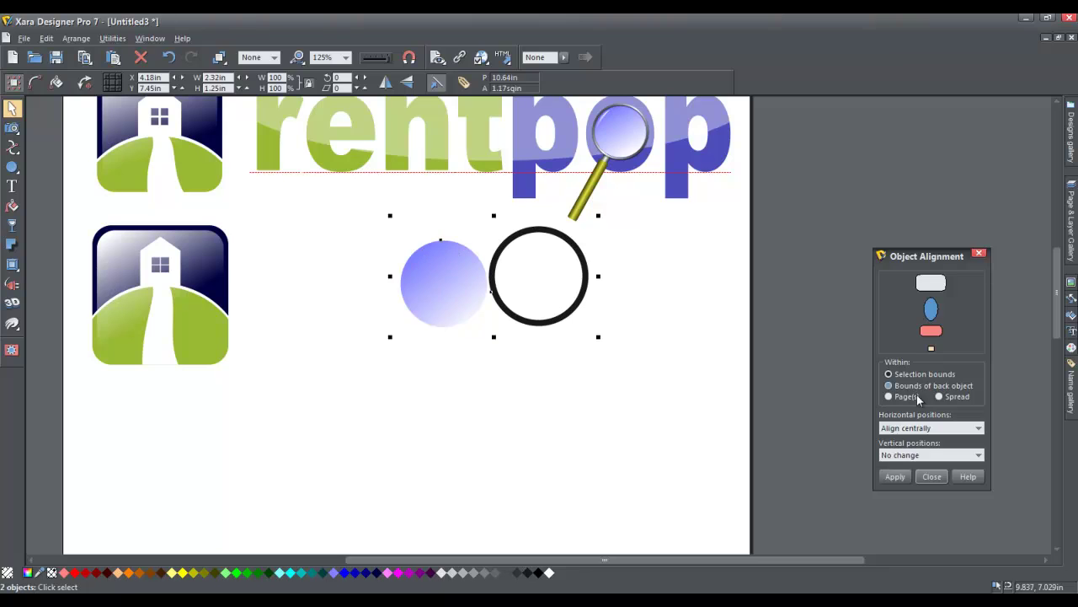
pyautogui.click(927, 455)
pyautogui.click(926, 481)
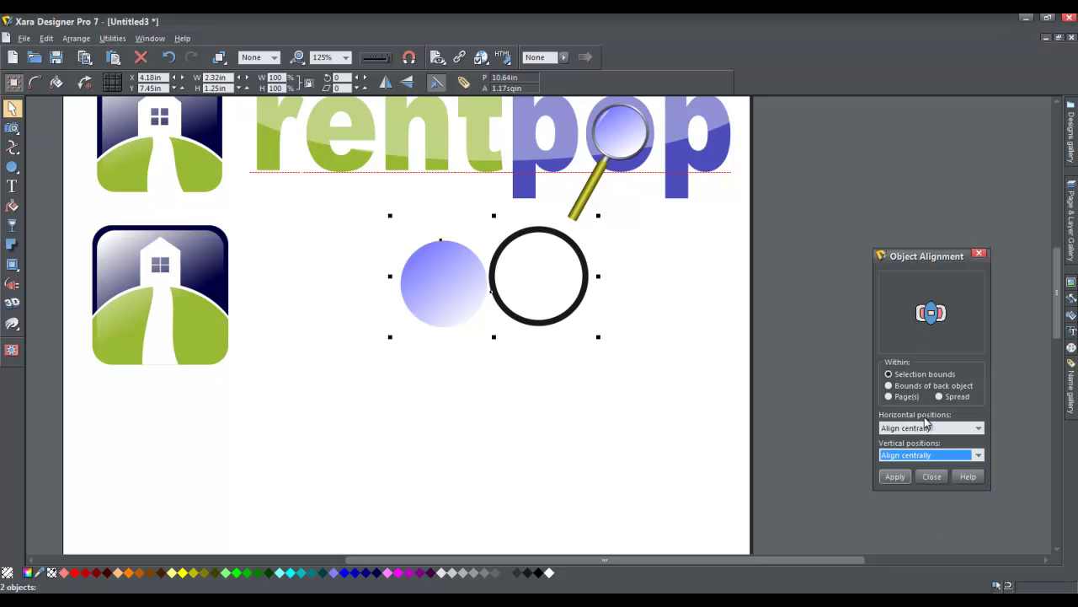
pyautogui.click(895, 476)
pyautogui.click(592, 302)
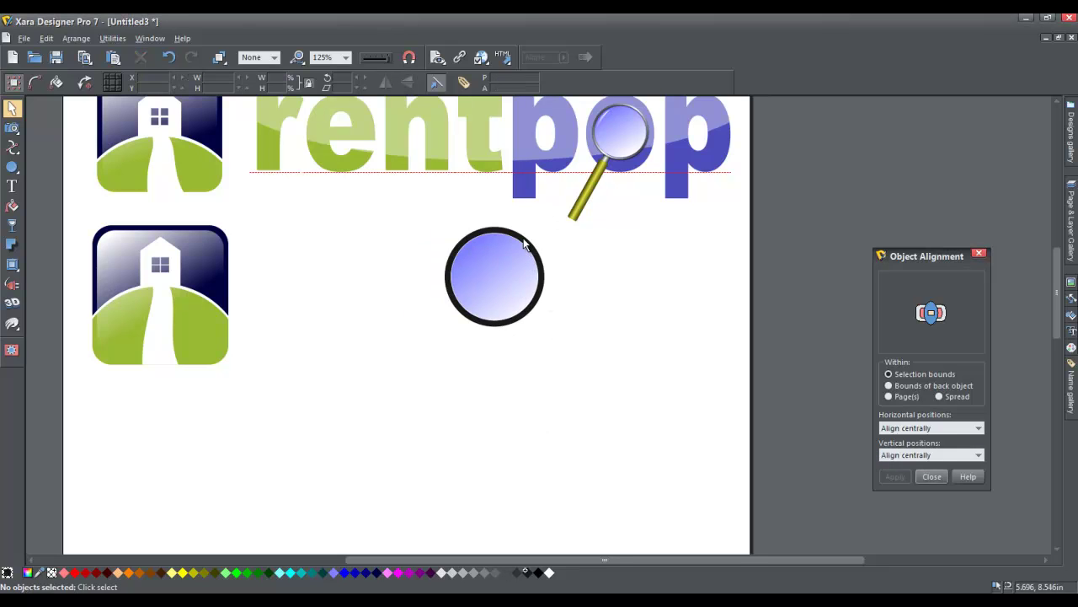
# - Shrink the ring slightly to 1.22 in across so it fits tightly around the lens
pyautogui.click(524, 244)
pyautogui.moveTo(557, 216)
pyautogui.mouseDown()
pyautogui.moveTo(547, 219)
pyautogui.moveTo(562, 202)
pyautogui.moveTo(542, 216)
pyautogui.mouseUp()
pyautogui.click(590, 284)
pyautogui.scroll(2, 521, 243)
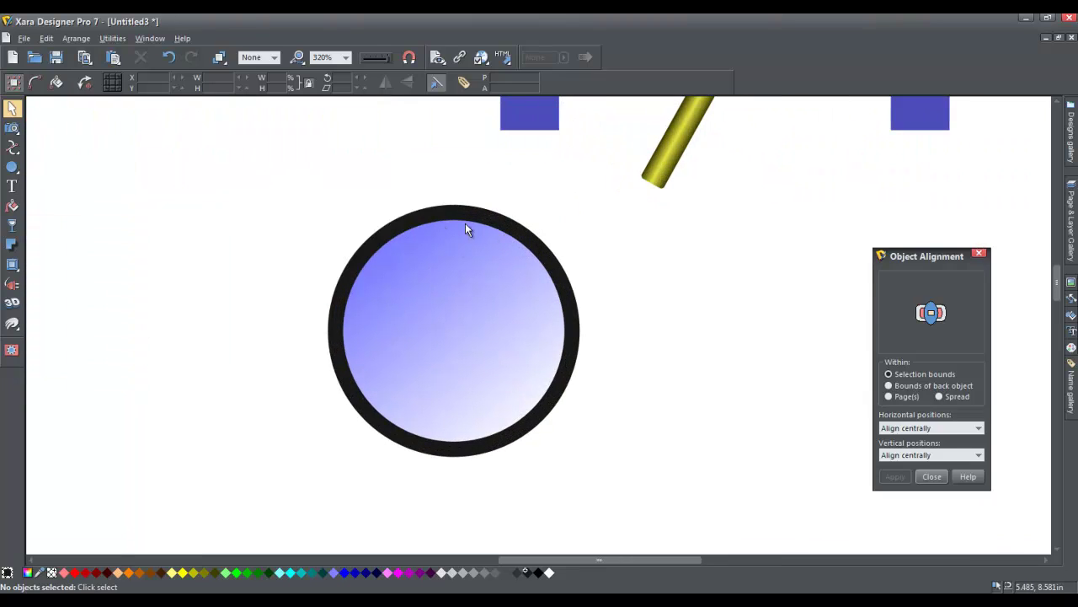
pyautogui.scroll(-2, 489, 333)
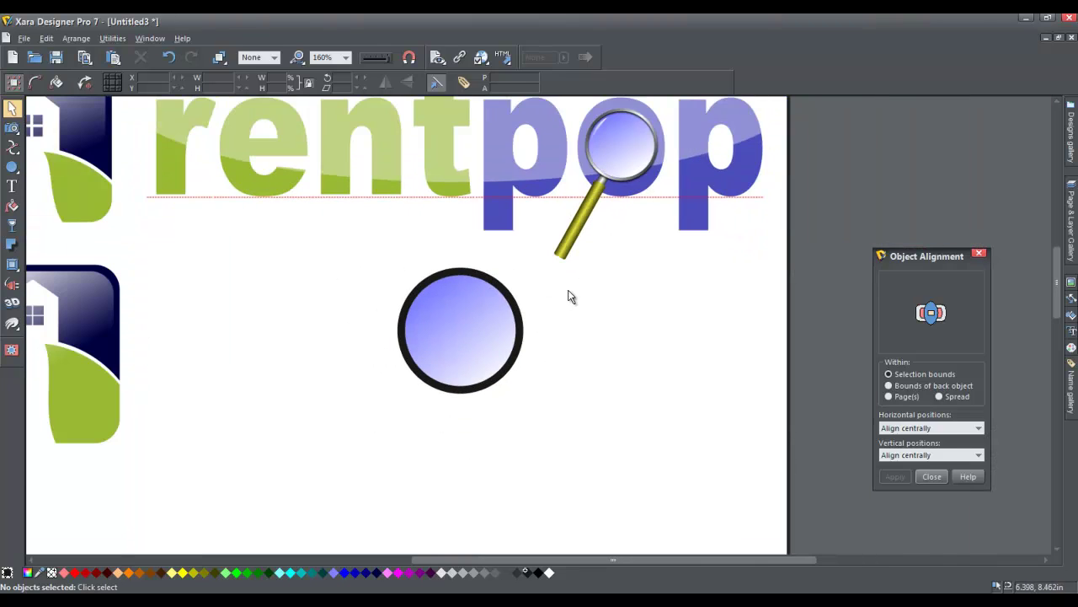
# - Give the ring a diagonal linear gradient with dark grey at both ends and white in the middle
pyautogui.click(480, 280)
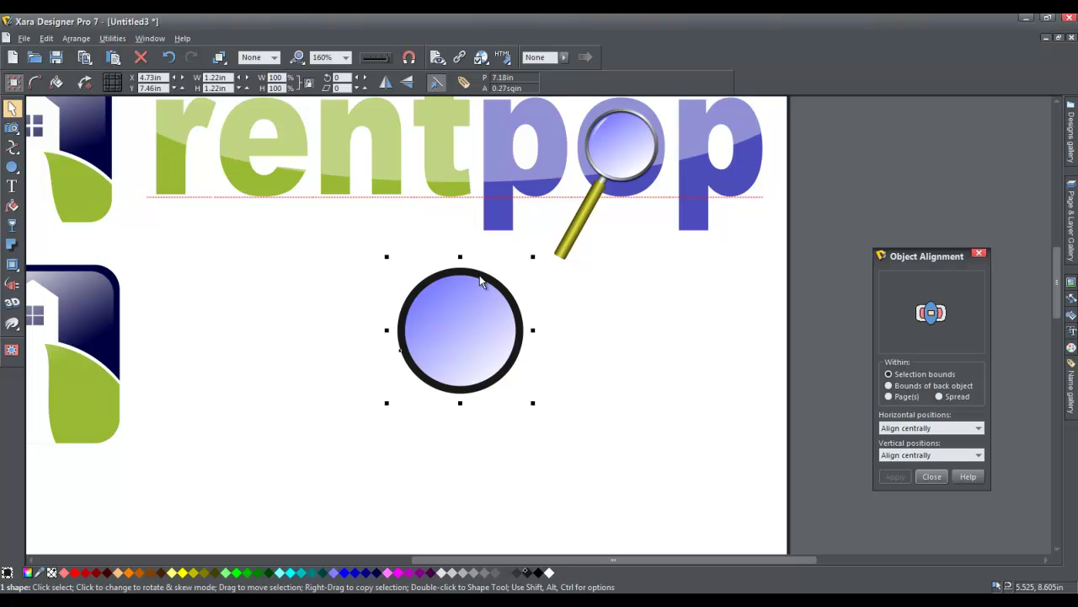
pyautogui.keyDown('shift'); pyautogui.click(522, 573); pyautogui.keyUp('shift')
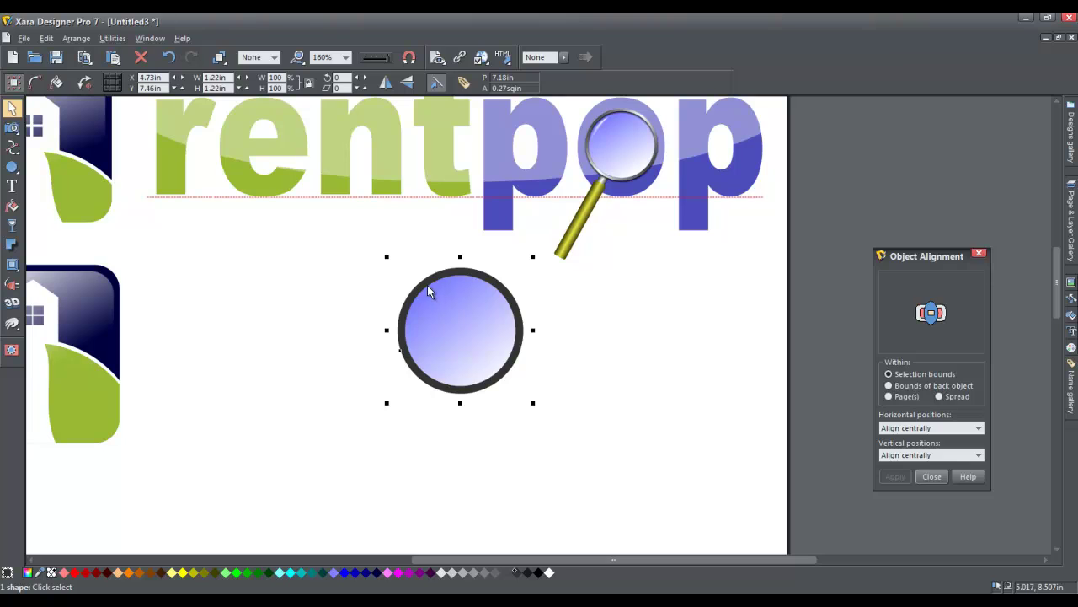
pyautogui.click(12, 205)
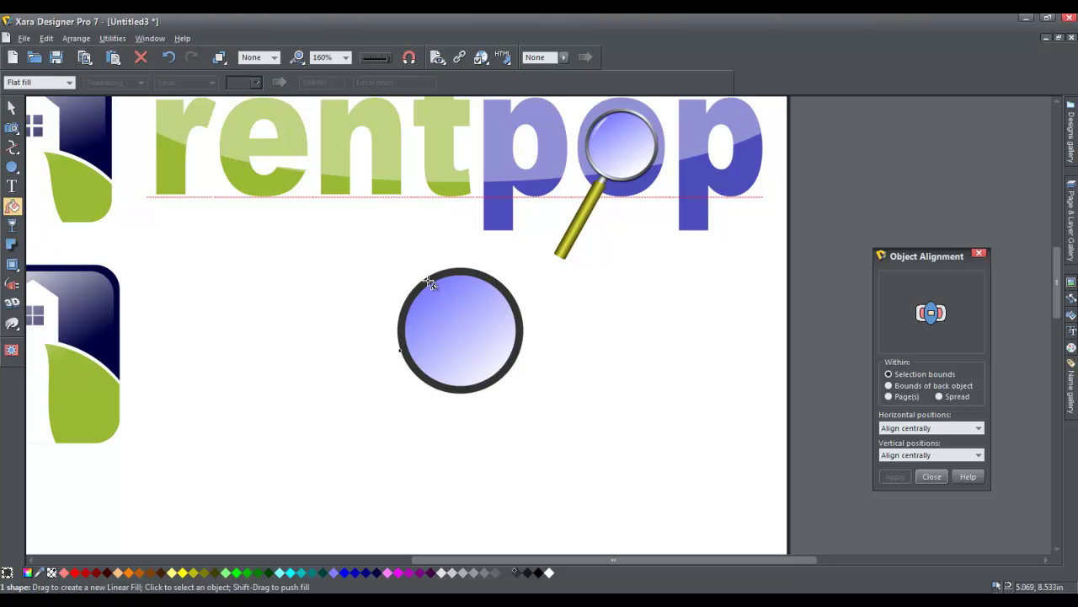
pyautogui.moveTo(427, 284); pyautogui.dragTo(506, 373)
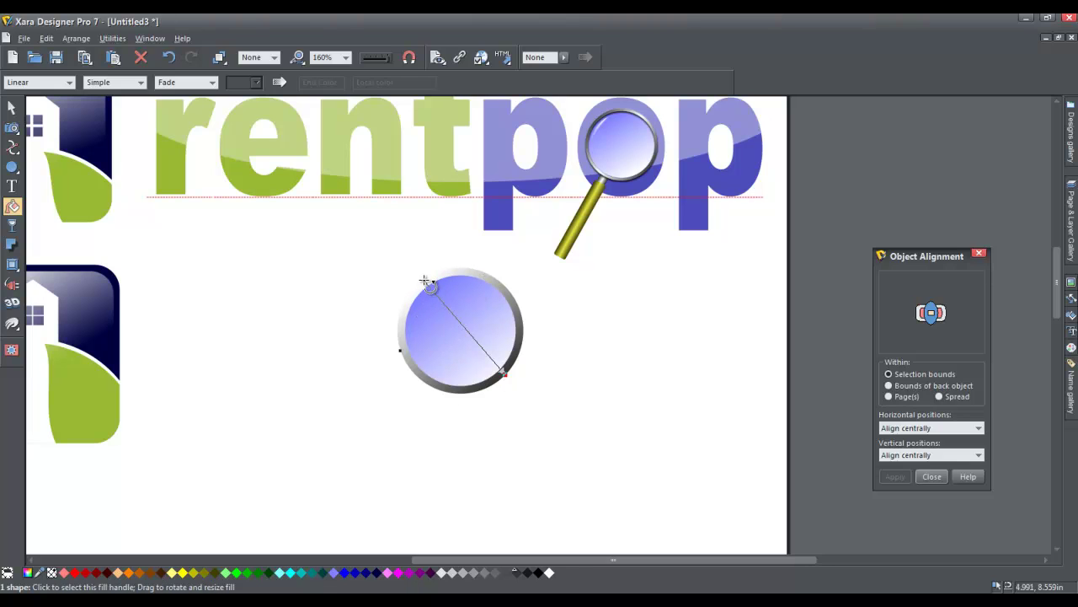
pyautogui.keyDown('shift'); pyautogui.click(518, 573); pyautogui.keyUp('shift')
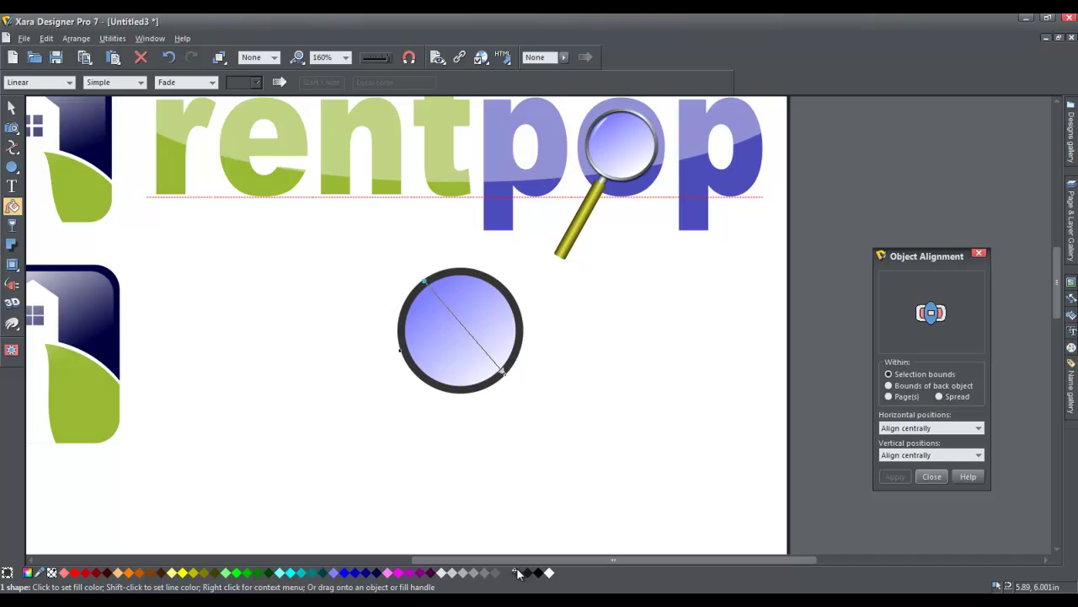
pyautogui.doubleClick(462, 325)
pyautogui.click(555, 574)
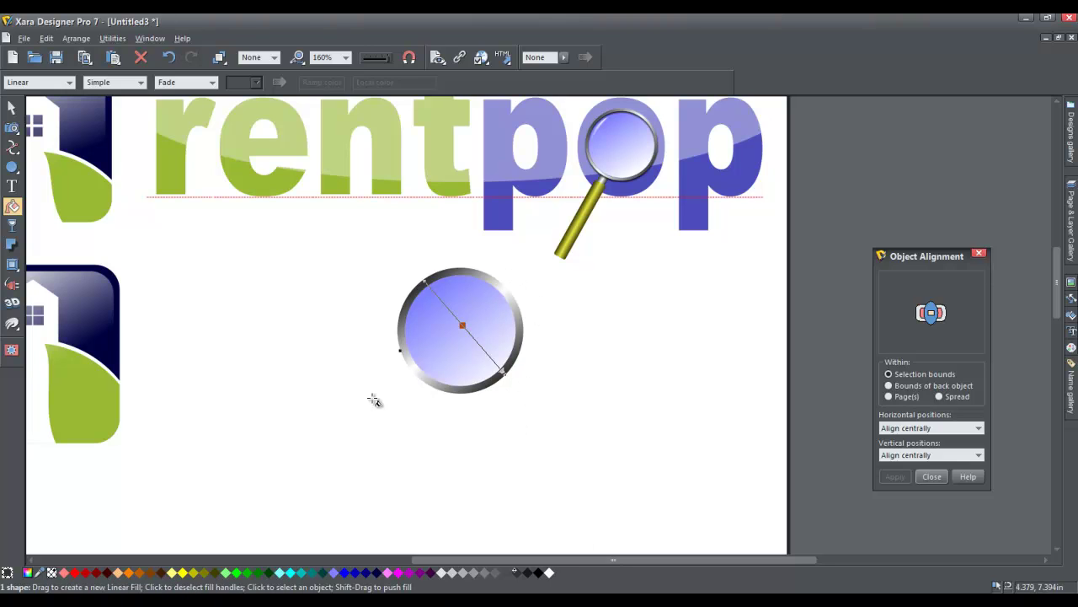
# - Shorten the ring's gradient and tilt it closer to horizontal, keeping it centred over the lens
pyautogui.moveTo(509, 376); pyautogui.dragTo(488, 359)
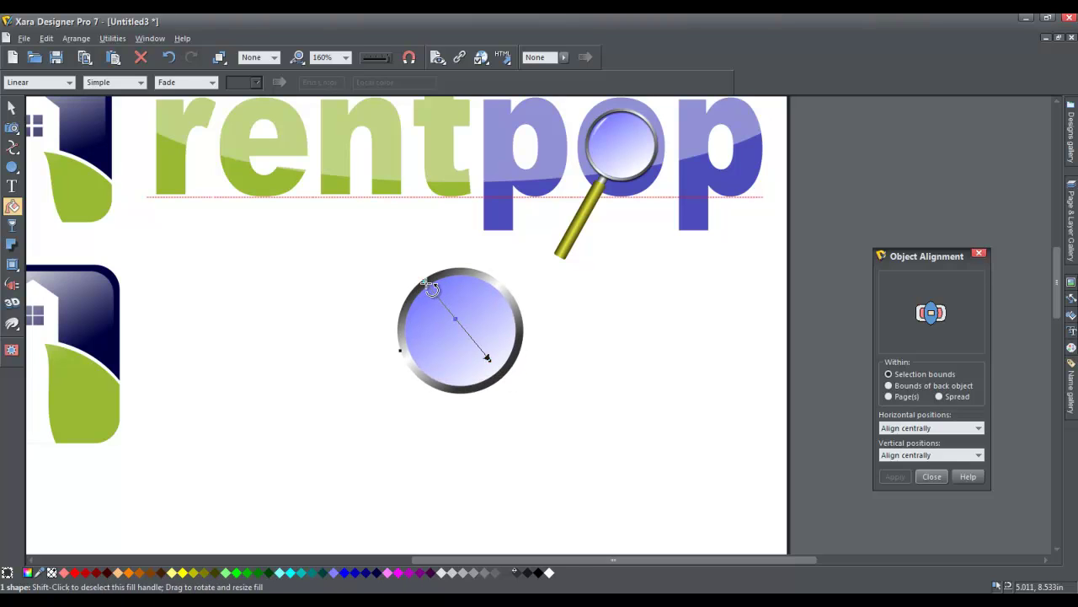
pyautogui.moveTo(431, 286); pyautogui.dragTo(435, 300)
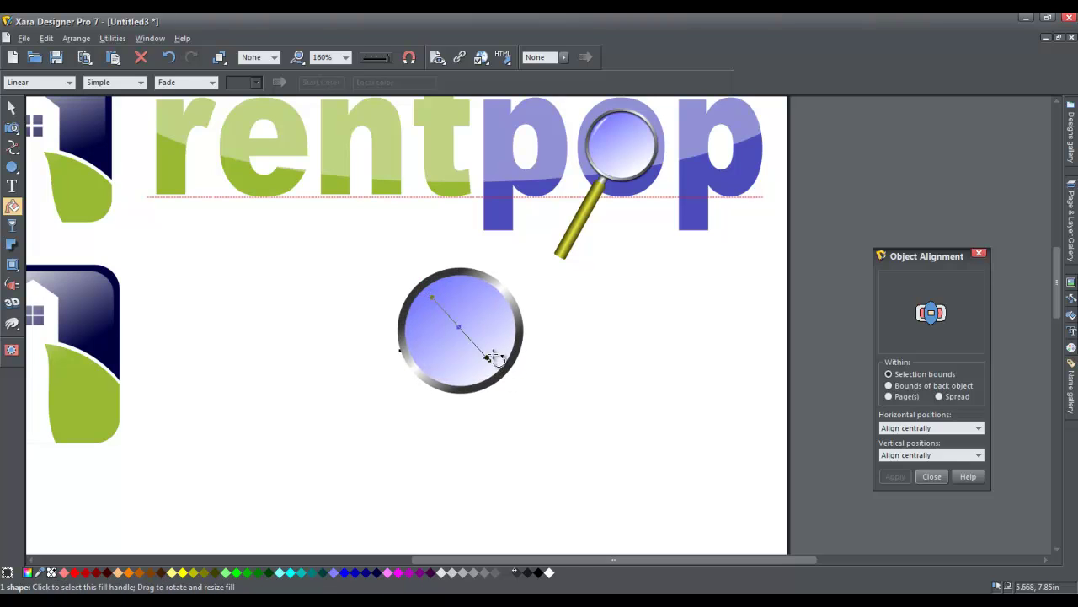
pyautogui.moveTo(463, 332); pyautogui.dragTo(492, 346)
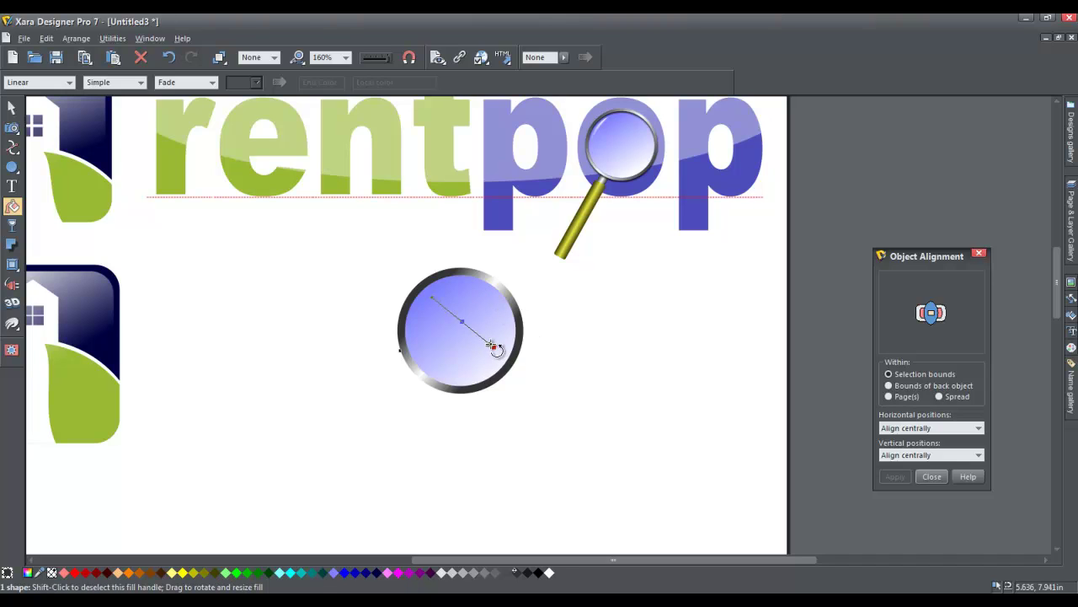
pyautogui.moveTo(494, 345); pyautogui.dragTo(495, 341)
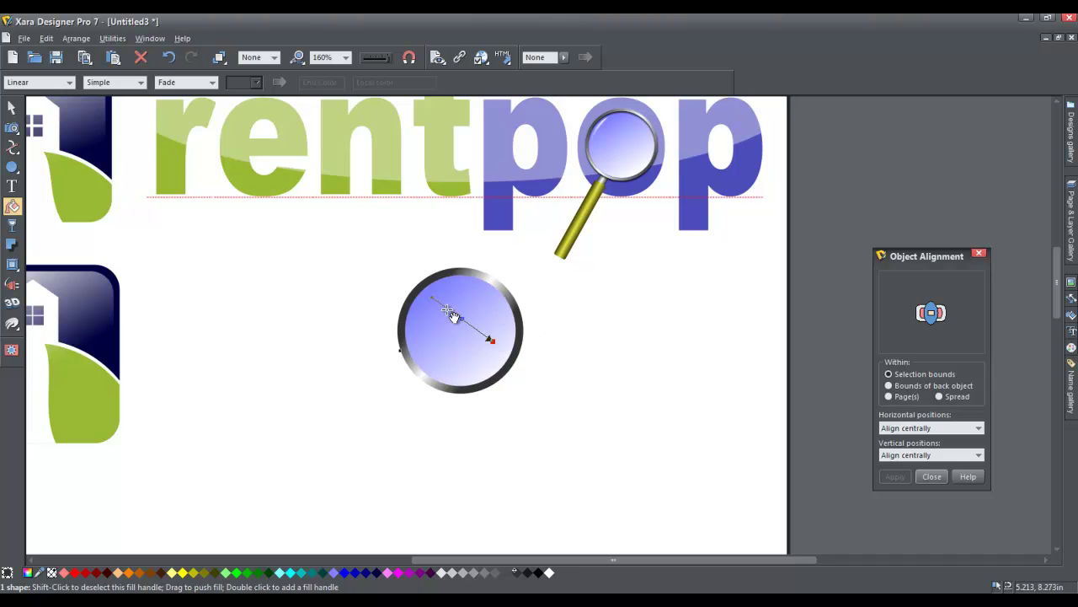
pyautogui.moveTo(443, 311); pyautogui.dragTo(446, 318)
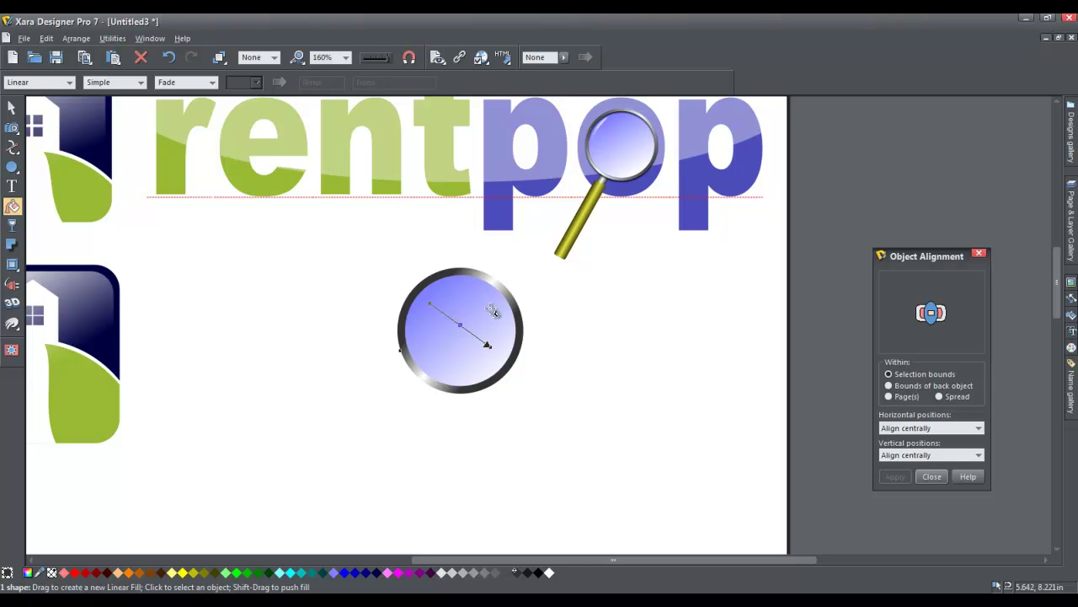
pyautogui.moveTo(488, 348); pyautogui.dragTo(491, 335)
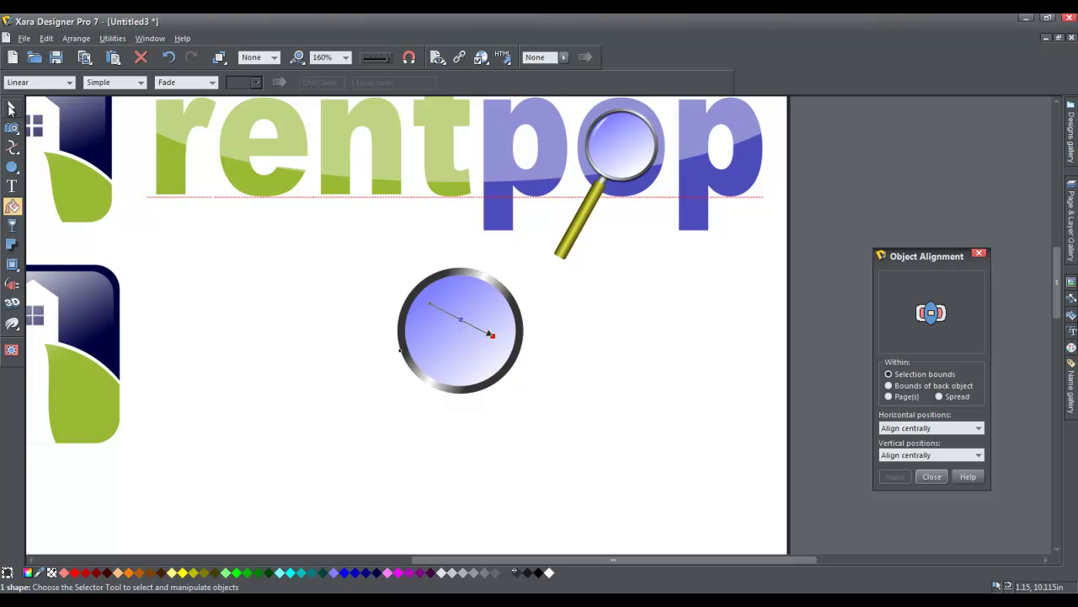
pyautogui.click(12, 108)
pyautogui.moveTo(11, 168)
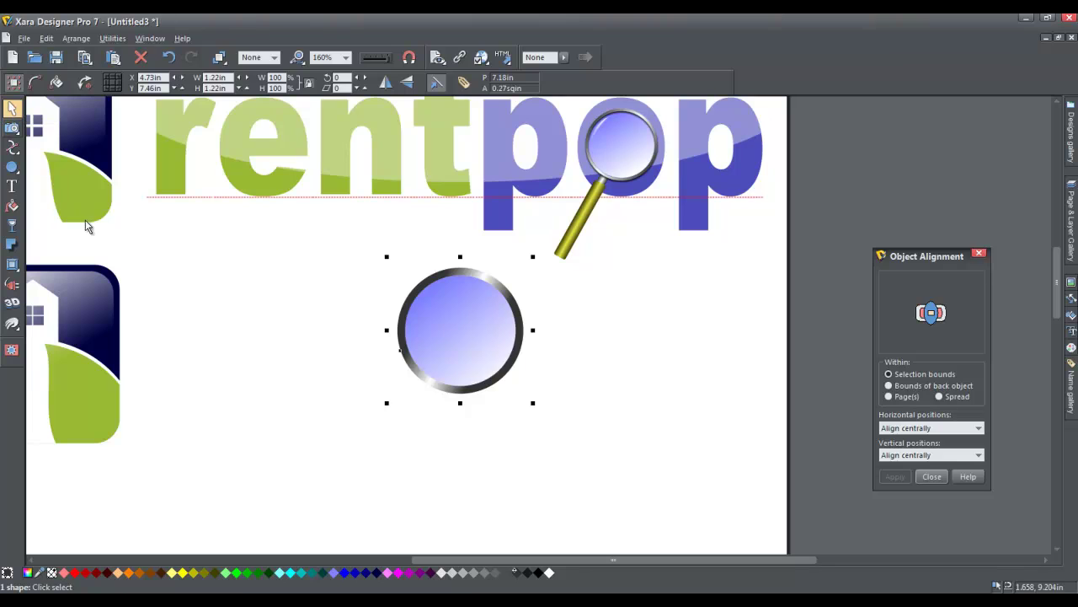
pyautogui.click(187, 229)
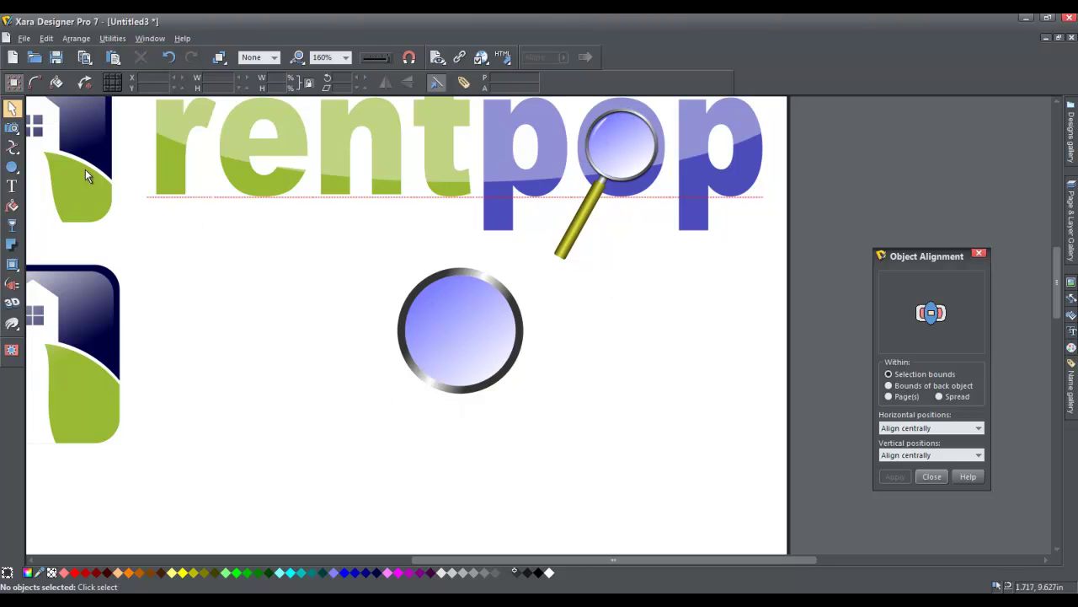
# - Add a wall shadow to the ring with 5% transparency, offset 1.41 pt horizontally and -2.06 pt vertically
pyautogui.click(12, 244)
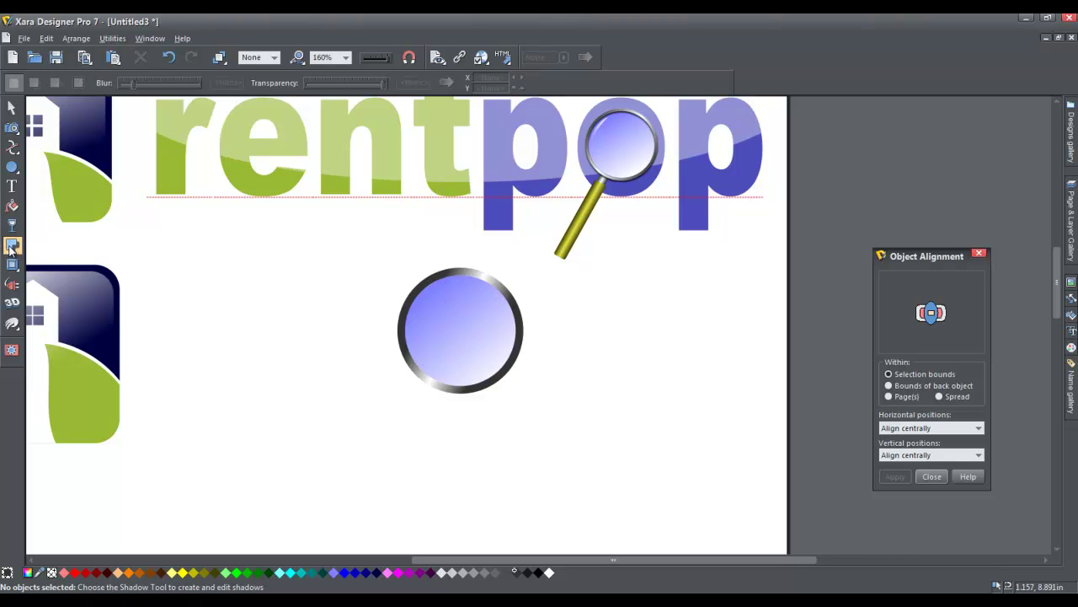
pyautogui.click(435, 277)
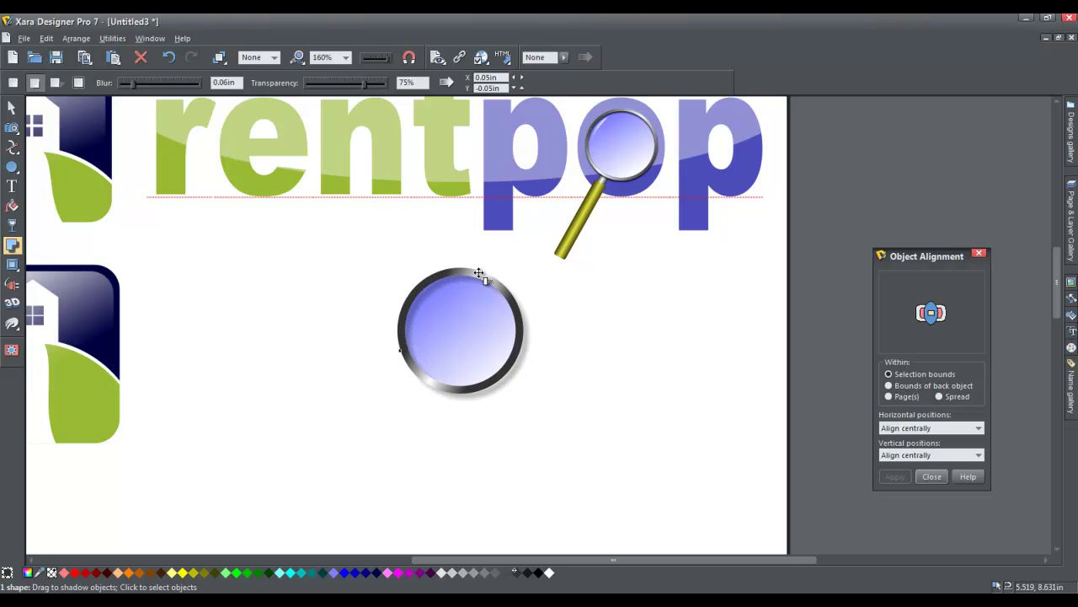
pyautogui.moveTo(427, 295)
pyautogui.mouseDown()
pyautogui.moveTo(448, 313)
pyautogui.moveTo(419, 282)
pyautogui.moveTo(390, 345)
pyautogui.moveTo(486, 318)
pyautogui.moveTo(429, 289)
pyautogui.mouseUp()
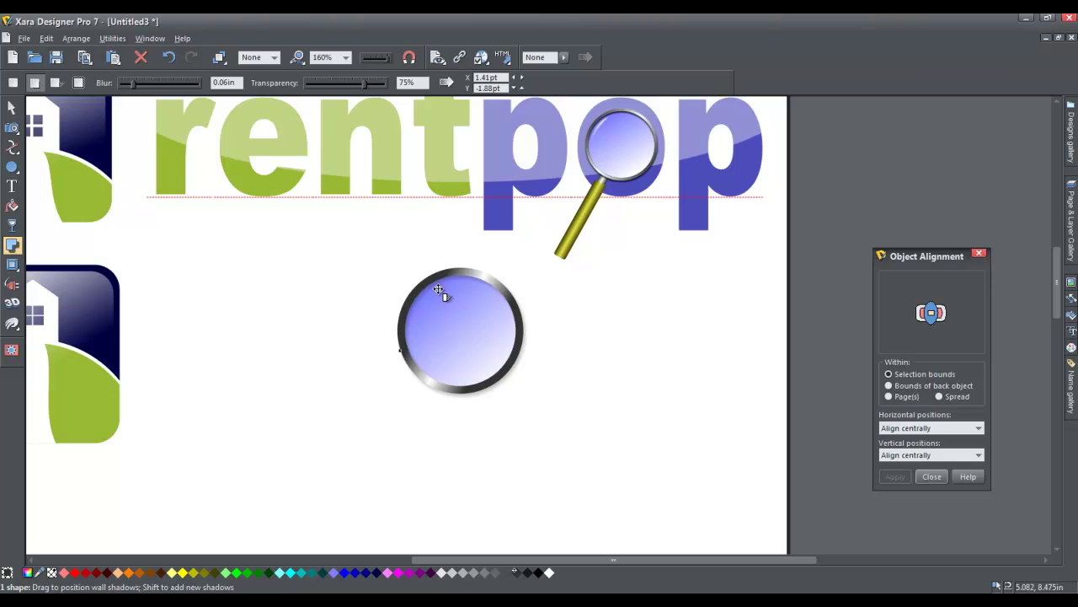
pyautogui.moveTo(365, 83); pyautogui.dragTo(311, 83)
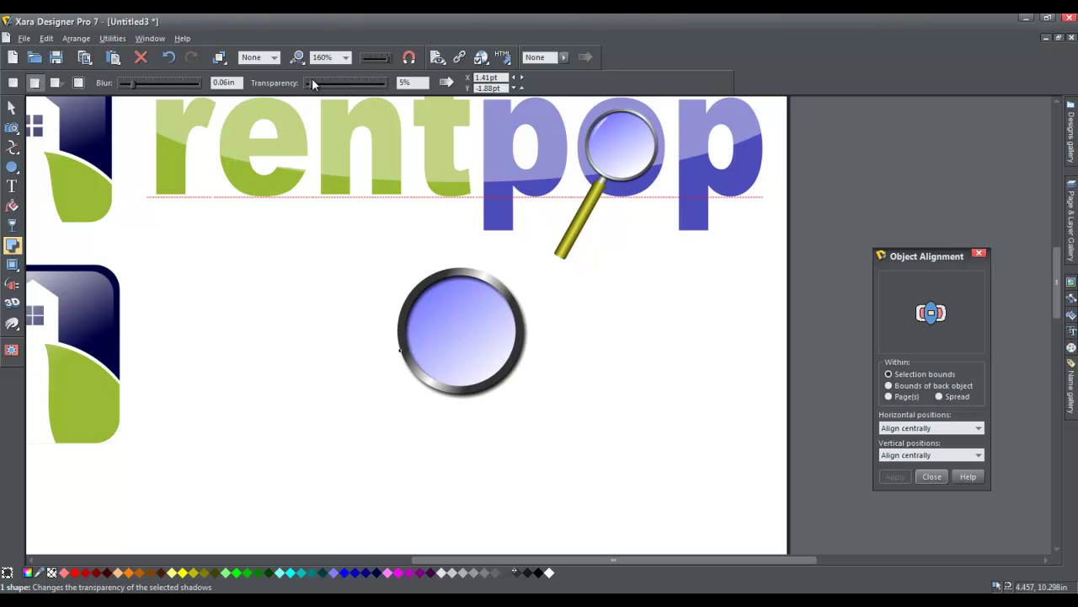
pyautogui.moveTo(460, 274)
pyautogui.mouseDown()
pyautogui.moveTo(457, 298)
pyautogui.moveTo(556, 325)
pyautogui.moveTo(445, 278)
pyautogui.mouseUp()
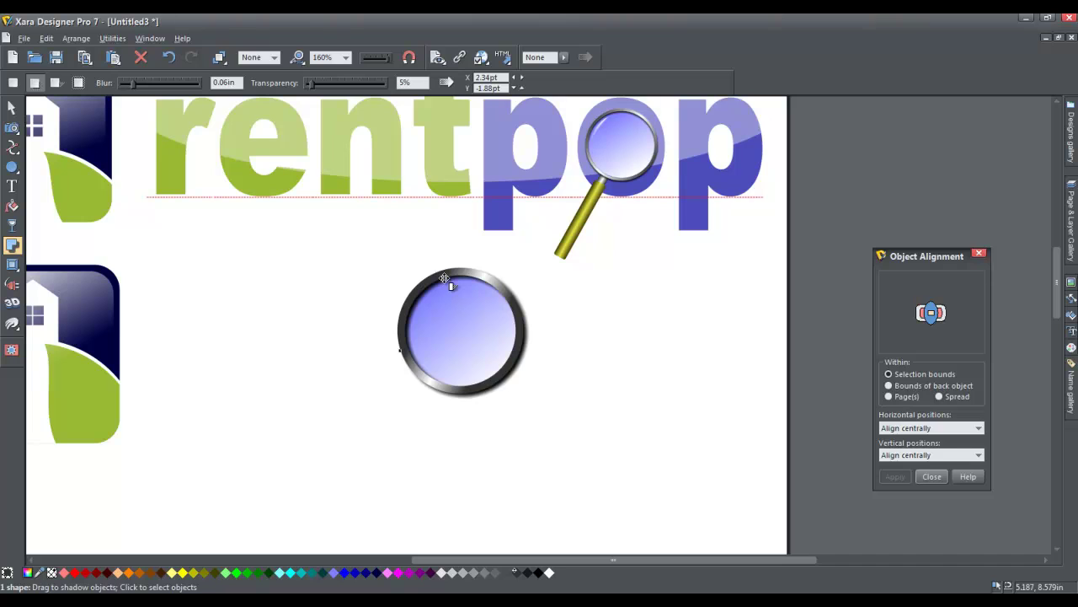
pyautogui.scroll(3, 457, 328)
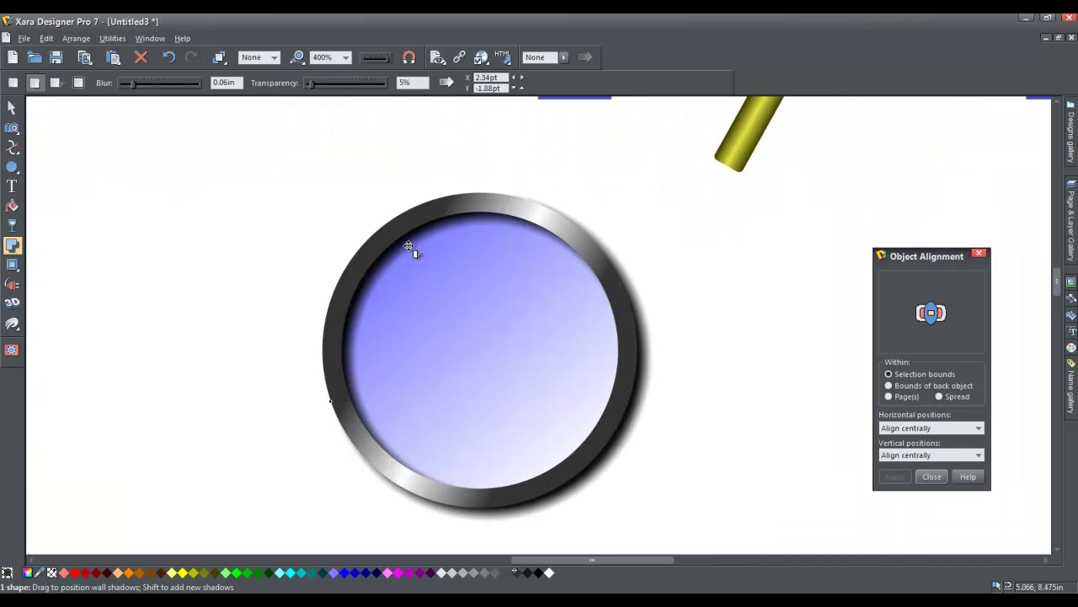
pyautogui.moveTo(409, 246); pyautogui.dragTo(405, 247)
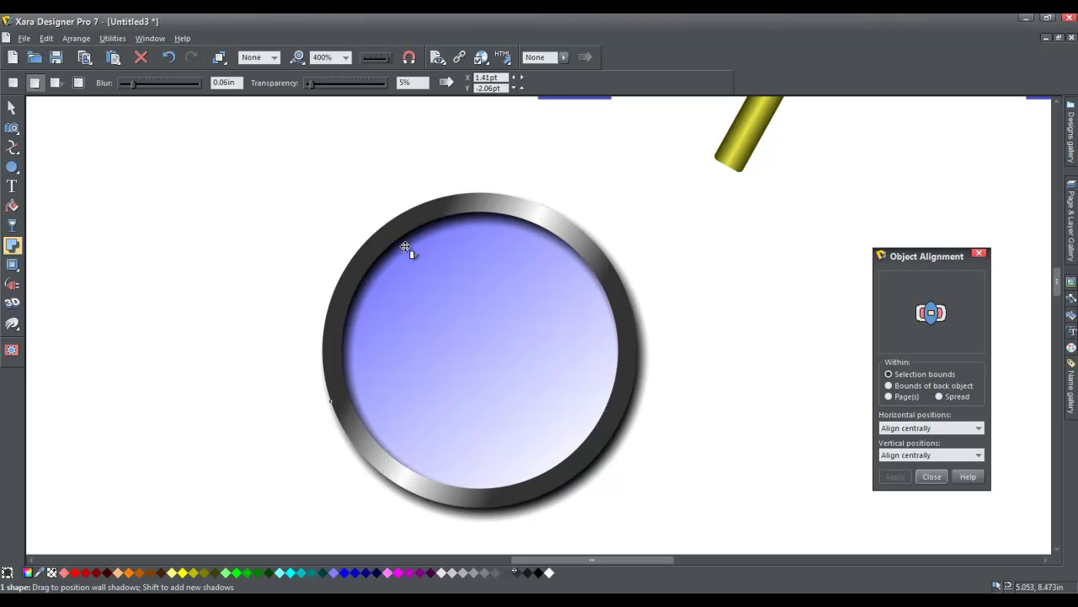
# - Give the metallic ring a narrow flat bevel and adjust the bevel's light direction
pyautogui.click(12, 108)
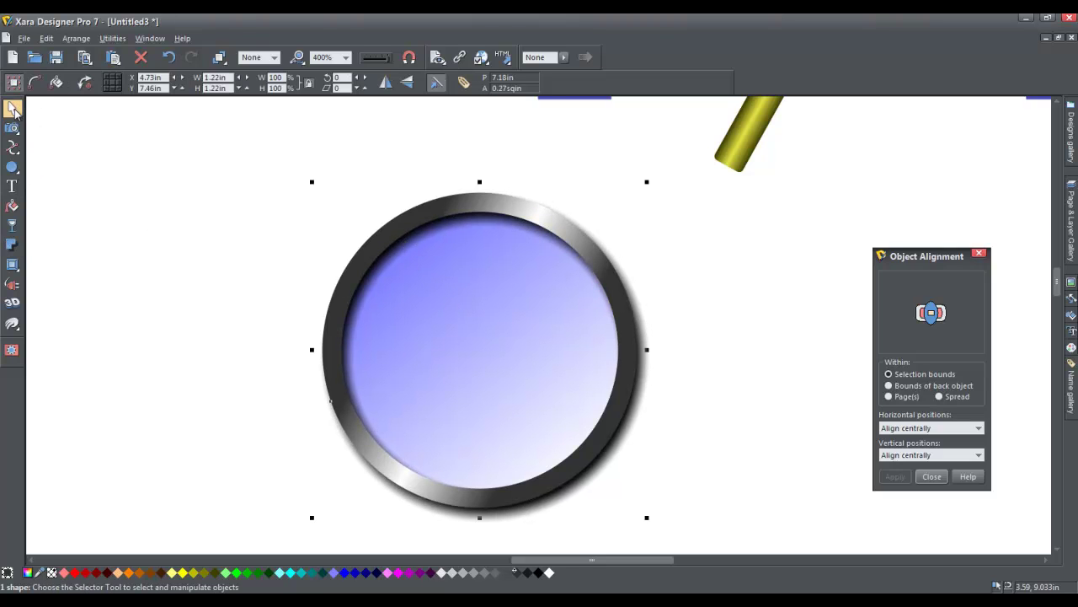
pyautogui.scroll(-2, 301, 290)
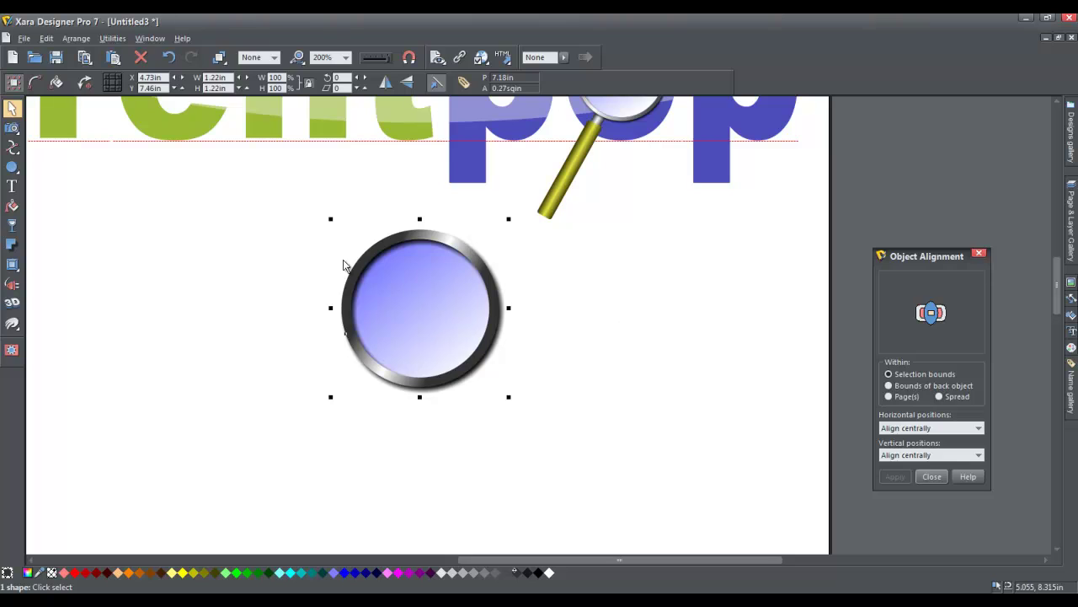
pyautogui.click(381, 235)
pyautogui.scroll(1, 381, 235)
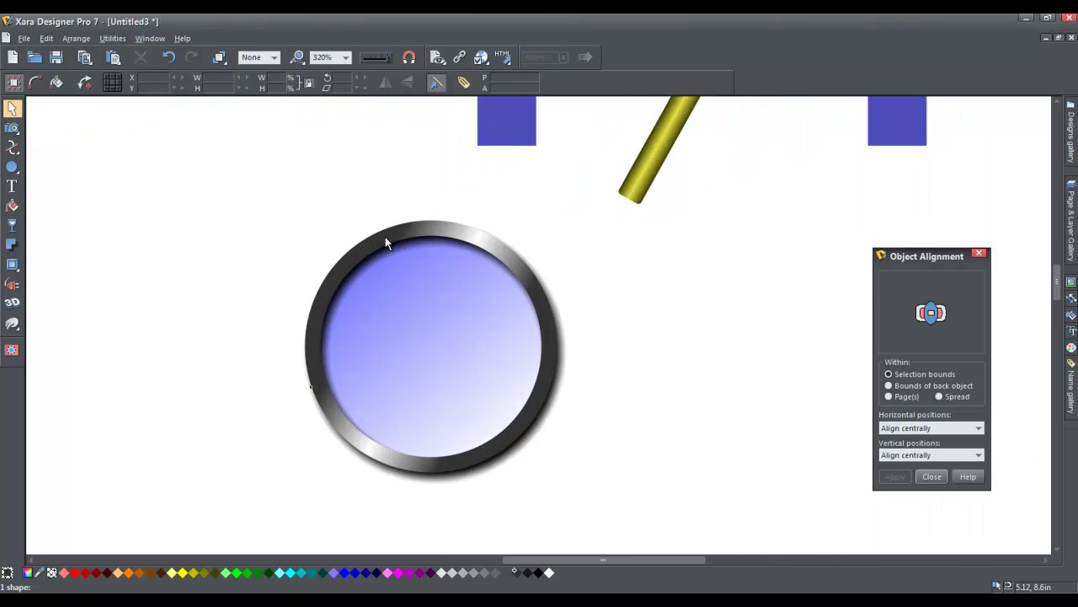
pyautogui.click(384, 235)
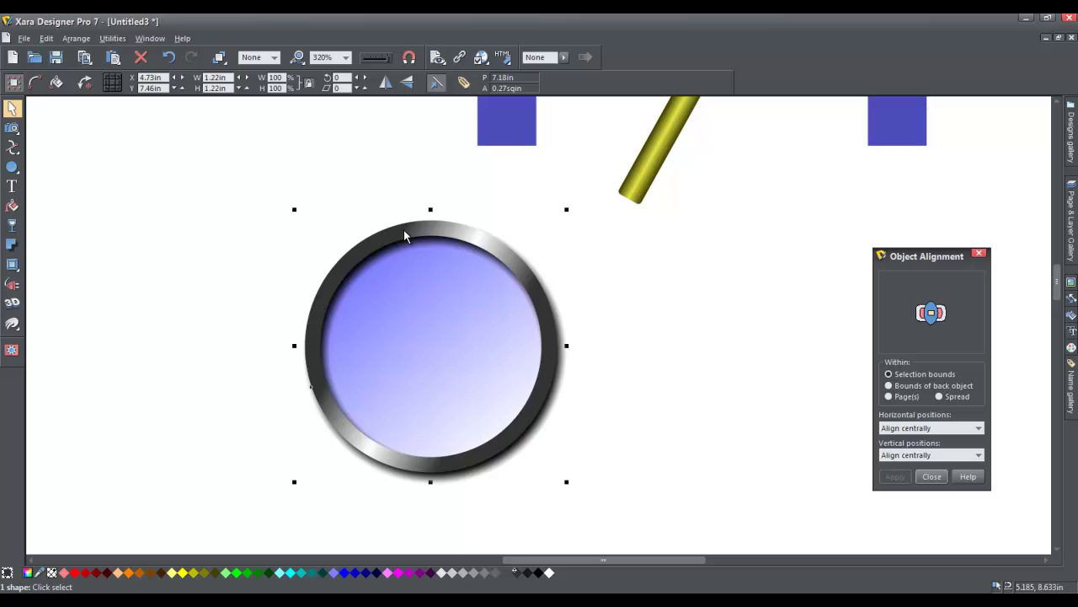
pyautogui.moveTo(13, 265)
pyautogui.click(47, 267)
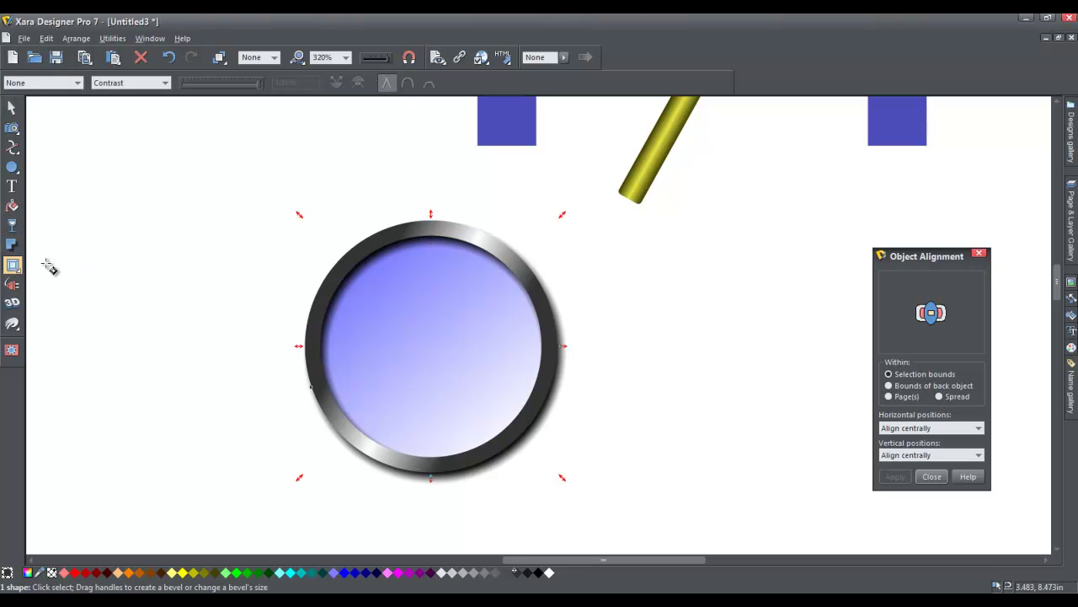
pyautogui.moveTo(432, 215); pyautogui.dragTo(434, 219)
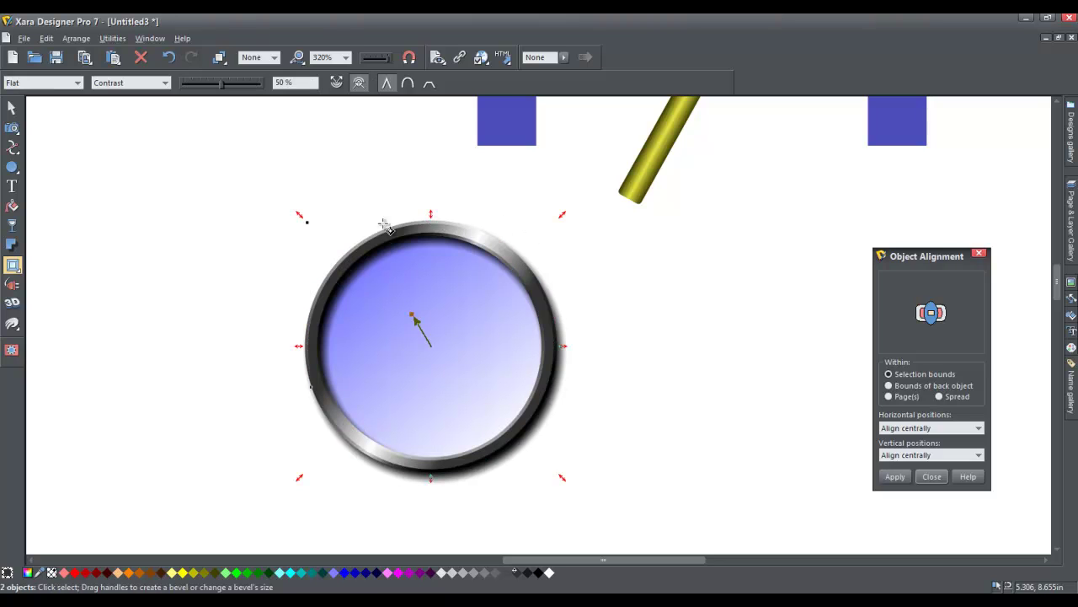
pyautogui.moveTo(414, 319)
pyautogui.mouseDown()
pyautogui.moveTo(440, 331)
pyautogui.moveTo(429, 405)
pyautogui.moveTo(414, 315)
pyautogui.moveTo(423, 404)
pyautogui.moveTo(372, 297)
pyautogui.moveTo(407, 294)
pyautogui.mouseUp()
pyautogui.click(12, 108)
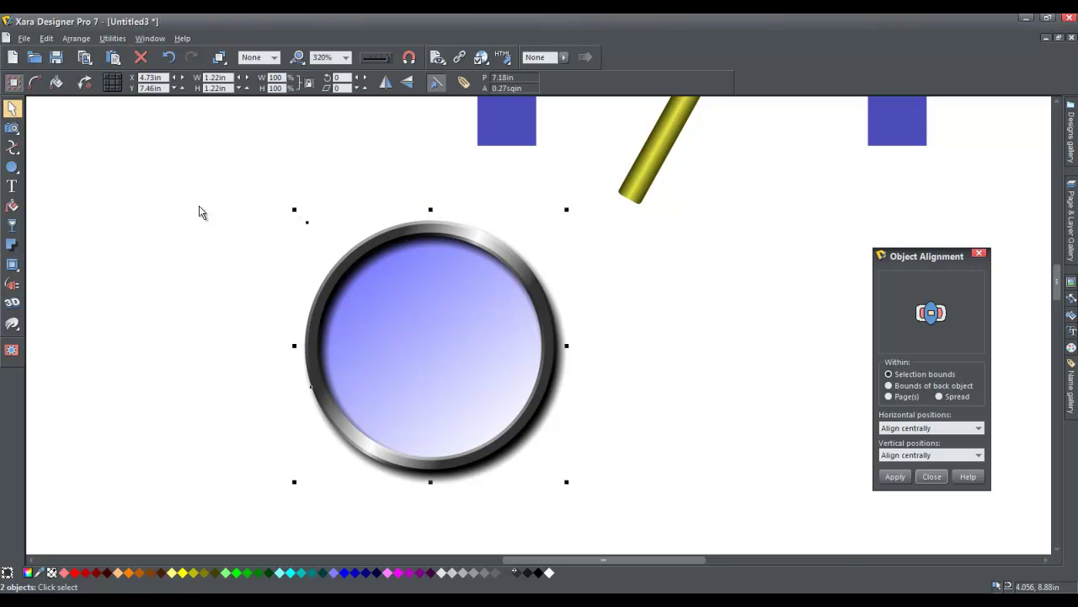
pyautogui.click(227, 236)
# - Draw a rounded square about 0.63 in across between the new house icon and the lens, filled with solid dark grey
pyautogui.scroll(-1, 329, 240)
pyautogui.scroll(-1, 385, 262)
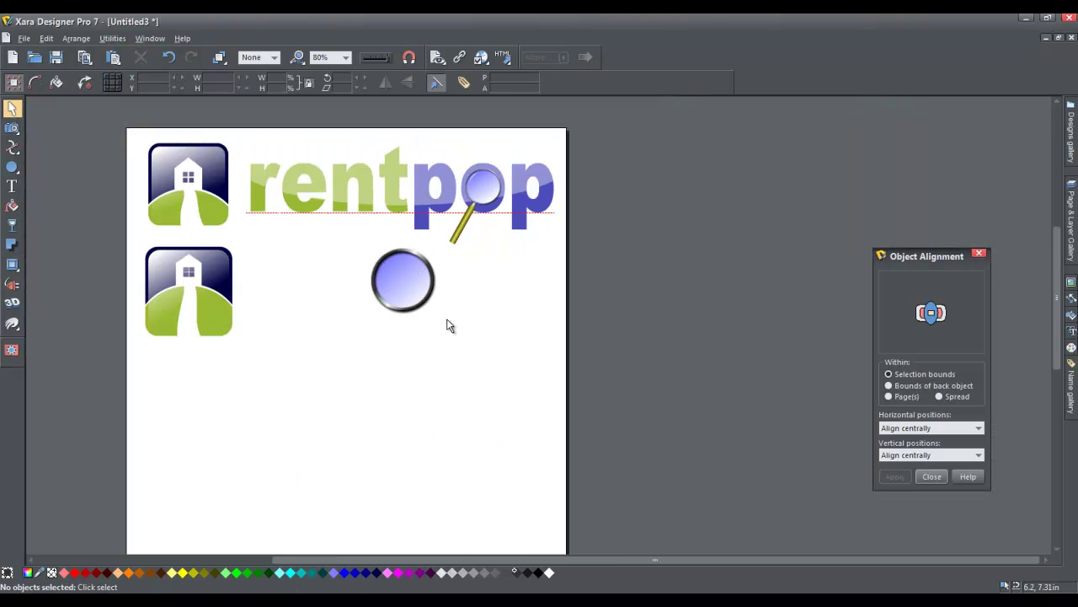
pyautogui.scroll(1, 443, 333)
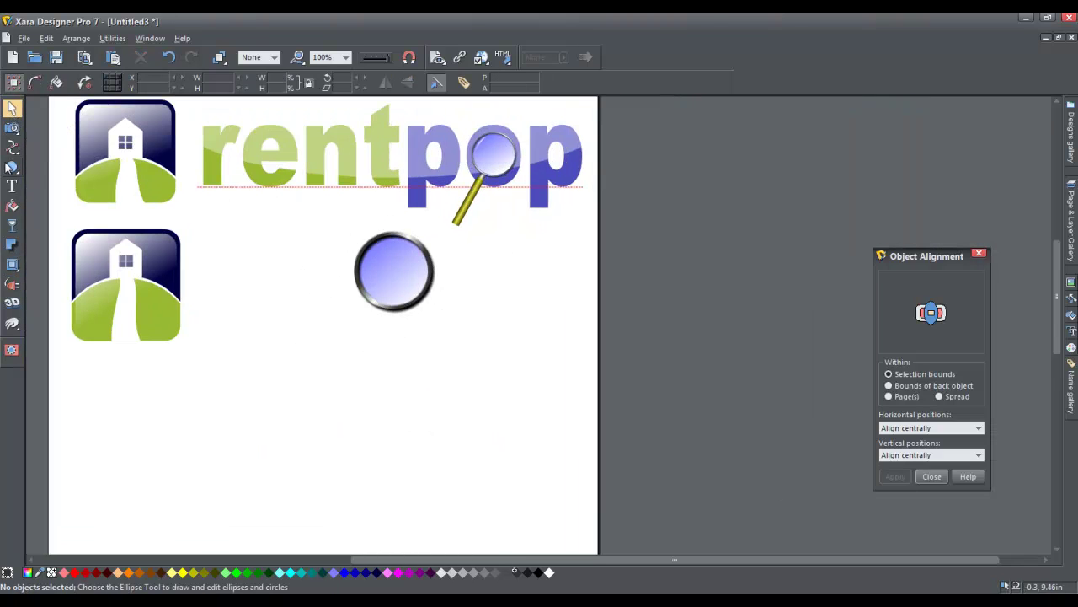
pyautogui.click(37, 168)
pyautogui.moveTo(296, 301); pyautogui.dragTo(287, 331)
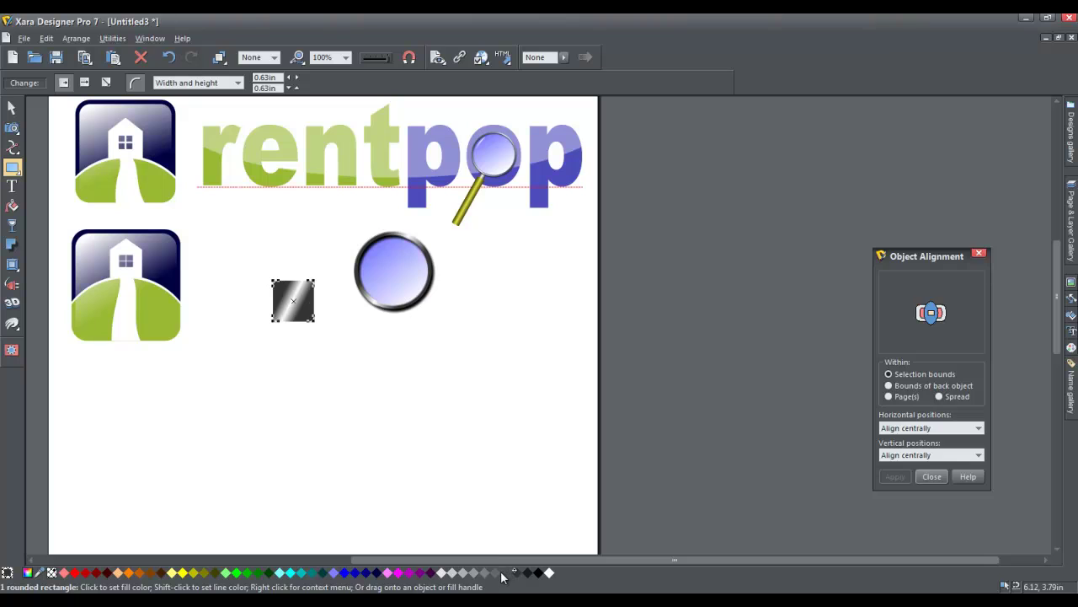
pyautogui.click(502, 573)
# - Shrink the grey square to about 0.23 by 0.26 in and set its corner curvature to 0.33
pyautogui.click(11, 108)
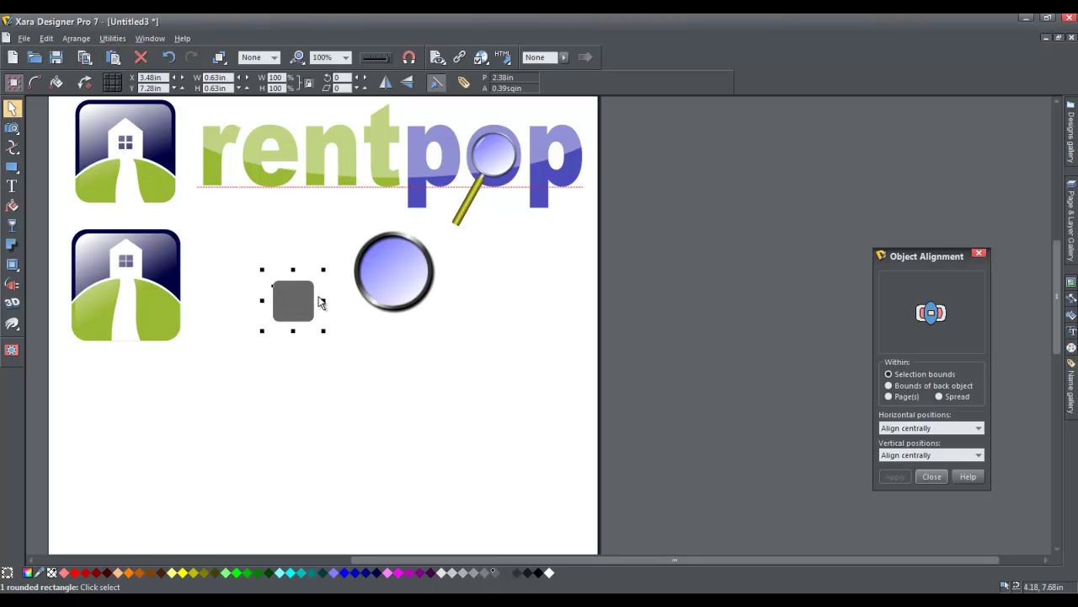
pyautogui.moveTo(326, 300); pyautogui.dragTo(280, 293)
pyautogui.click(11, 167)
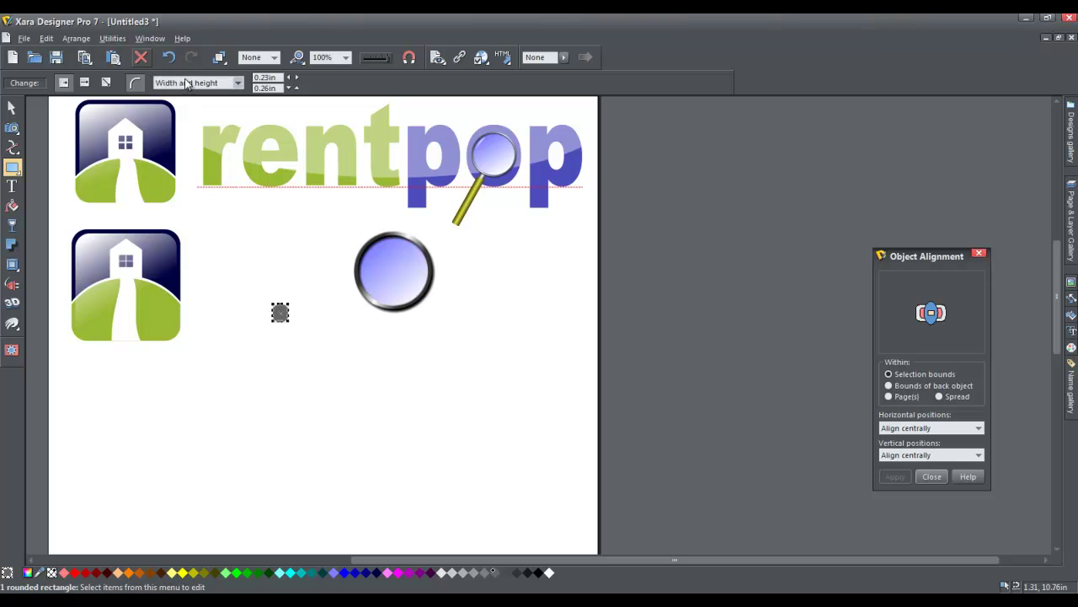
pyautogui.click(238, 83)
pyautogui.click(185, 102)
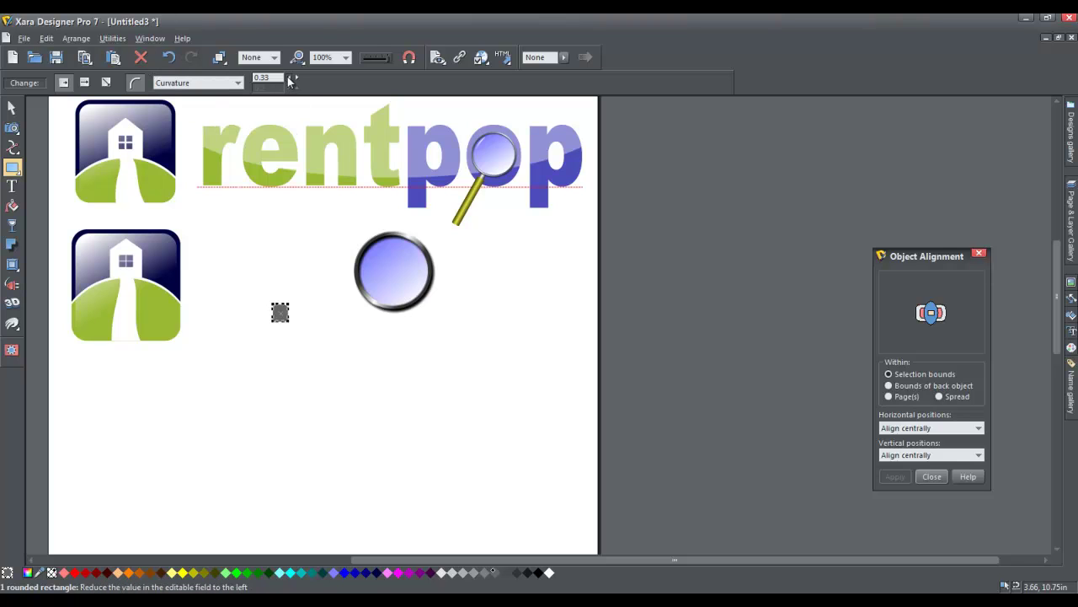
# - Move the small grey rectangle beside the ring's lower-left edge as the connector for the handle
pyautogui.click(15, 108)
pyautogui.moveTo(281, 316); pyautogui.dragTo(388, 313)
pyautogui.click(357, 317)
pyautogui.hotkey('ctrl', 'z')
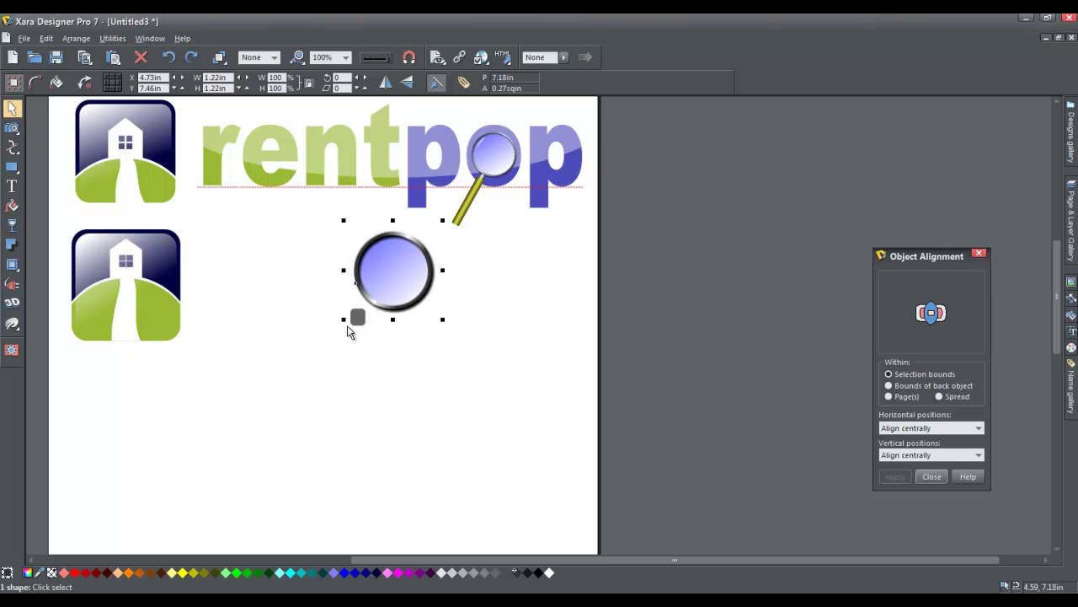
pyautogui.doubleClick(357, 316)
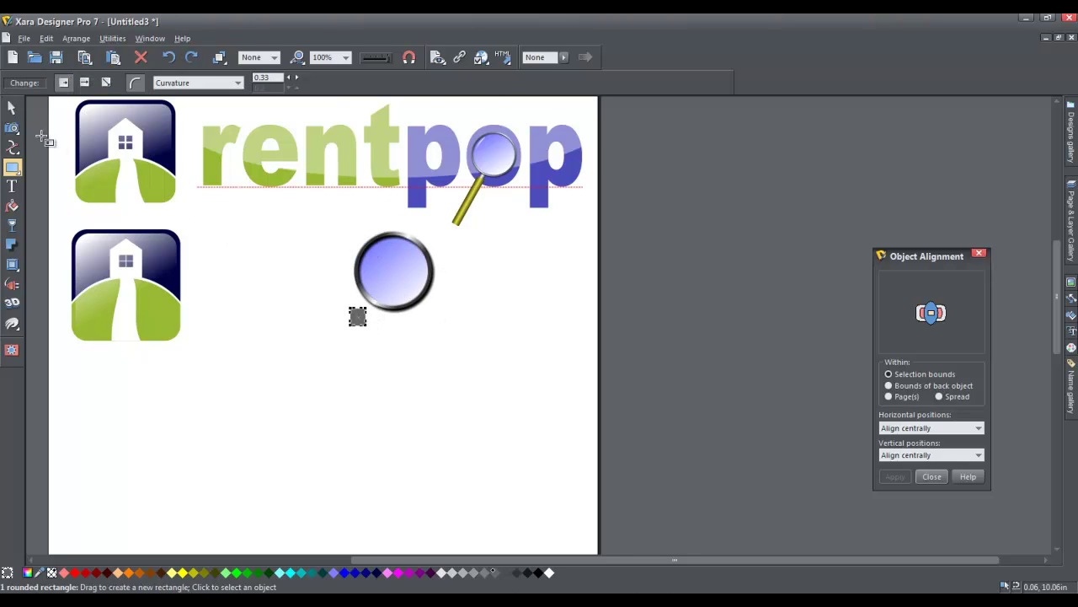
pyautogui.press('F2')
pyautogui.click(435, 323)
pyautogui.doubleClick(358, 318)
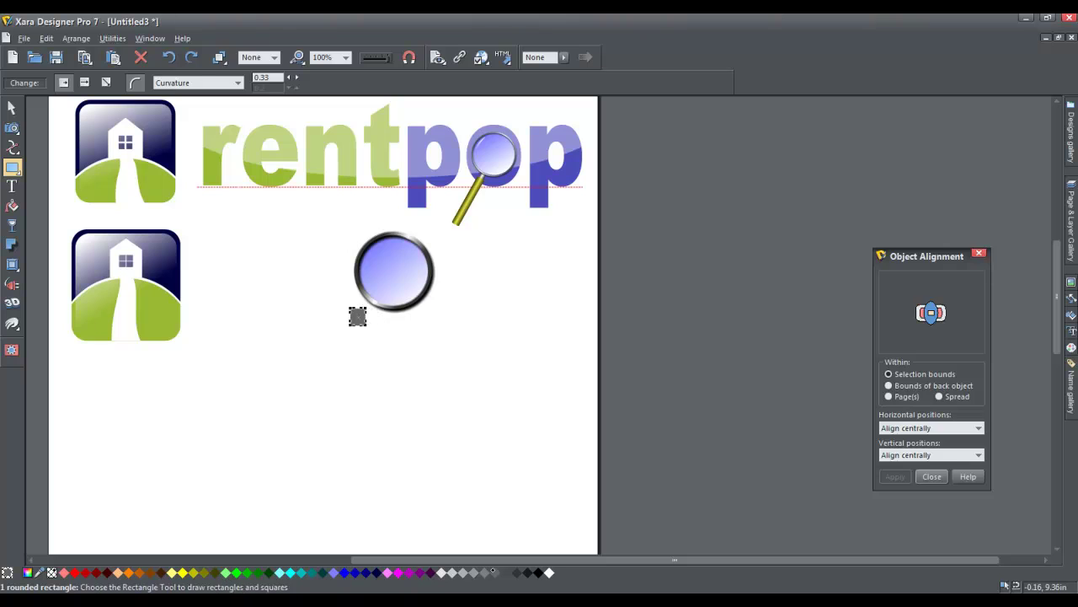
pyautogui.click(12, 109)
pyautogui.click(392, 344)
# - Tilt the grey connector clockwise to follow the ring's radius and seat it against the lower-left rim
pyautogui.scroll(3, 385, 327)
pyautogui.click(298, 299)
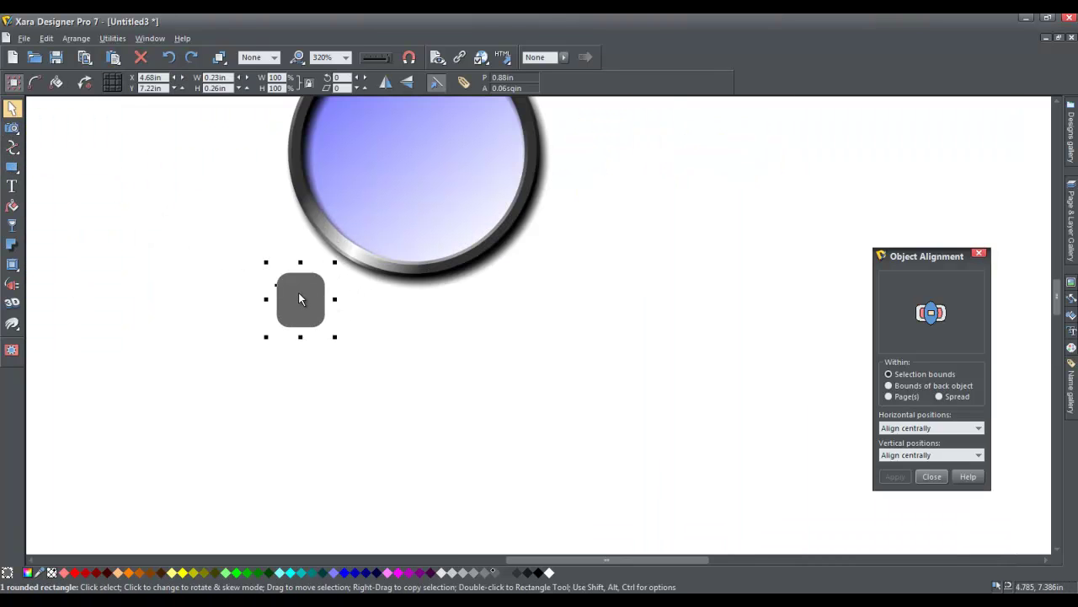
pyautogui.click(298, 299)
pyautogui.moveTo(334, 262); pyautogui.dragTo(362, 253)
pyautogui.scroll(3, 363, 252)
pyautogui.scroll(2, 387, 208)
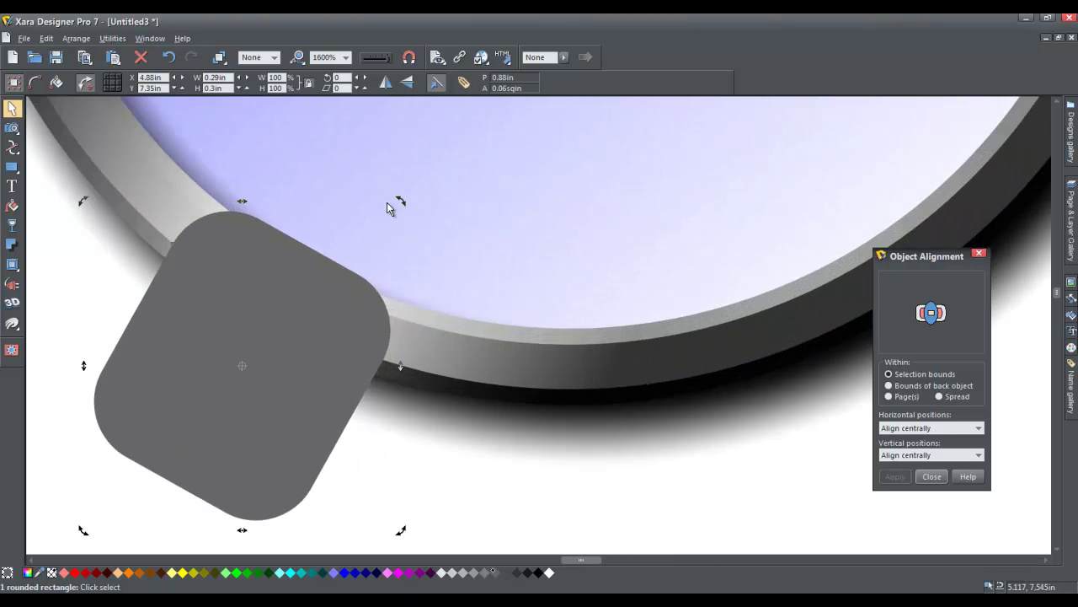
pyautogui.moveTo(402, 201); pyautogui.dragTo(406, 209)
pyautogui.moveTo(337, 272); pyautogui.dragTo(298, 292)
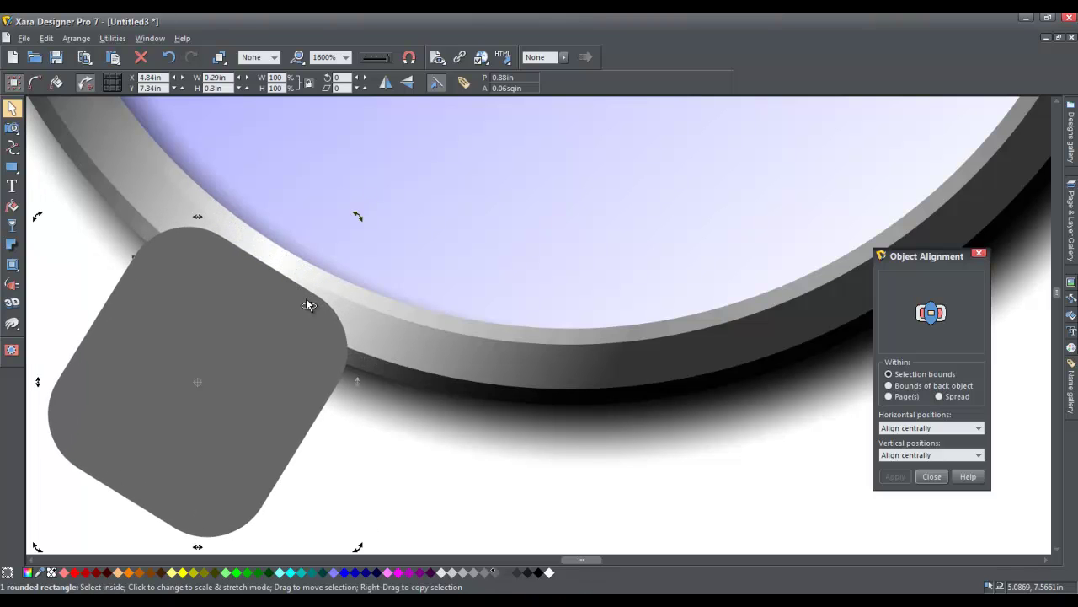
# - Send the grey connector behind the ring
pyautogui.hotkey('ctrl', 'b')
pyautogui.scroll(-4, 283, 314)
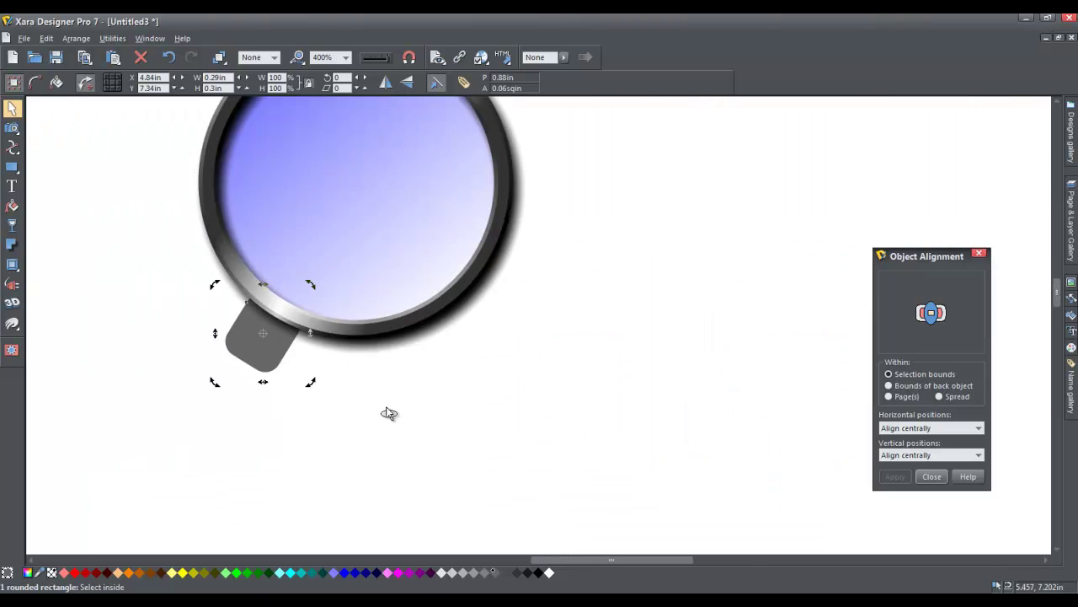
pyautogui.scroll(-2, 389, 413)
pyautogui.click(498, 429)
pyautogui.scroll(-2, 433, 380)
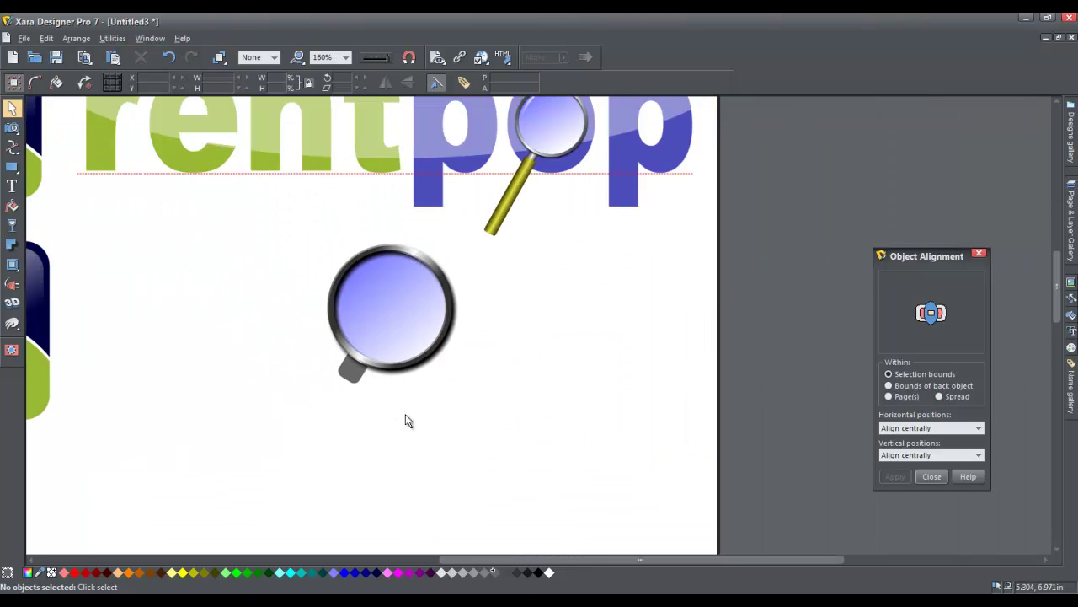
# - Draw an upright rounded rectangle to the left of the lens and stretch it into a handle about 0.27 by 1.85 in
pyautogui.click(351, 374)
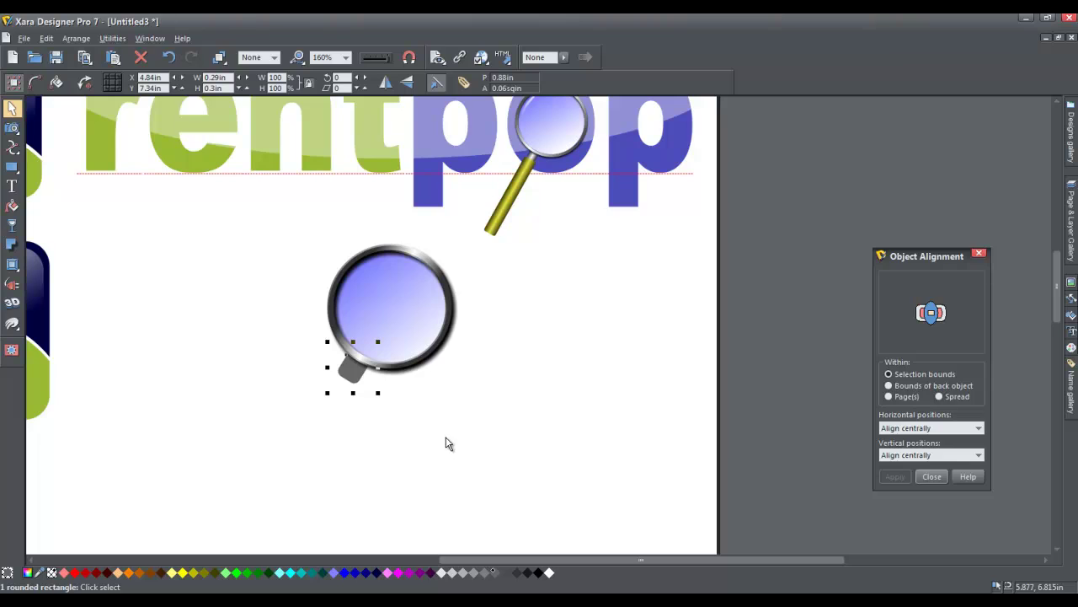
pyautogui.click(12, 167)
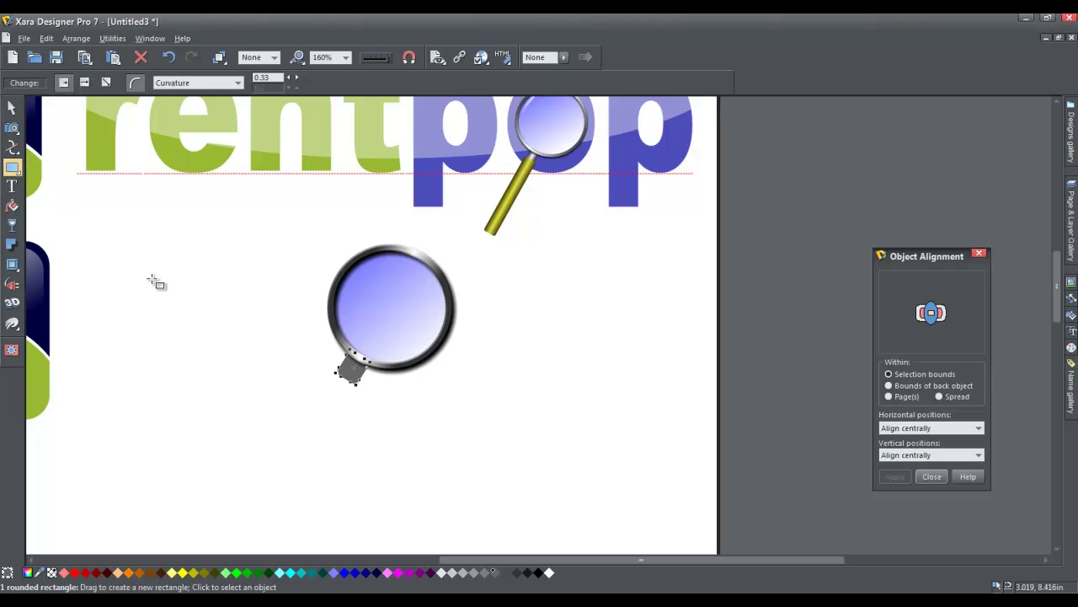
pyautogui.moveTo(154, 282); pyautogui.dragTo(154, 351)
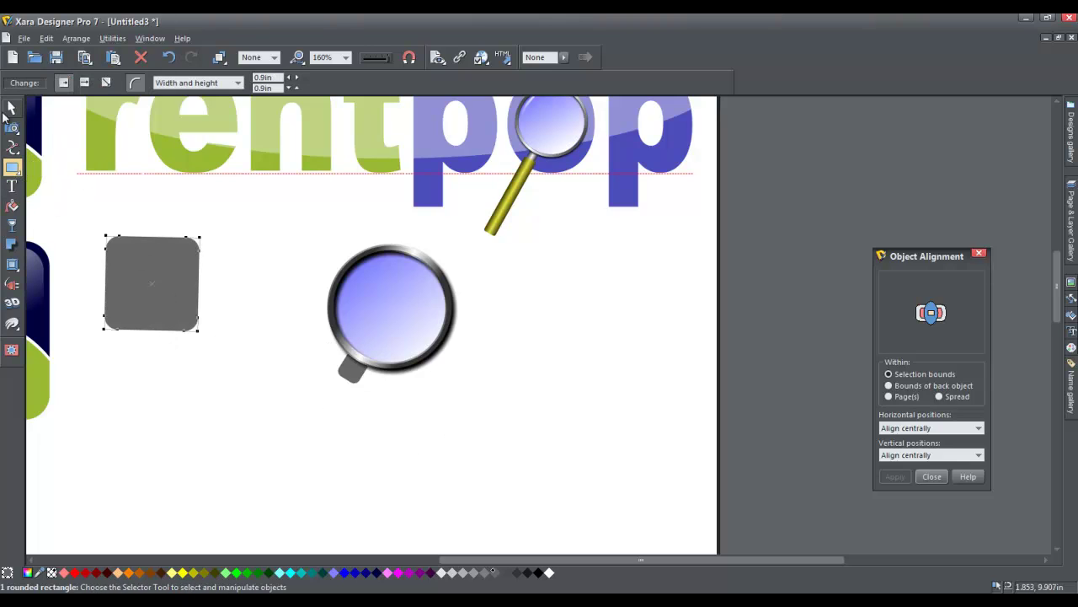
pyautogui.hotkey('ctrl', 'z')
pyautogui.moveTo(136, 247); pyautogui.dragTo(155, 295)
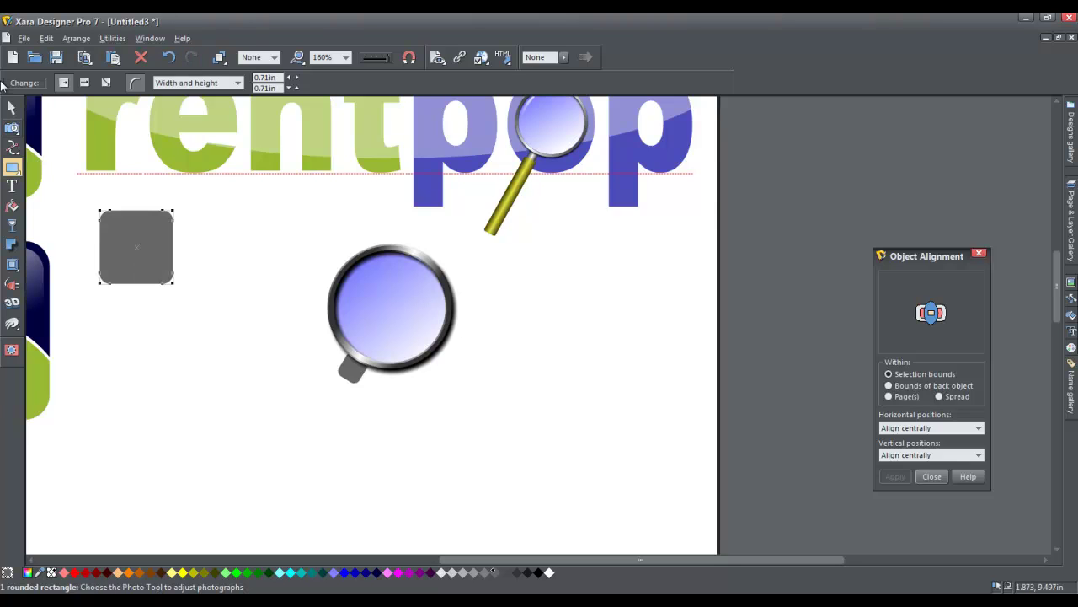
pyautogui.click(15, 108)
pyautogui.moveTo(154, 248); pyautogui.dragTo(150, 306)
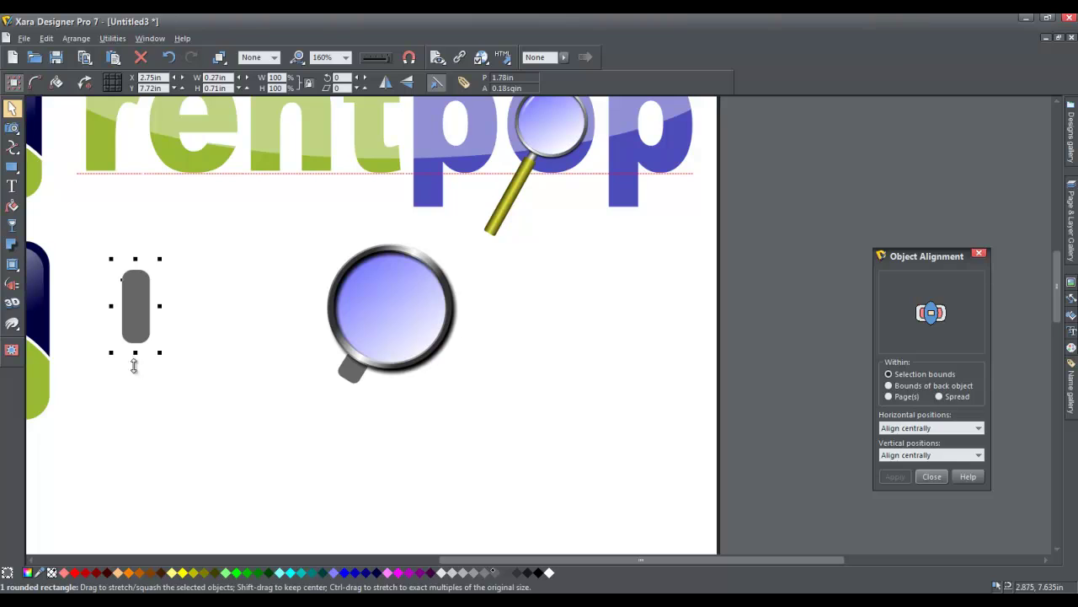
pyautogui.moveTo(135, 353); pyautogui.dragTo(127, 461)
# - Reduce the handle's corner curvature to 0.03
pyautogui.click(11, 167)
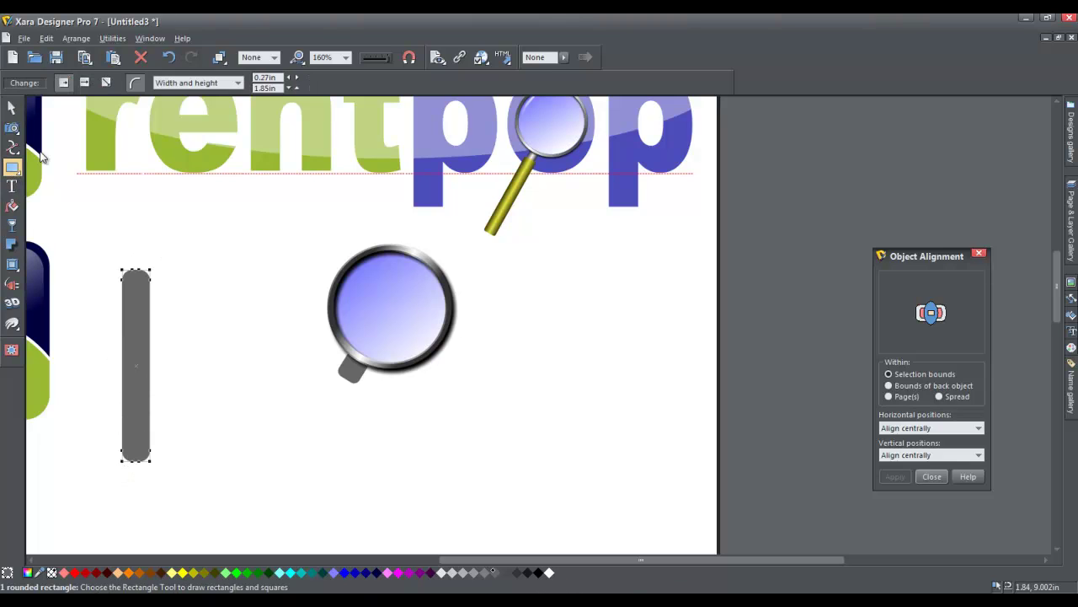
pyautogui.click(178, 84)
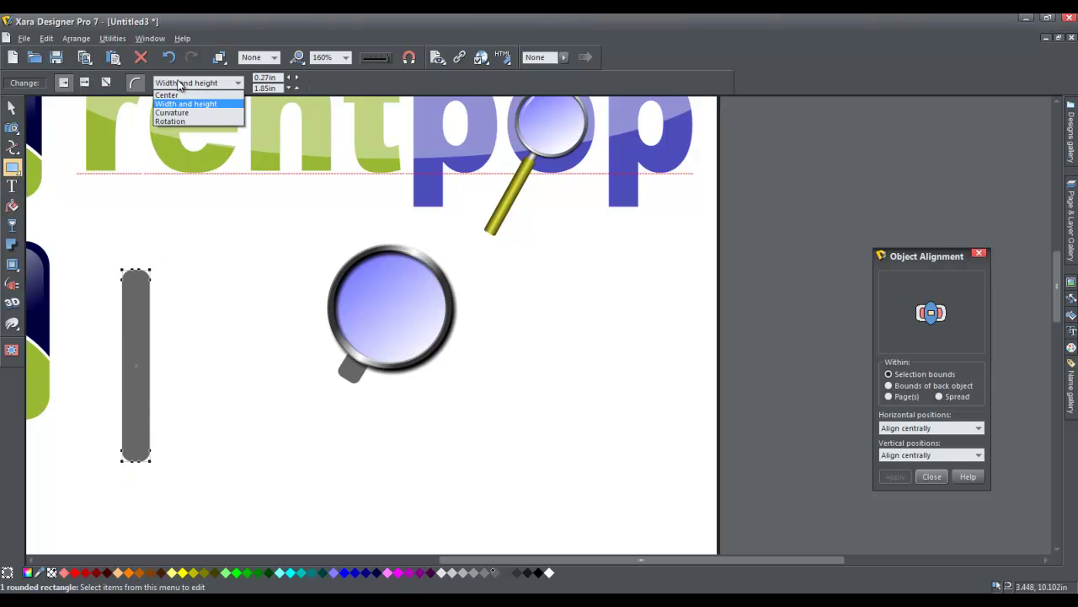
pyautogui.click(183, 113)
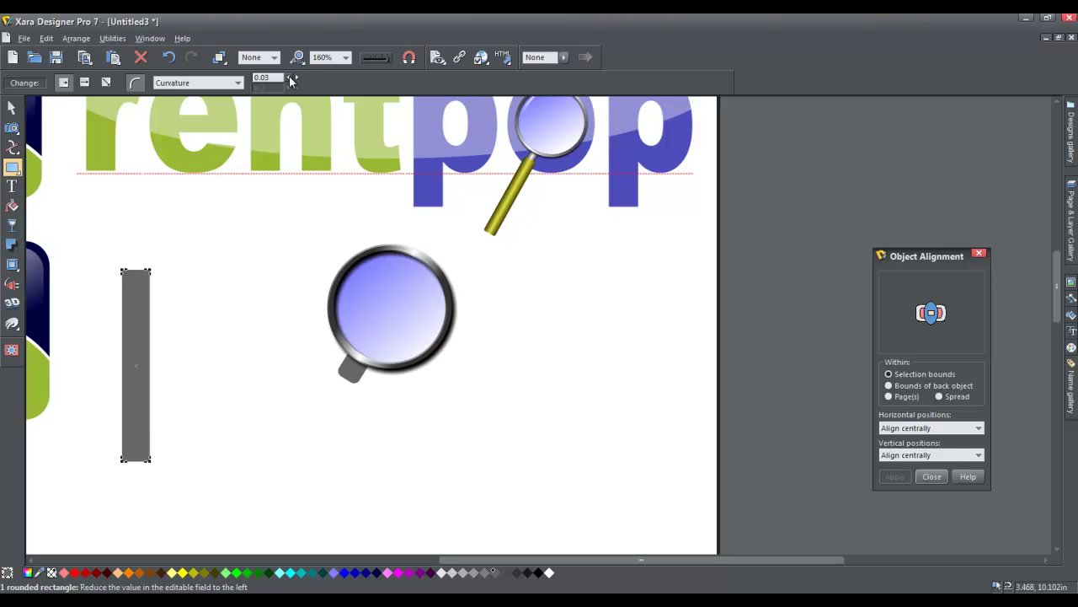
pyautogui.click(12, 108)
# - Widen the handle to about 0.3 in, then tilt it clockwise and place it at the lower end of the connector
pyautogui.scroll(-1, 242, 290)
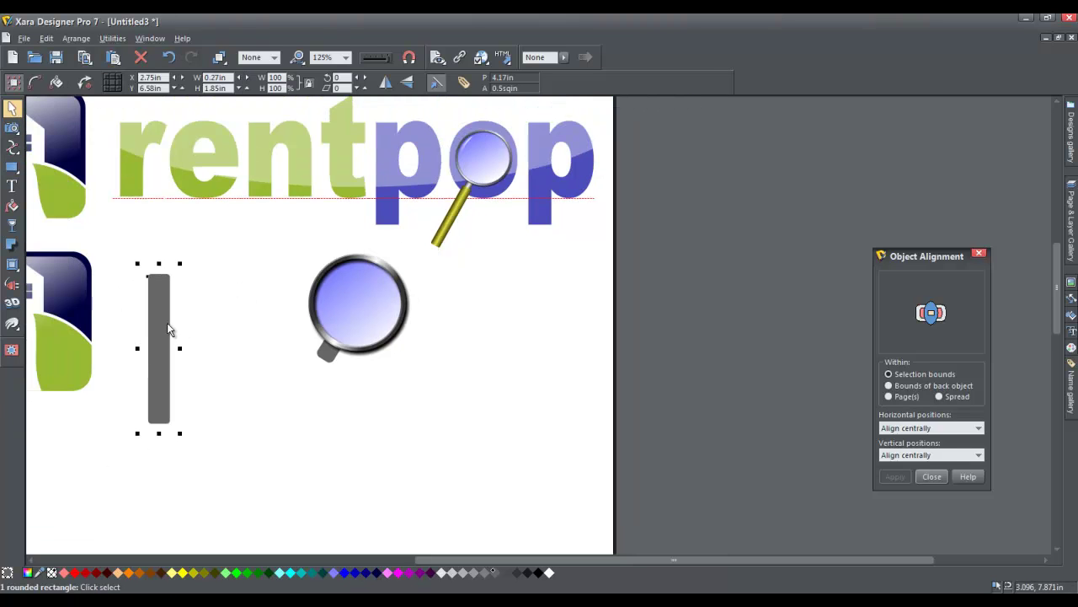
pyautogui.moveTo(169, 328); pyautogui.dragTo(226, 395)
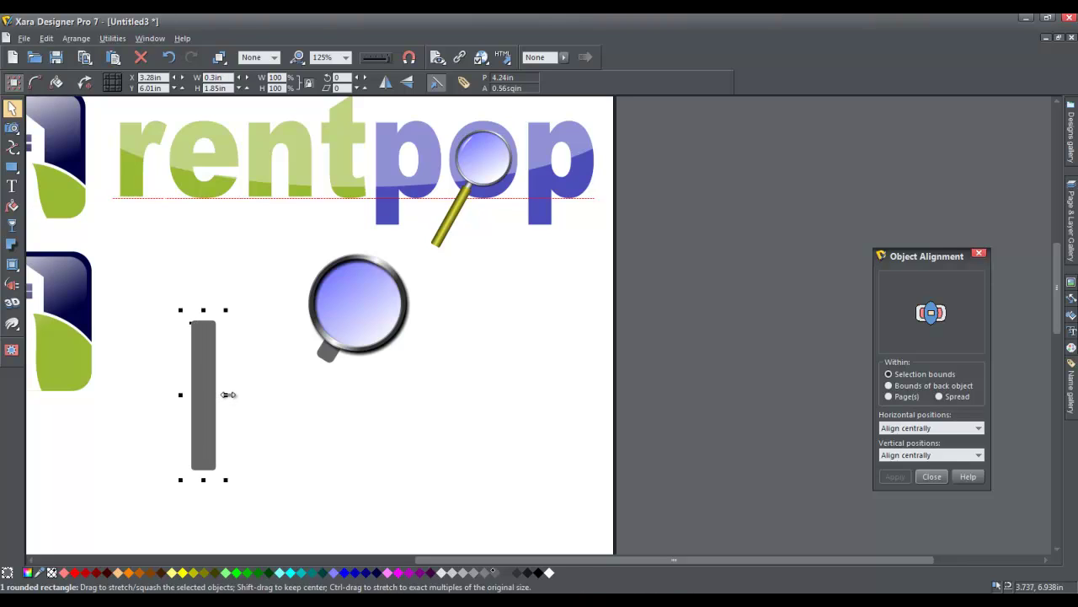
pyautogui.click(209, 347)
pyautogui.moveTo(226, 310); pyautogui.dragTo(328, 376)
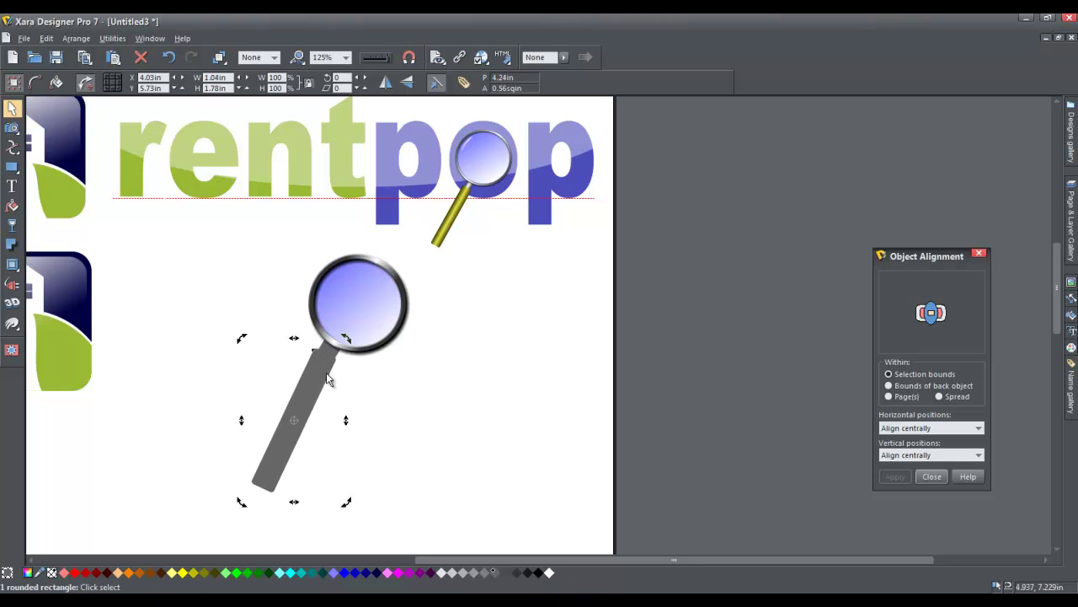
# - Fill the handle with near-black and fine-tune its tilt to match the connector
pyautogui.click(530, 572)
pyautogui.scroll(3, 334, 424)
pyautogui.moveTo(356, 250); pyautogui.dragTo(322, 306)
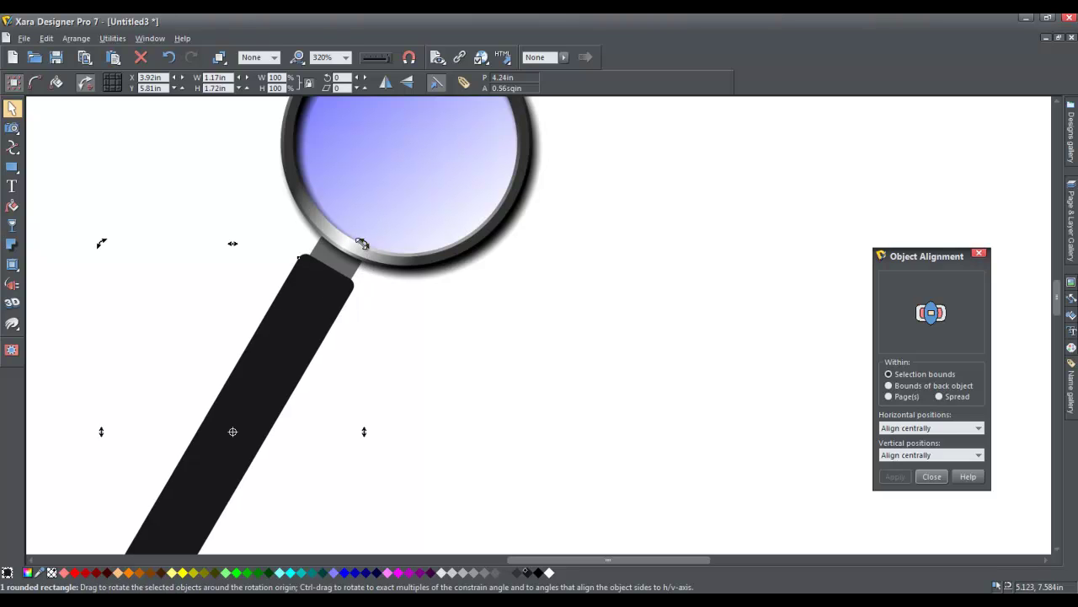
pyautogui.moveTo(362, 243); pyautogui.dragTo(362, 242)
# - Lay the handle over the connector to compare their angles, then move it back so its upper end meets the connector
pyautogui.moveTo(313, 295); pyautogui.dragTo(352, 251)
pyautogui.scroll(6, 345, 249)
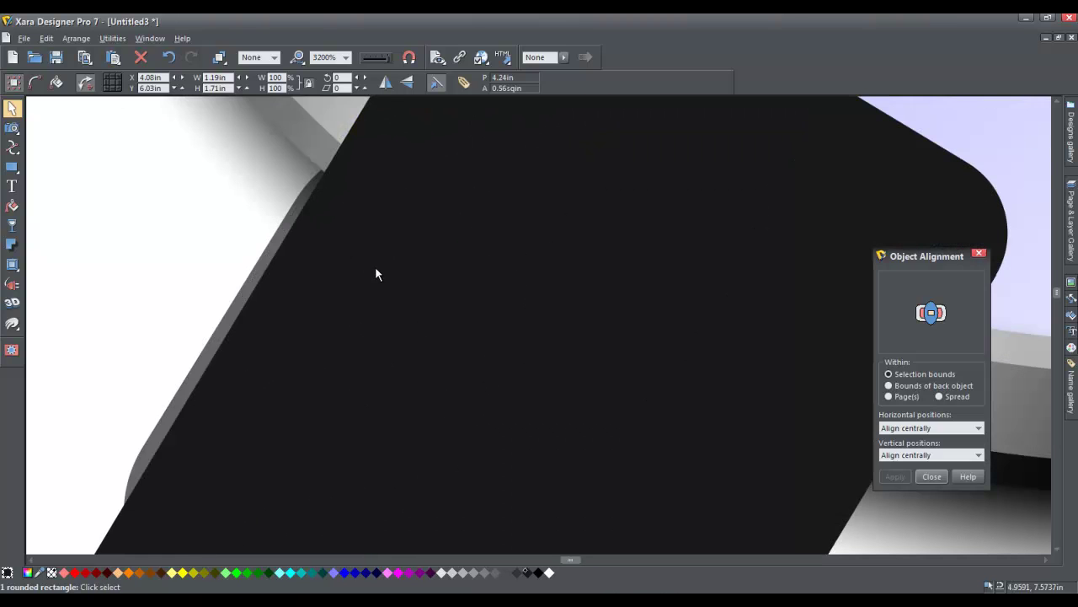
pyautogui.scroll(-6, 353, 253)
pyautogui.moveTo(349, 247); pyautogui.dragTo(312, 297)
pyautogui.scroll(-2, 264, 295)
pyautogui.click(440, 368)
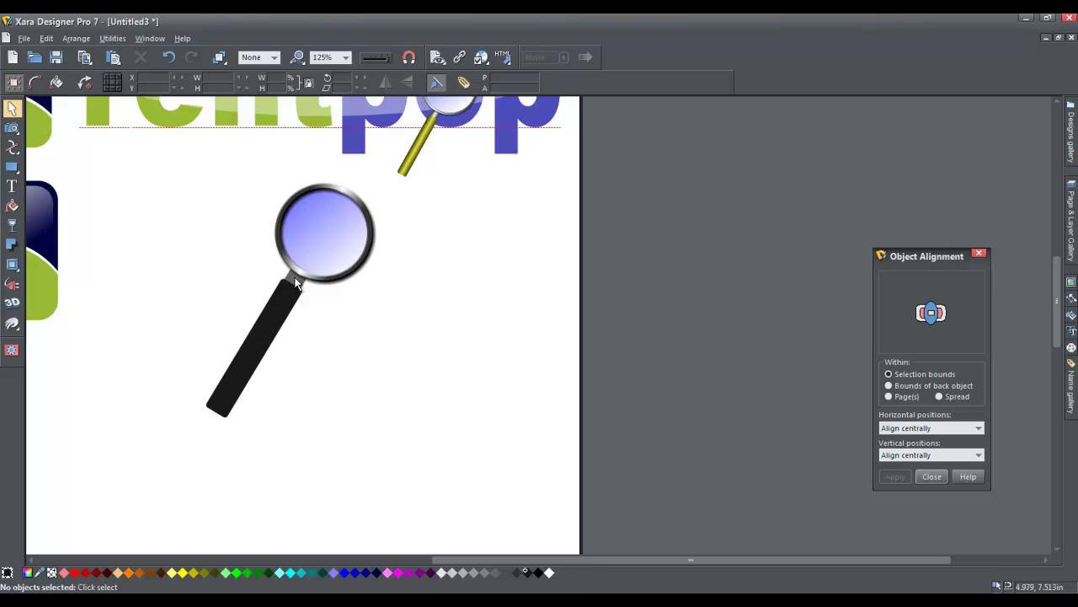
# - Give the connector a linear gradient across its width, with dark grey at the edges and white in the middle
pyautogui.click(295, 283)
pyautogui.scroll(3, 299, 291)
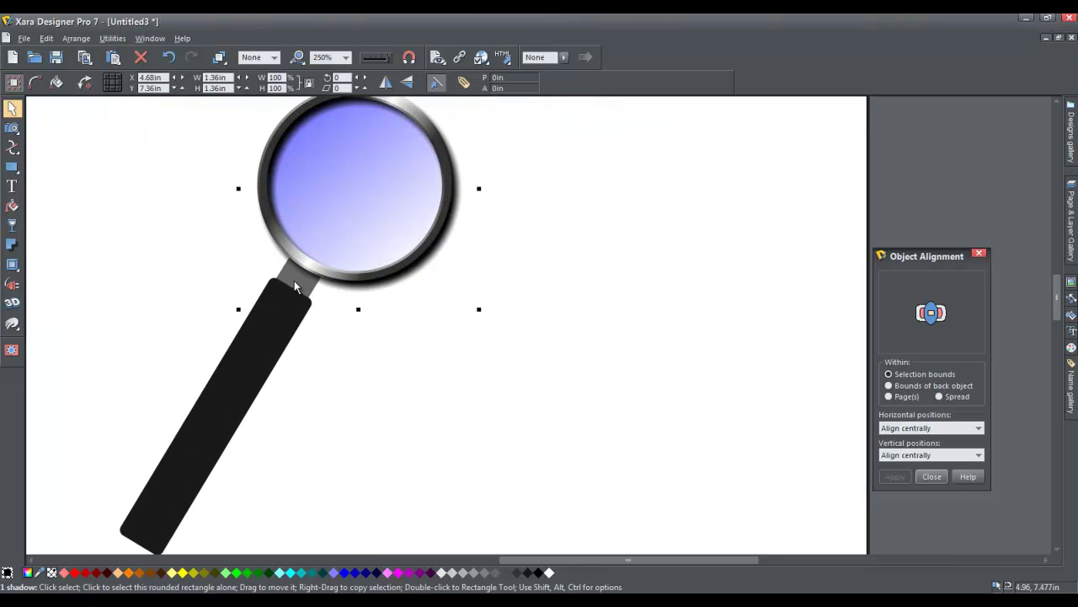
pyautogui.click(294, 281)
pyautogui.click(12, 206)
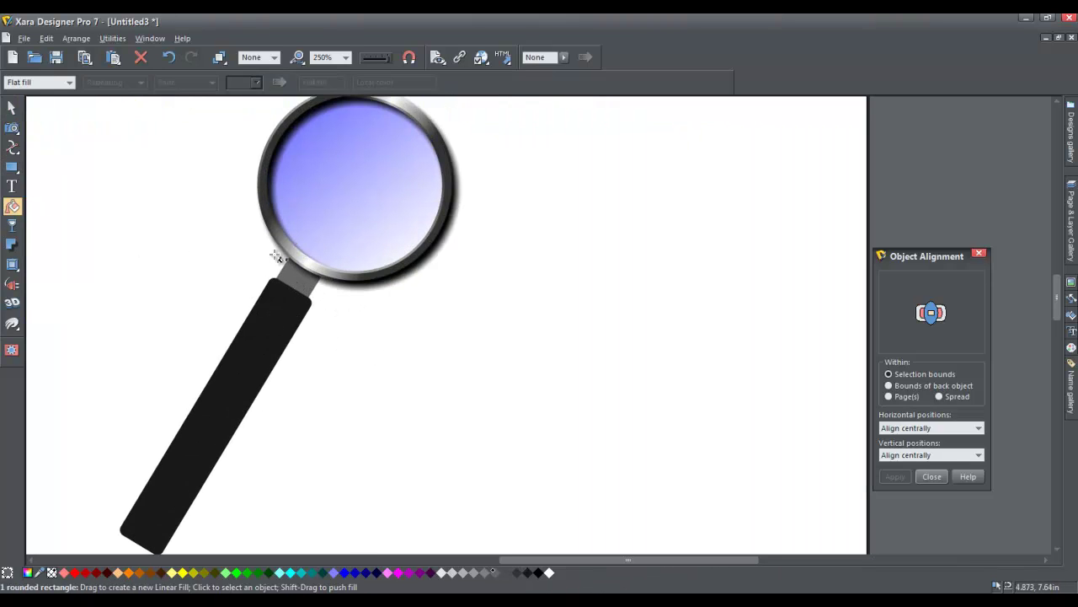
pyautogui.moveTo(284, 275); pyautogui.dragTo(314, 291)
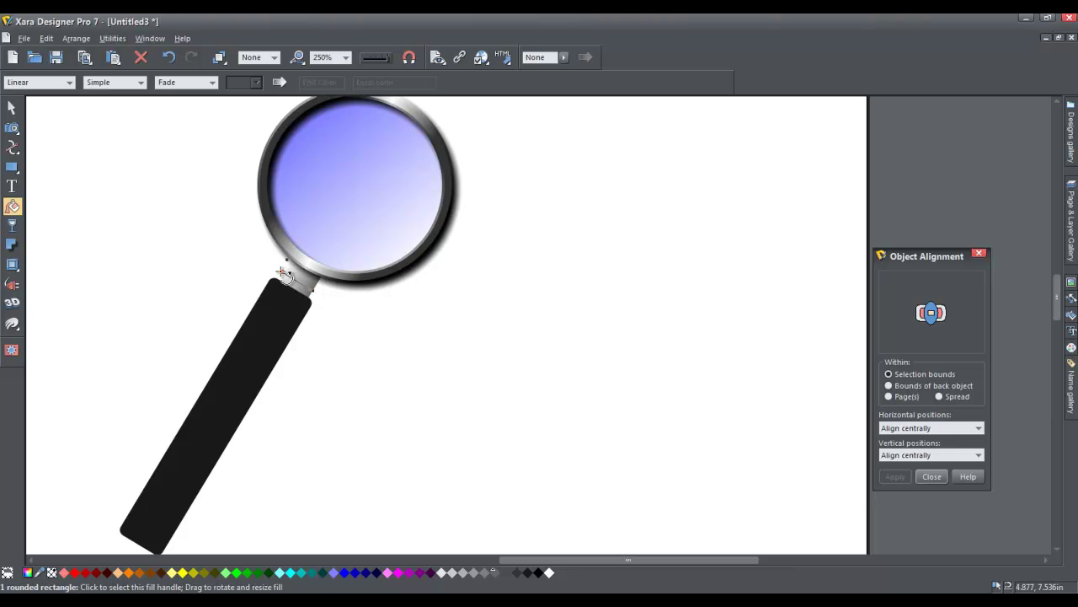
pyautogui.click(282, 271)
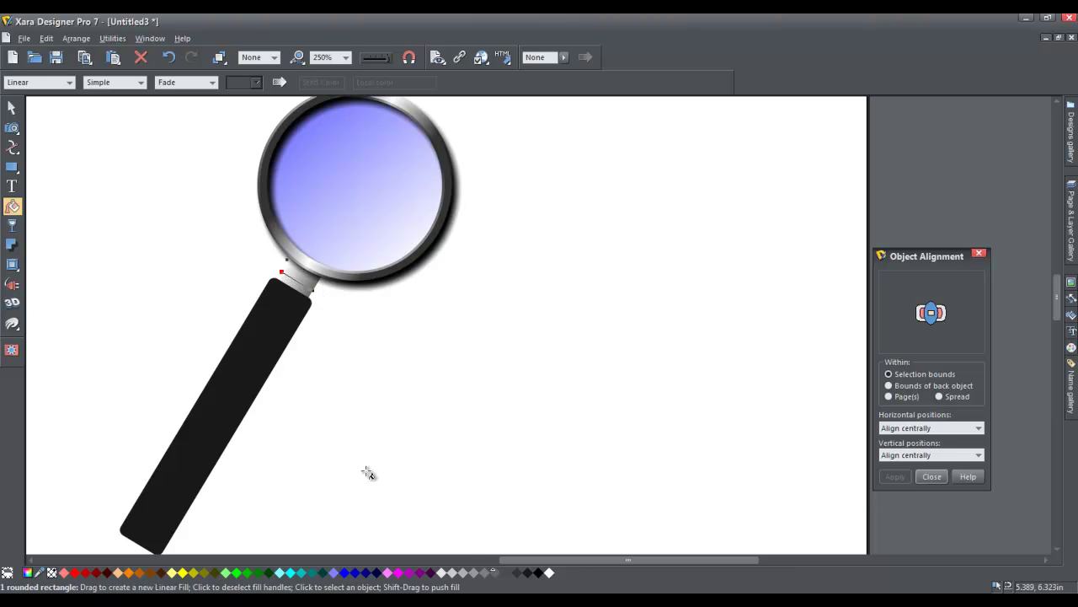
pyautogui.click(495, 576)
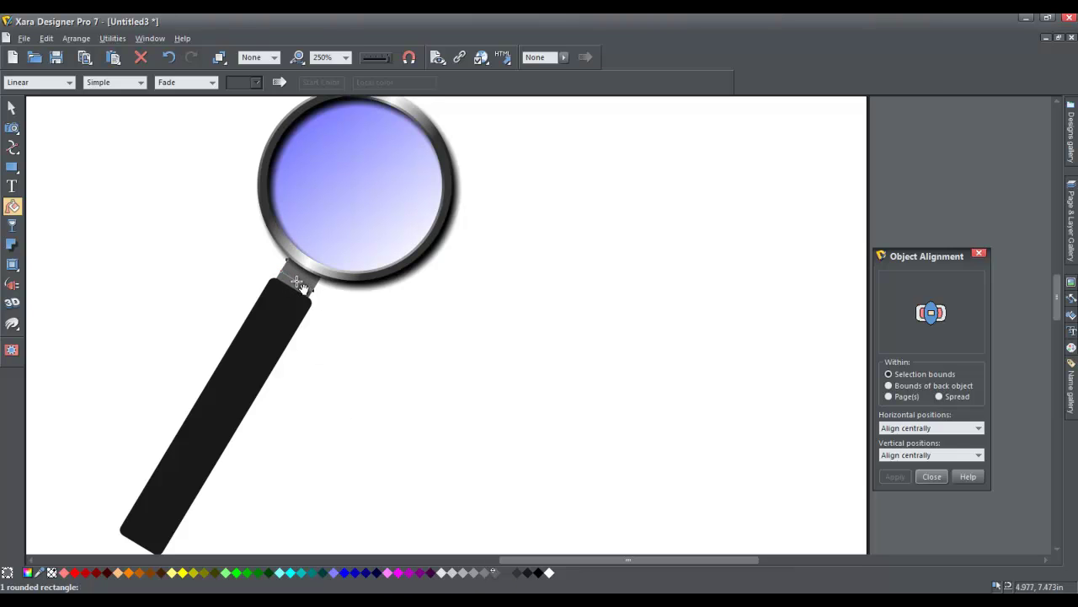
pyautogui.click(549, 573)
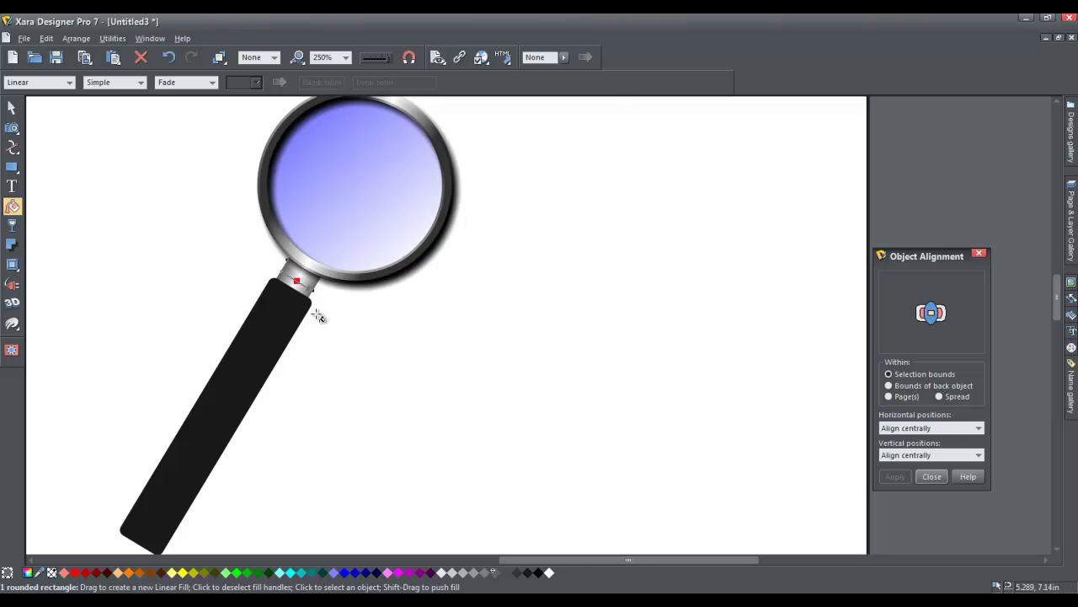
# - Extend both ends of the connector's gradient slightly past its edges and adjust the white highlight's position
pyautogui.scroll(4, 298, 278)
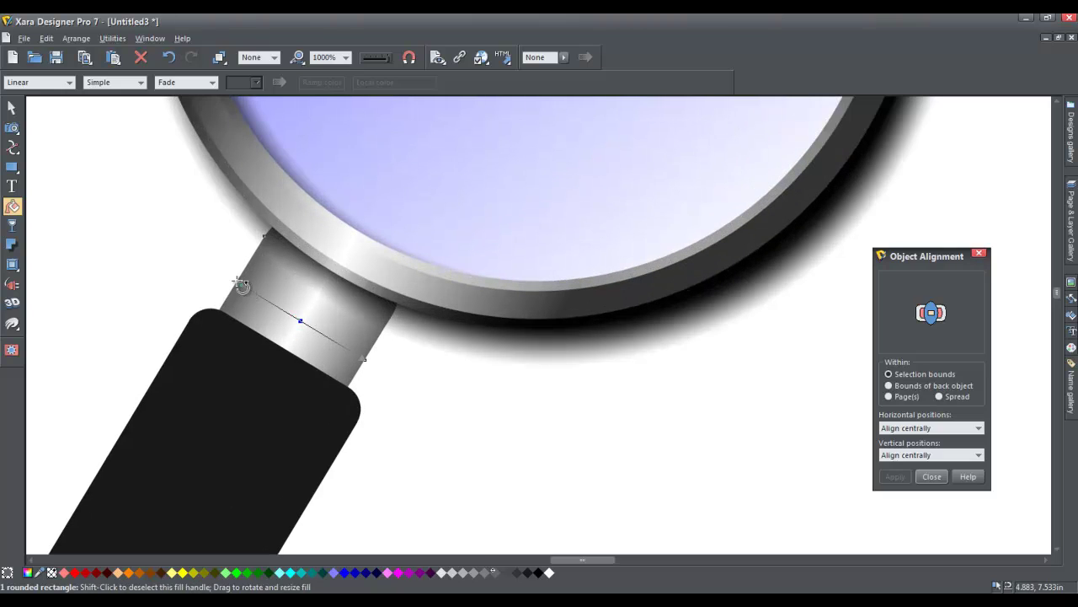
pyautogui.moveTo(241, 285); pyautogui.dragTo(232, 275)
pyautogui.moveTo(365, 360); pyautogui.dragTo(377, 366)
pyautogui.moveTo(308, 313); pyautogui.dragTo(309, 318)
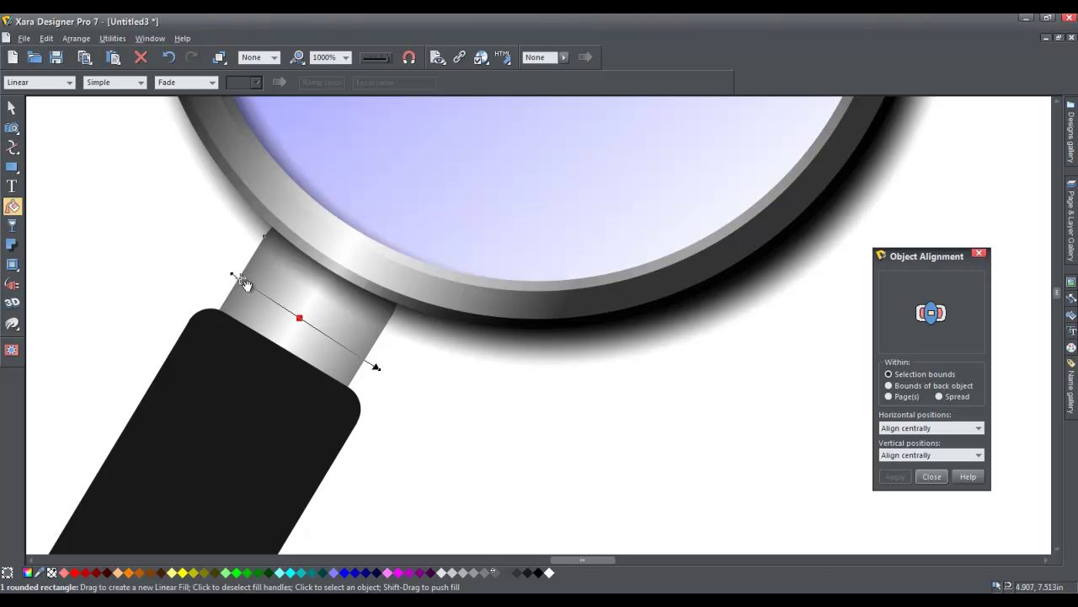
pyautogui.scroll(-4, 245, 280)
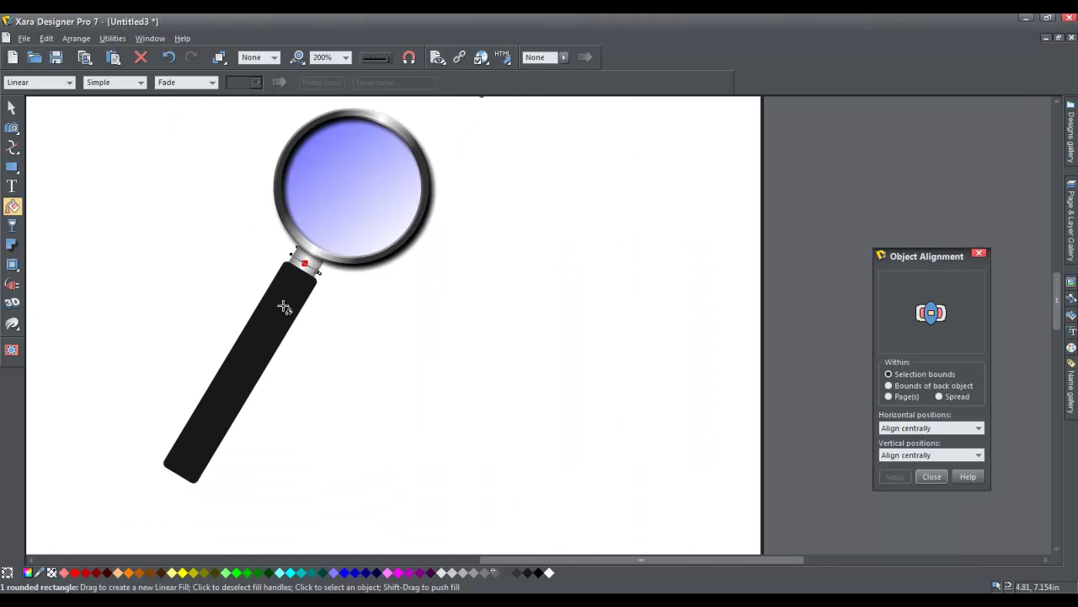
# - Apply a linear gradient across the handle's width, using dark olive for both the start and end colours
pyautogui.click(263, 315)
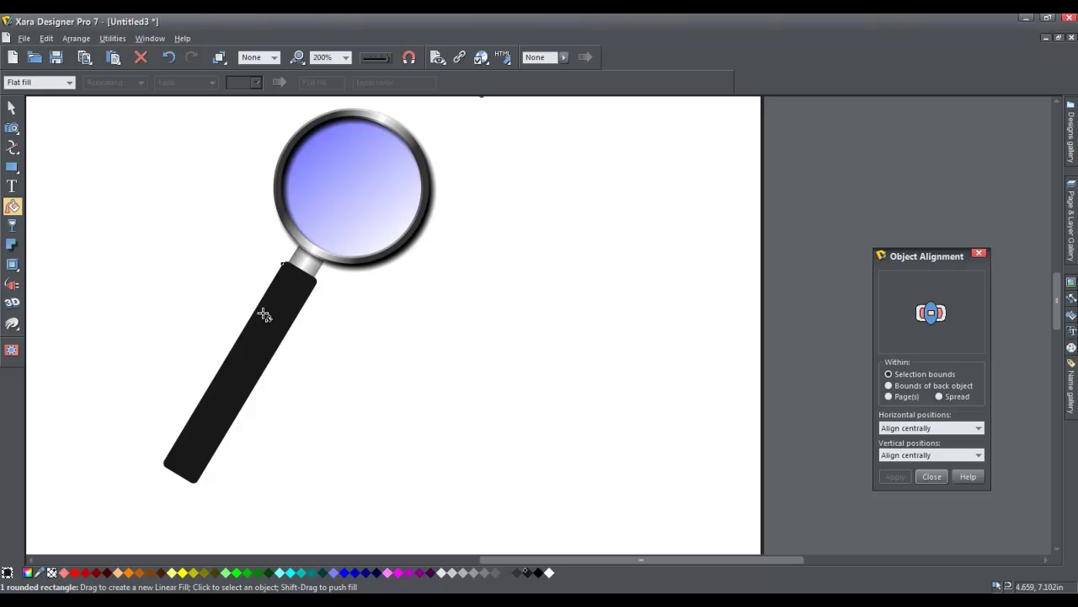
pyautogui.moveTo(256, 318)
pyautogui.mouseDown()
pyautogui.moveTo(272, 294)
pyautogui.moveTo(287, 337)
pyautogui.mouseUp()
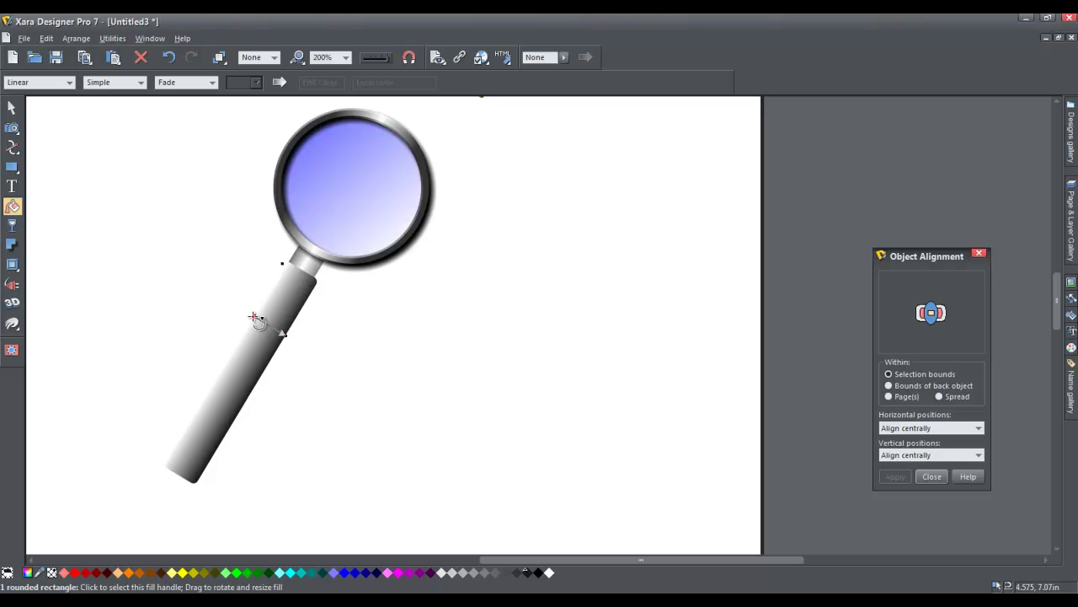
pyautogui.click(254, 316)
pyautogui.click(217, 574)
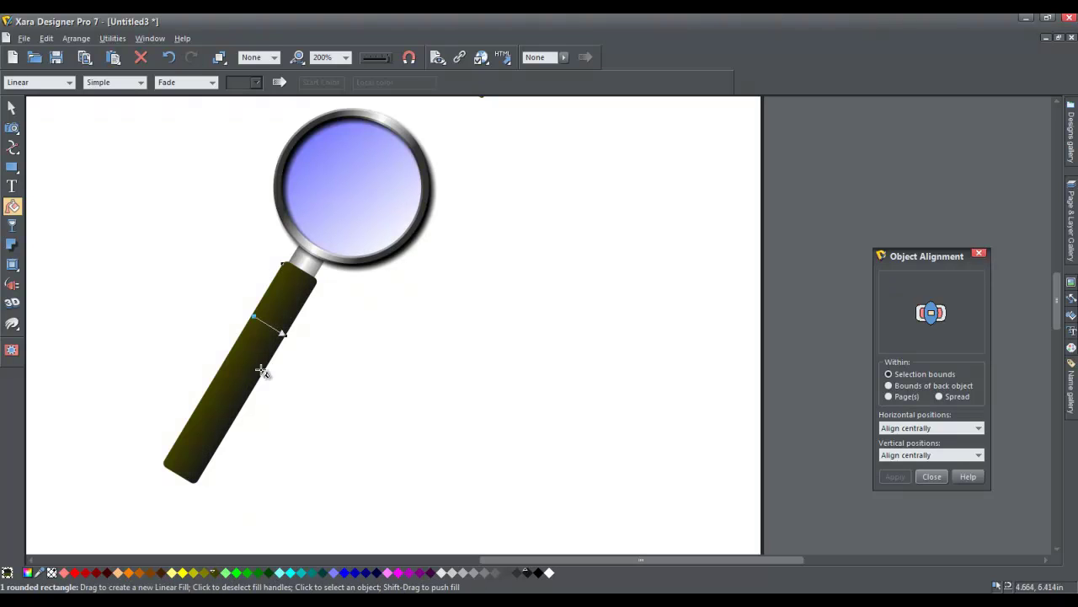
pyautogui.click(284, 335)
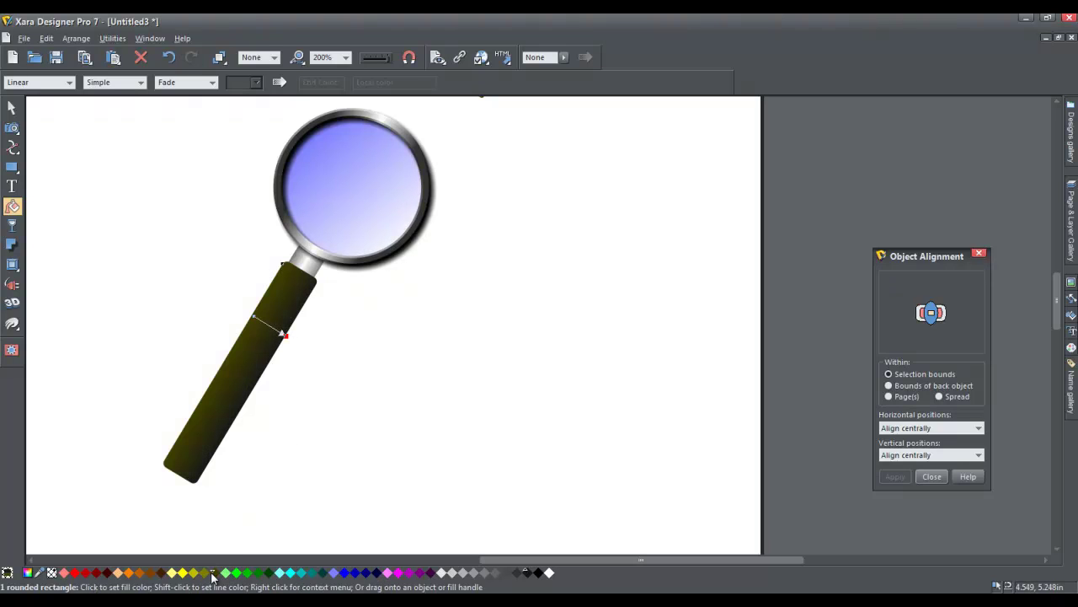
pyautogui.click(214, 574)
# - Add a middle colour to the handle's gradient, trying white and dark olive before setting it to yellow-olive abaa1e
pyautogui.scroll(2, 265, 326)
pyautogui.scroll(5, 268, 331)
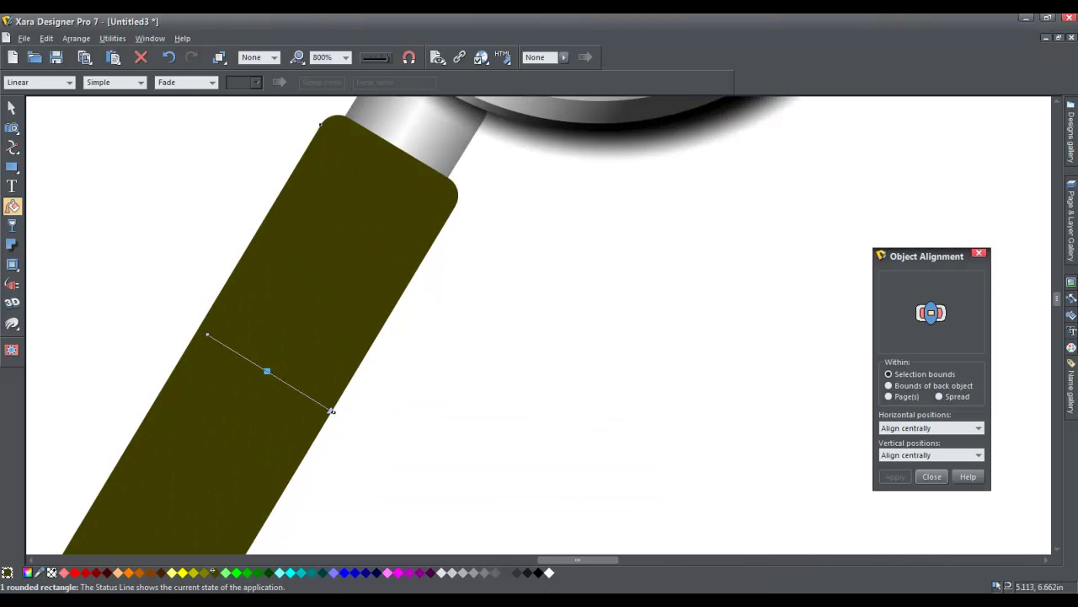
pyautogui.click(549, 573)
pyautogui.scroll(-6, 299, 337)
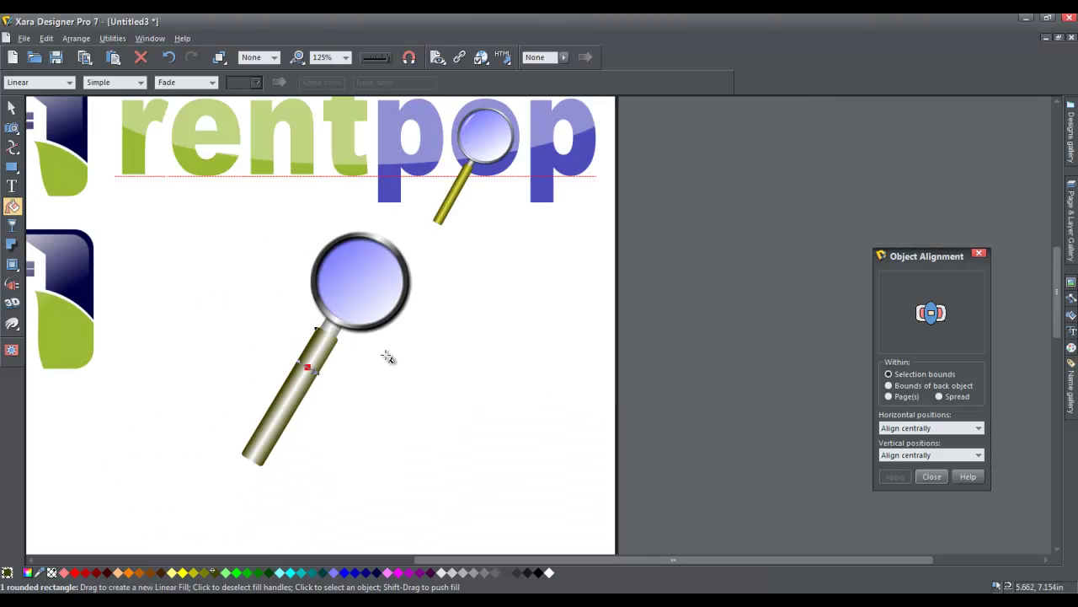
pyautogui.click(215, 573)
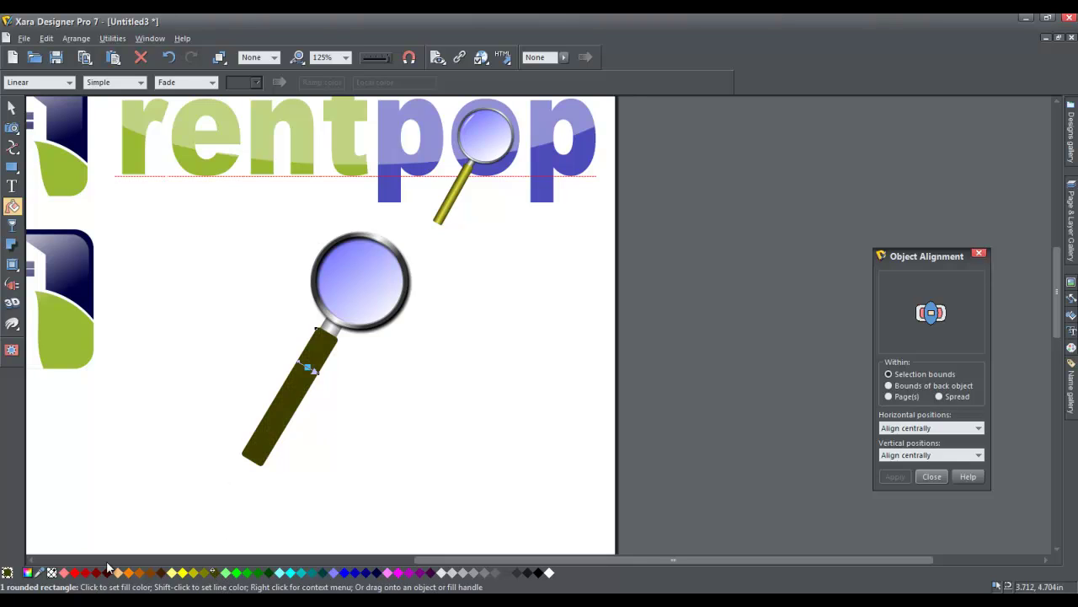
pyautogui.click(28, 573)
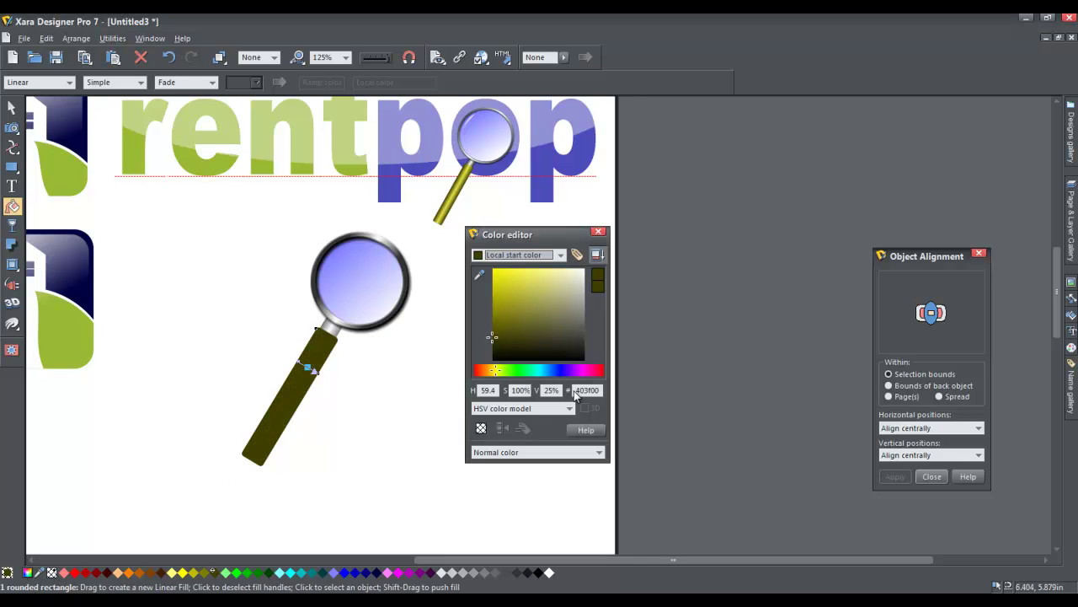
pyautogui.moveTo(491, 337); pyautogui.dragTo(509, 299)
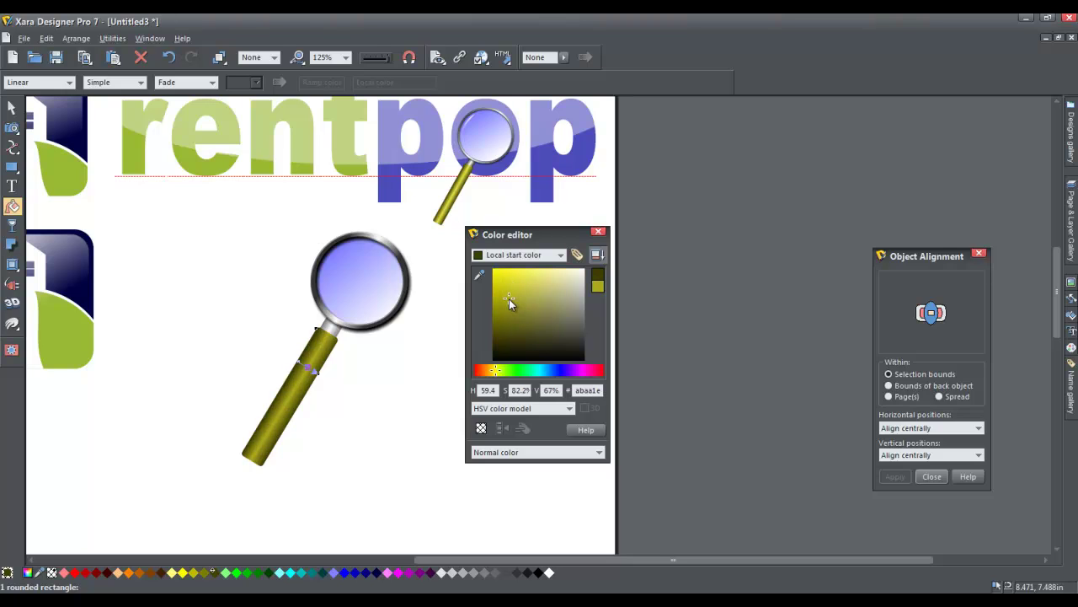
pyautogui.click(599, 231)
# - Fine-tune the handle's gradient by adjusting its end points at the handle's edges and the bright highlight along the centre
pyautogui.scroll(4, 290, 371)
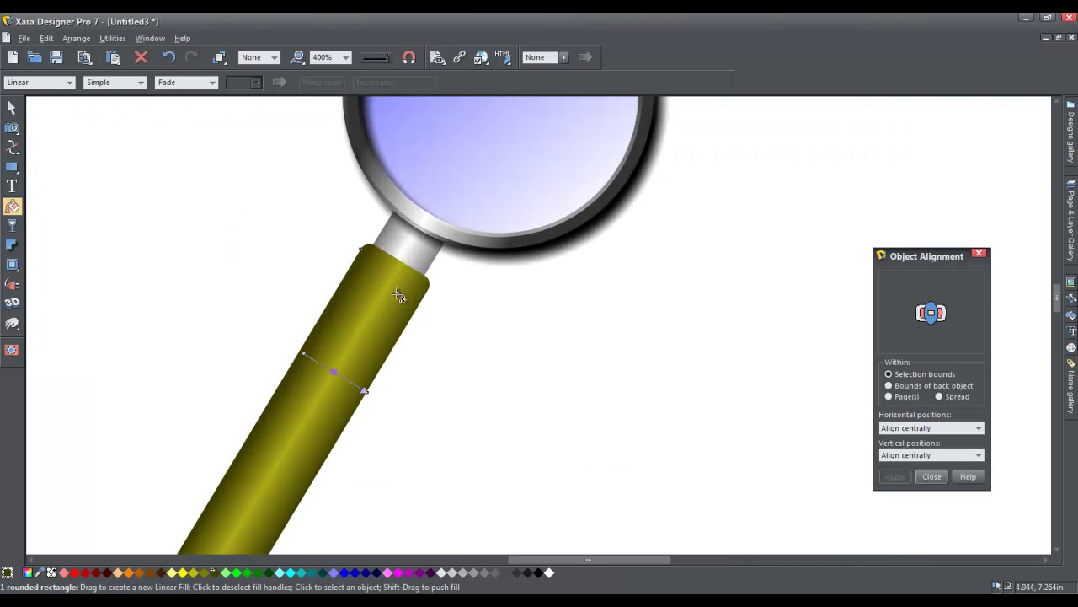
pyautogui.moveTo(334, 372); pyautogui.dragTo(334, 371)
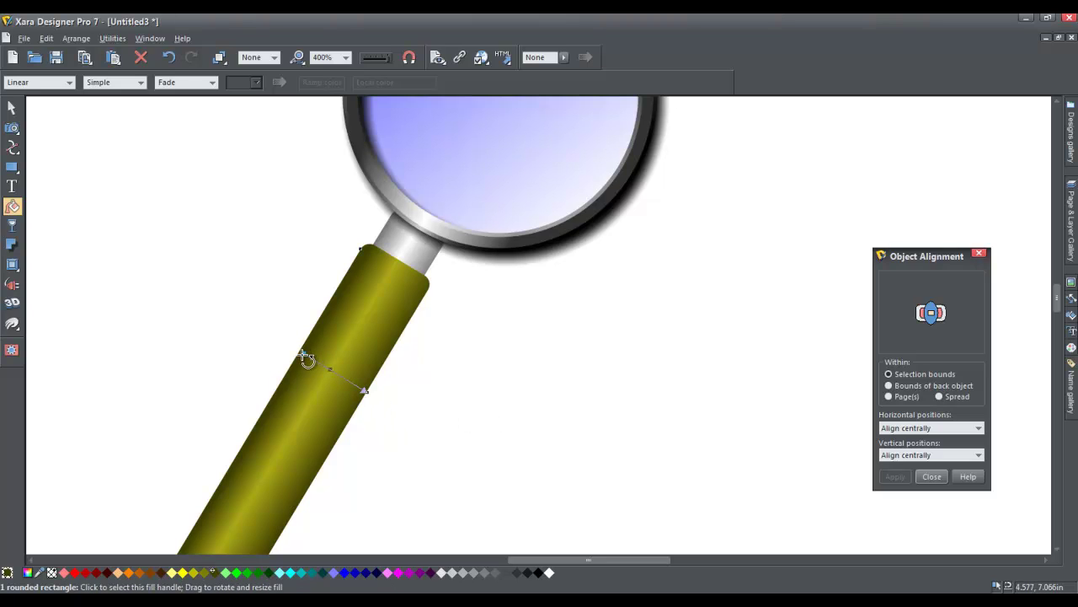
pyautogui.moveTo(305, 358); pyautogui.dragTo(305, 359)
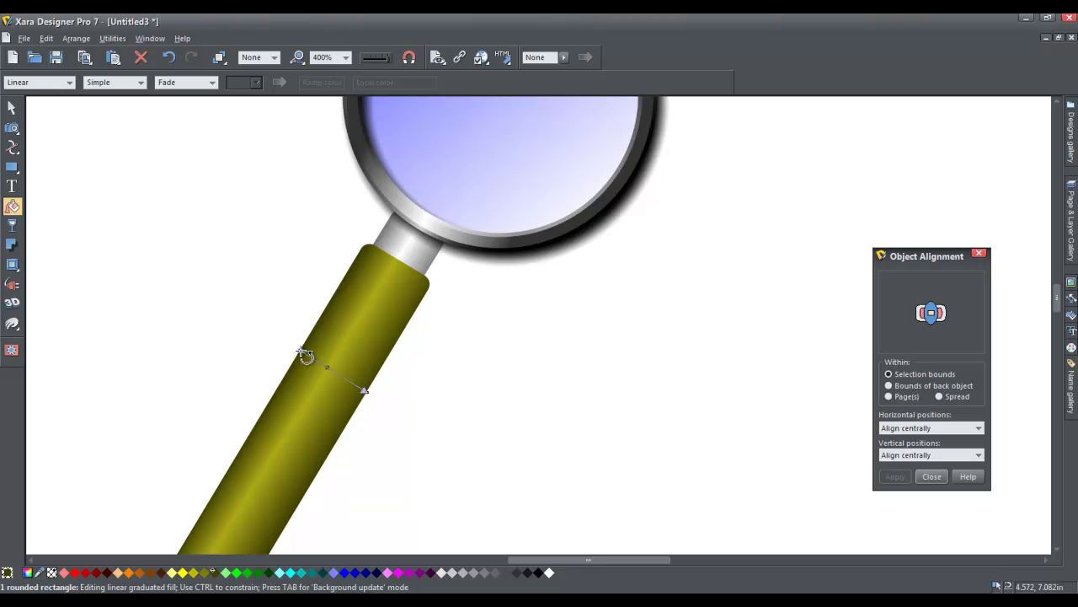
pyautogui.moveTo(305, 357); pyautogui.dragTo(330, 372)
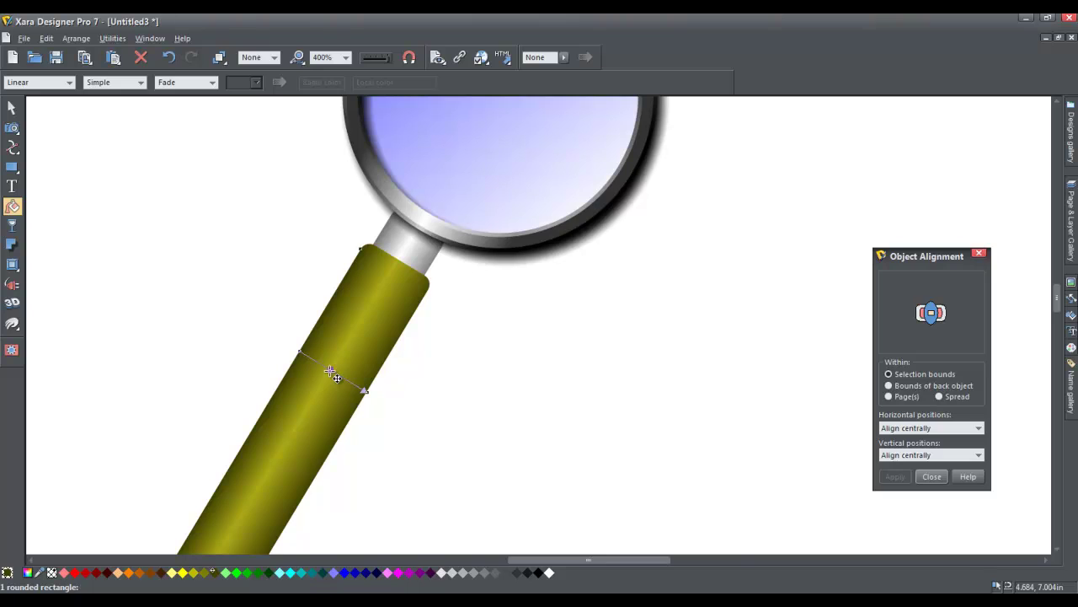
pyautogui.scroll(-3, 280, 317)
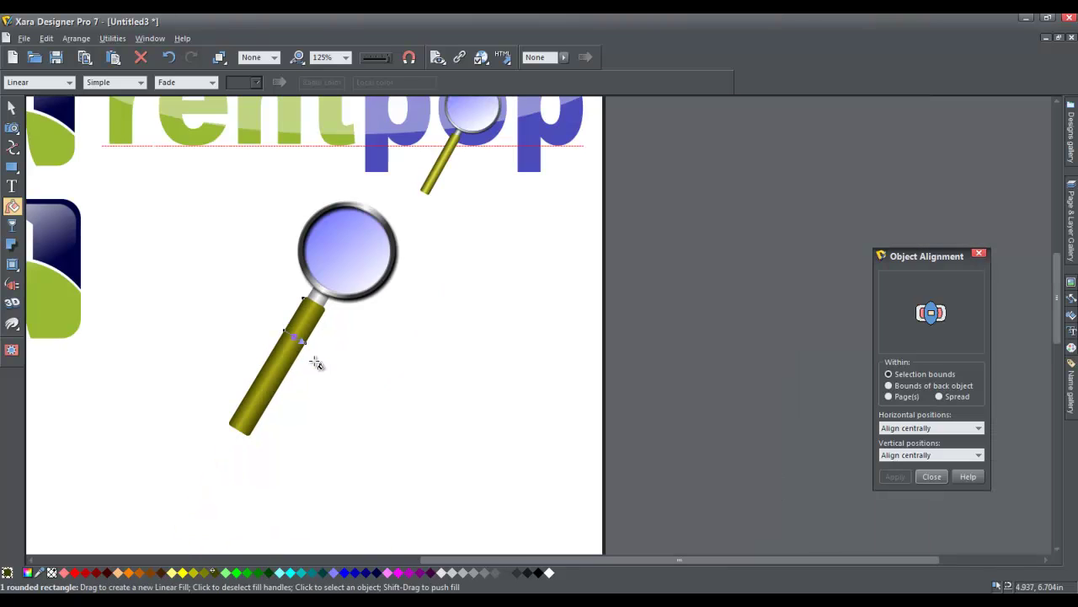
pyautogui.scroll(3, 289, 358)
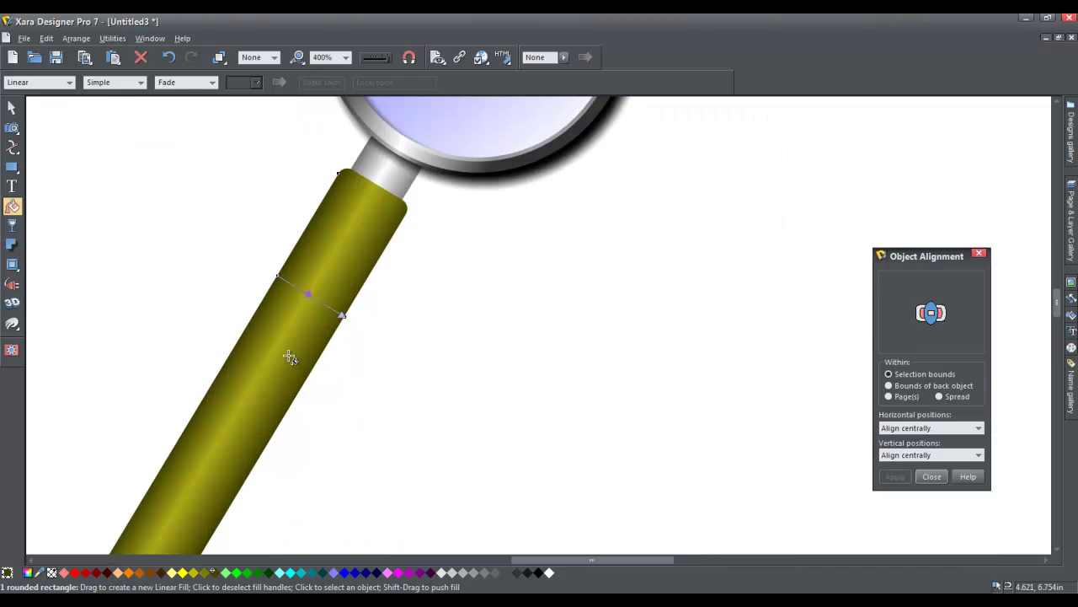
pyautogui.click(345, 317)
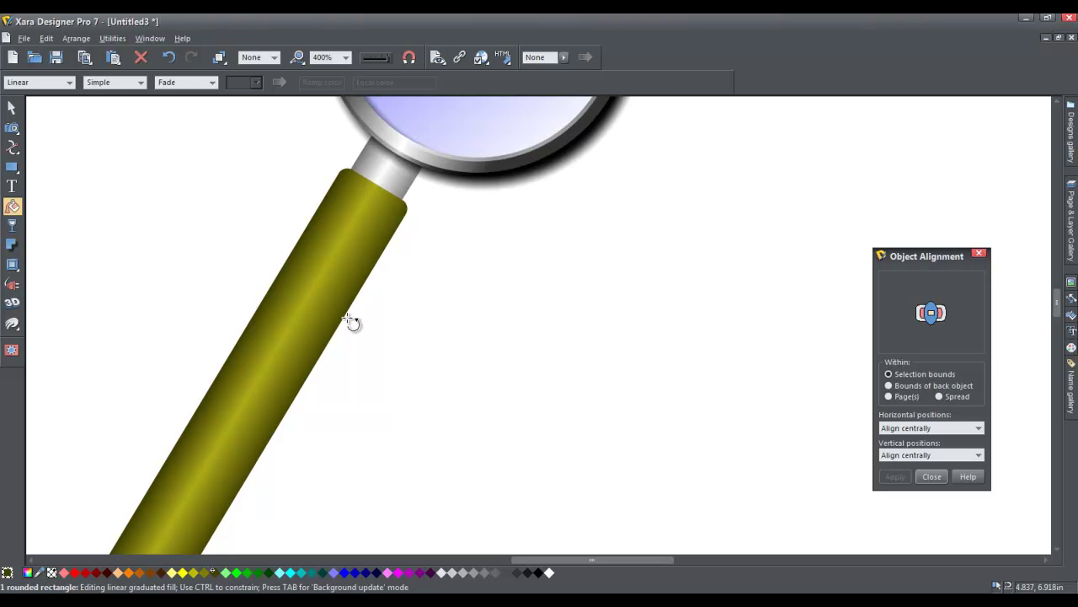
pyautogui.moveTo(313, 300); pyautogui.dragTo(311, 293)
pyautogui.scroll(-3, 301, 313)
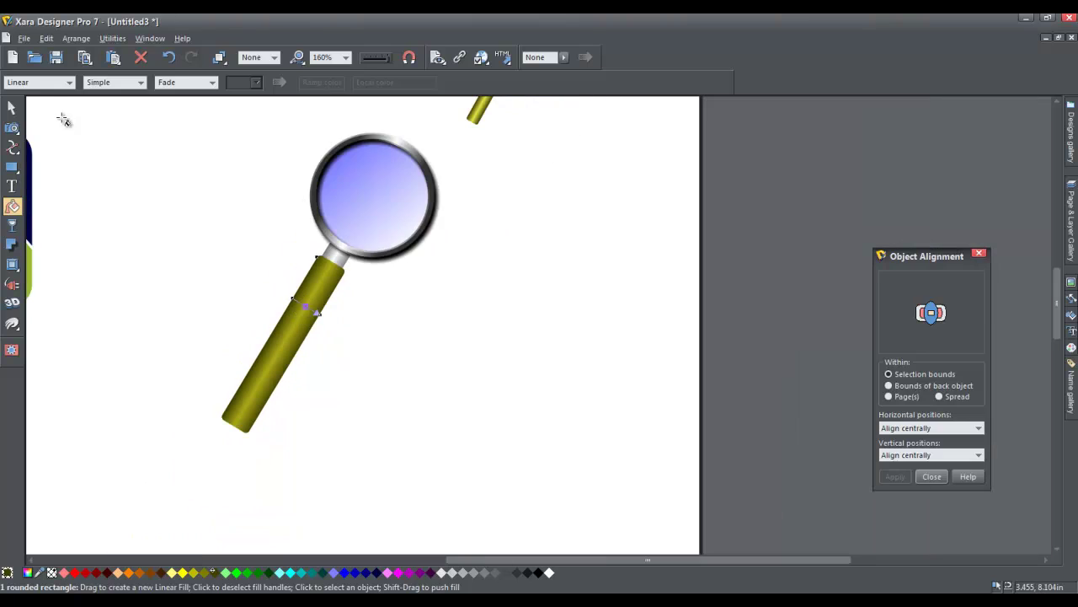
# - Select all parts of the new magnifying glass, move them slightly down and left, and group them
pyautogui.click(12, 109)
pyautogui.click(115, 213)
pyautogui.scroll(-2, 346, 403)
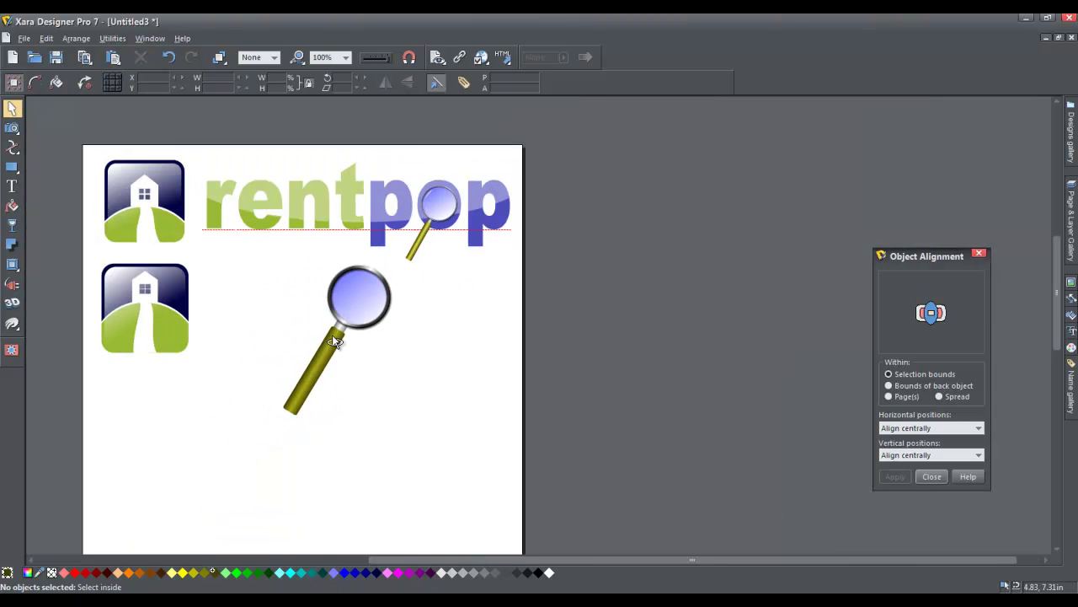
pyautogui.scroll(2, 336, 344)
pyautogui.click(337, 344)
pyautogui.moveTo(337, 344); pyautogui.dragTo(337, 348)
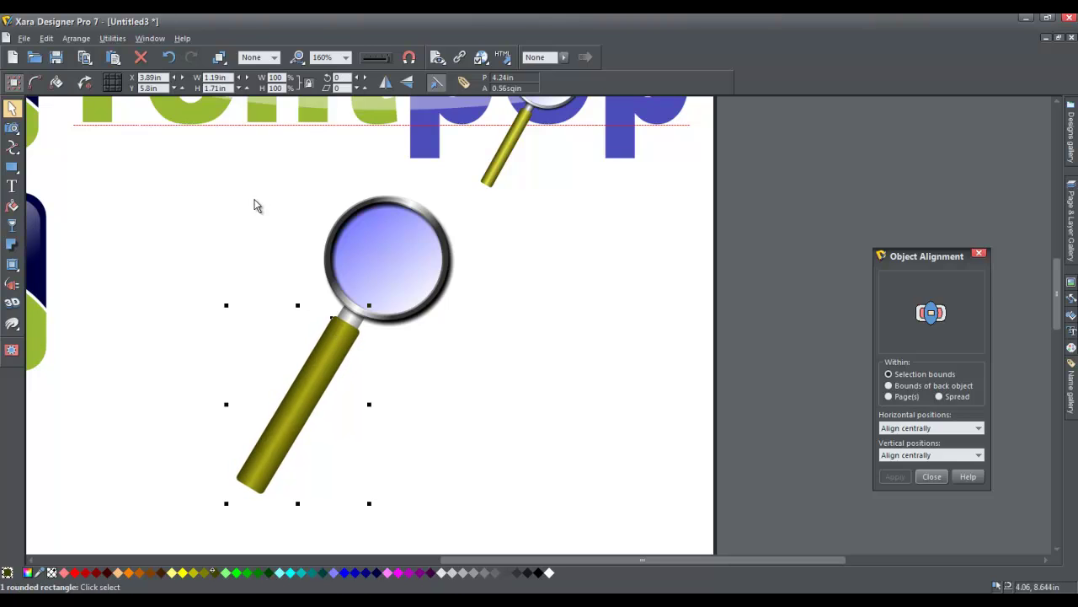
pyautogui.moveTo(150, 169); pyautogui.dragTo(435, 438)
pyautogui.scroll(-3, 392, 424)
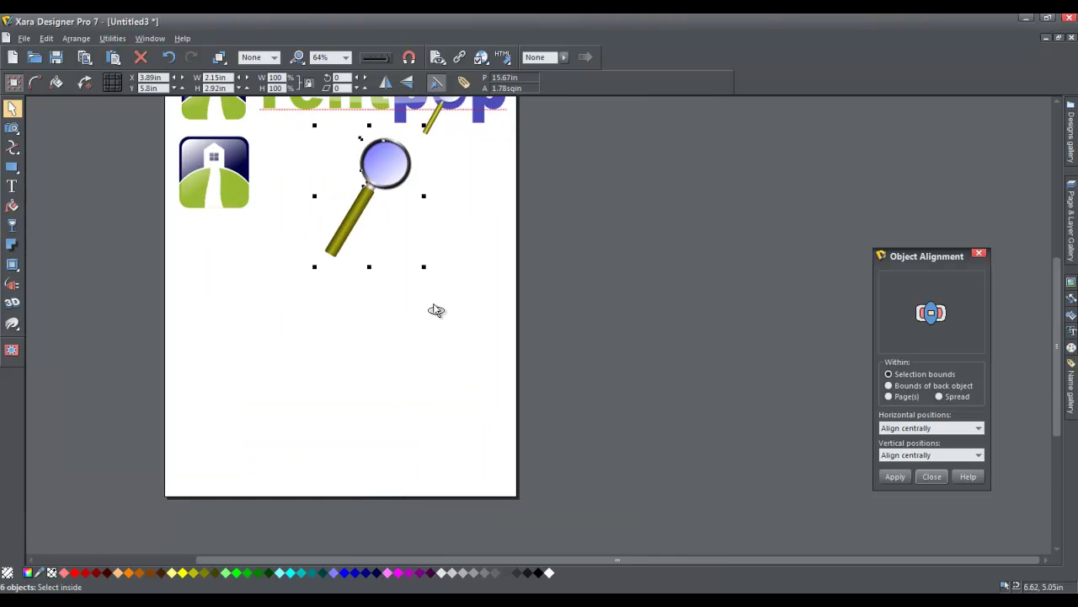
pyautogui.scroll(-1, 378, 462)
pyautogui.scroll(3, 376, 245)
pyautogui.moveTo(429, 231); pyautogui.dragTo(393, 265)
pyautogui.hotkey('ctrl', 'g')
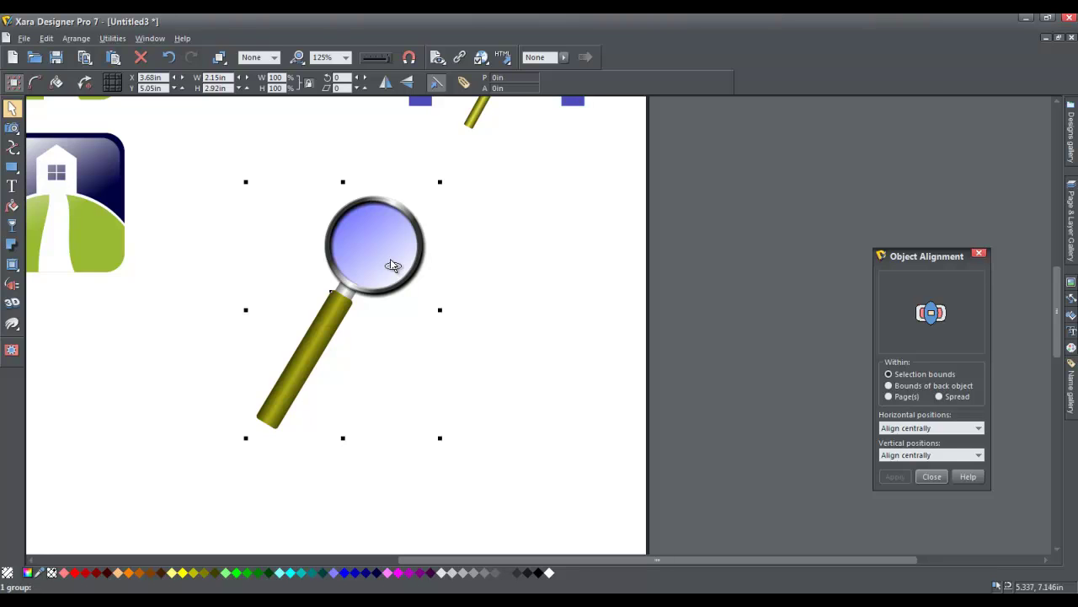
# - Move the grouped magnifying glass right to about X 6.01 in, Y 5.16 in, clearing space for the text
pyautogui.scroll(-3, 408, 364)
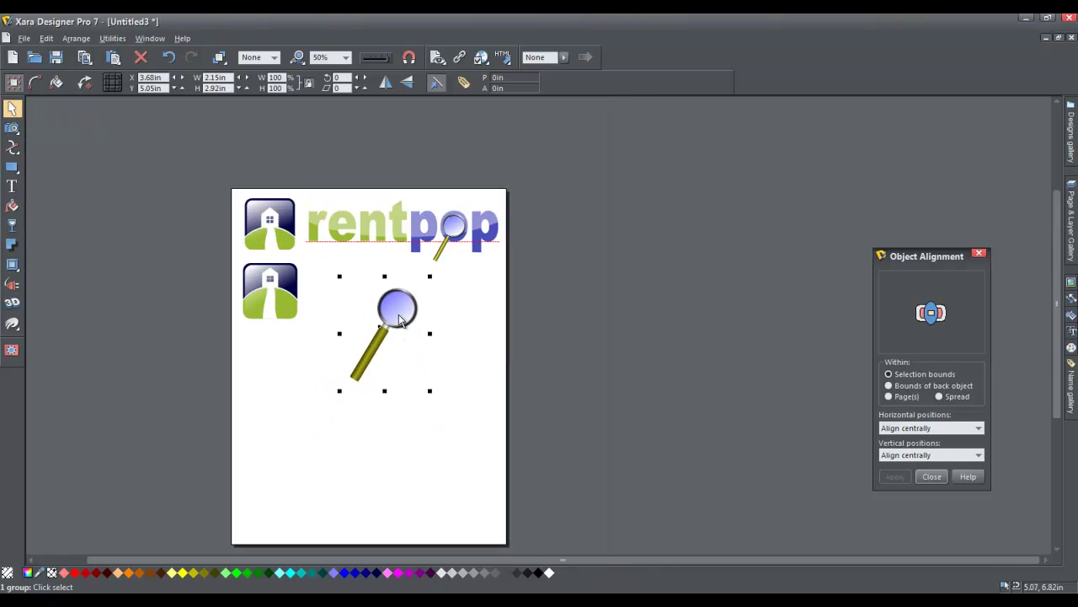
pyautogui.moveTo(400, 319); pyautogui.dragTo(480, 312)
pyautogui.scroll(2, 428, 305)
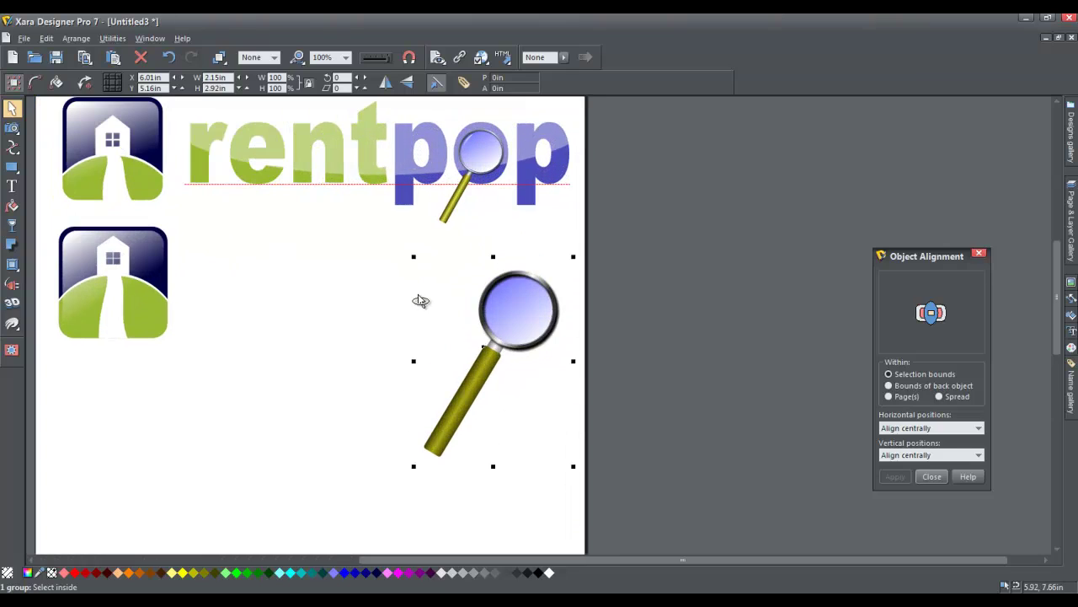
# - Add the text "rentpop" in Arial beside the recreated house icon and enlarge it to about 4.11 in wide
pyautogui.click(10, 188)
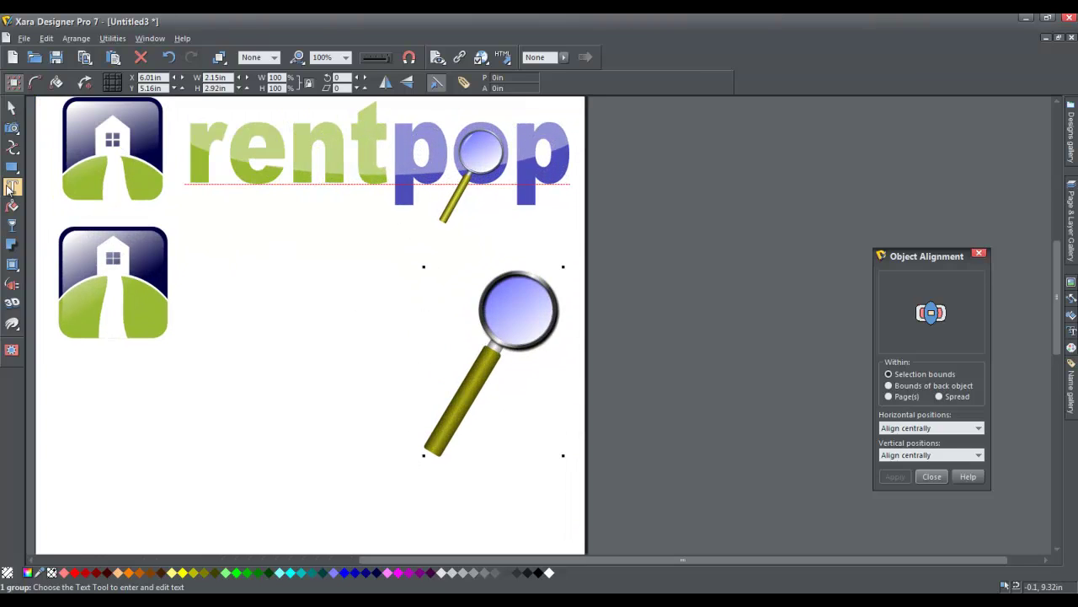
pyautogui.click(211, 300)
pyautogui.write('rentpop')
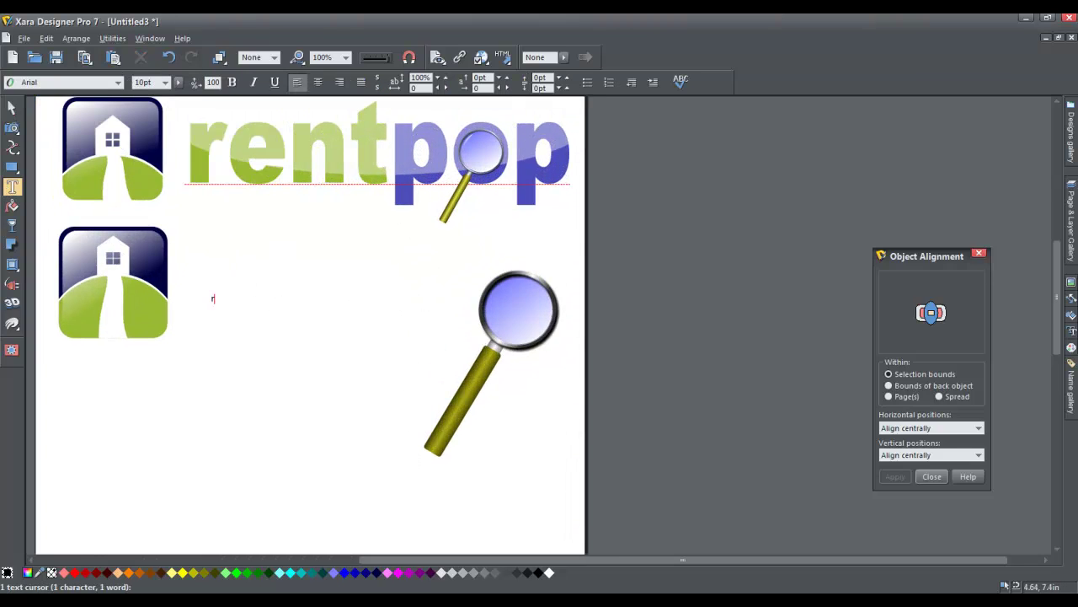
pyautogui.click(12, 108)
pyautogui.moveTo(253, 286); pyautogui.dragTo(494, 244)
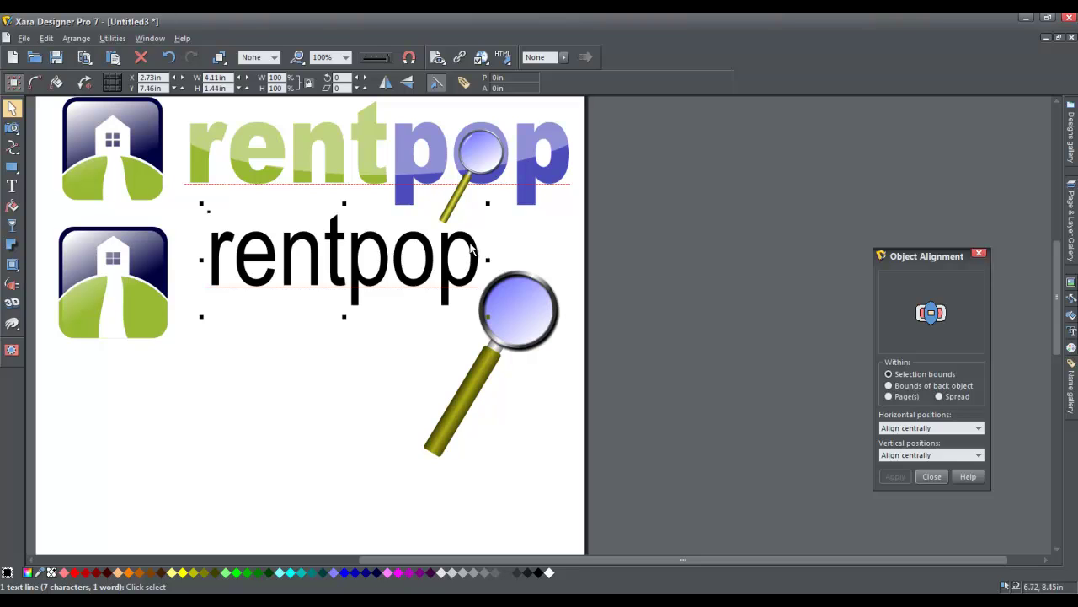
# - Change the font of the new rentpop lettering to Arial Black
pyautogui.doubleClick(474, 247)
pyautogui.moveTo(473, 244); pyautogui.dragTo(206, 271)
pyautogui.click(118, 81)
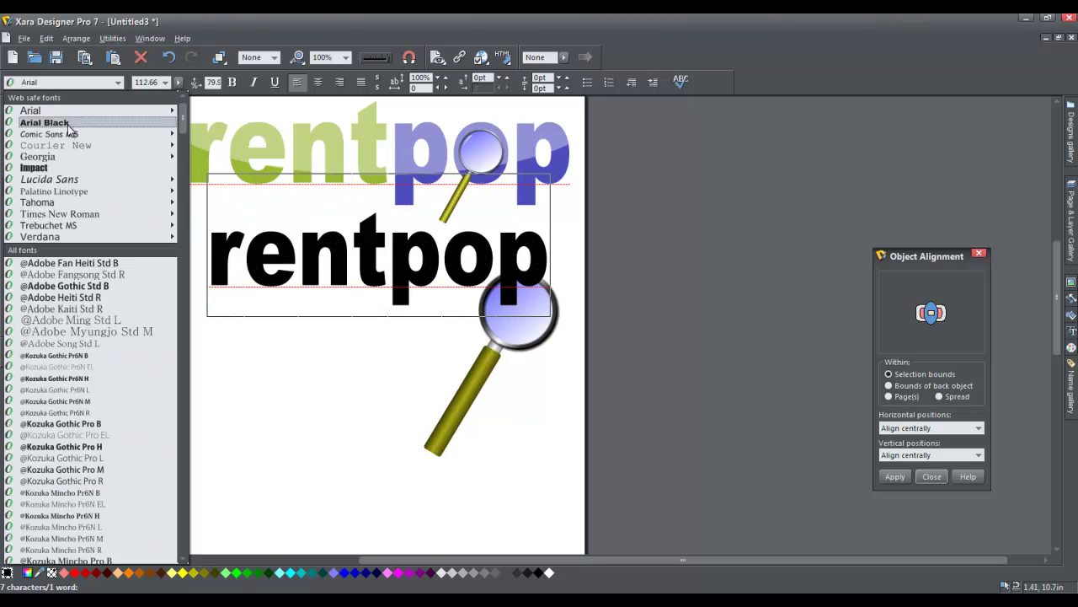
pyautogui.click(67, 124)
pyautogui.click(12, 108)
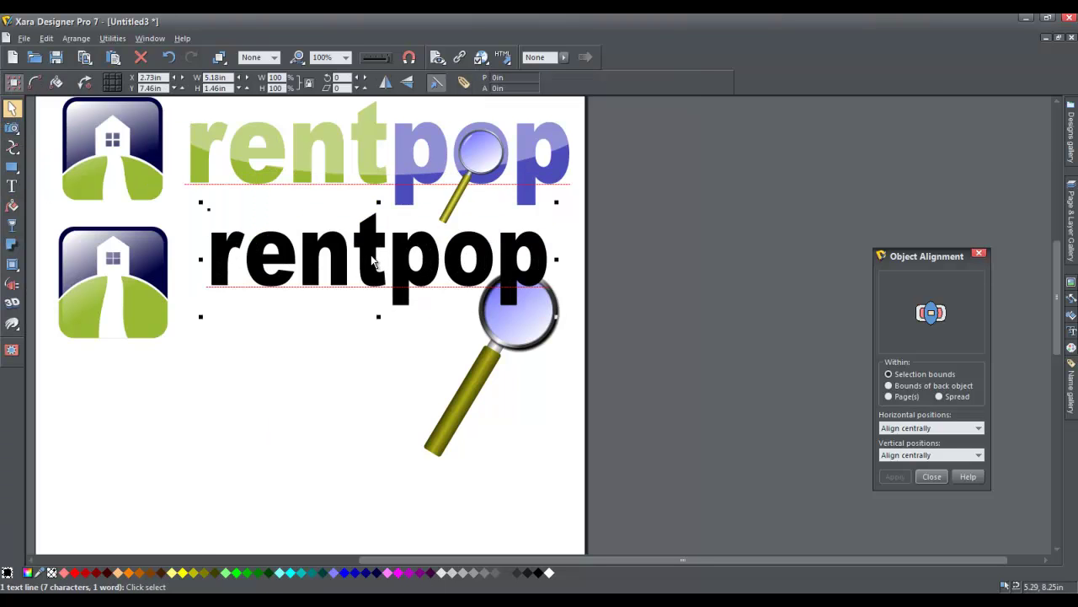
# - Enlarge the lettering to about 5.89 in wide beside the recreated house icon, and move the grouped magnifying glass off the page
pyautogui.moveTo(373, 261); pyautogui.dragTo(352, 206)
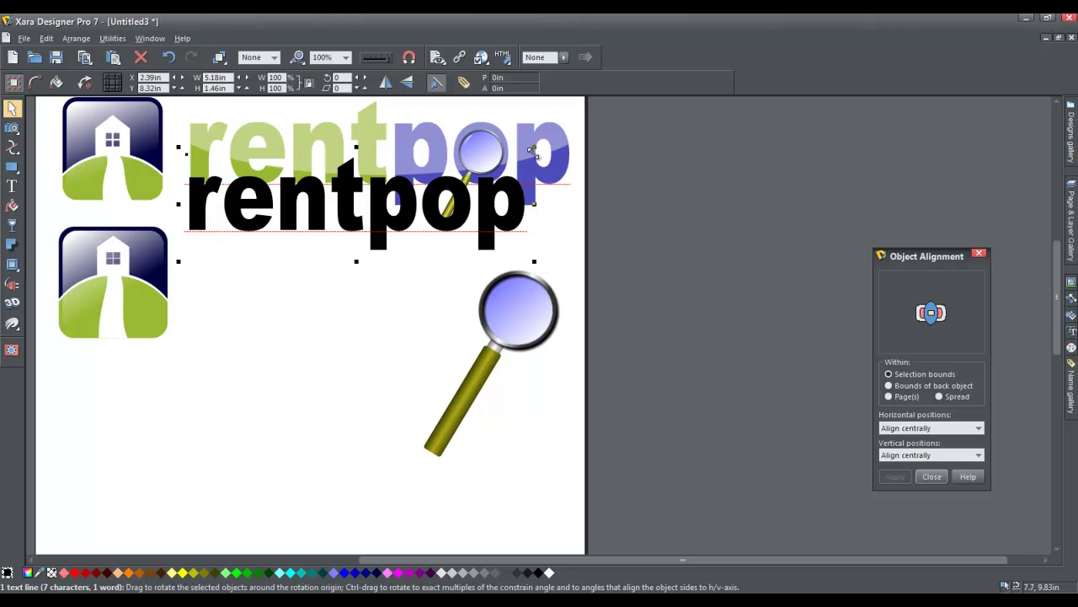
pyautogui.moveTo(534, 150); pyautogui.dragTo(562, 147)
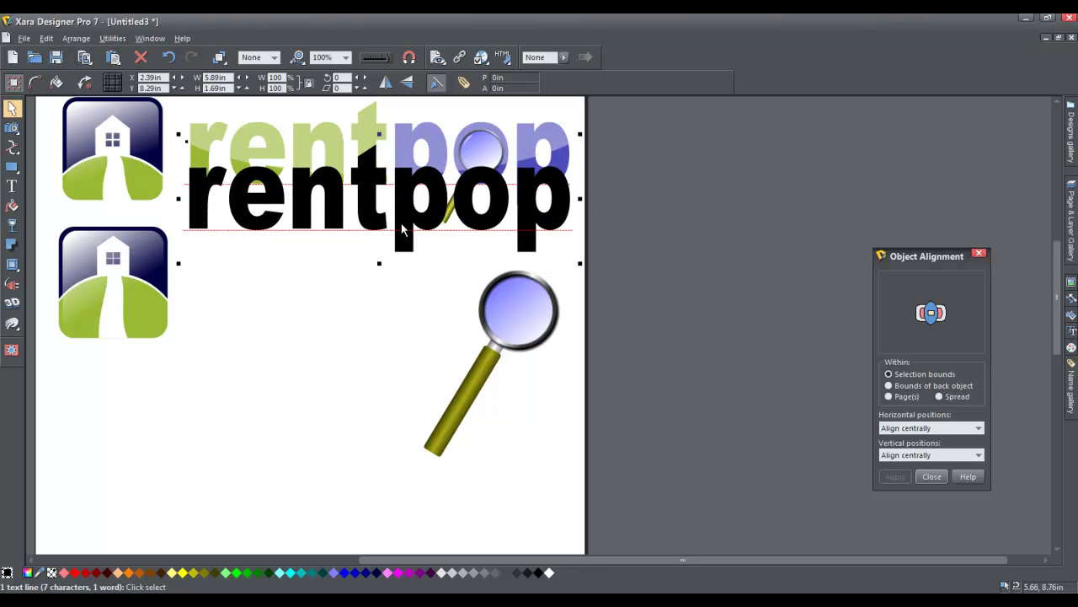
pyautogui.moveTo(402, 228); pyautogui.dragTo(397, 313)
pyautogui.moveTo(493, 368); pyautogui.dragTo(641, 404)
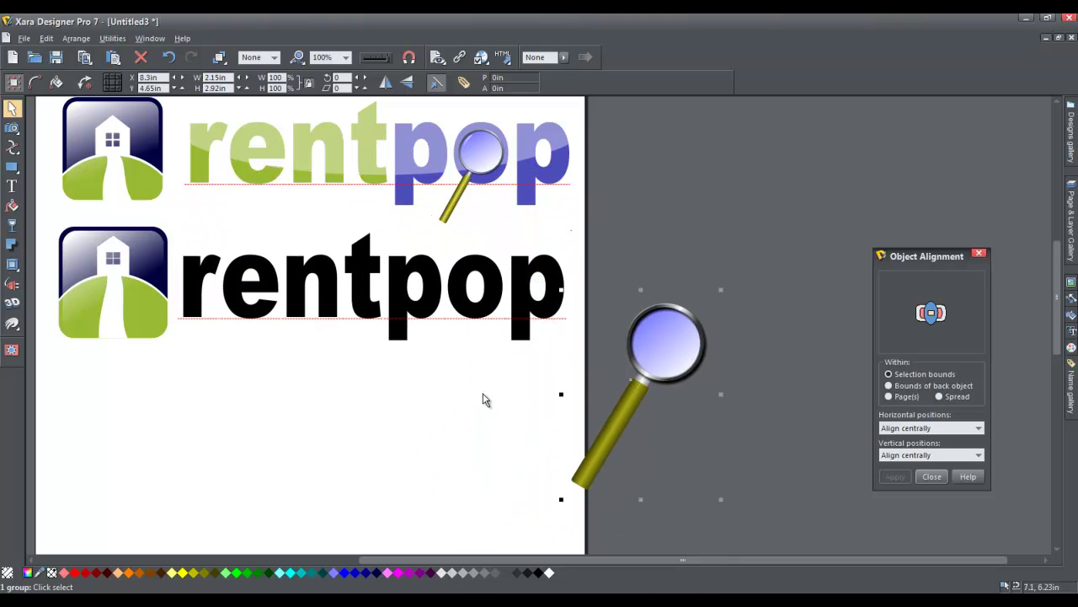
# - Colour "rent" with green sampled from the new icon's hill and "pop" with blue sampled from the original lettering
pyautogui.doubleClick(395, 293)
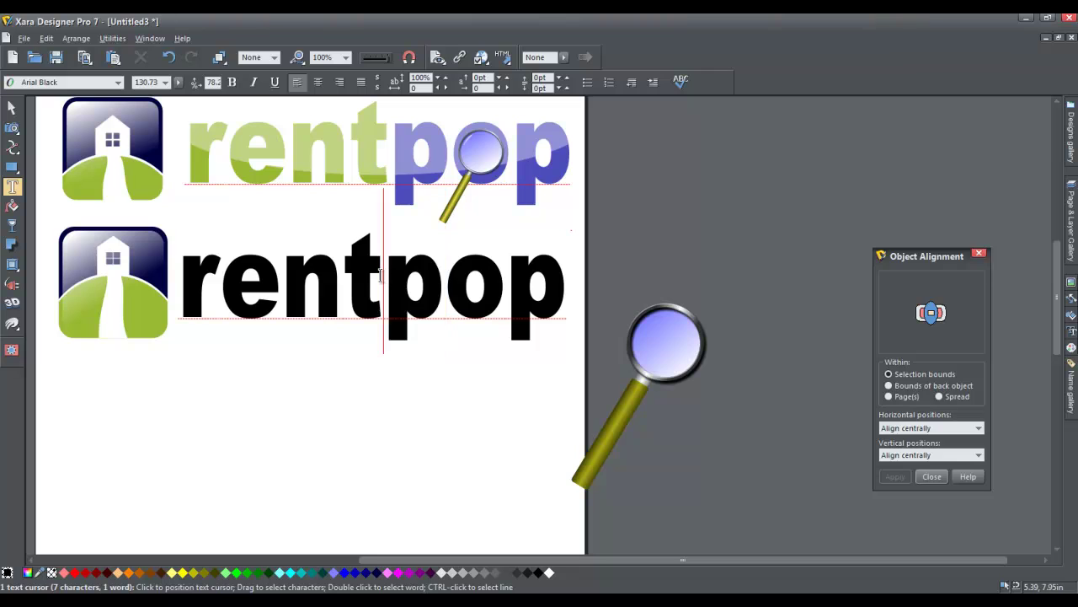
pyautogui.moveTo(386, 282); pyautogui.dragTo(181, 286)
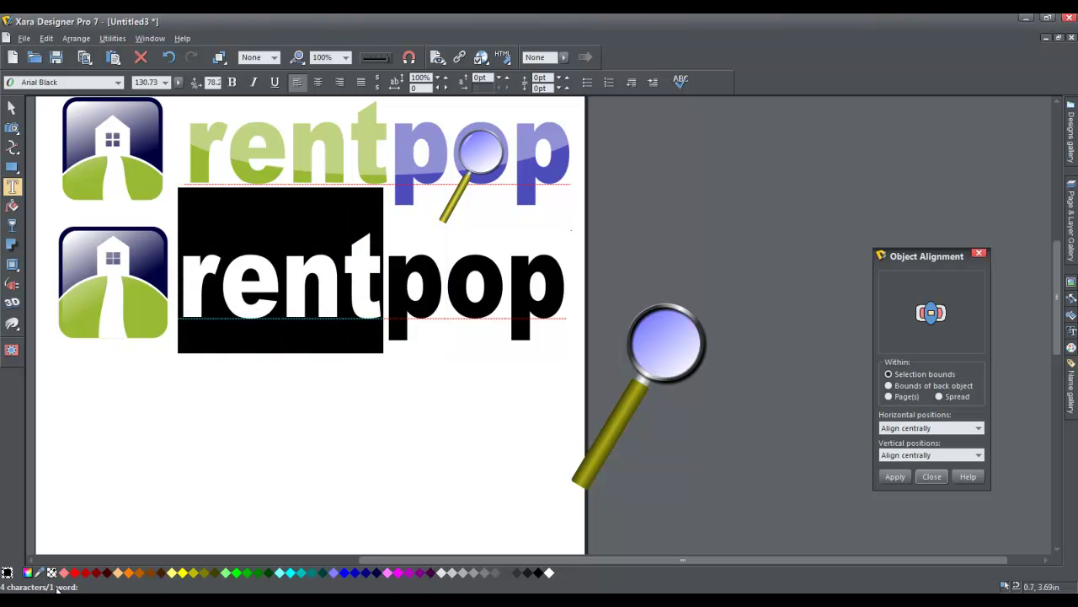
pyautogui.moveTo(40, 577); pyautogui.dragTo(83, 333)
pyautogui.moveTo(386, 289); pyautogui.dragTo(566, 291)
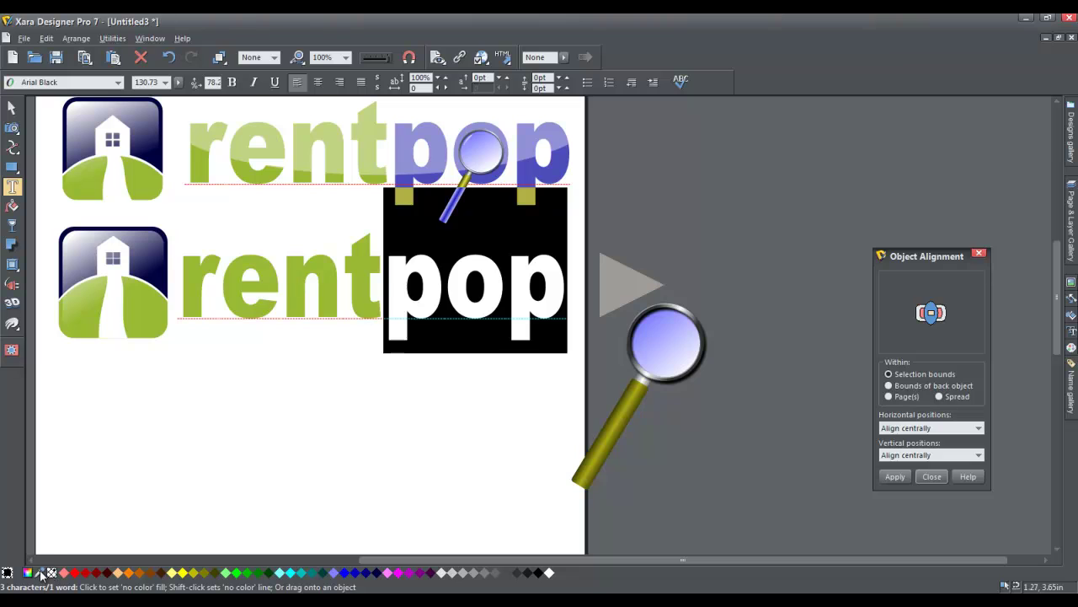
pyautogui.moveTo(52, 573); pyautogui.dragTo(556, 161)
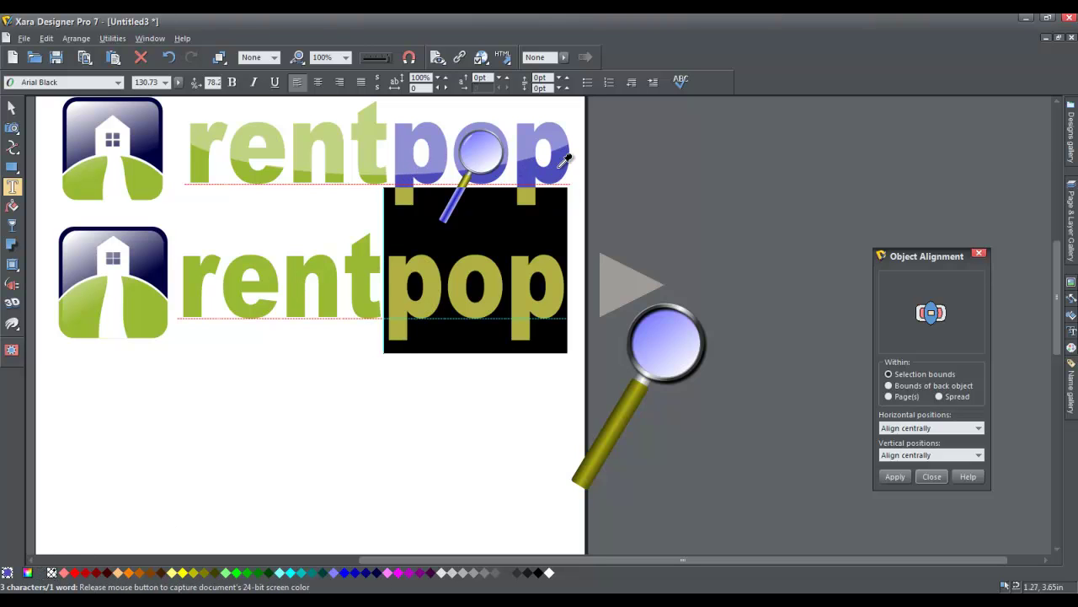
pyautogui.click(13, 108)
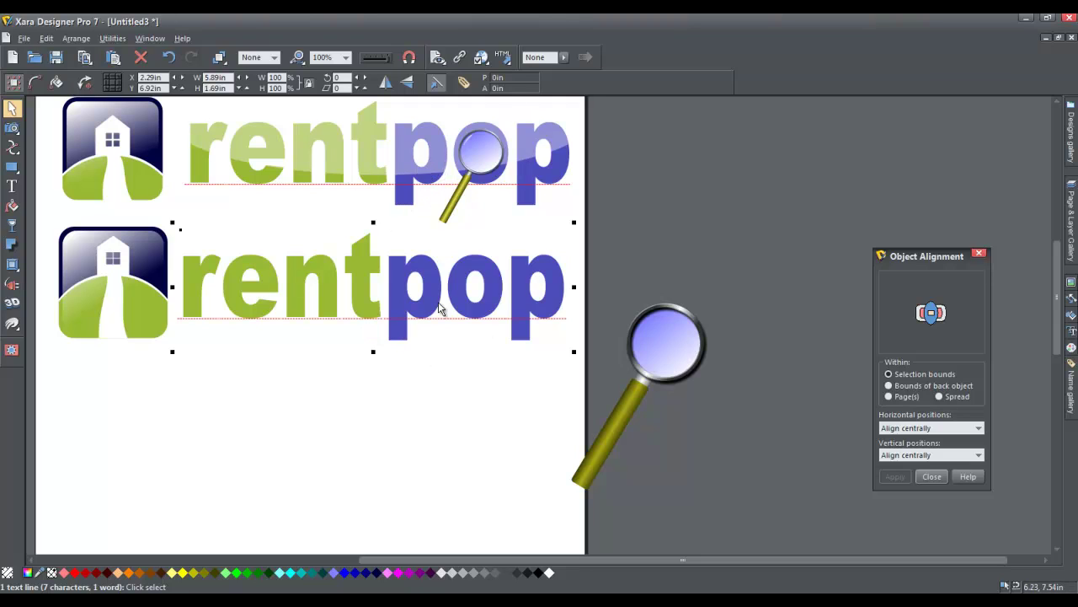
pyautogui.click(434, 378)
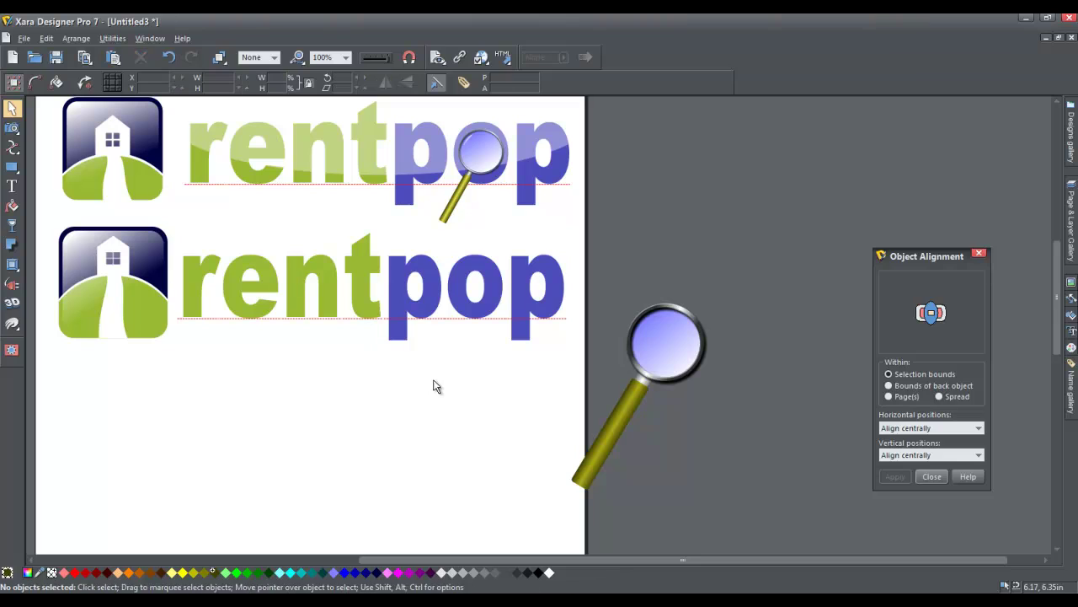
# - Draw a black ellipse about 6.67 in wide and 1.36 in high over the upper part of the new lettering
pyautogui.moveTo(15, 171)
pyautogui.click(59, 167)
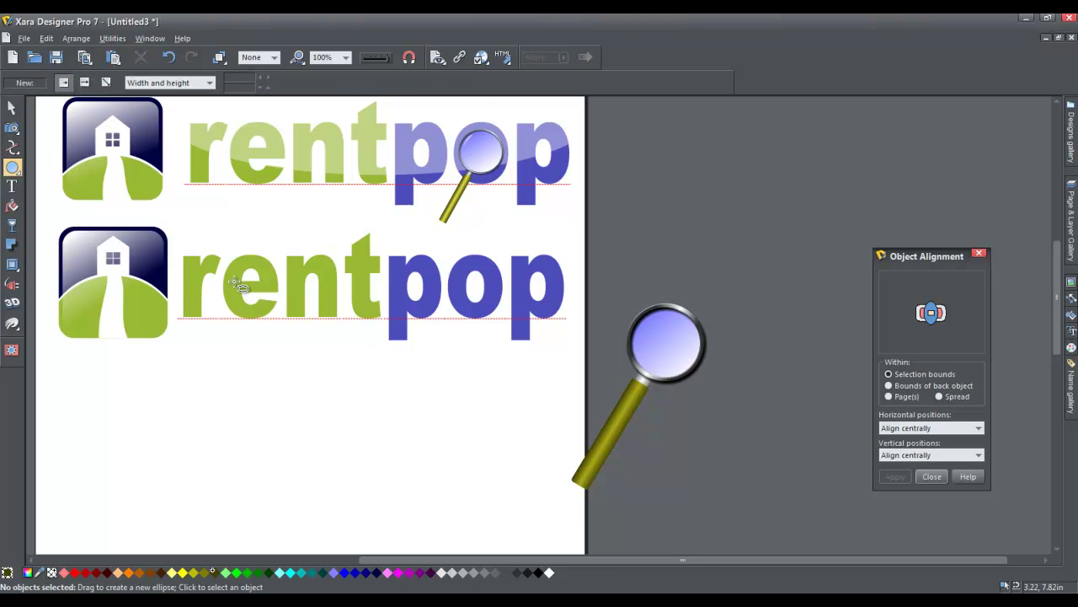
pyautogui.moveTo(195, 256); pyautogui.dragTo(261, 324)
pyautogui.click(538, 573)
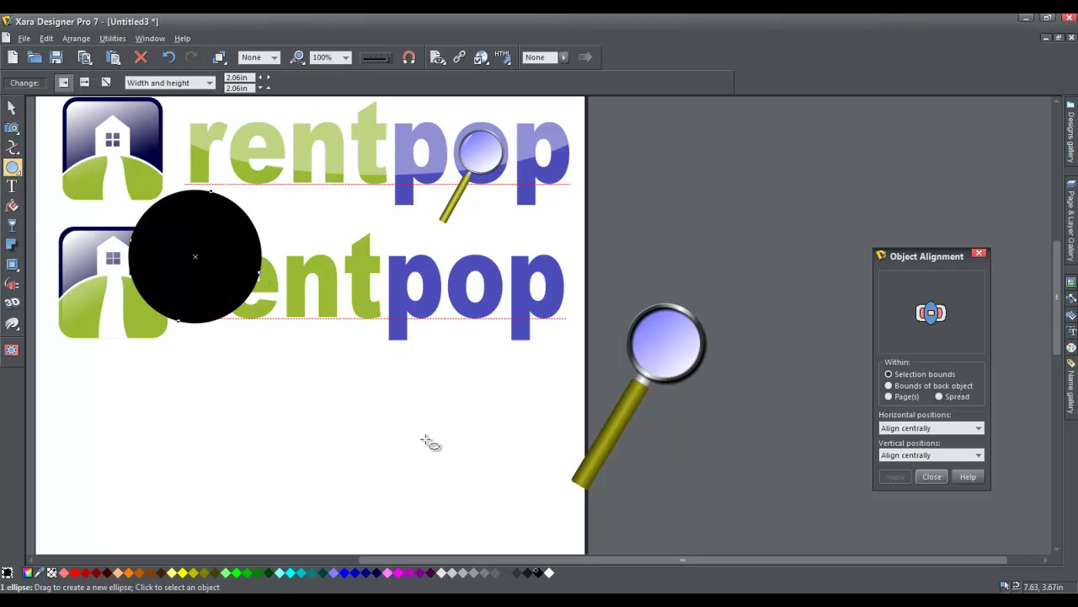
pyautogui.click(13, 107)
pyautogui.moveTo(198, 204); pyautogui.dragTo(197, 253)
pyautogui.moveTo(220, 289); pyautogui.dragTo(610, 265)
pyautogui.moveTo(398, 221); pyautogui.dragTo(388, 194)
# - Align the ellipse and the lettering centrally in the horizontal direction, with no change to their vertical positions
pyautogui.keyDown('shift'); pyautogui.click(428, 315); pyautogui.keyUp('shift')
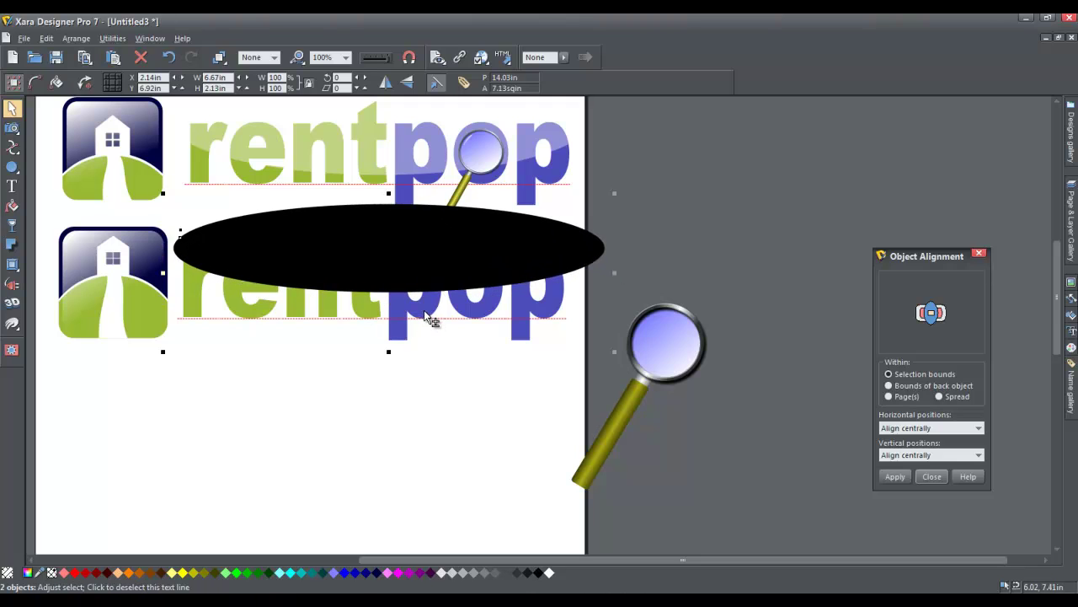
pyautogui.click(913, 455)
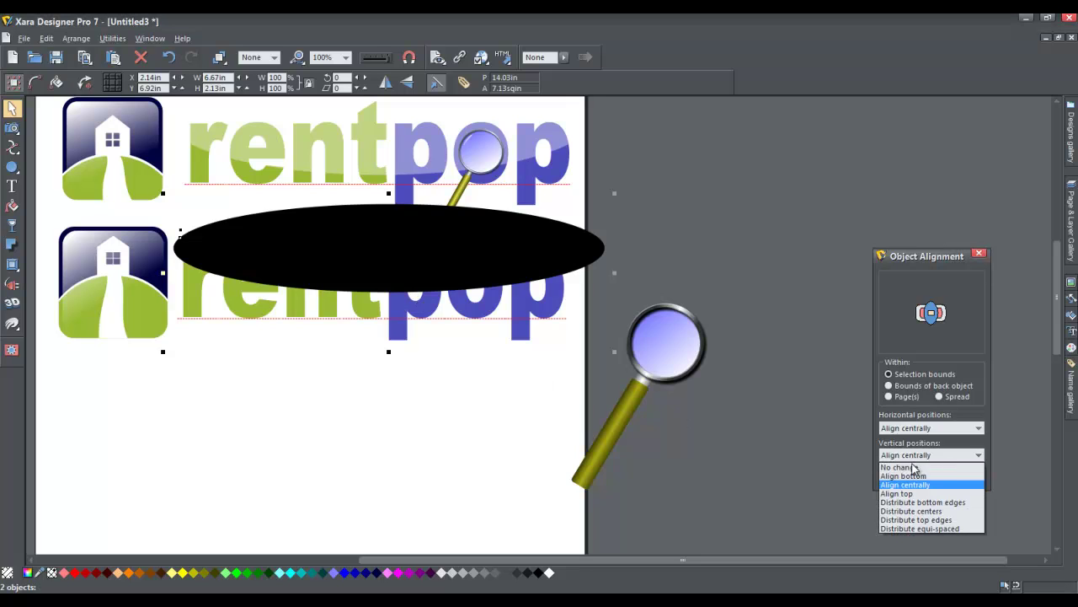
pyautogui.click(893, 466)
pyautogui.click(891, 476)
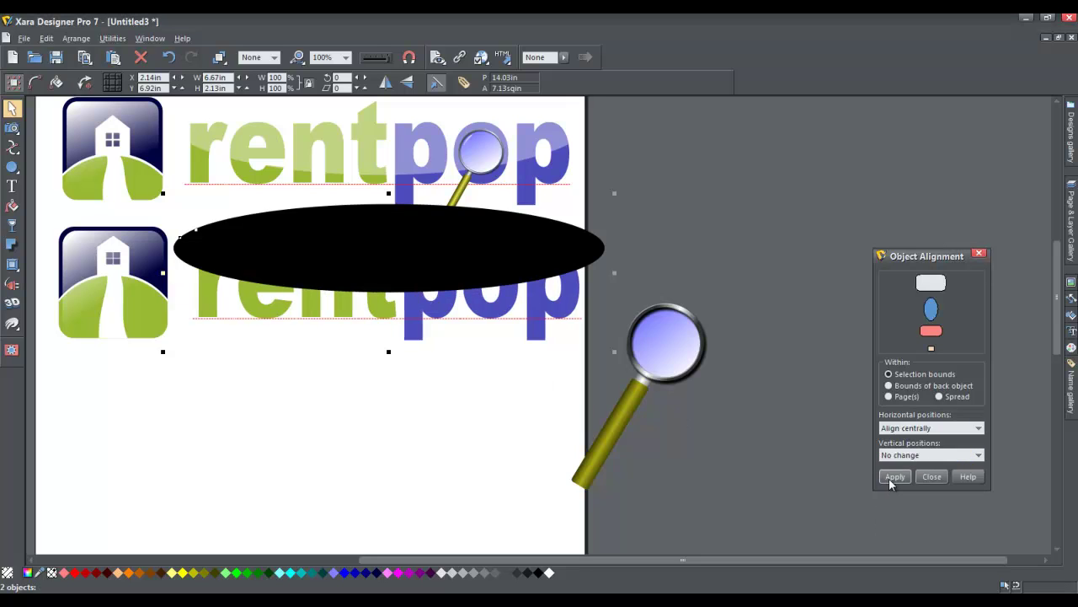
pyautogui.click(749, 495)
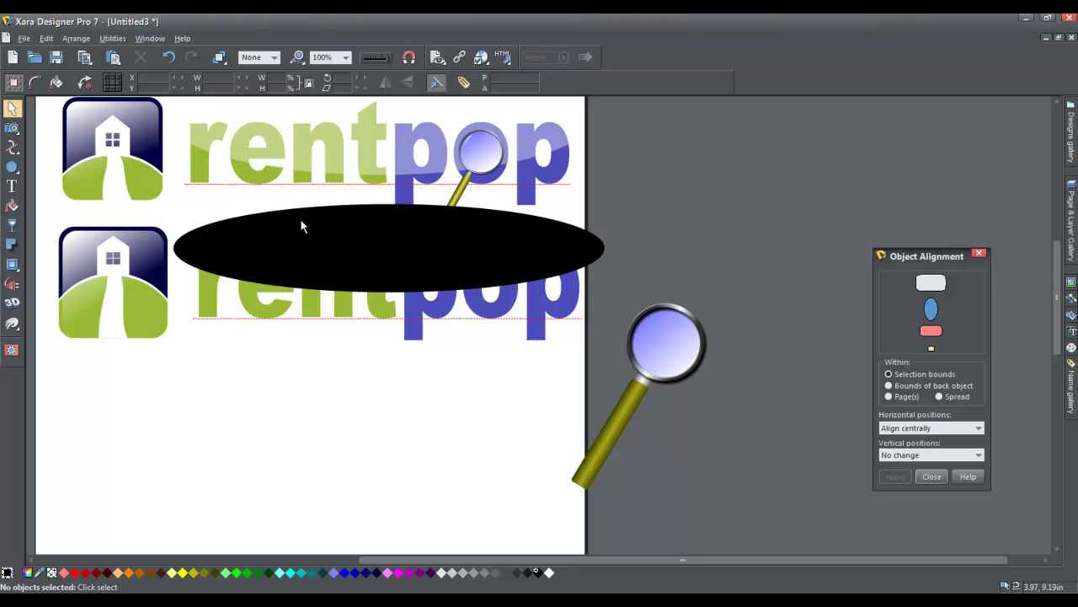
# - Stretch the black ellipse downward to about 1.51 in high
pyautogui.click(398, 272)
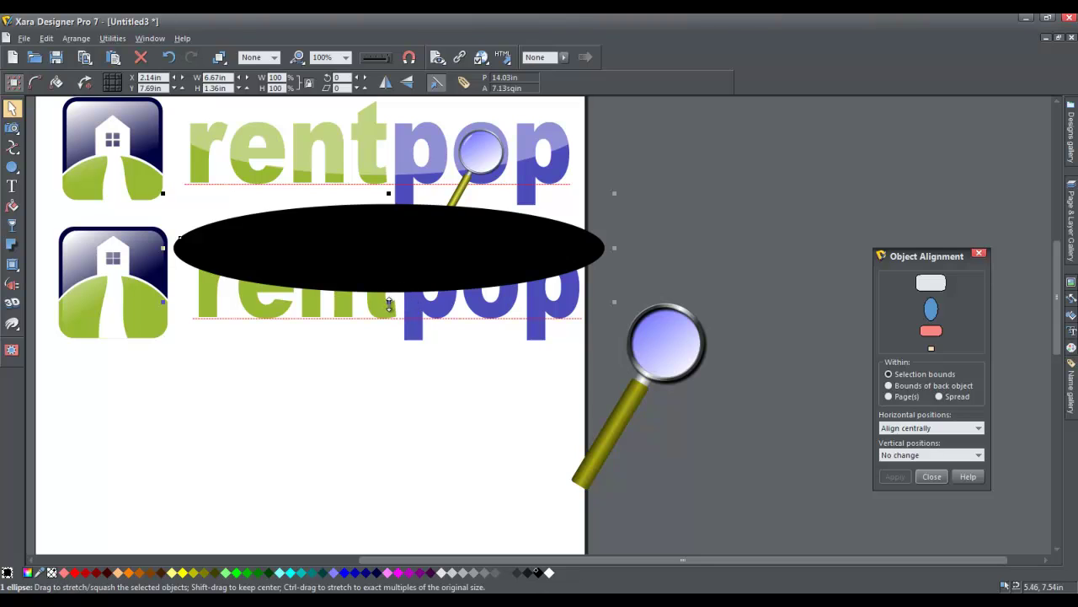
pyautogui.moveTo(389, 299); pyautogui.dragTo(390, 311)
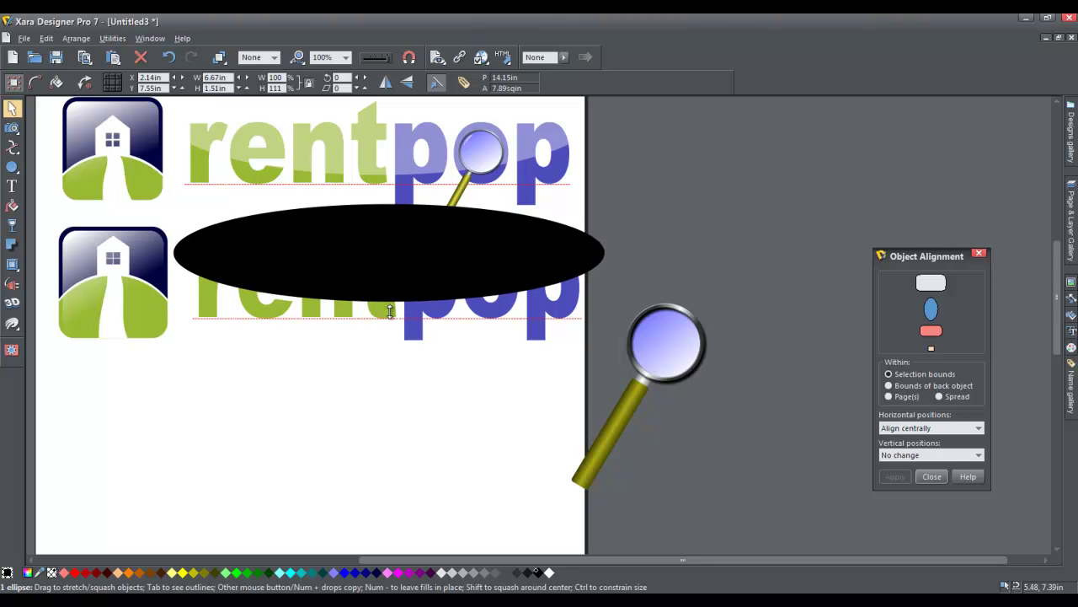
pyautogui.click(414, 396)
# - Duplicate the coloured lettering, bring the copy in front of the ellipse and fill it white
pyautogui.click(423, 341)
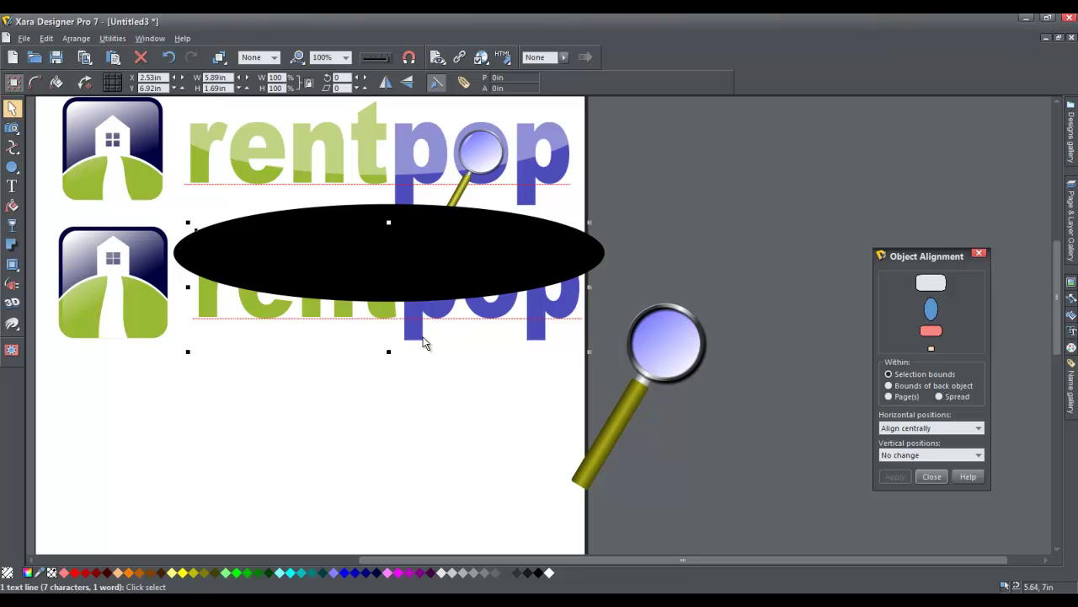
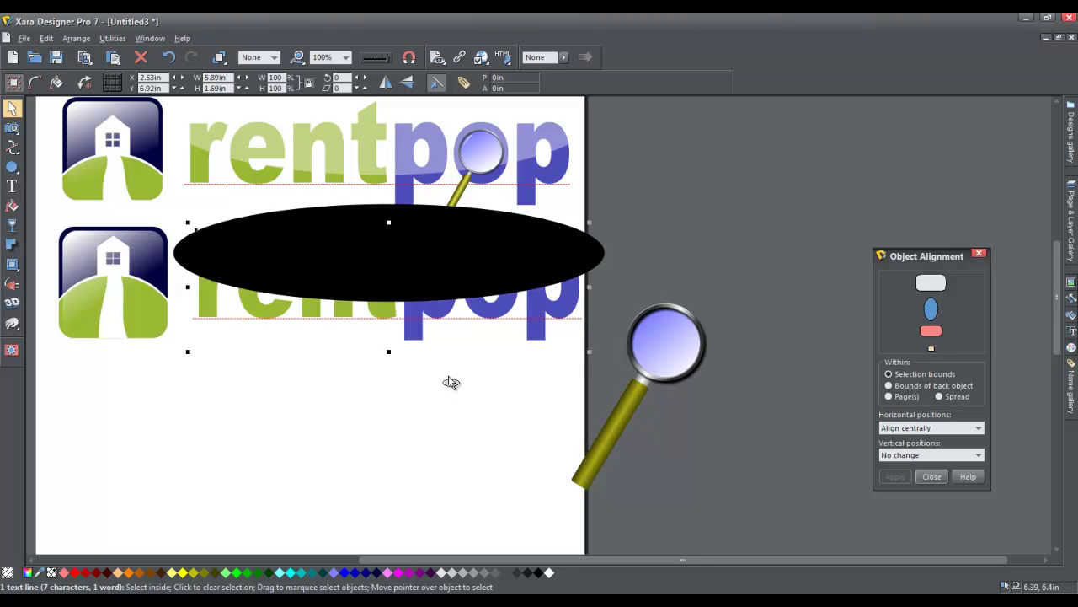
pyautogui.hotkey('ctrl', 'f')
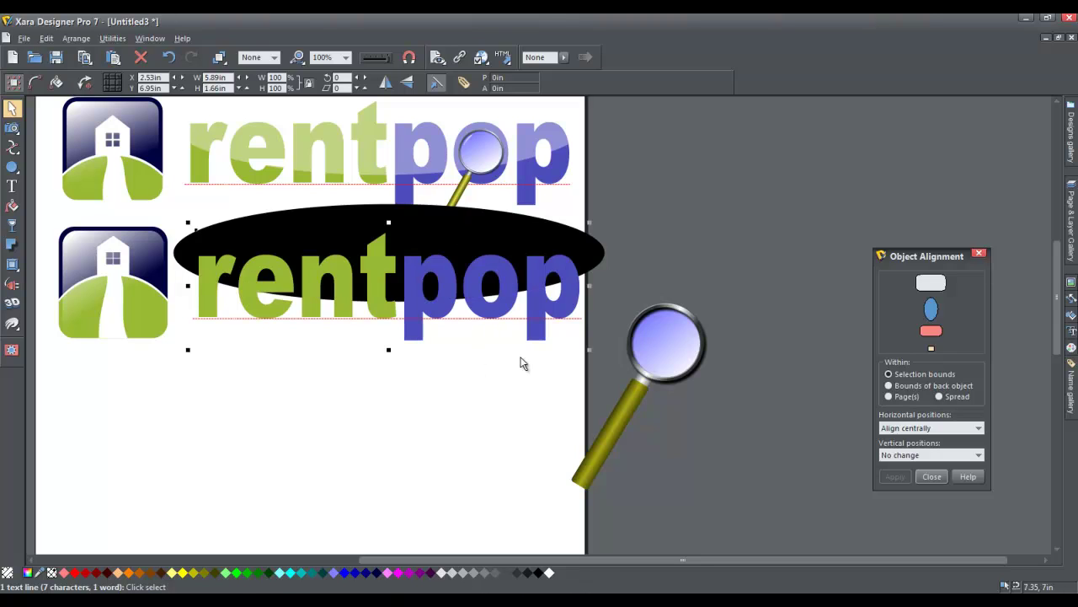
pyautogui.click(549, 574)
pyautogui.click(453, 457)
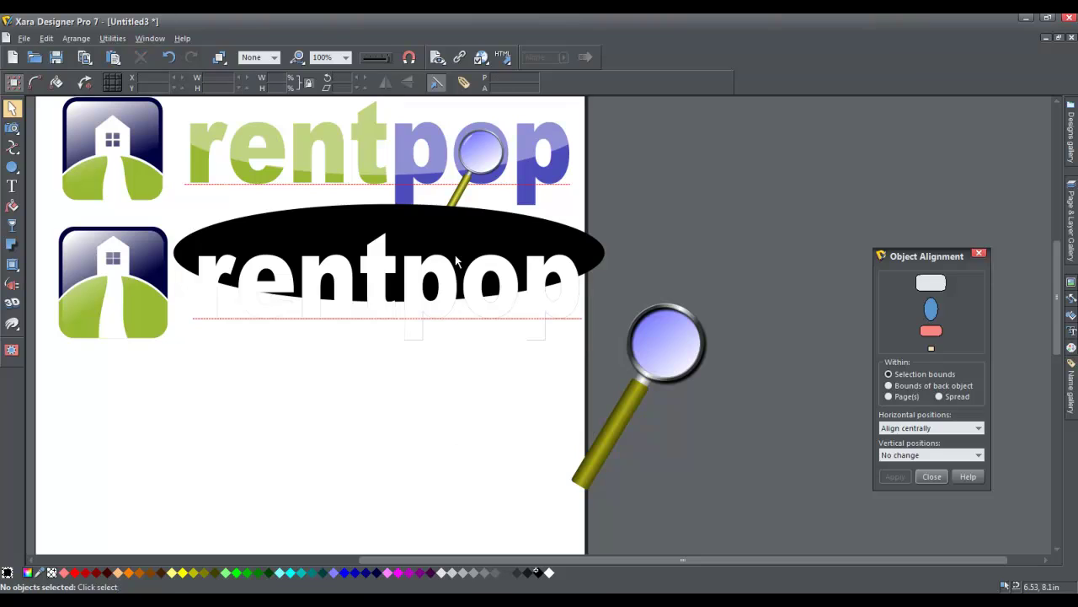
# - Bring the ellipse to the front, slice the white lettering along its edge and delete the lower white piece
pyautogui.click(444, 229)
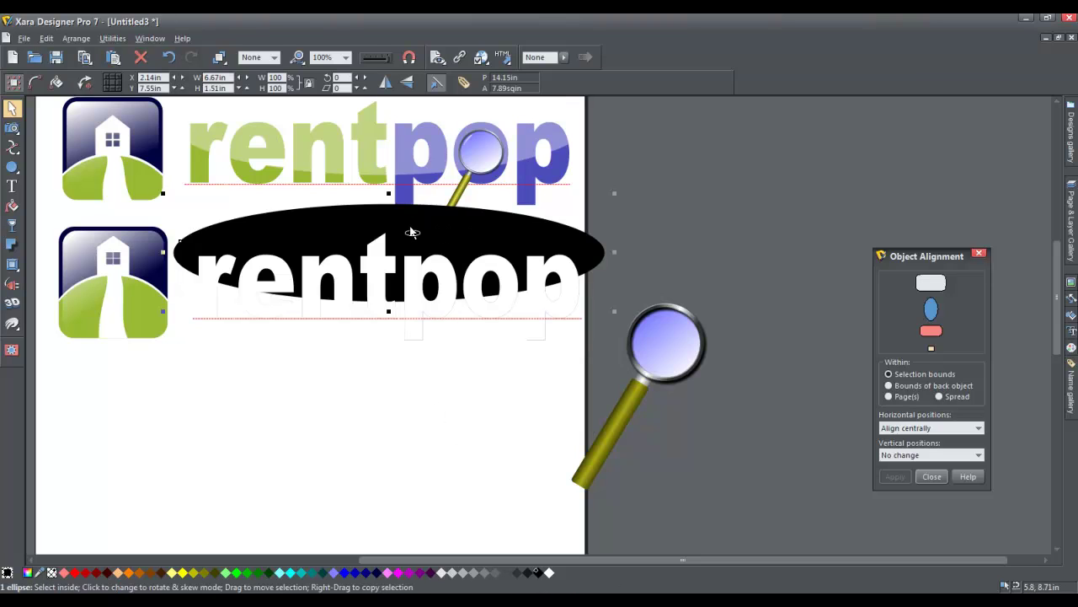
pyautogui.hotkey('ctrl', 'f')
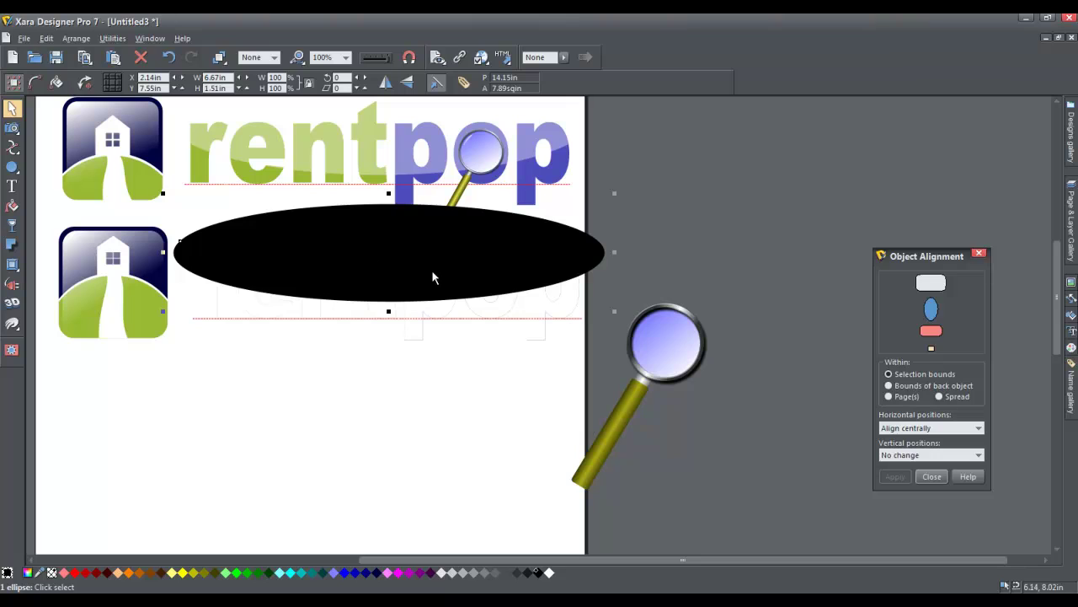
pyautogui.keyDown('shift'); pyautogui.click(421, 340); pyautogui.keyUp('shift')
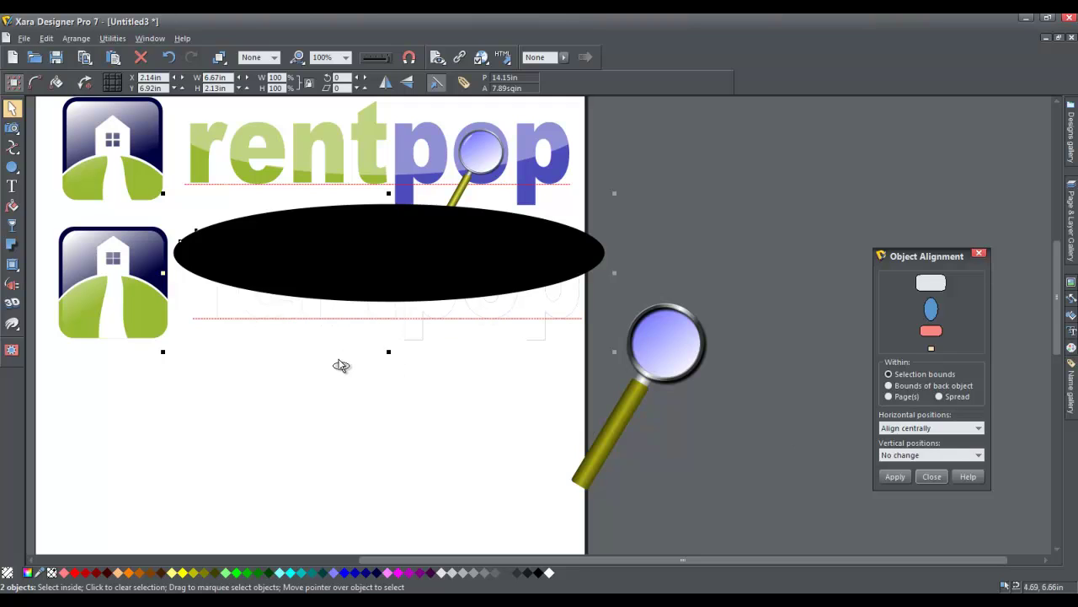
pyautogui.hotkey('ctrl', '2')
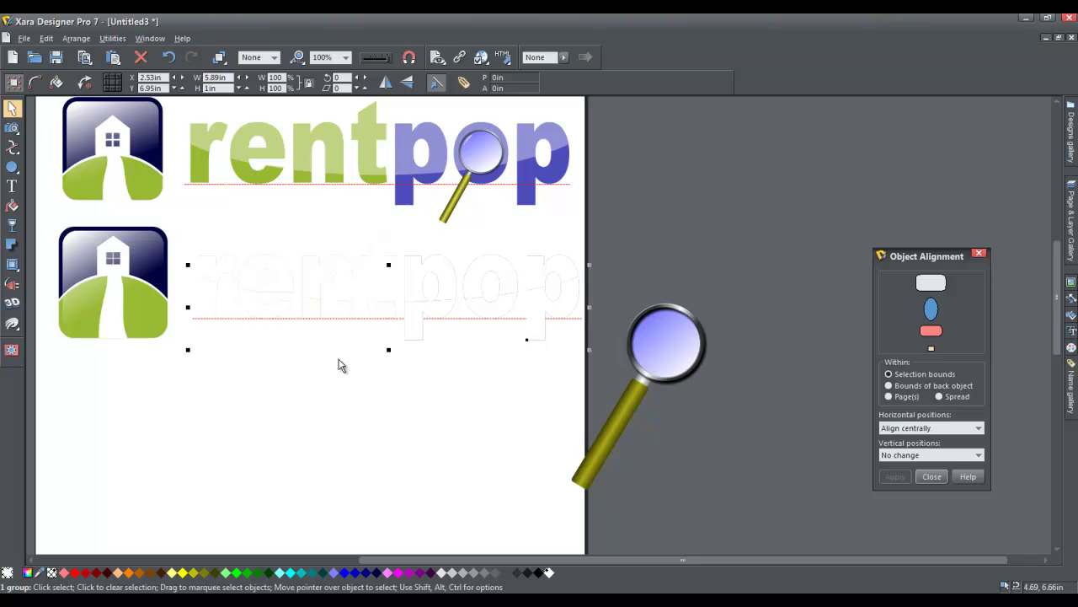
pyautogui.moveTo(414, 329); pyautogui.dragTo(829, 228)
pyautogui.press('Delete')
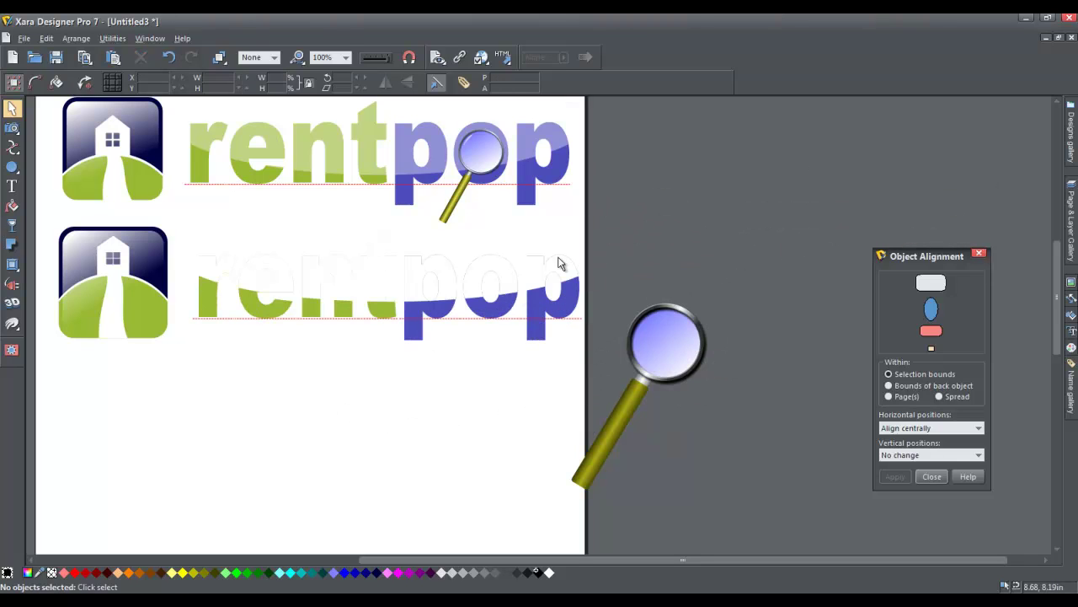
# - Apply a flat 70% transparency to the upper white lettering piece as a glossy highlight
pyautogui.click(375, 279)
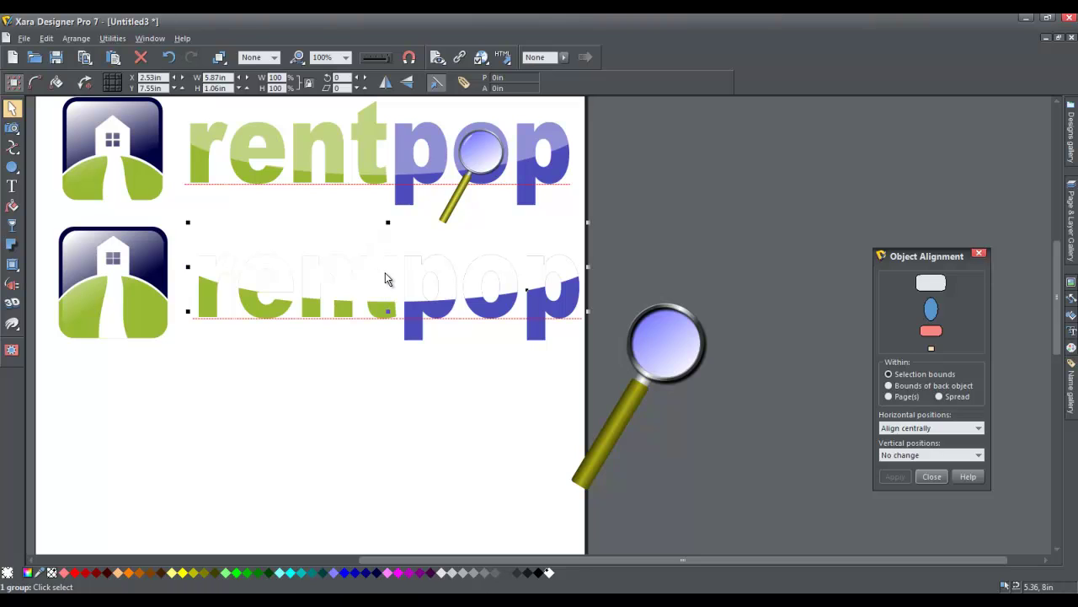
pyautogui.click(12, 228)
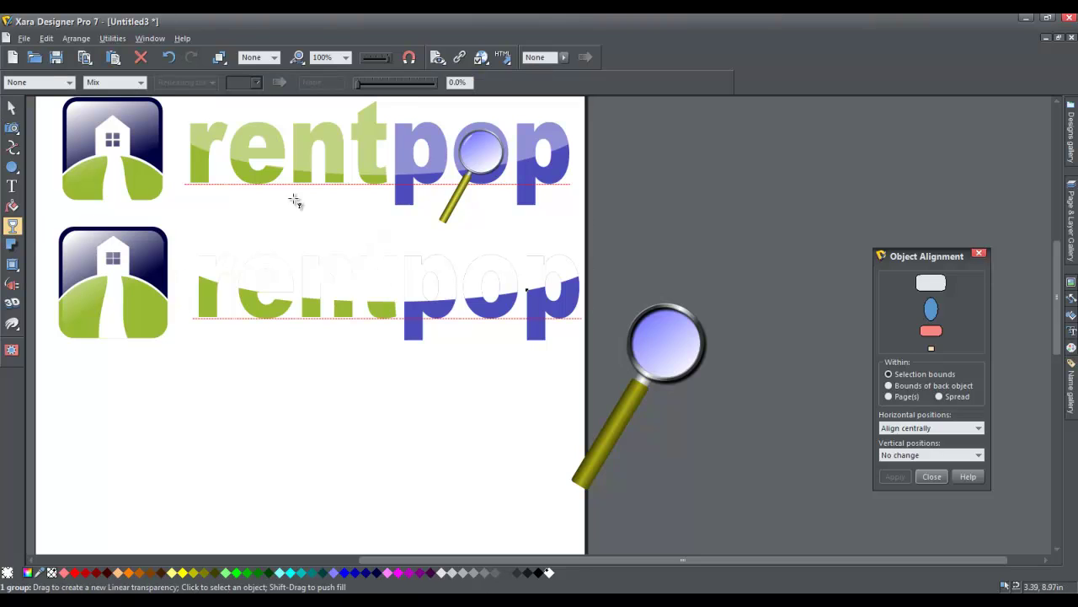
pyautogui.moveTo(402, 82); pyautogui.dragTo(411, 81)
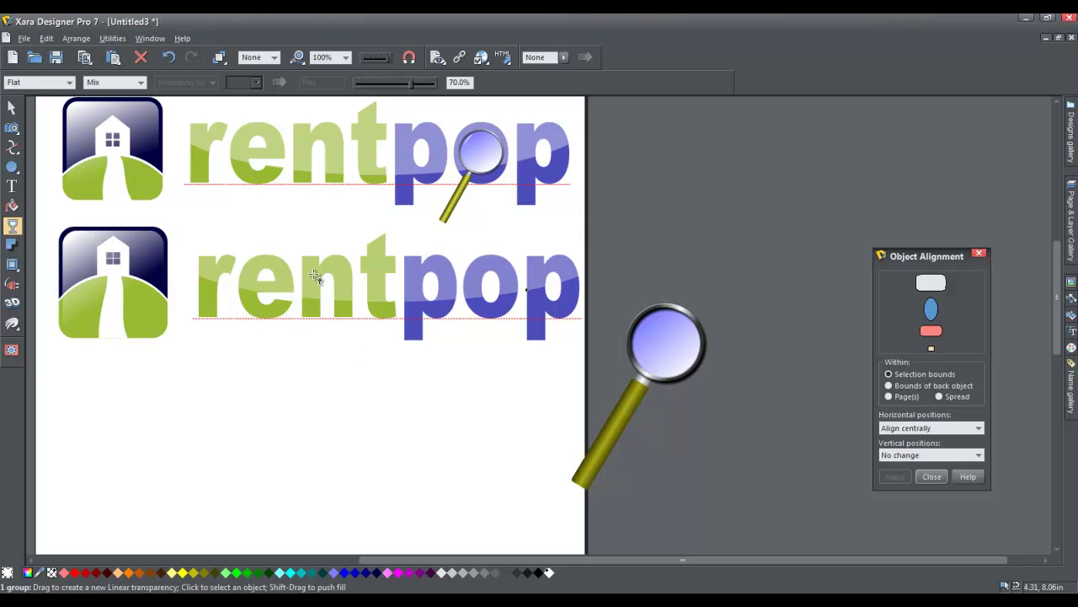
pyautogui.click(12, 108)
# - Shrink the magnifying glass to about 1.32 in wide and place it over the "o" of "pop" in the new lettering
pyautogui.scroll(-2, 356, 337)
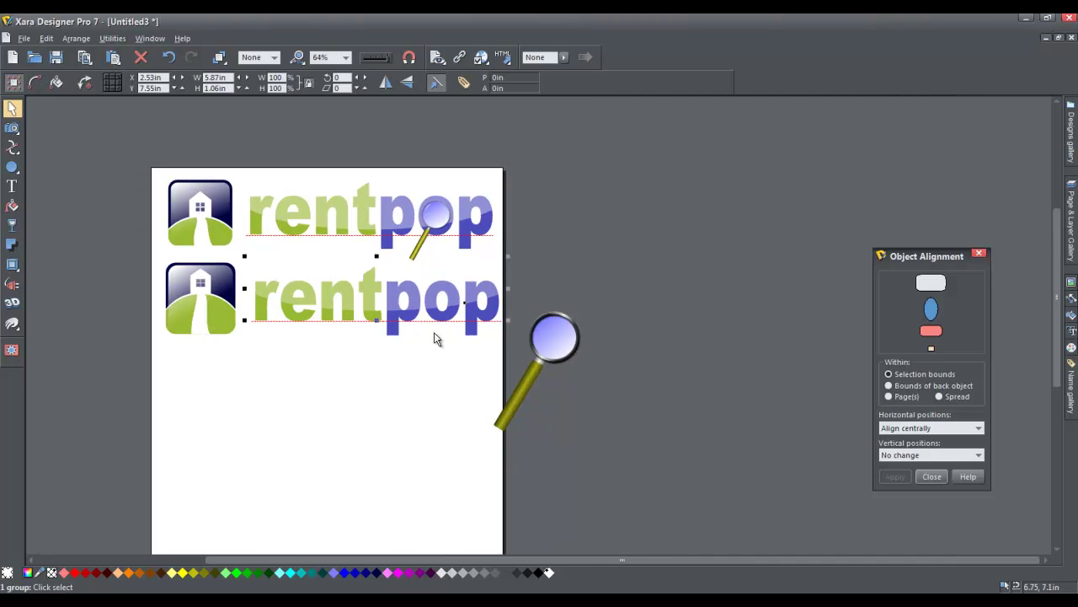
pyautogui.scroll(2, 359, 339)
pyautogui.moveTo(690, 389); pyautogui.dragTo(517, 340)
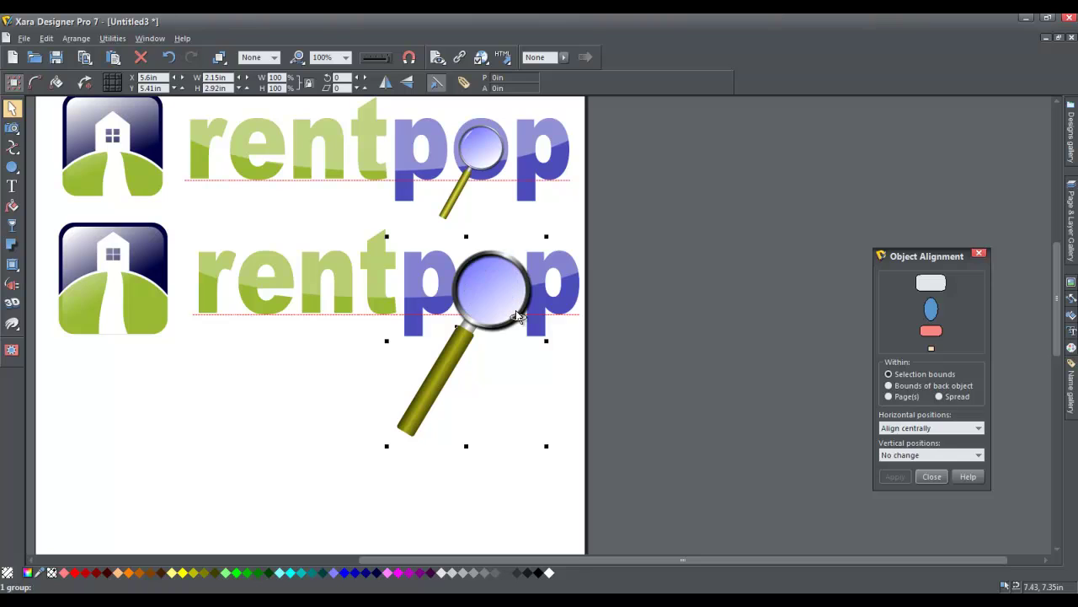
pyautogui.moveTo(549, 235); pyautogui.dragTo(509, 267)
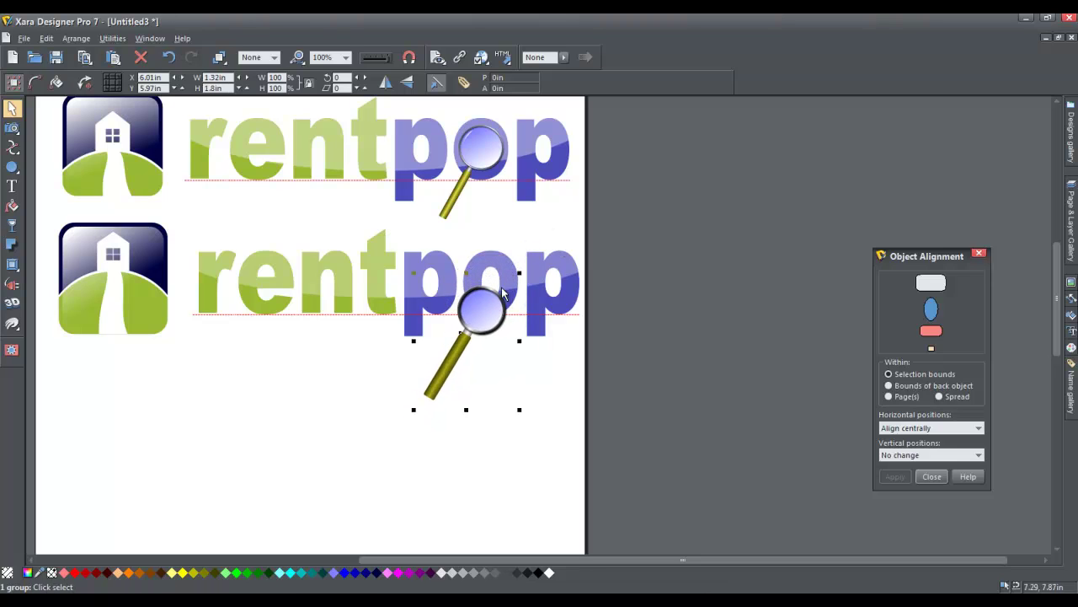
pyautogui.moveTo(491, 306); pyautogui.dragTo(502, 283)
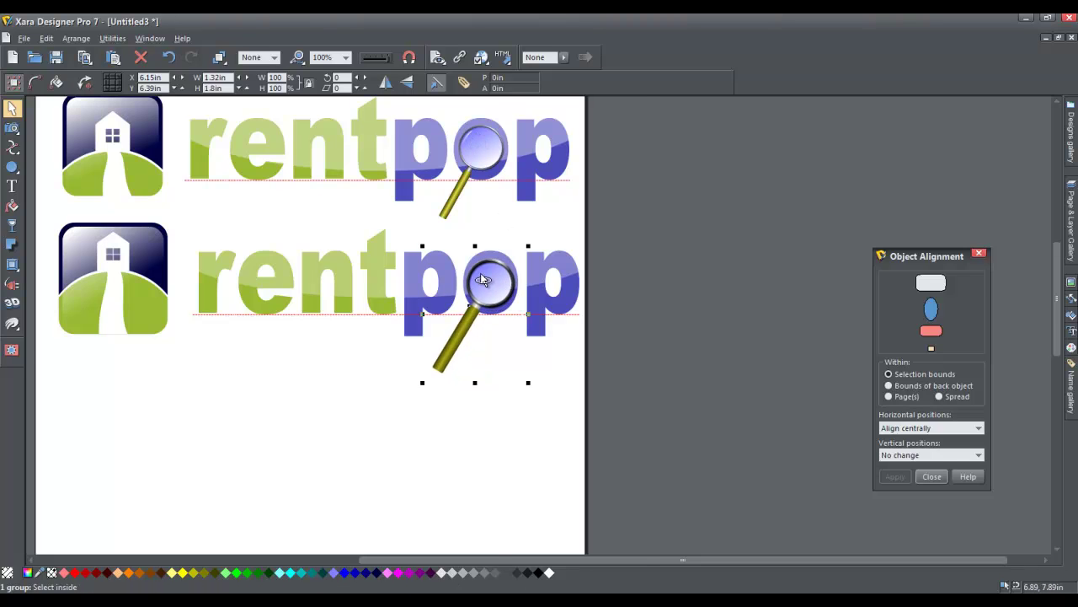
# - Draw a closed crescent about 0.2 × 0.25 in along the lens's upper-left inner rim, bowing its outer edge to follow the ring
pyautogui.keyDown('ctrl'); pyautogui.scroll(5, 487, 278); pyautogui.keyUp('ctrl')
pyautogui.keyDown('ctrl'); pyautogui.scroll(-1, 267, 262); pyautogui.keyUp('ctrl')
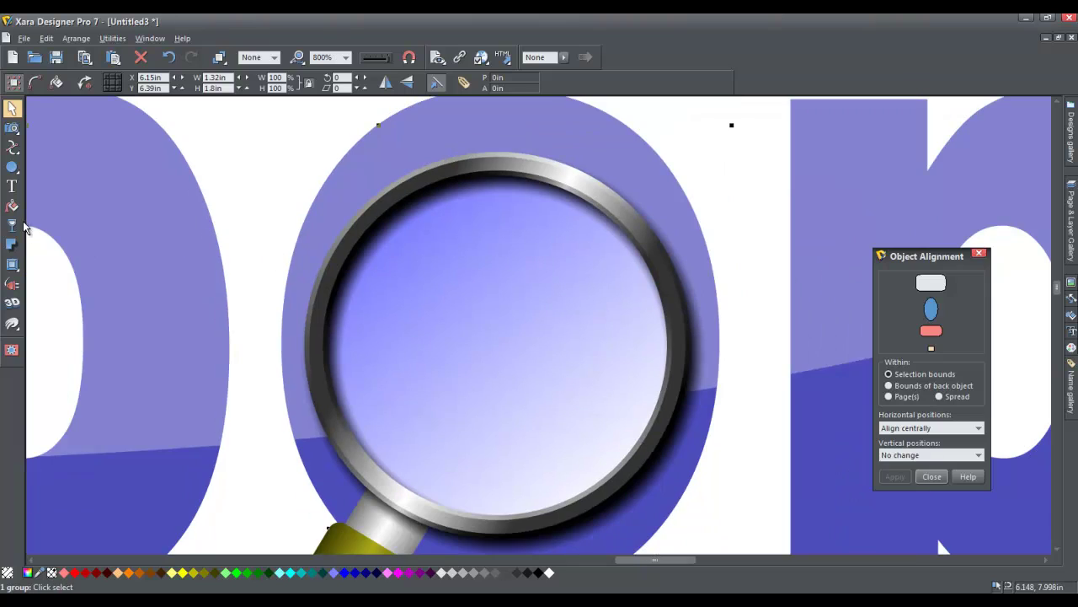
pyautogui.click(13, 148)
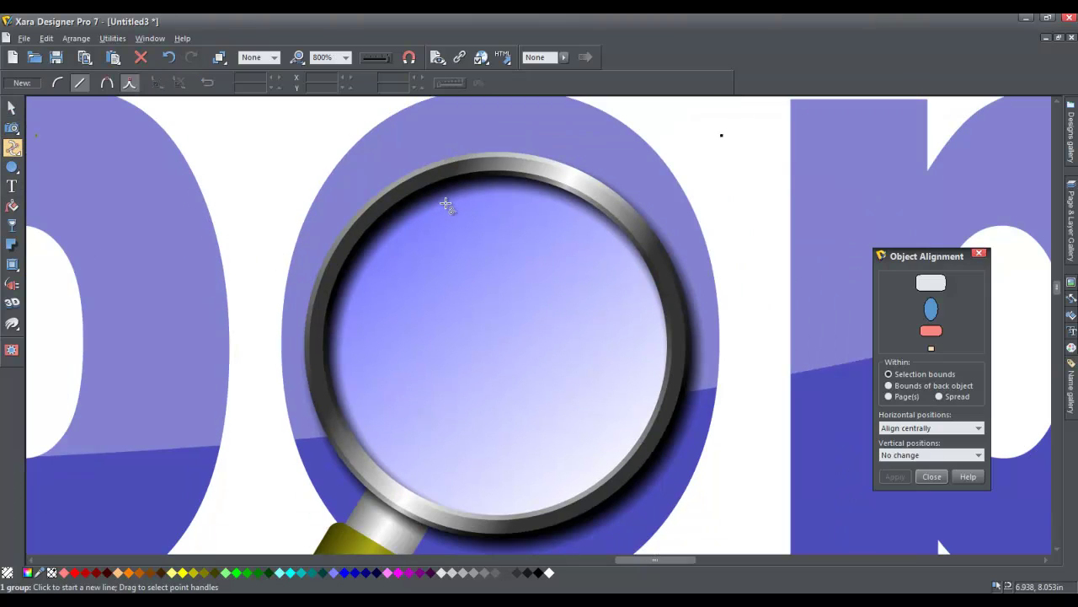
pyautogui.click(446, 204)
pyautogui.click(342, 331)
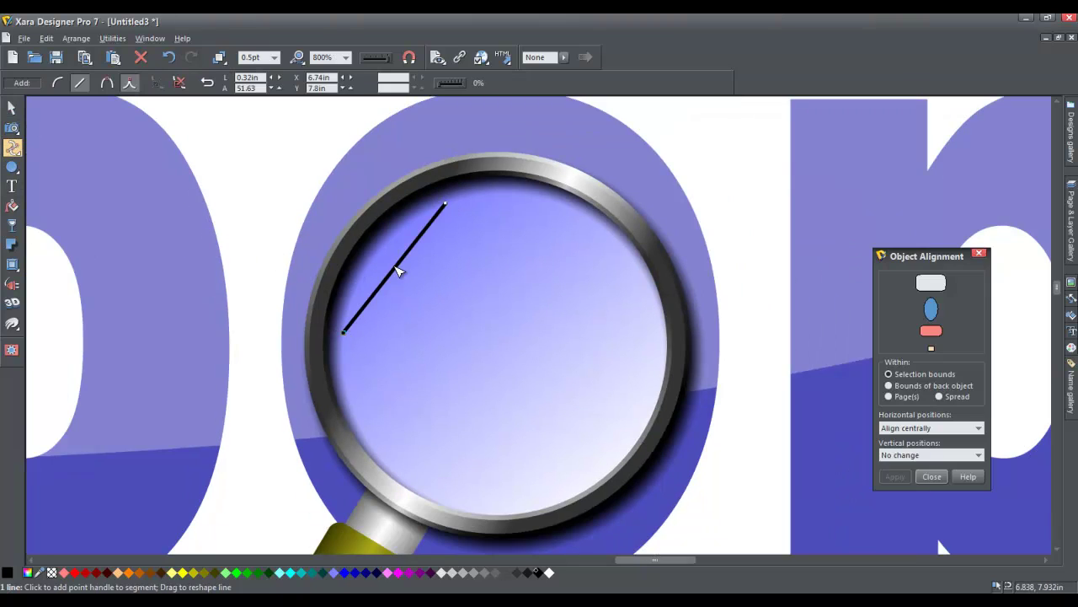
pyautogui.moveTo(381, 251); pyautogui.dragTo(377, 249)
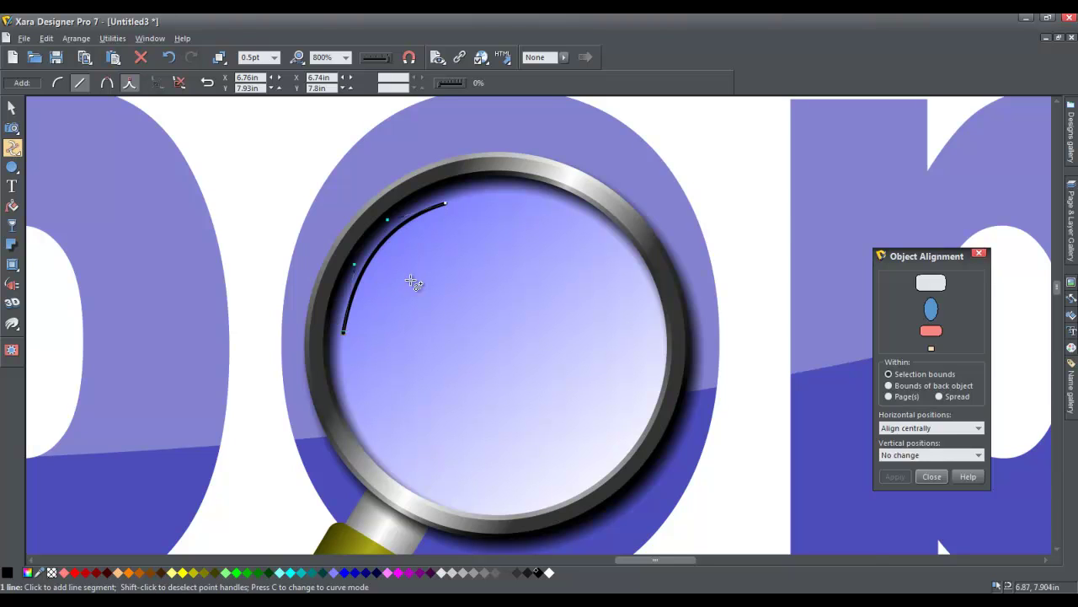
pyautogui.scroll(2, 433, 241)
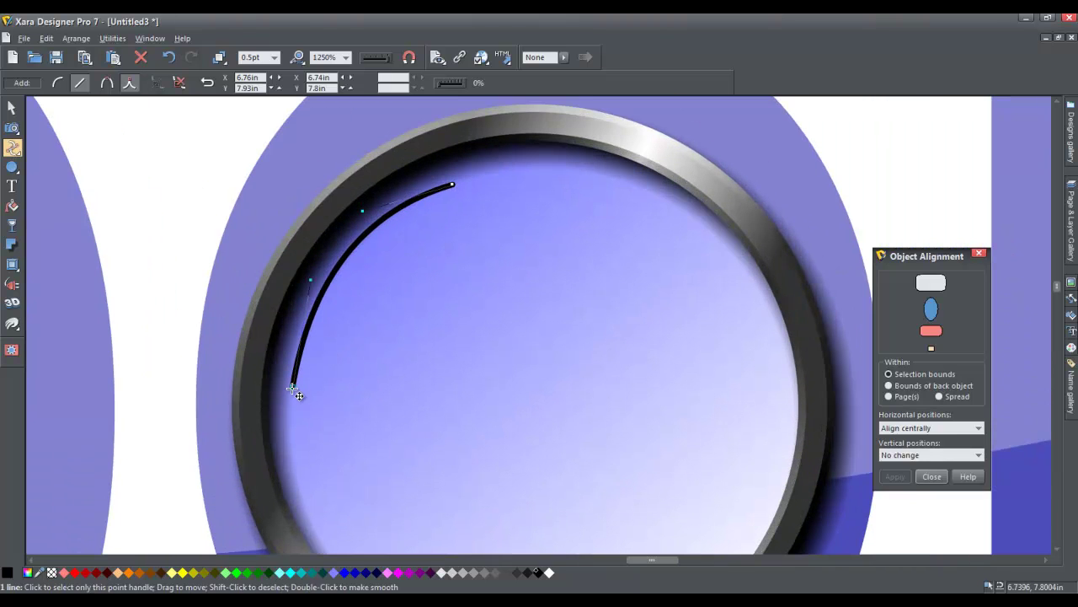
pyautogui.click(364, 267)
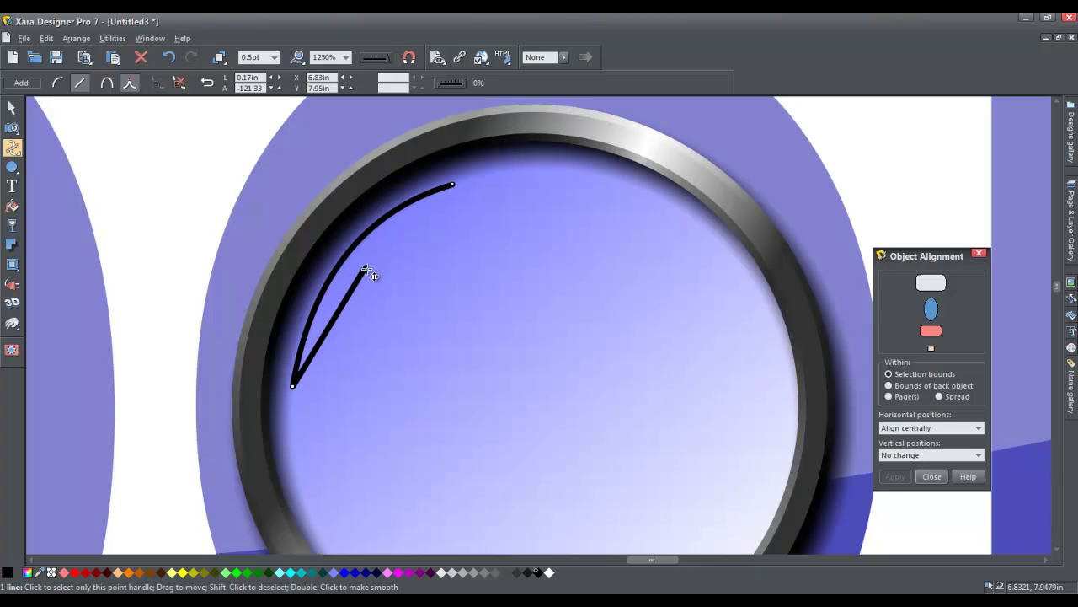
pyautogui.click(453, 186)
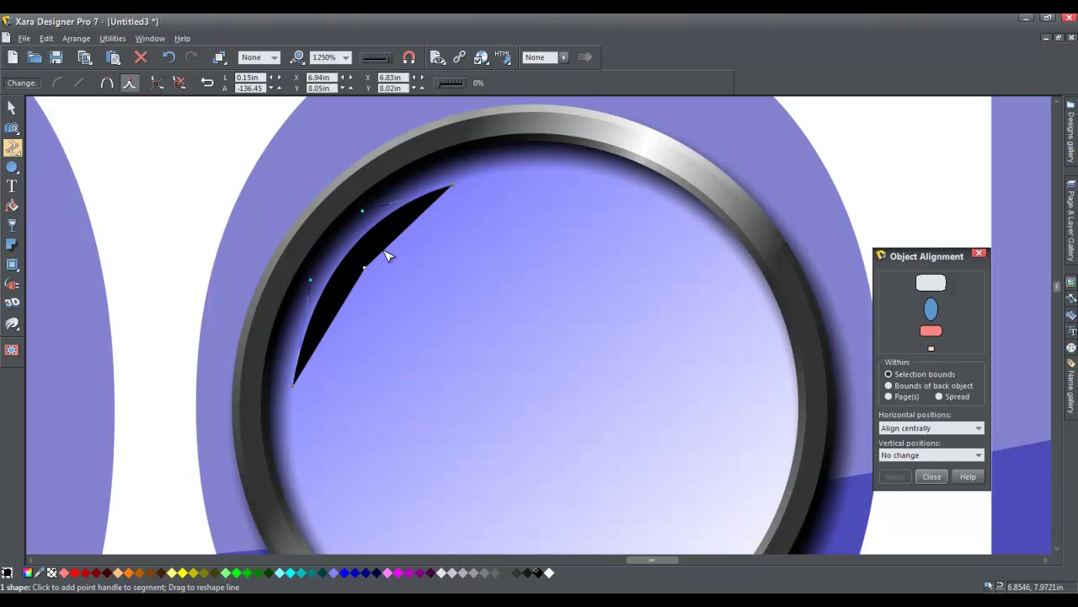
# - Curve the crescent's inner edge, make its middle point smooth and fill the shape white
pyautogui.scroll(2, 389, 256)
pyautogui.moveTo(396, 249); pyautogui.dragTo(388, 234)
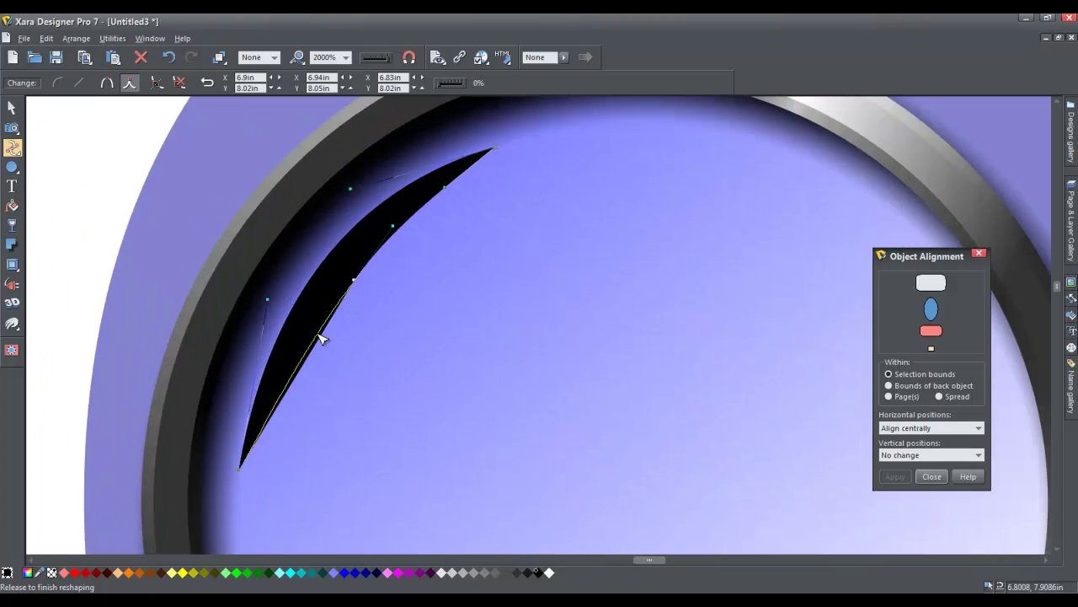
pyautogui.click(129, 83)
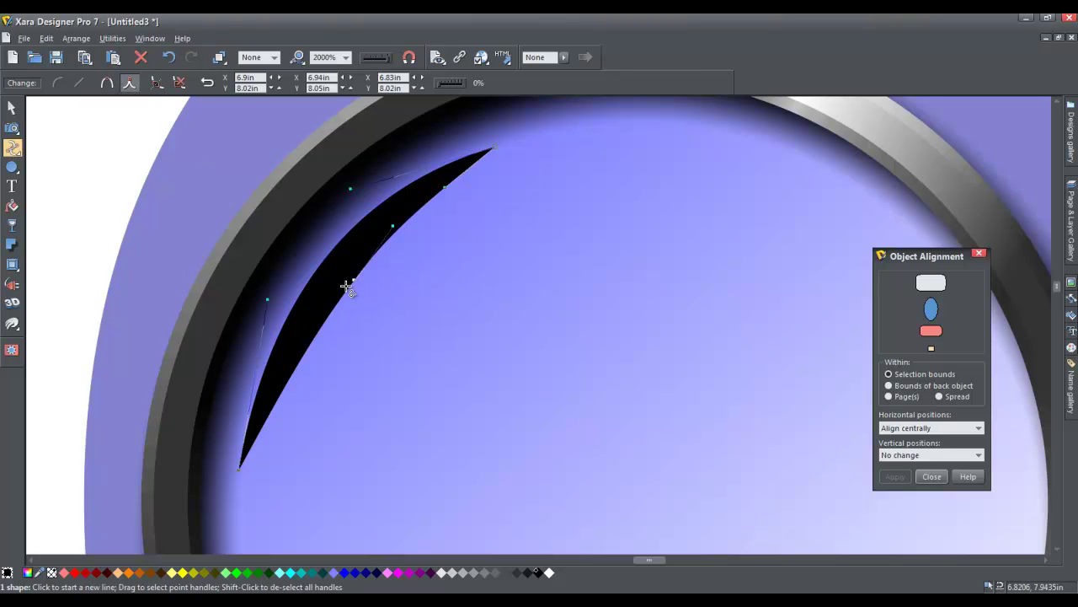
pyautogui.click(108, 85)
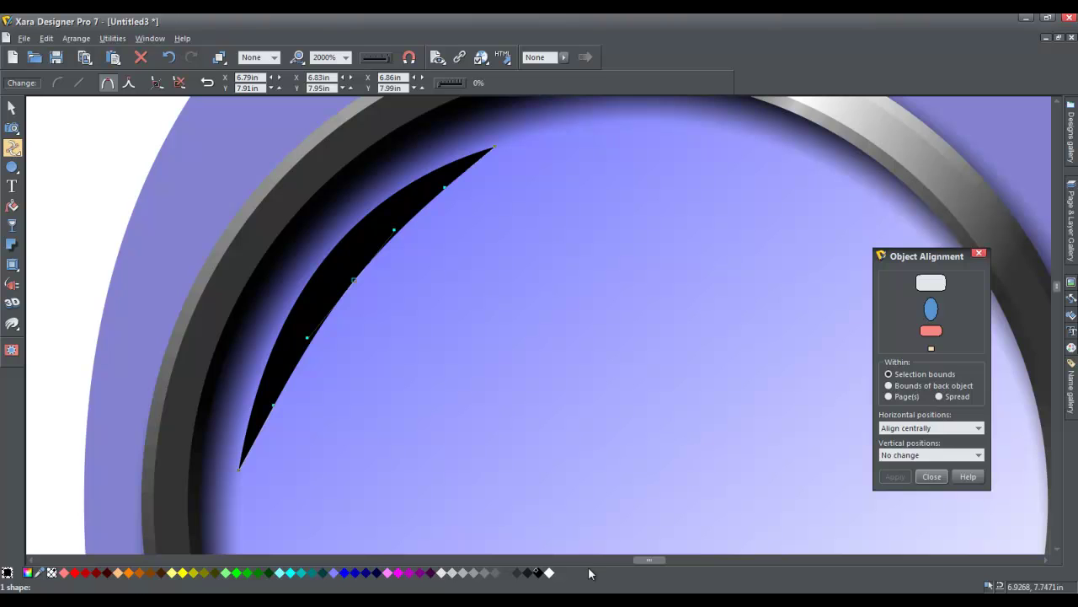
pyautogui.click(548, 573)
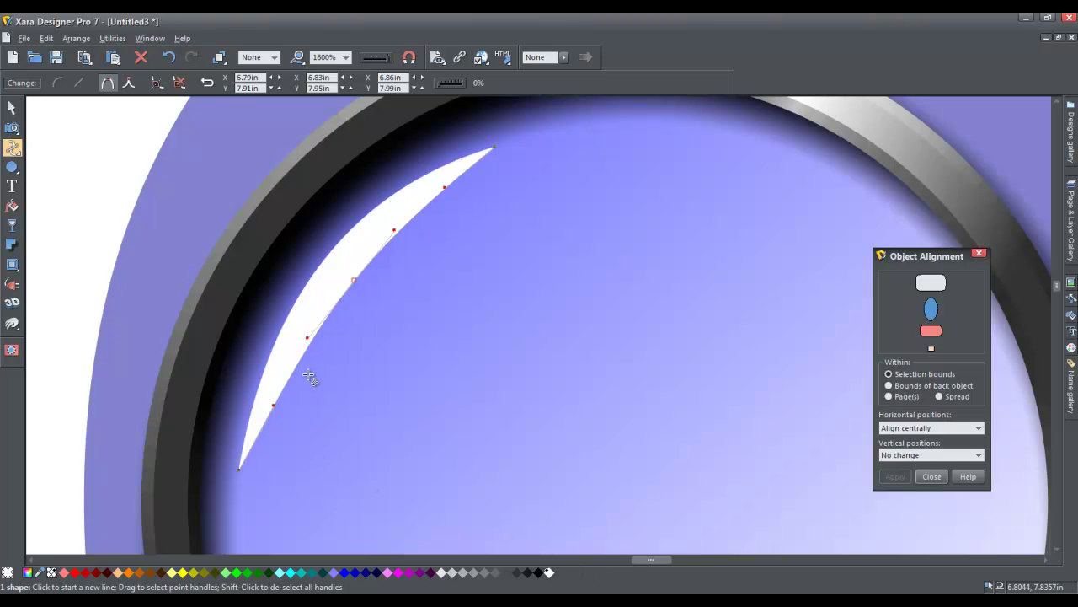
# - Apply a linear transparency to the white crescent, fading from opaque at its upper tip to 100% at its lower tip
pyautogui.scroll(-3, 313, 379)
pyautogui.scroll(-2, 323, 291)
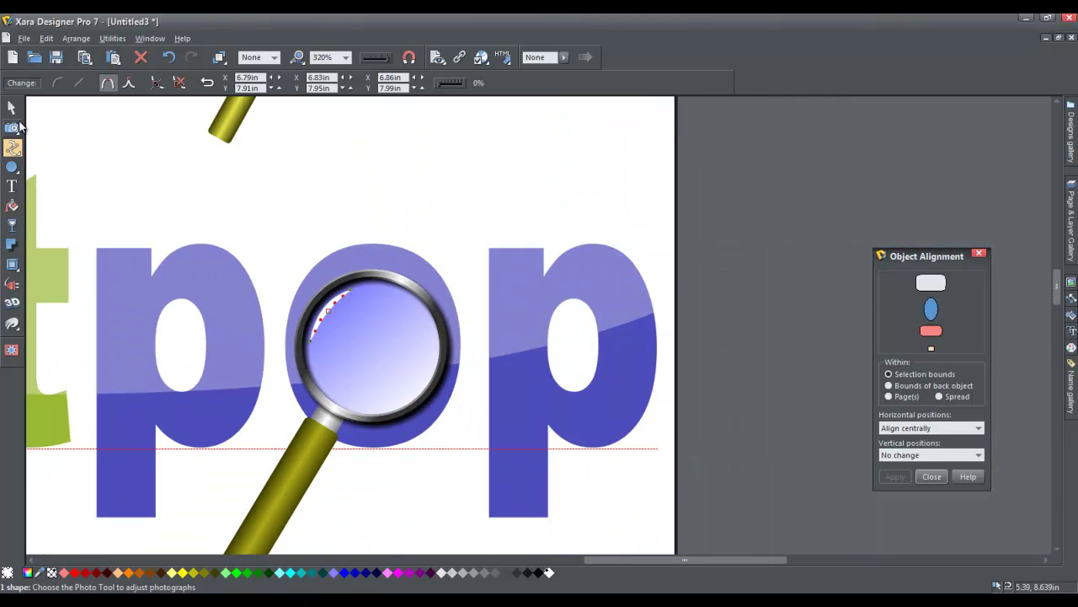
pyautogui.click(11, 108)
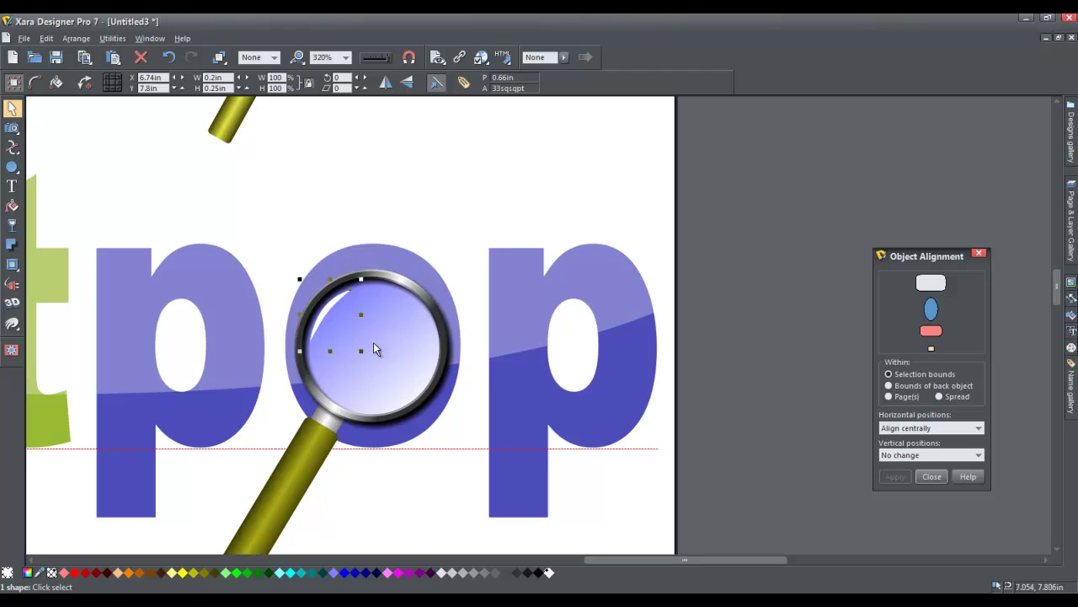
pyautogui.click(12, 226)
pyautogui.scroll(4, 338, 300)
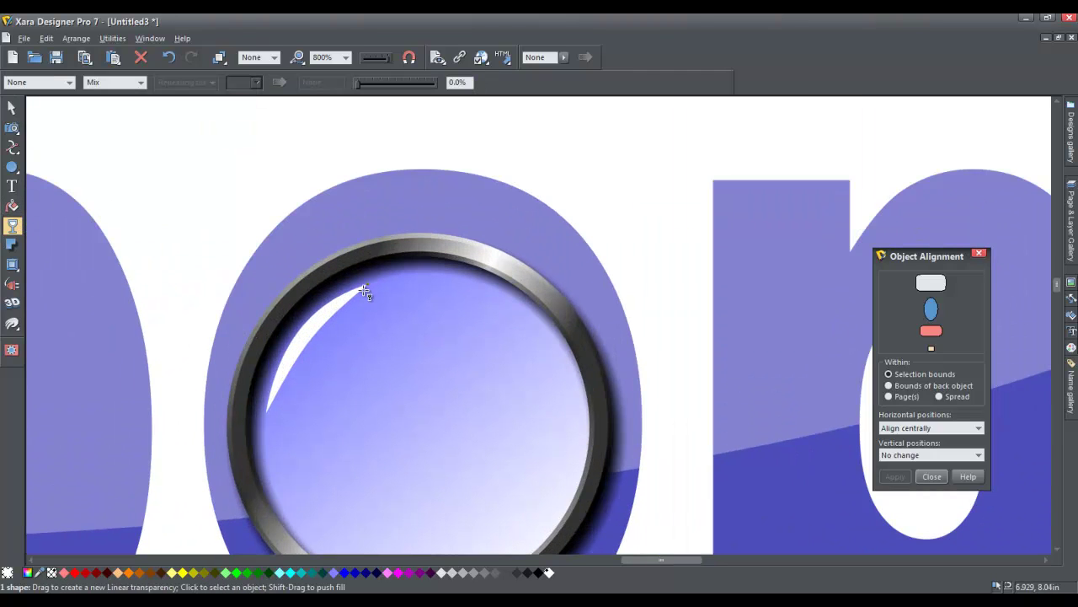
pyautogui.moveTo(366, 288); pyautogui.dragTo(279, 412)
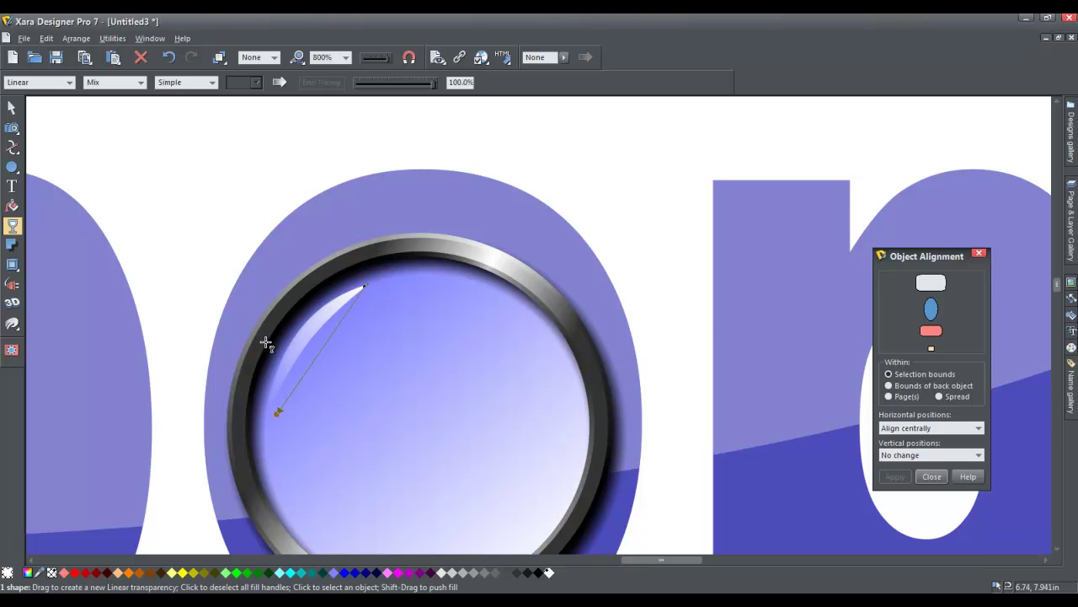
pyautogui.press('F2')
pyautogui.scroll(-7, 337, 208)
pyautogui.click(674, 435)
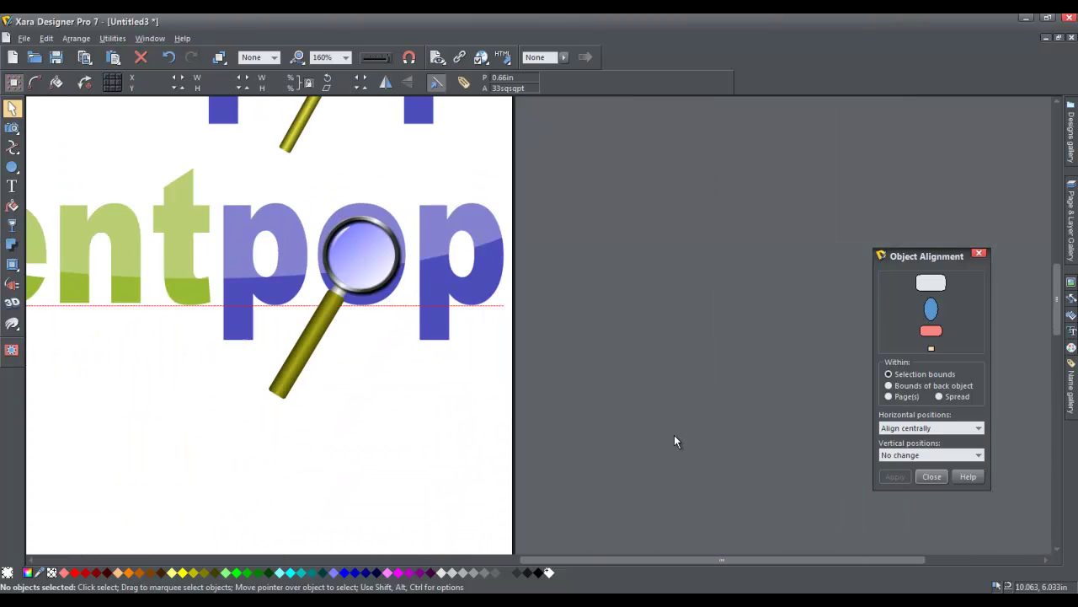
# - Group the crescent highlight with the magnifying glass
pyautogui.scroll(-2, 617, 379)
pyautogui.scroll(-1, 327, 335)
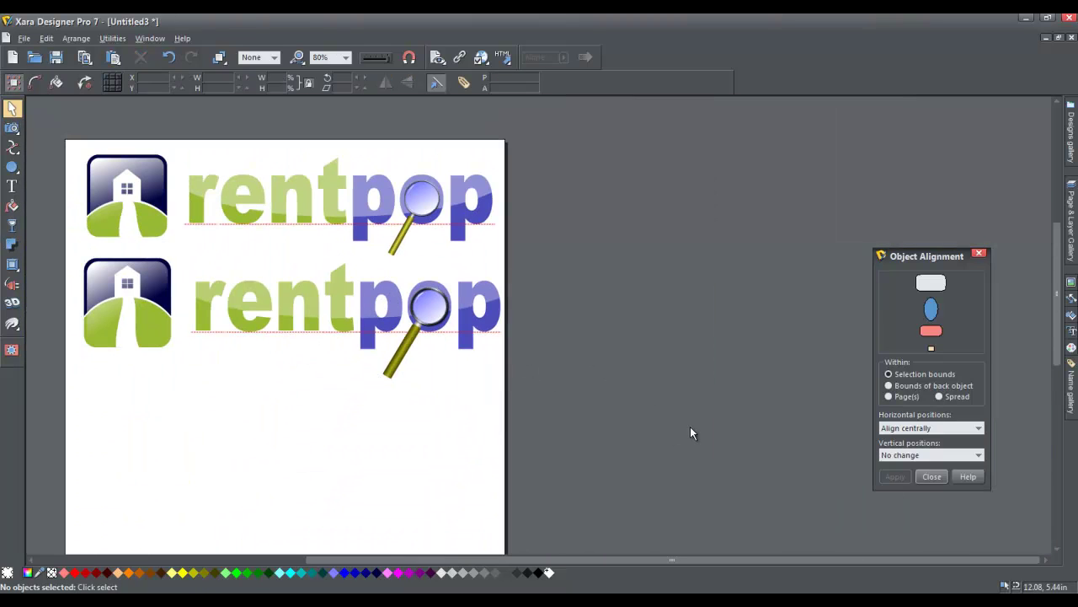
pyautogui.scroll(4, 480, 193)
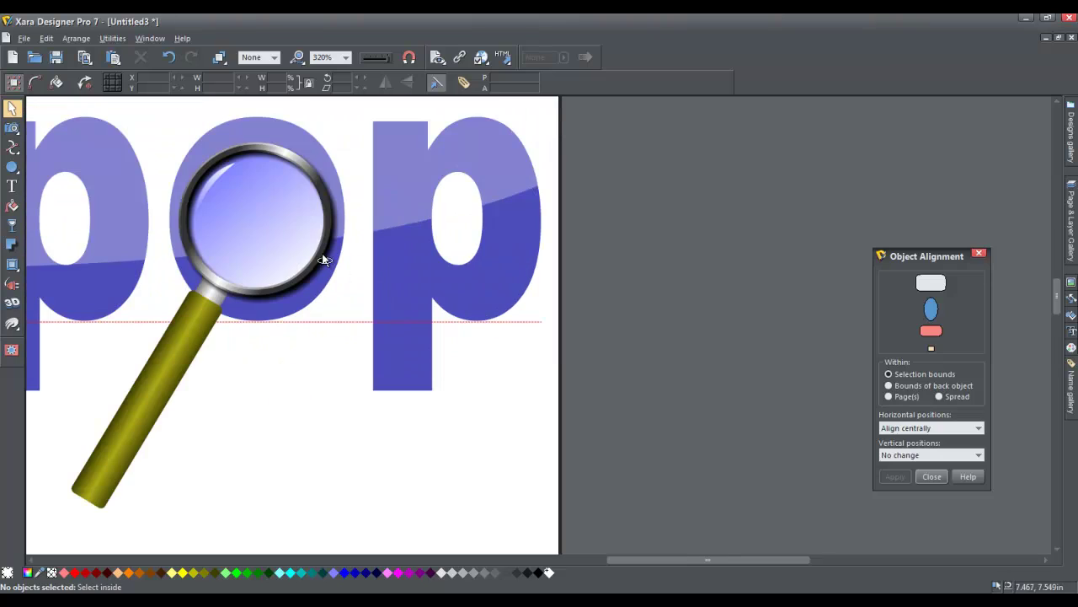
pyautogui.click(212, 187)
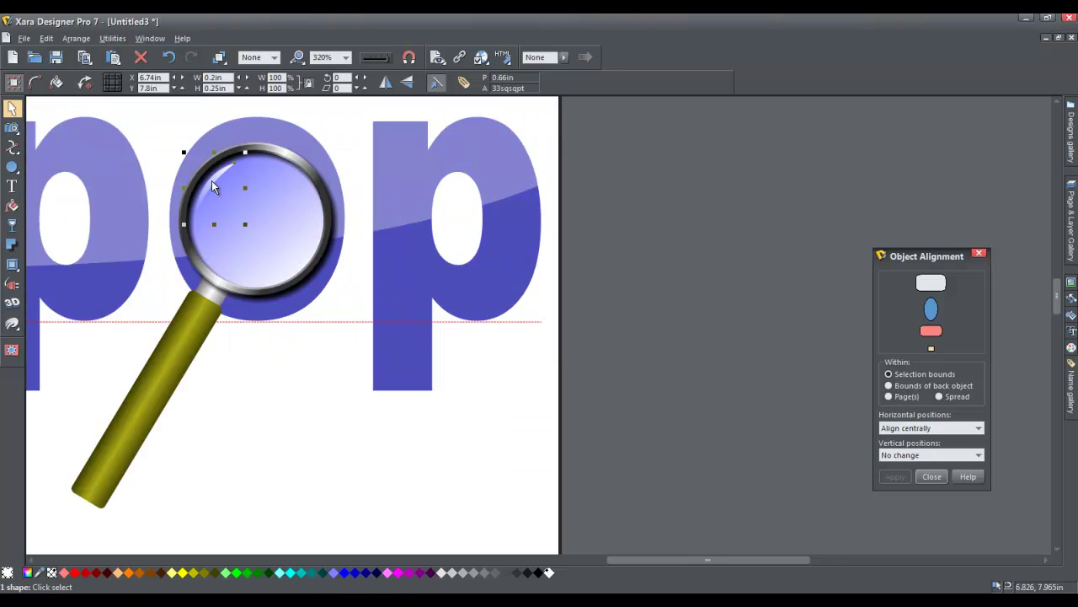
pyautogui.keyDown('shift'); pyautogui.click(288, 202); pyautogui.keyUp('shift')
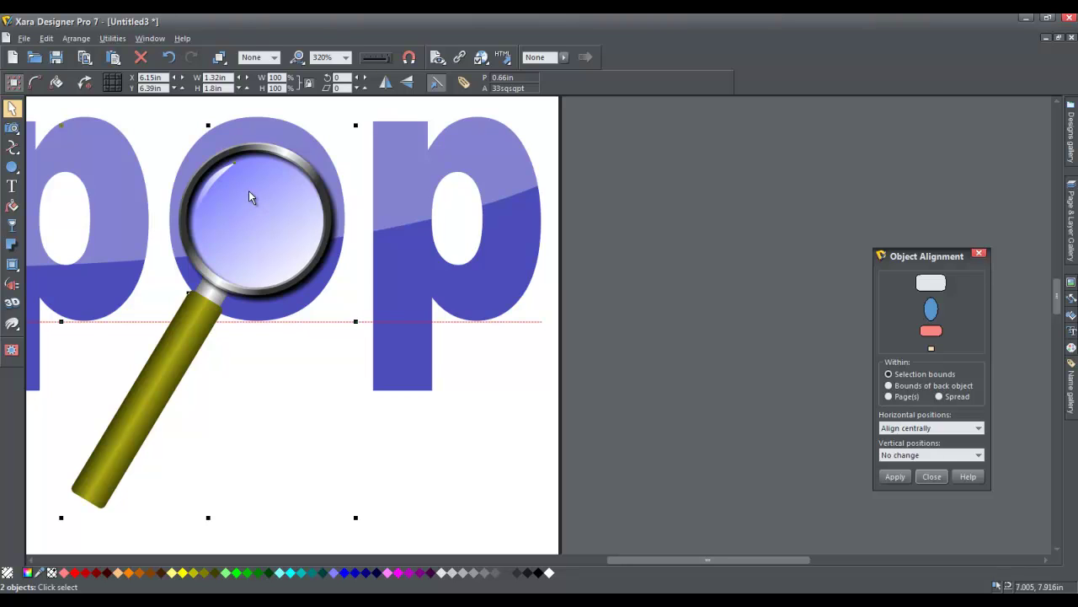
pyautogui.hotkey('ctrl', 'g')
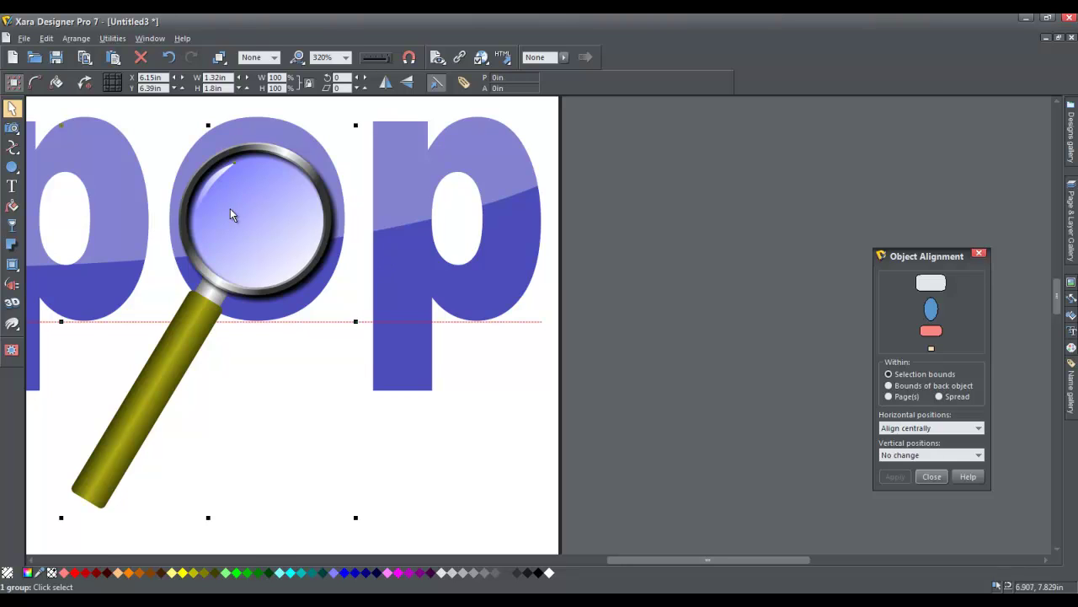
# - Nudge the grouped magnifying glass over the "o" and scale it down slightly, then deselect it to compare both logos
pyautogui.moveTo(236, 215)
pyautogui.mouseDown()
pyautogui.moveTo(251, 285)
pyautogui.moveTo(244, 216)
pyautogui.mouseUp()
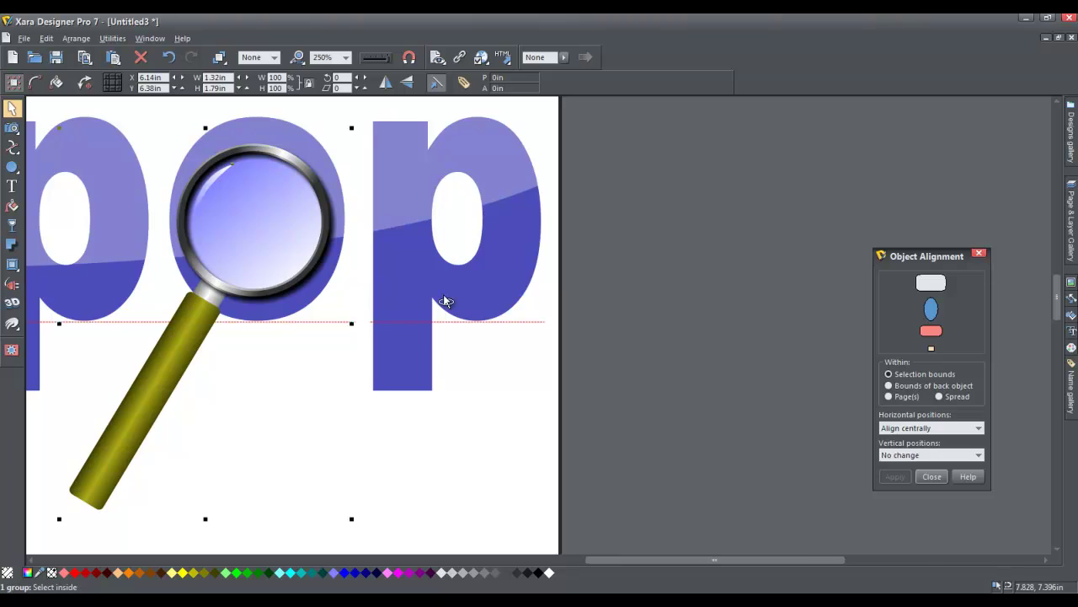
pyautogui.scroll(-4, 528, 286)
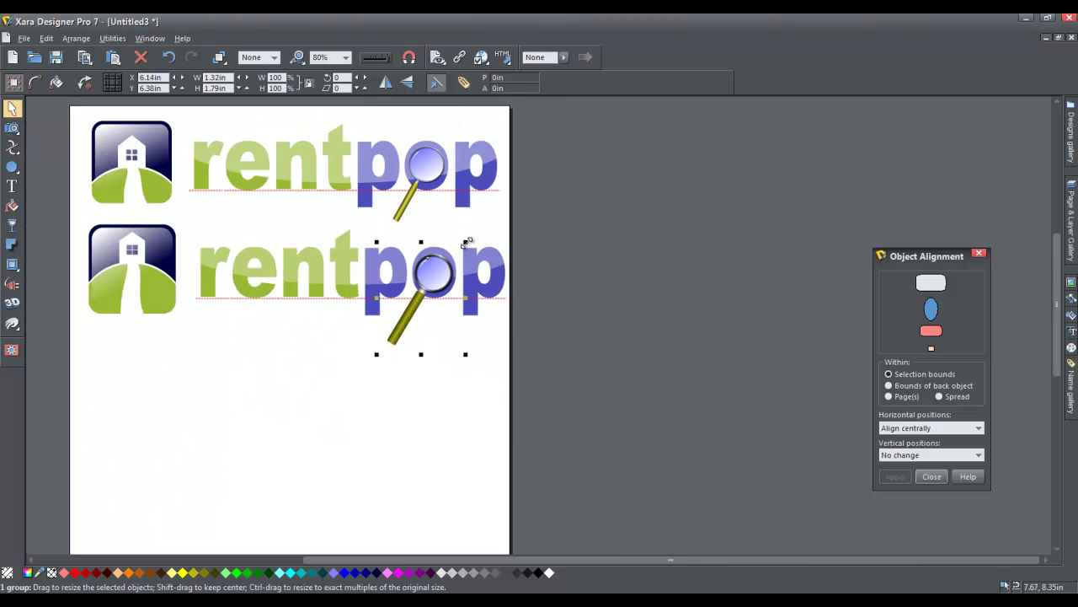
pyautogui.moveTo(467, 242); pyautogui.dragTo(445, 277)
pyautogui.click(575, 294)
pyautogui.scroll(-1, 588, 296)
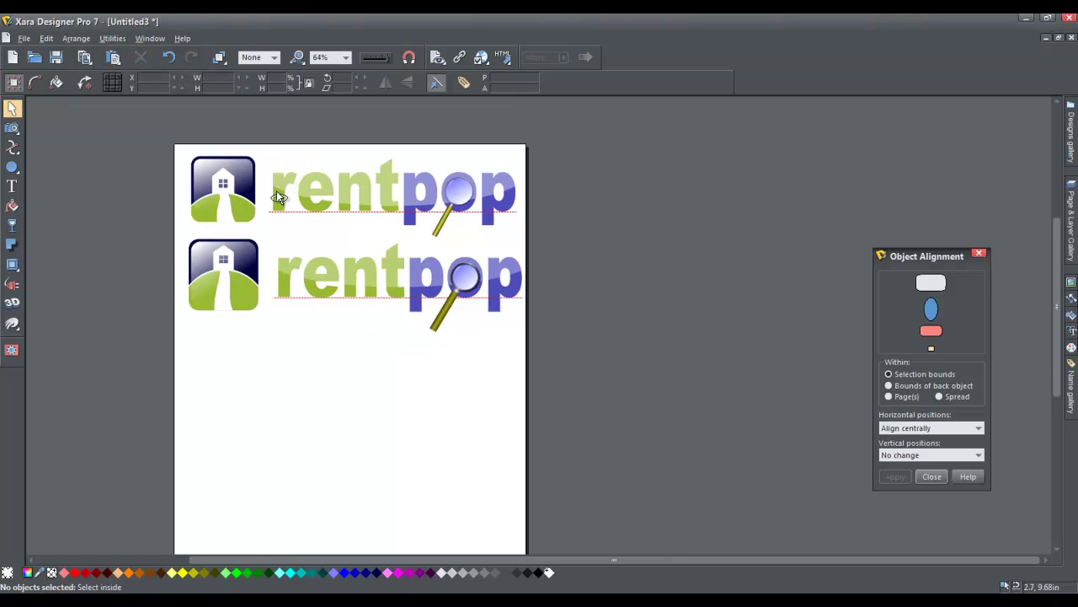
pyautogui.scroll(2, 279, 197)
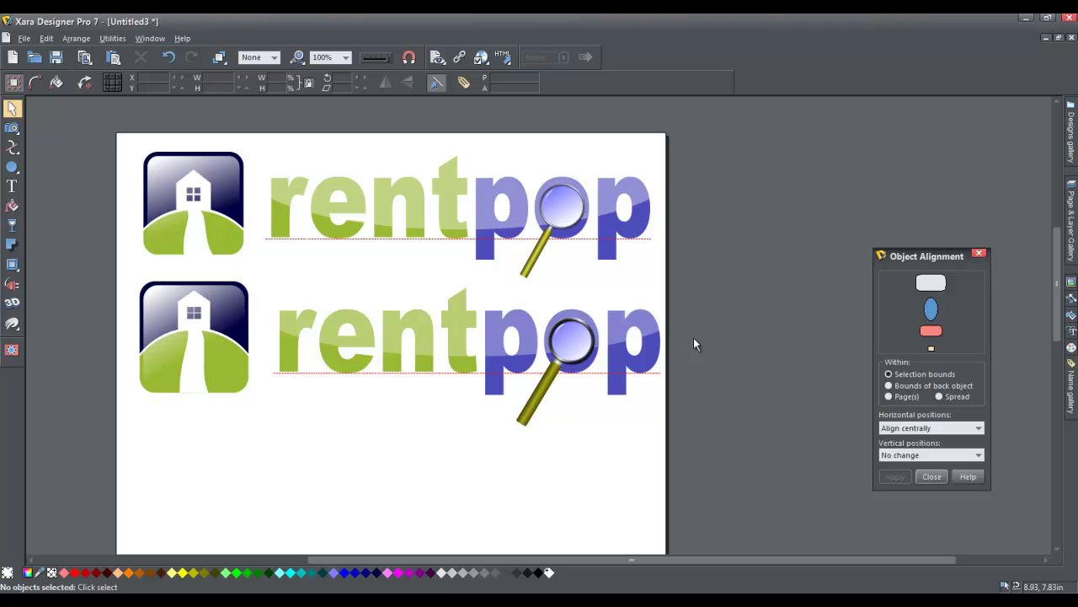